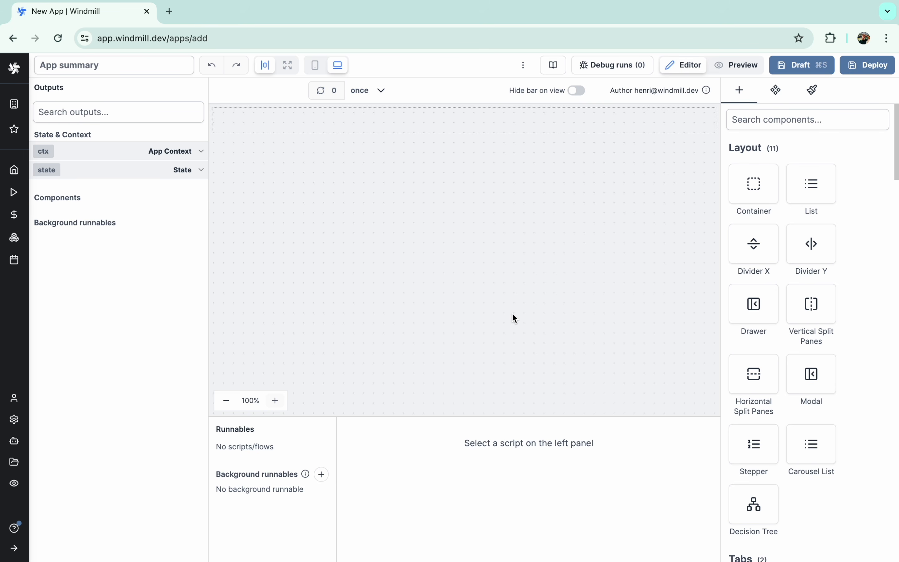
- Search the components for 'agg' and add an AgGrid Table to the canvas
scroll(799, 275, "down", 10)
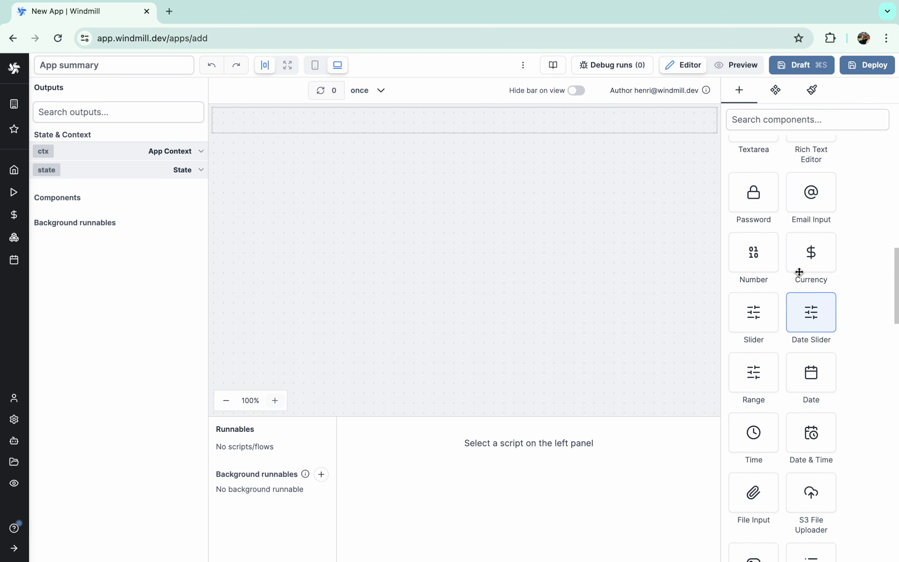
scroll(799, 273, "up", 10)
left_click(746, 120)
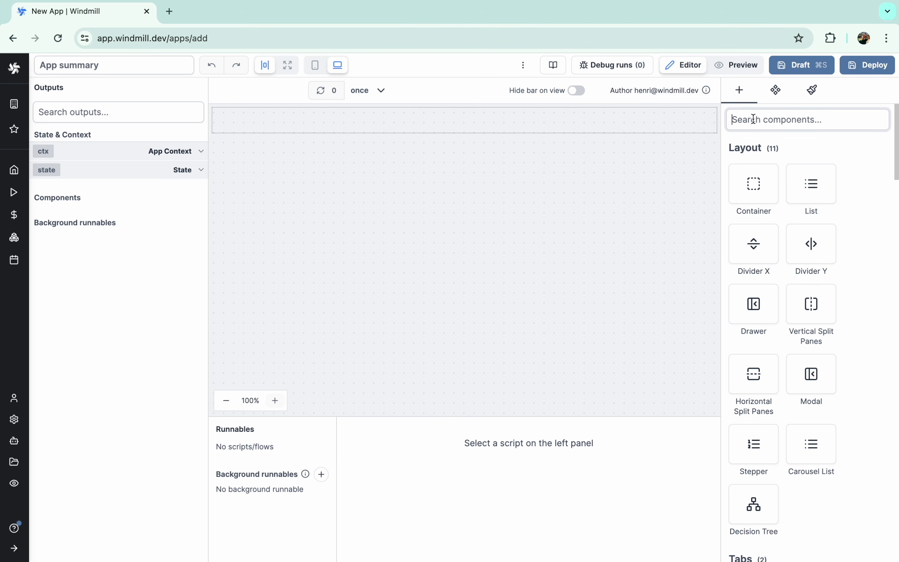
type("agg")
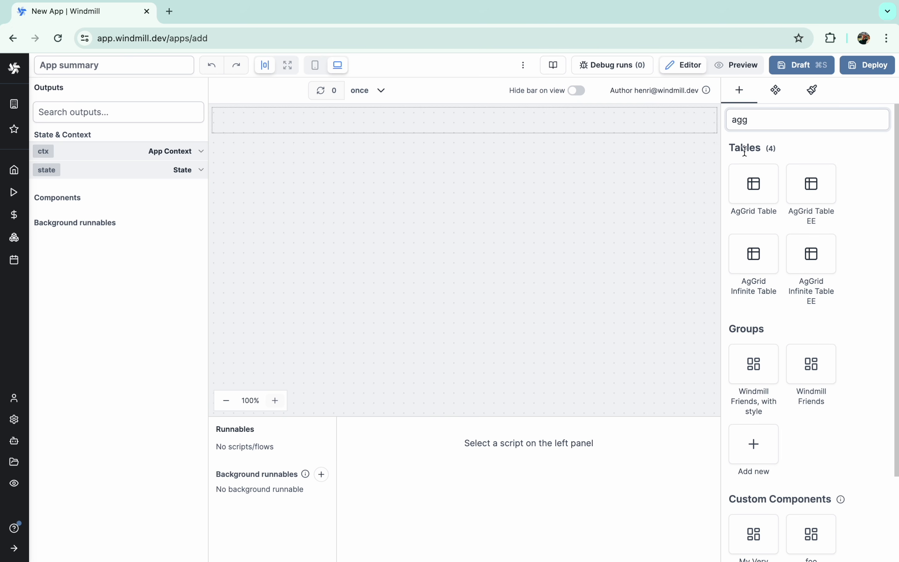
left_click(743, 171)
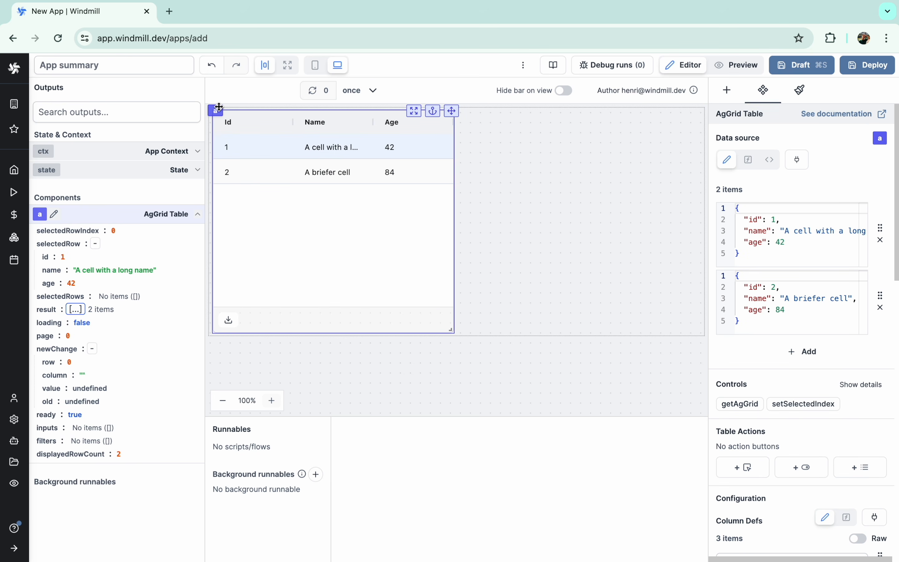
- Change the first sample row's age from 42 to 44 in the table's data source
left_click_drag(219, 107, 199, 97)
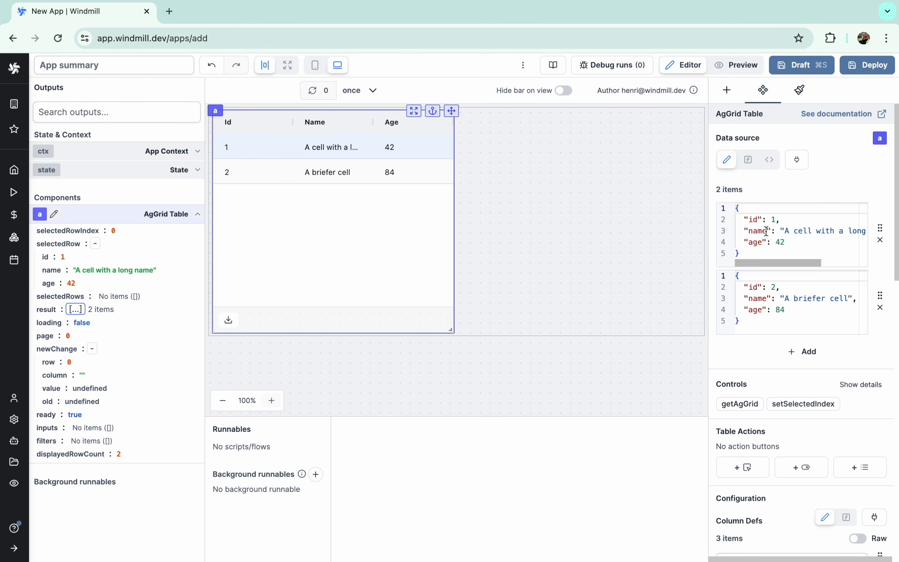
left_click(795, 237)
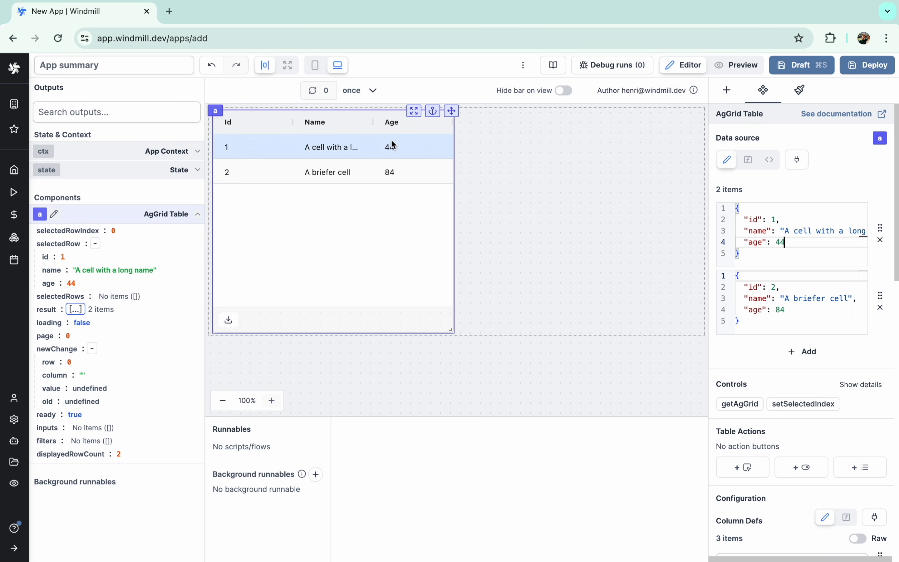
- Switch the table's data source to a new PostgreSQL inline script
left_click(765, 163)
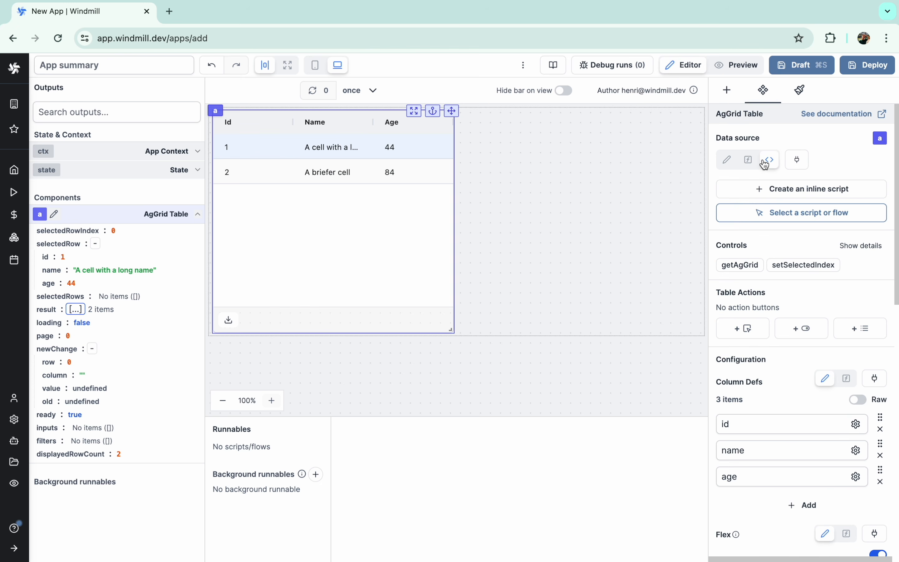
left_click(764, 189)
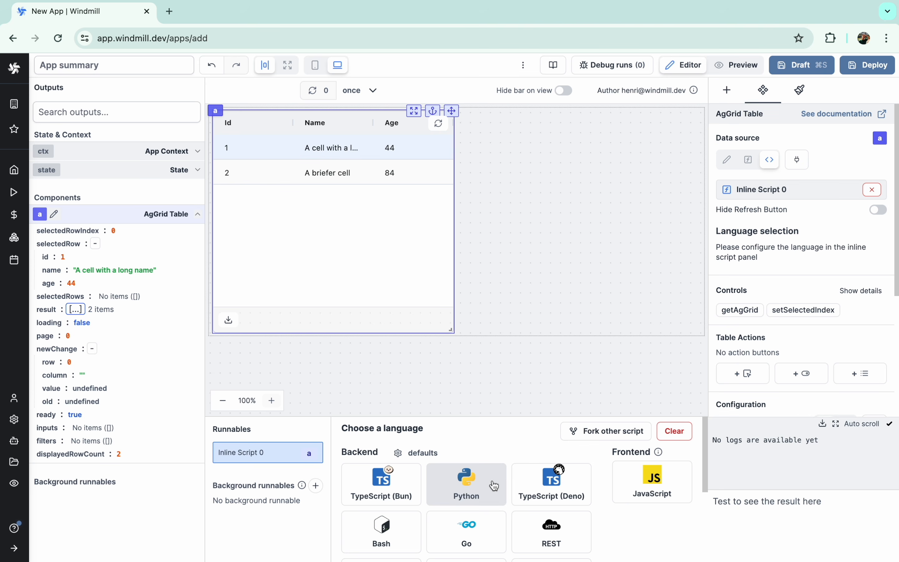
scroll(498, 506, "down", 4)
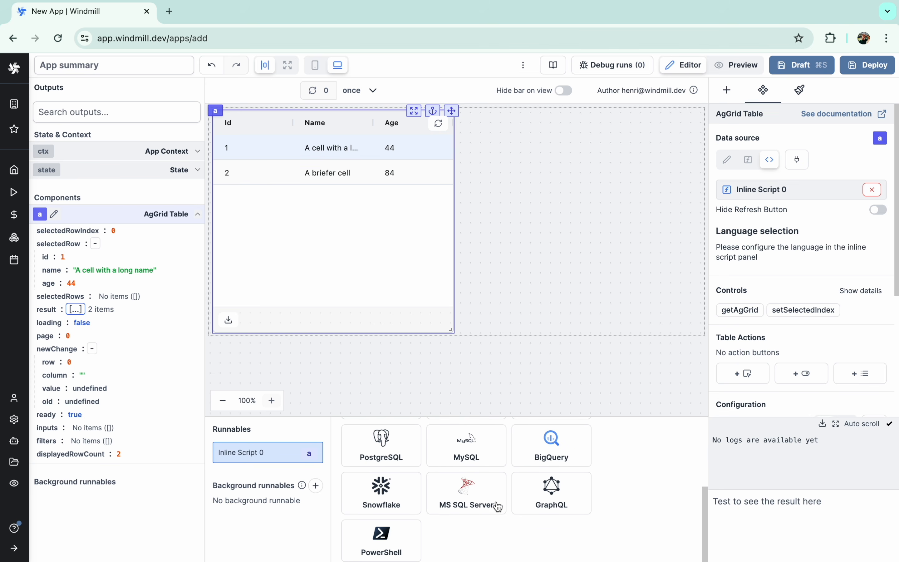
scroll(498, 506, "up", 2)
scroll(498, 506, "up", 1)
left_click(387, 525)
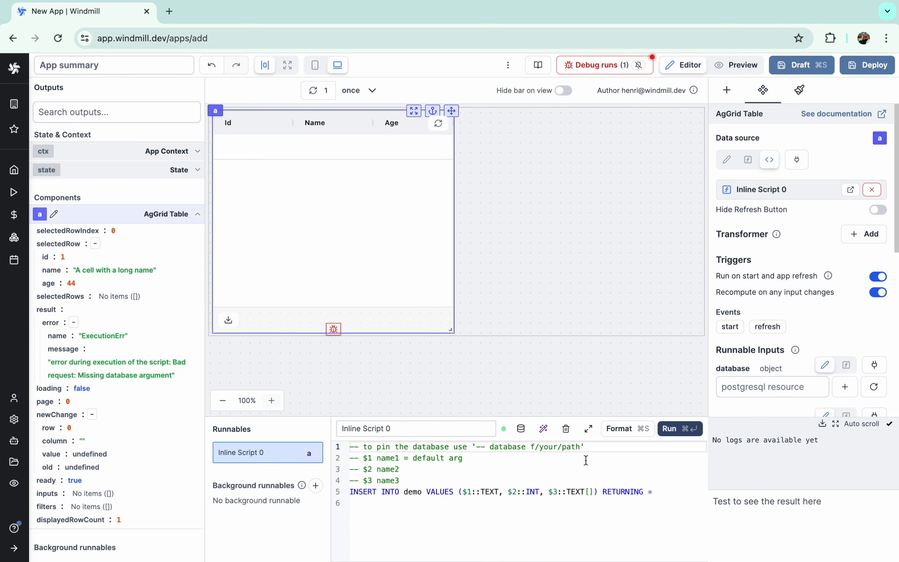
- Pick the supabase resource as the query's database and inspect its connection settings
left_click(772, 387)
type("sho")
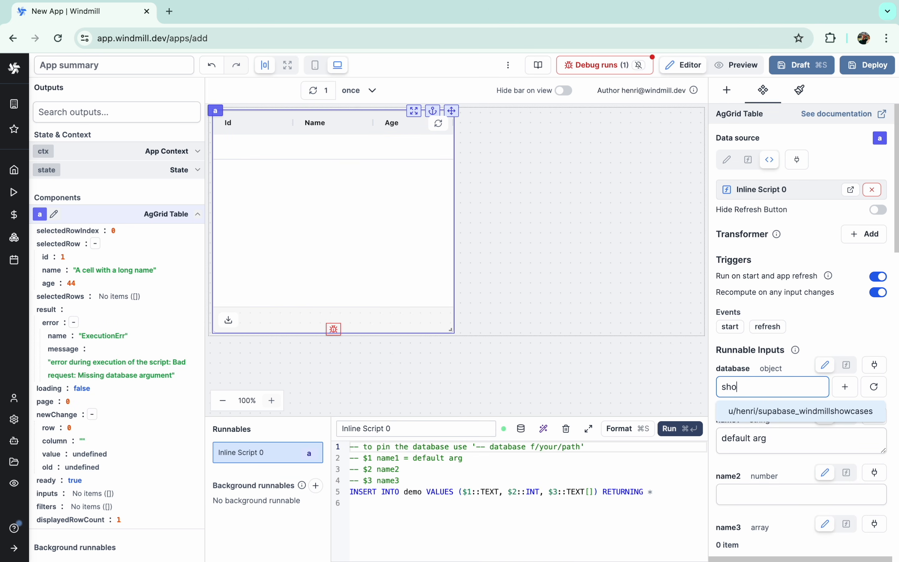
left_click(781, 406)
left_click(815, 387)
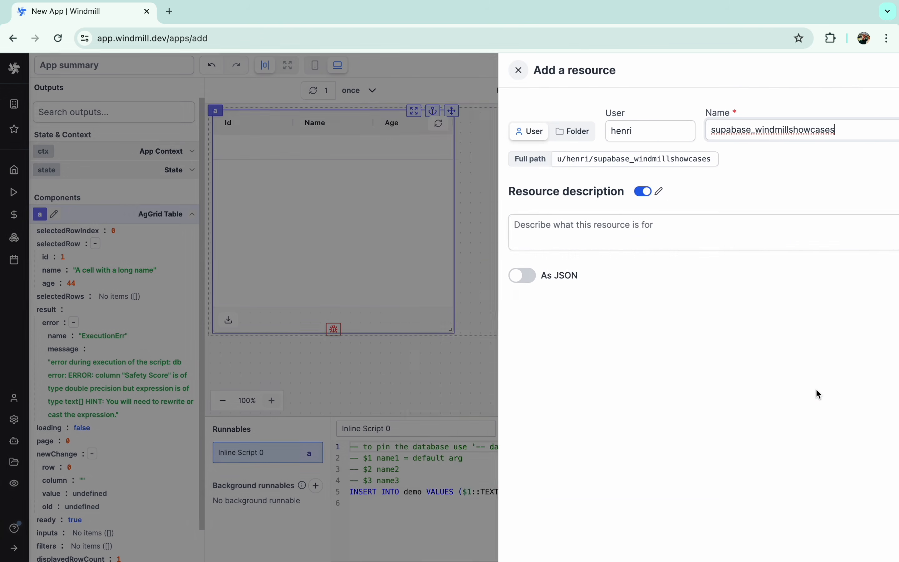
scroll(627, 419, "down", 4)
scroll(626, 418, "up", 4)
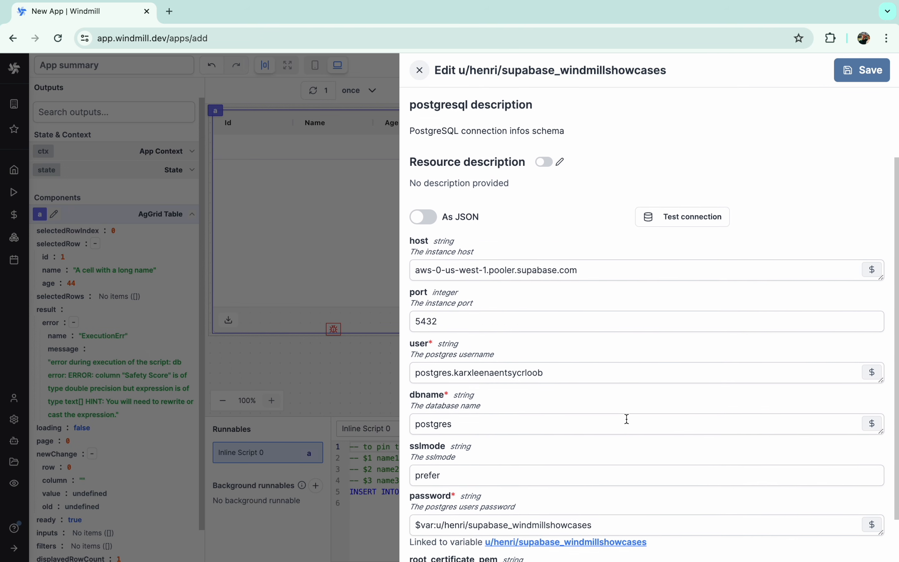
scroll(626, 418, "down", 4)
left_click(575, 482)
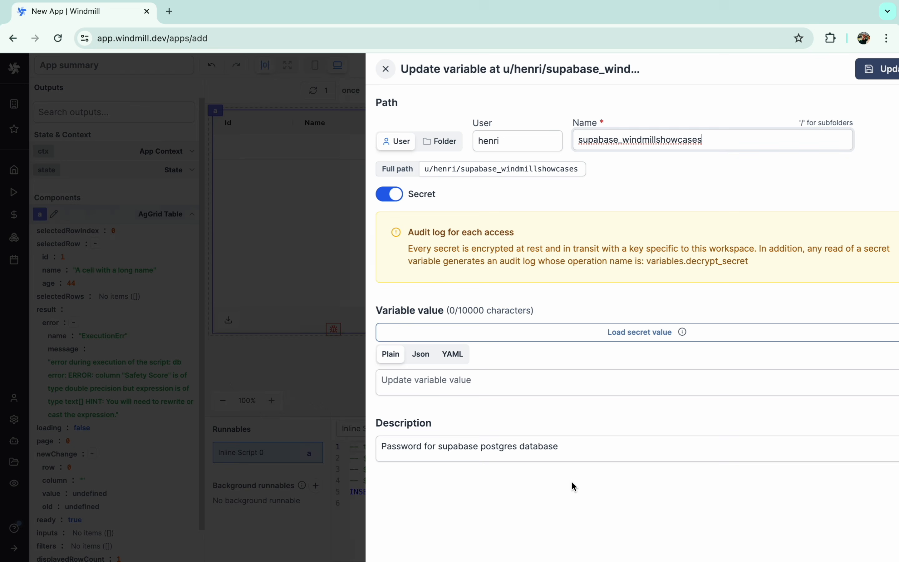
left_click(357, 69)
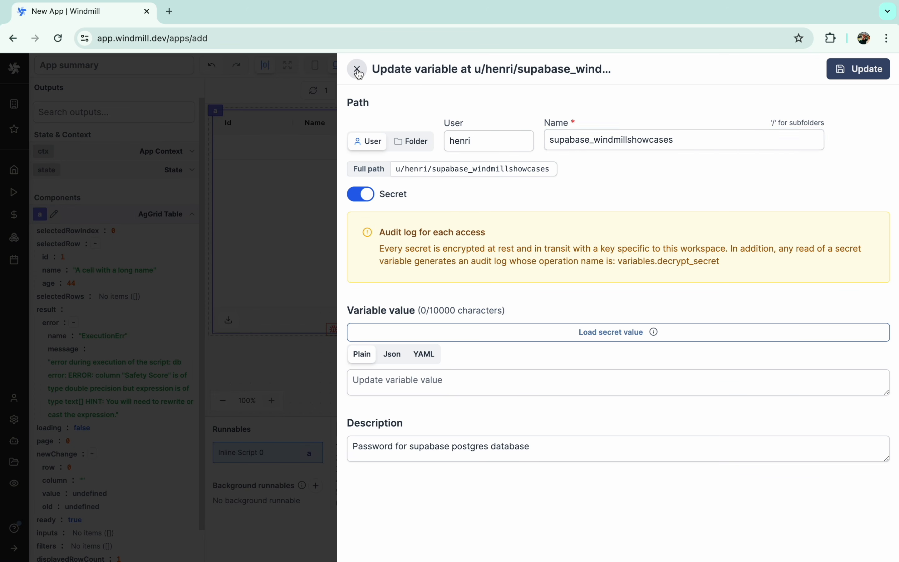
left_click(417, 69)
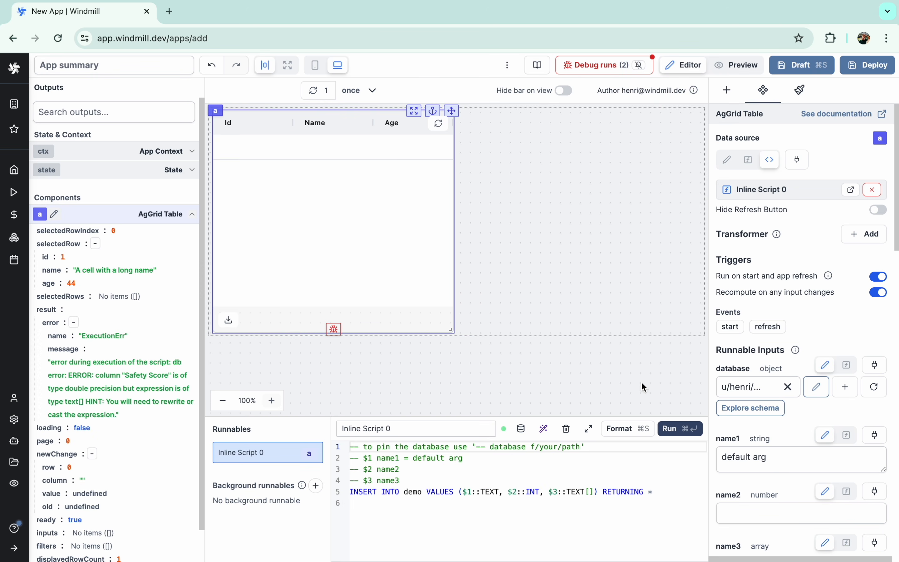
- Replace the script with SELECT * FROM demo and run it to load the rows
left_click(526, 487)
key("super+a")
type("SEL")
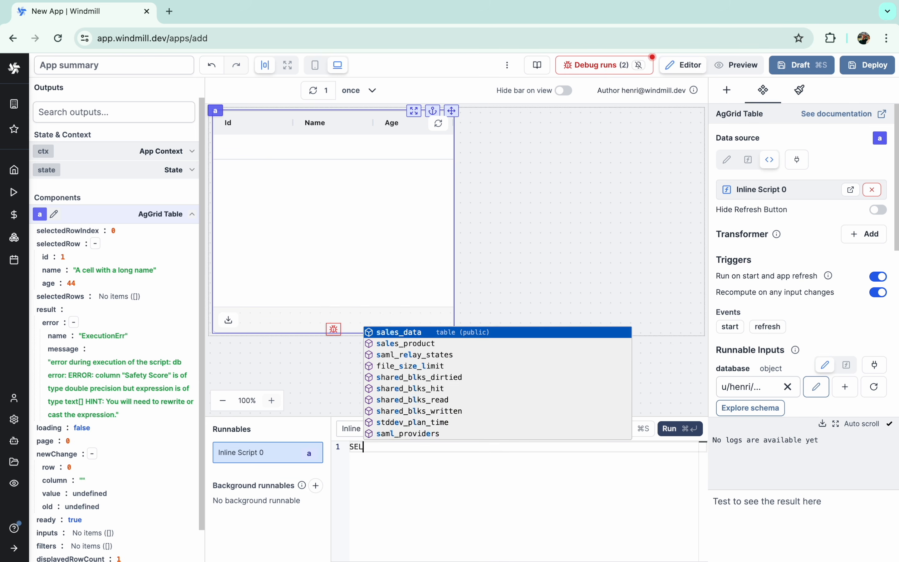
type("ECT * FROM demo")
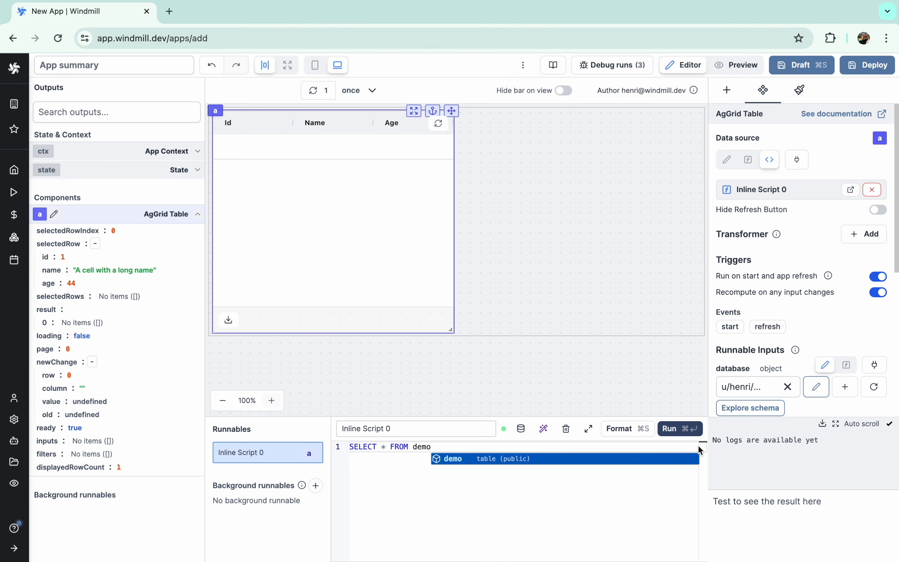
left_click(686, 434)
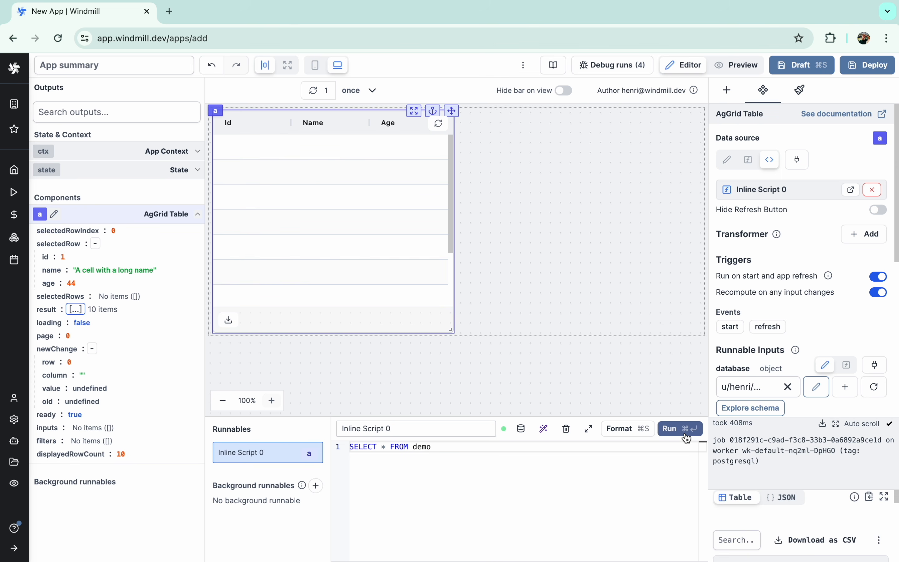
- Rename the id and name column defs to City and Ranking, and delete age
scroll(826, 477, "down", 15)
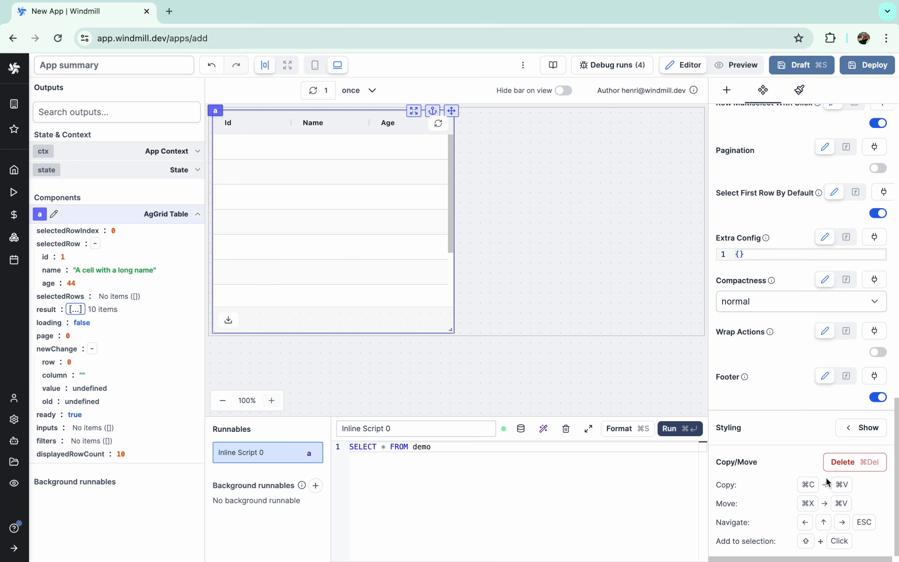
scroll(826, 476, "up", 20)
scroll(820, 456, "down", 5)
scroll(815, 451, "down", 1)
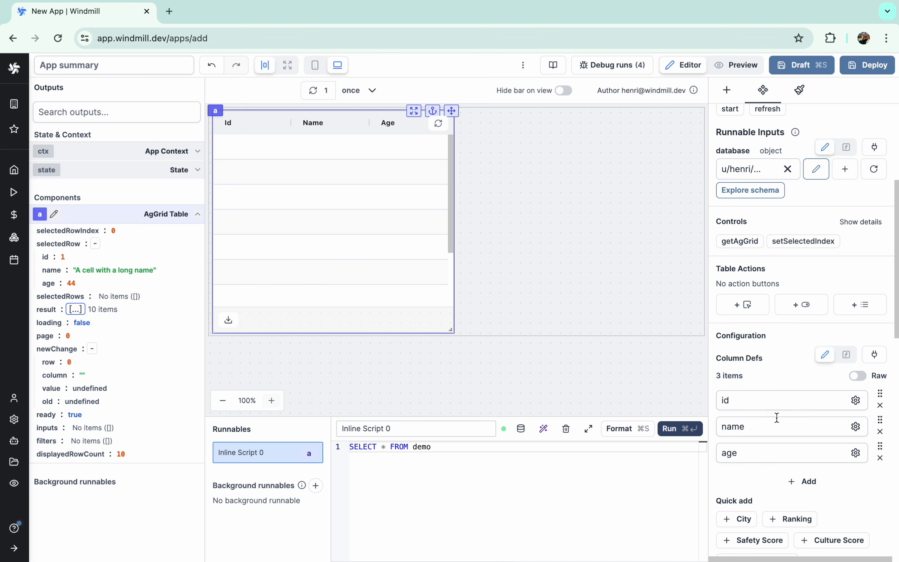
double_click(768, 408)
type("City")
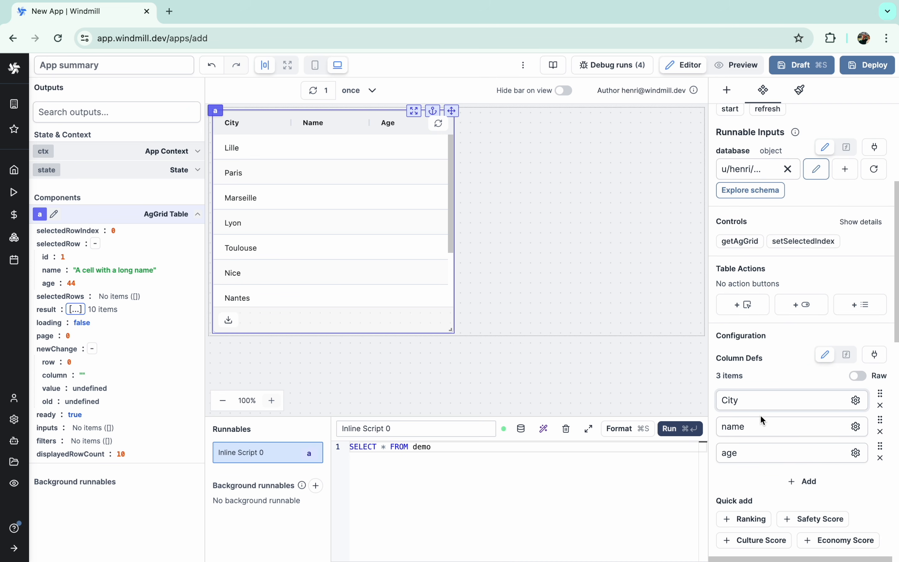
double_click(760, 425)
type("Ranking")
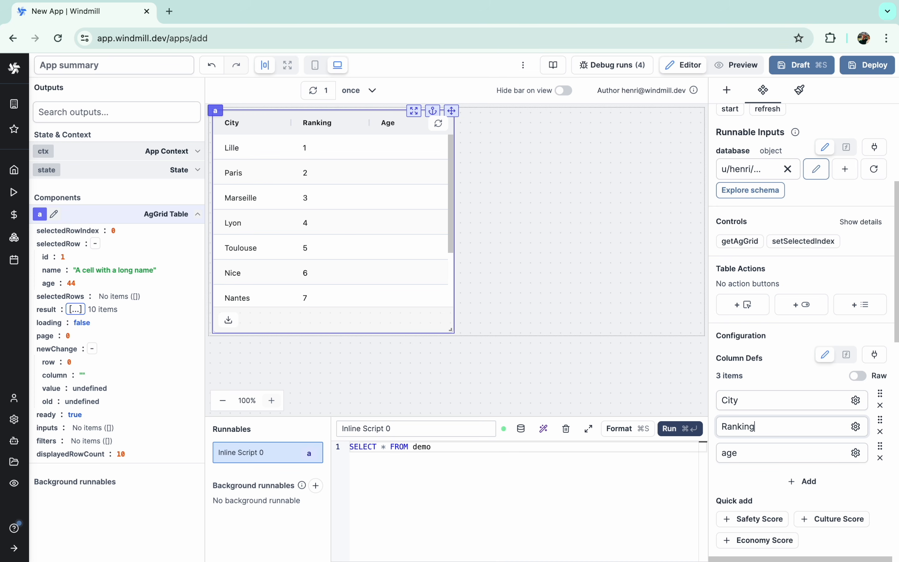
left_click(879, 457)
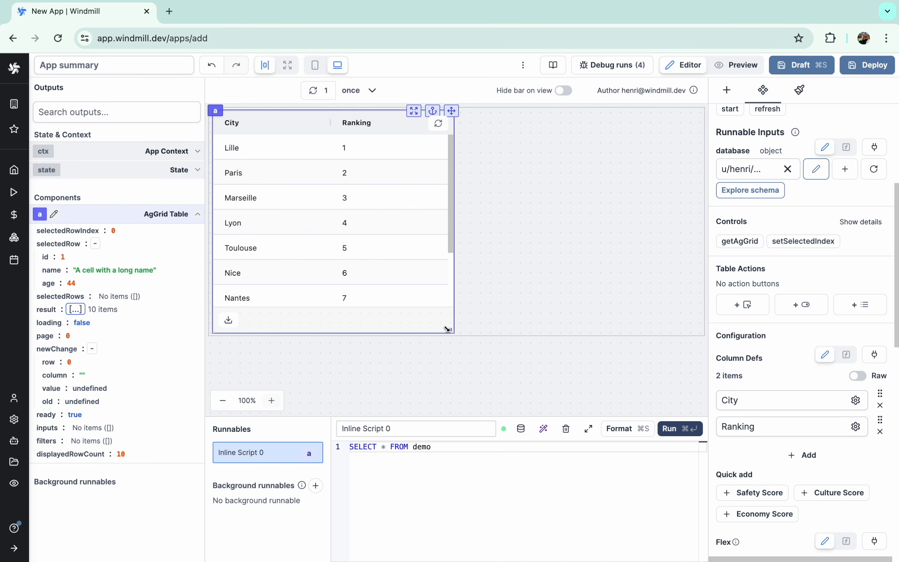
scroll(775, 235, "up", 6)
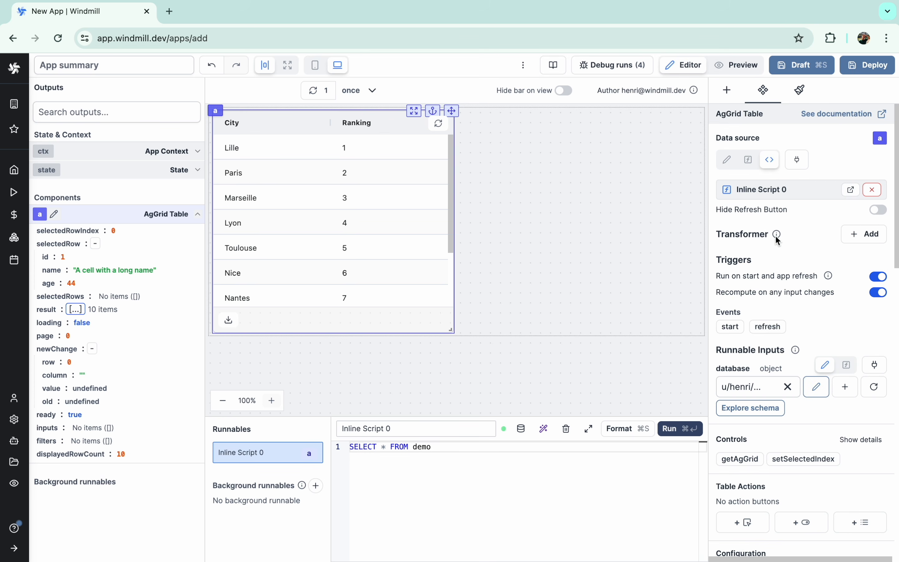
- Remove Inline Script 0 and the City and Ranking columns, then create a REST fetch inline script
mouse_move(776, 236)
left_click(873, 190)
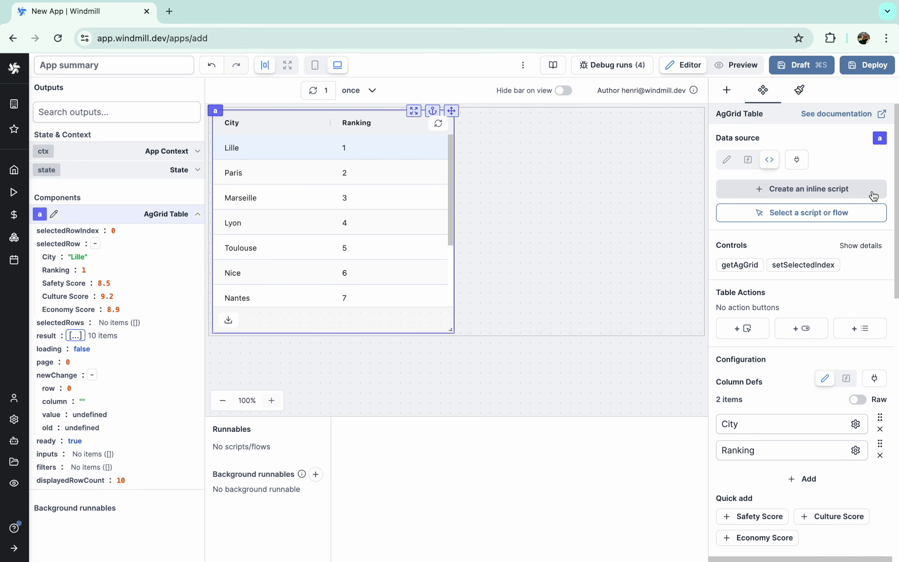
left_click(880, 429)
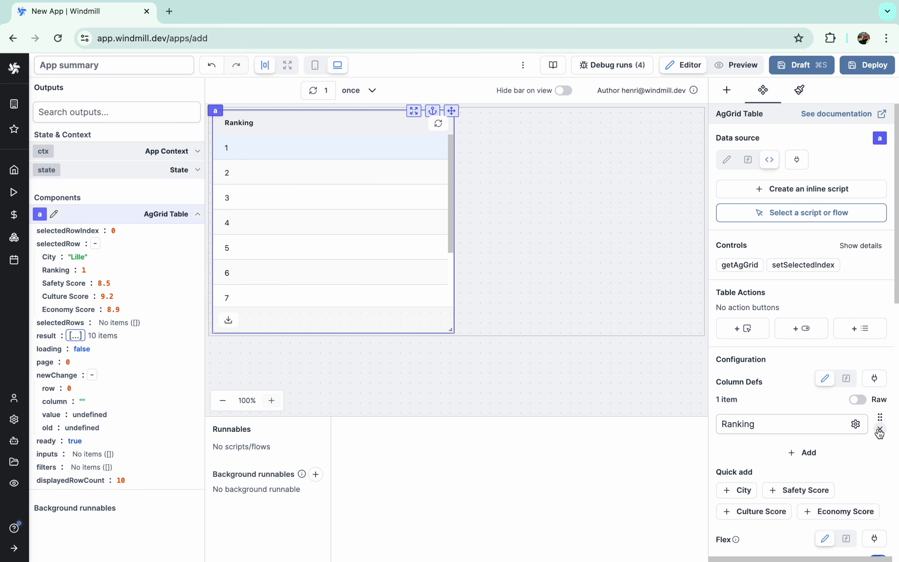
left_click(880, 429)
left_click(815, 192)
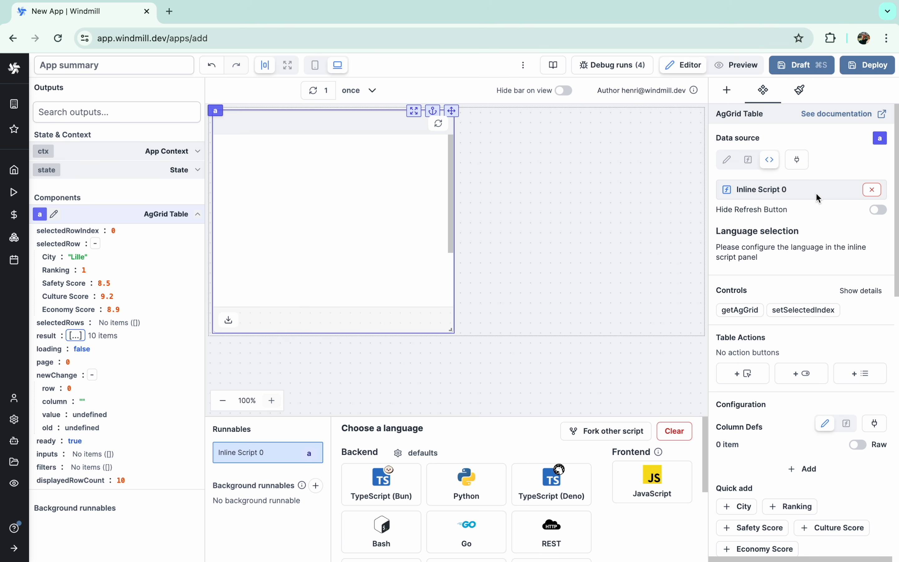
left_click(542, 546)
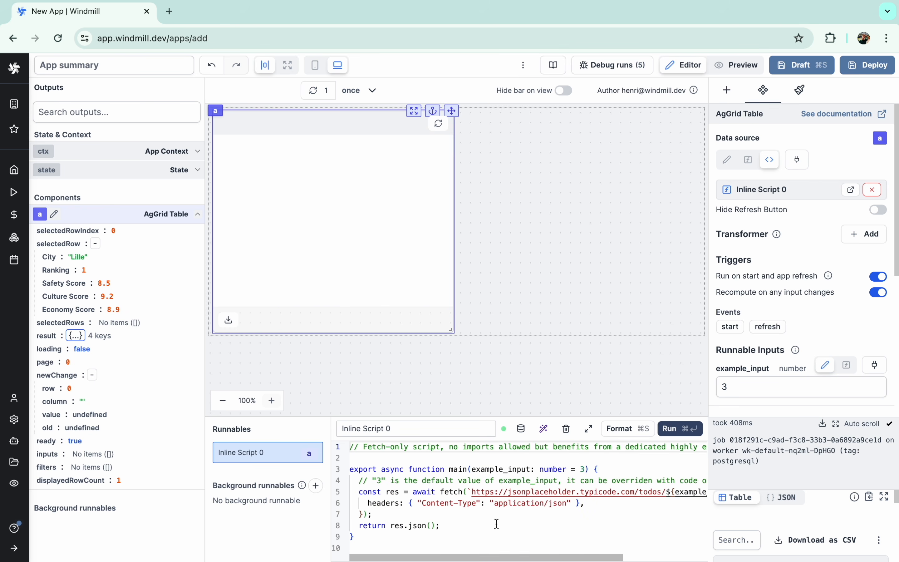
- Load sampleapis.com in a new browser tab
key("super+t")
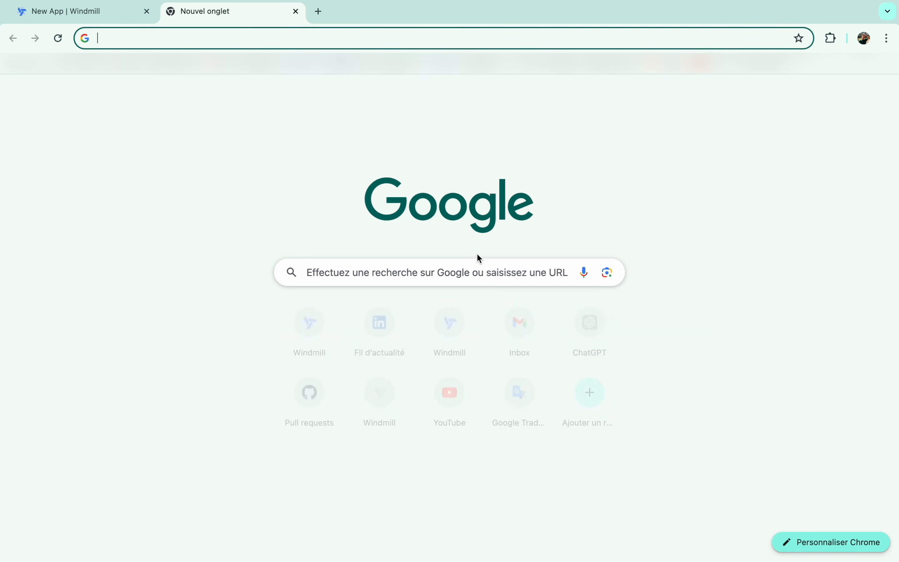
type("sampleapis.com")
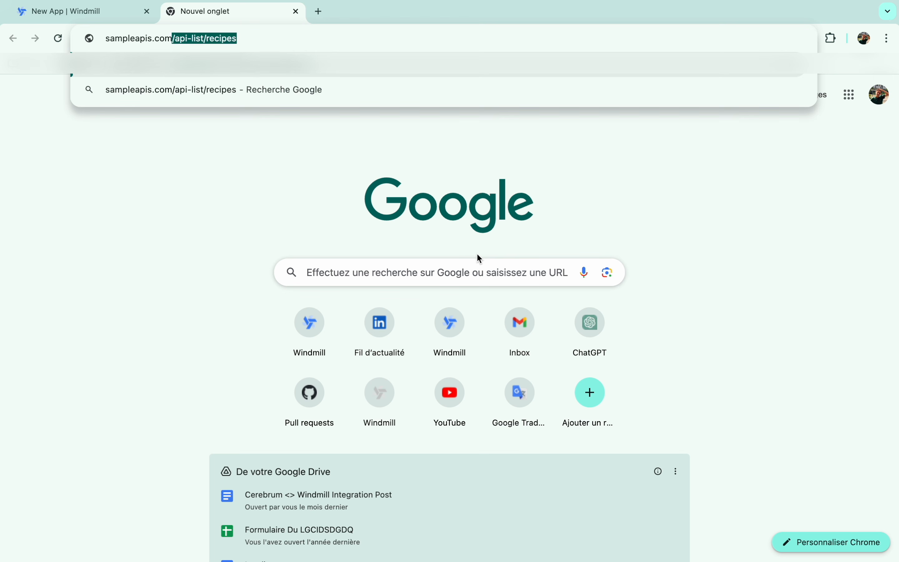
key("Delete")
key("Return")
scroll(477, 256, "down", 4)
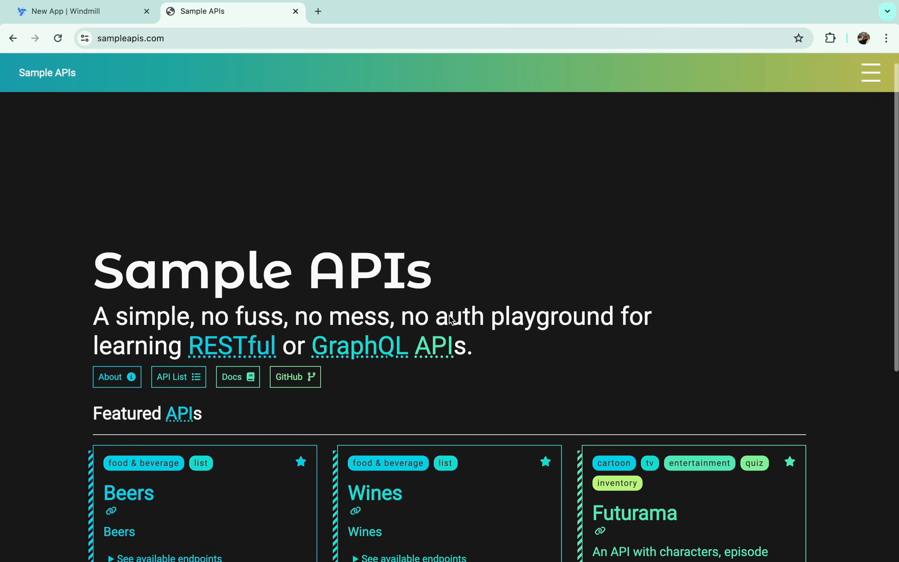
scroll(449, 315, "down", 5)
scroll(334, 297, "up", 7)
- Copy the Recipes endpoint URL from the API list, then reselect the table in Windmill
left_click(169, 312)
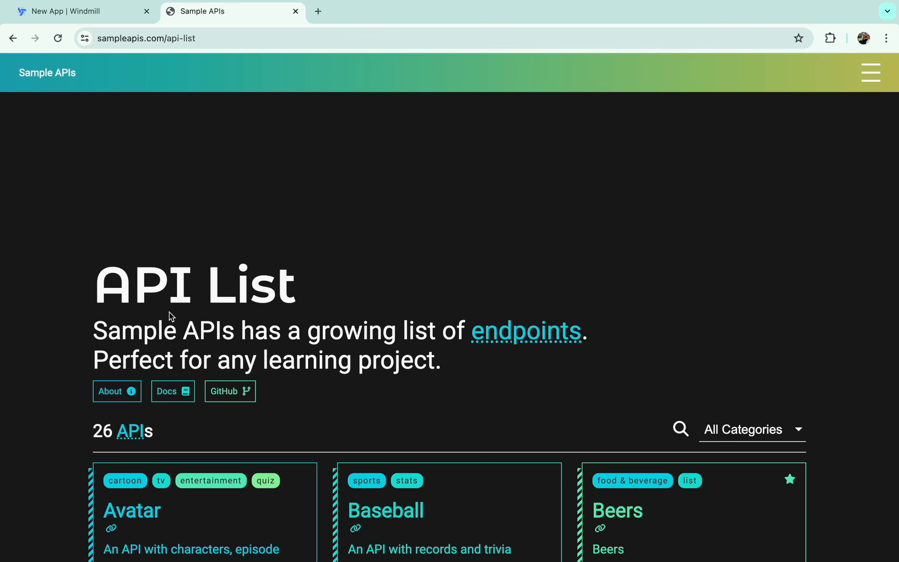
scroll(215, 380, "down", 7)
scroll(214, 379, "down", 15)
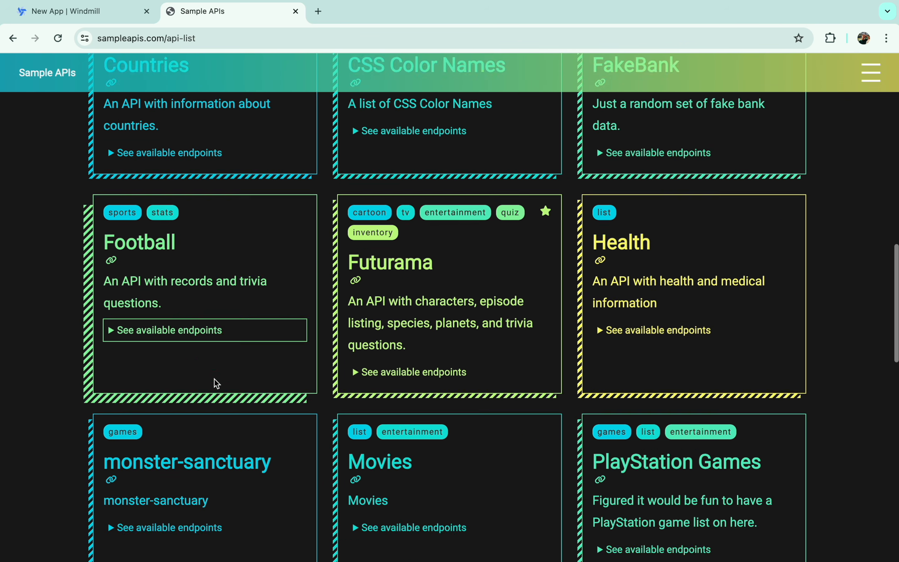
left_click(382, 412)
scroll(381, 414, "down", 5)
scroll(381, 410, "right", 3)
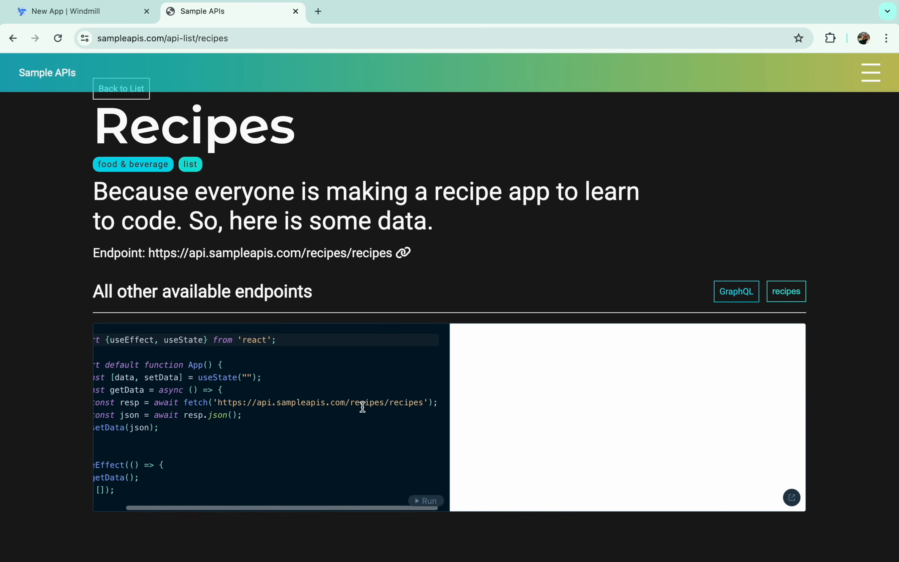
left_click_drag(218, 402, 421, 405)
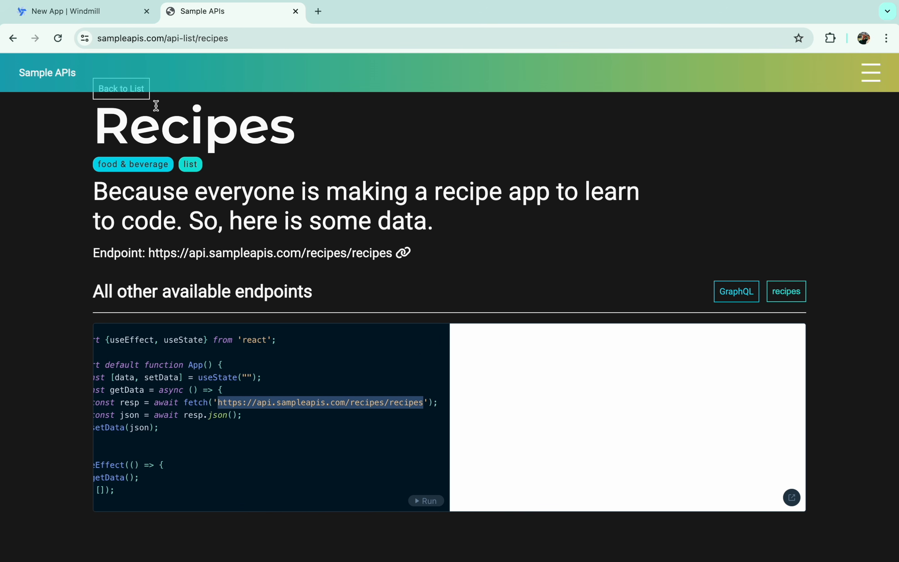
left_click(84, 12)
left_click(420, 291)
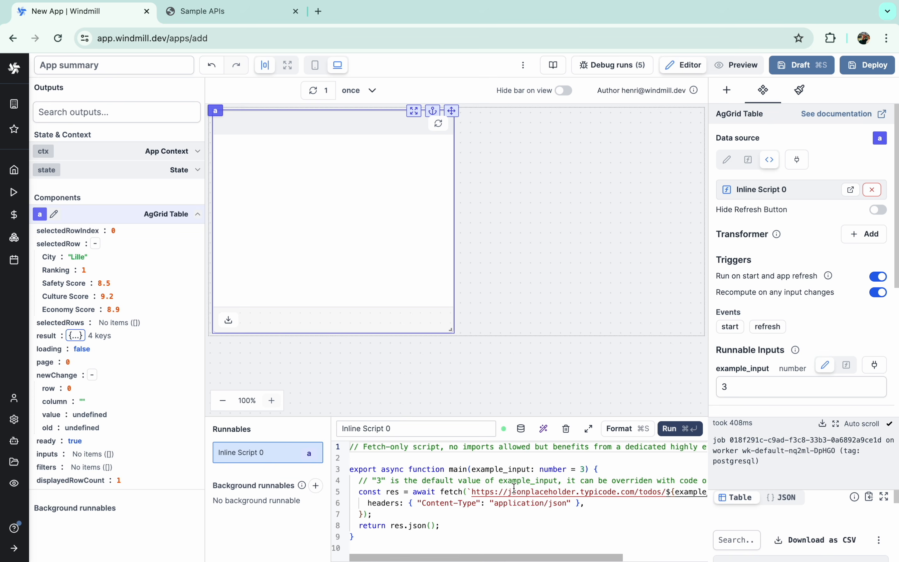
- Swap in the recipes URL on line 5, drop the example_input parameter, and run the script
left_click(472, 491)
key("shift+super+Right")
key("shift+Left")
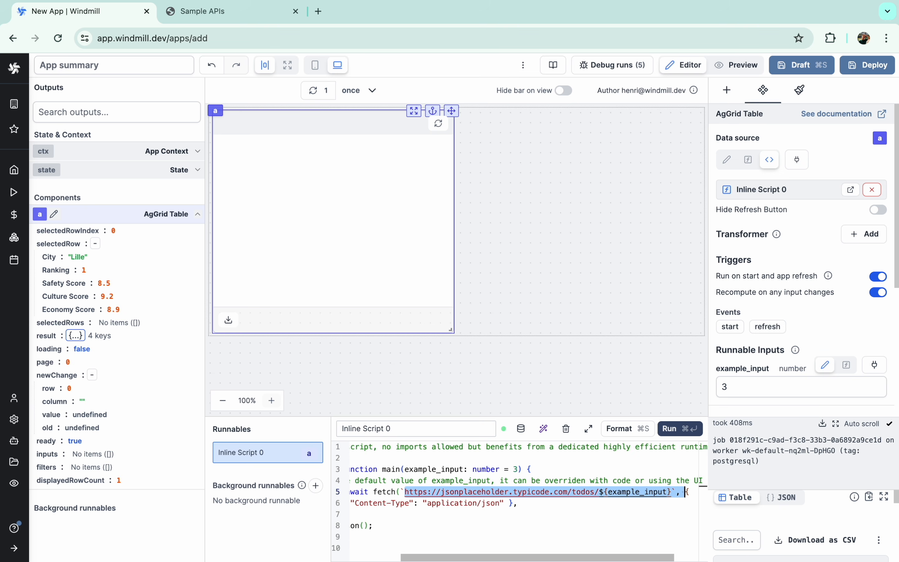
type("https://api.sampleapis.com/recipes/recipes")
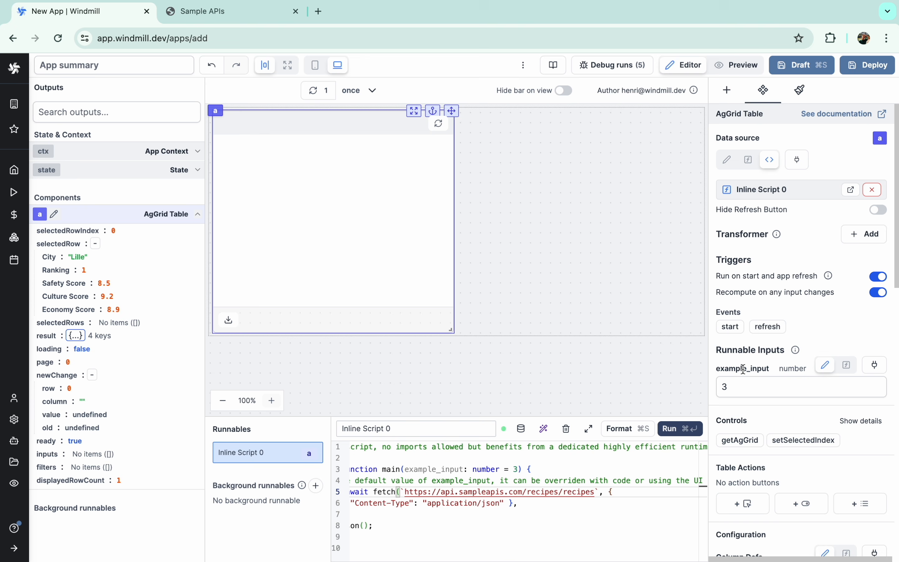
left_click_drag(405, 468, 520, 469)
key("BackSpace")
left_click(669, 428)
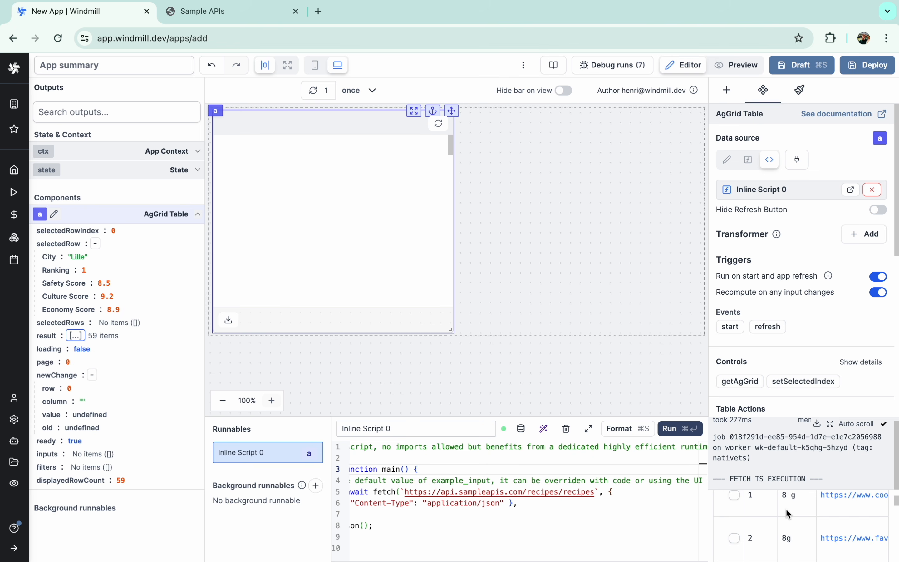
- Quick-add title, calories and totalTime columns to the recipes table
scroll(779, 334, "down", 6)
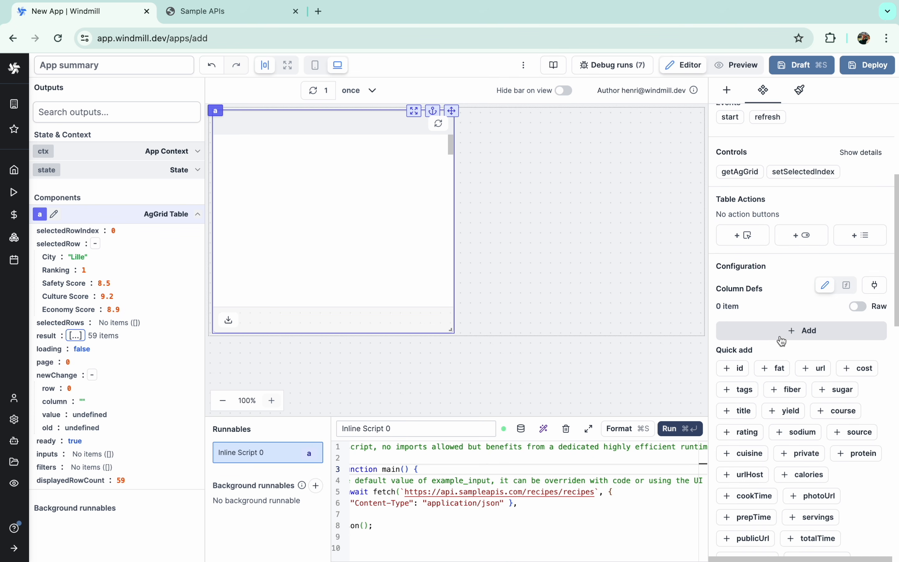
left_click(742, 410)
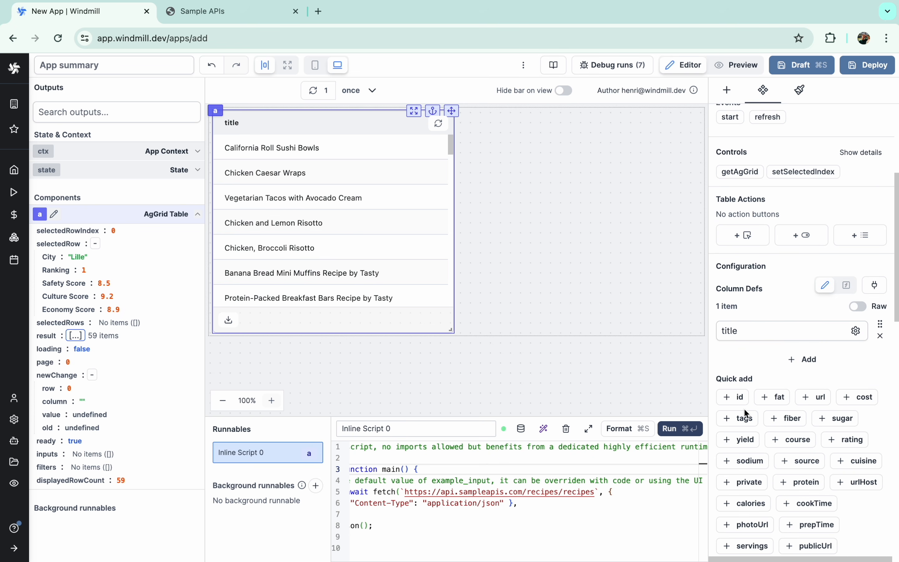
scroll(802, 455, "down", 3)
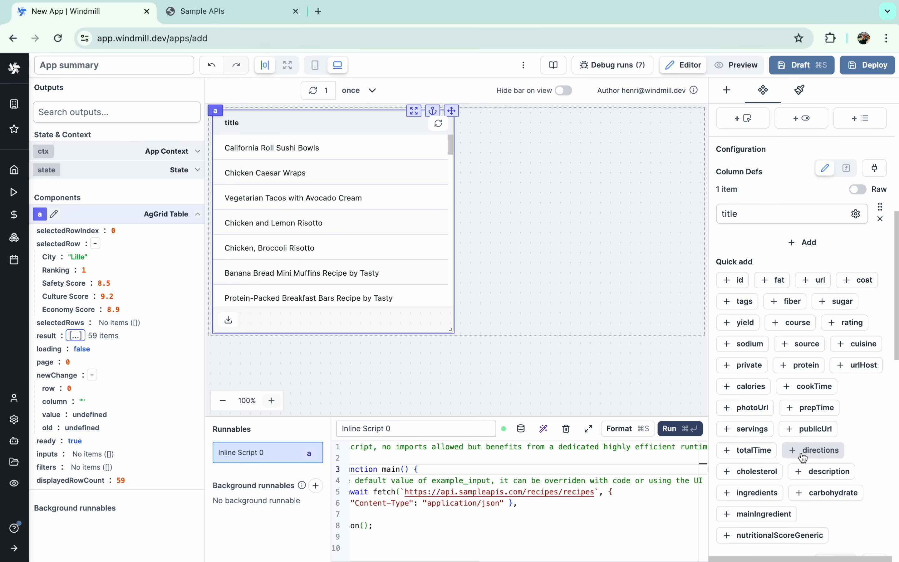
left_click(744, 386)
scroll(760, 446, "down", 1)
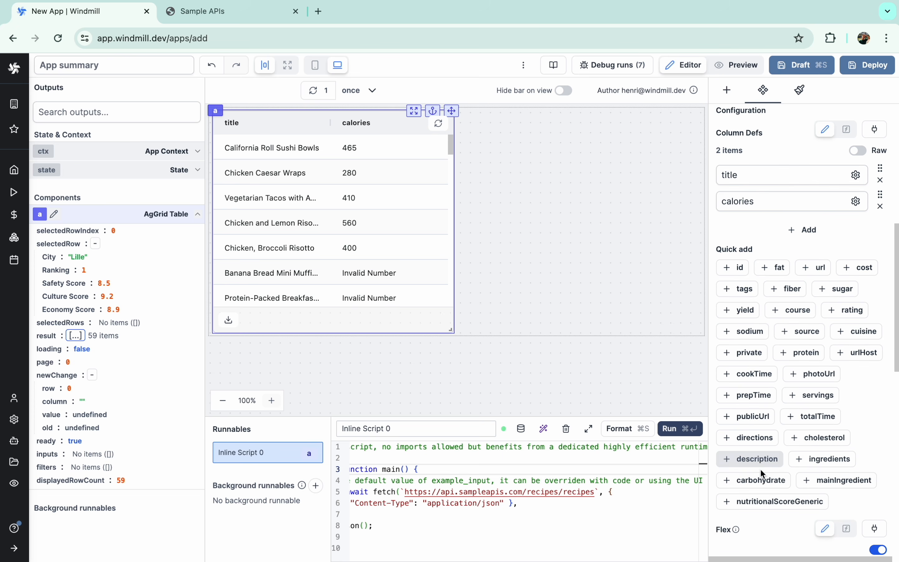
left_click(808, 412)
- Set the table's row Compactness to comfortable
scroll(801, 415, "up", 10)
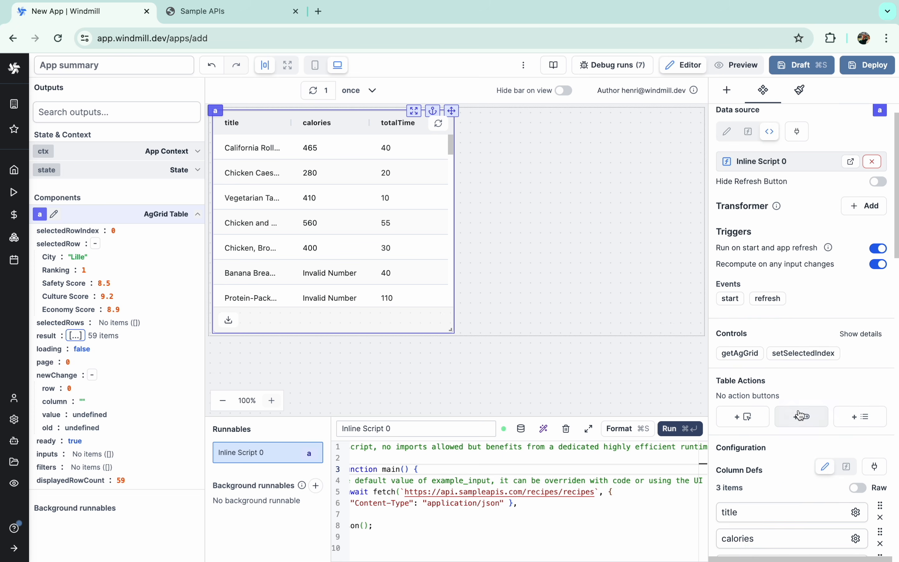
scroll(779, 440, "down", 12)
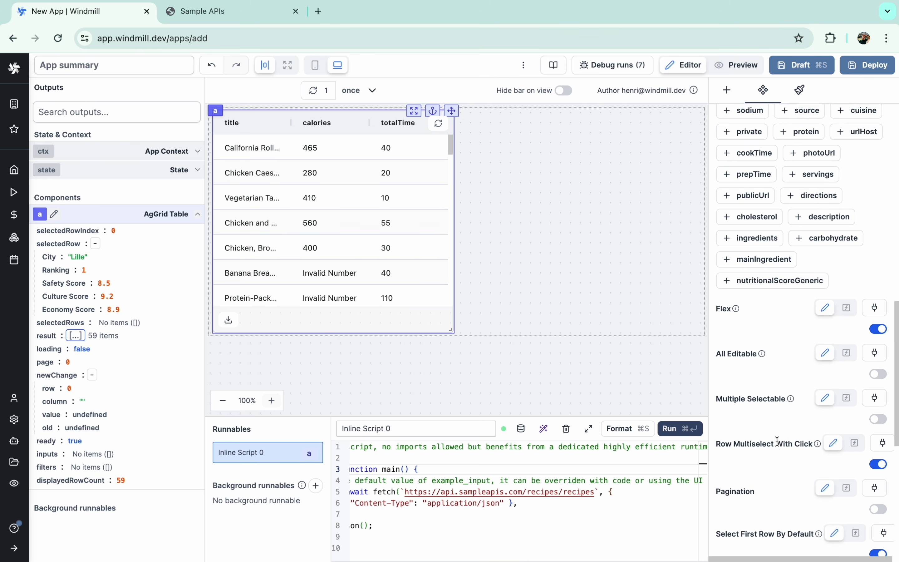
left_click(771, 396)
left_click(762, 427)
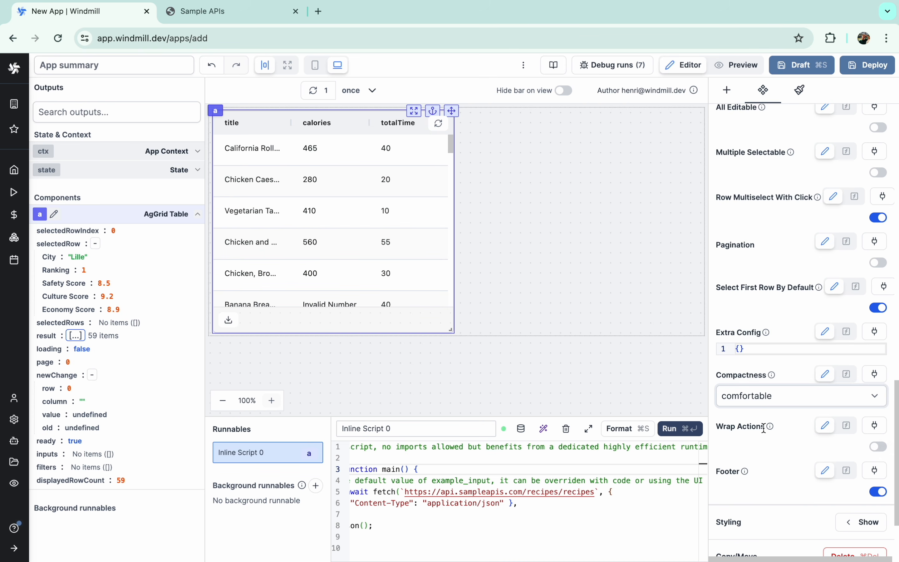
- Name the script 'Fetch recipes' and drag the table's corner to make it wider and taller
left_click(368, 433)
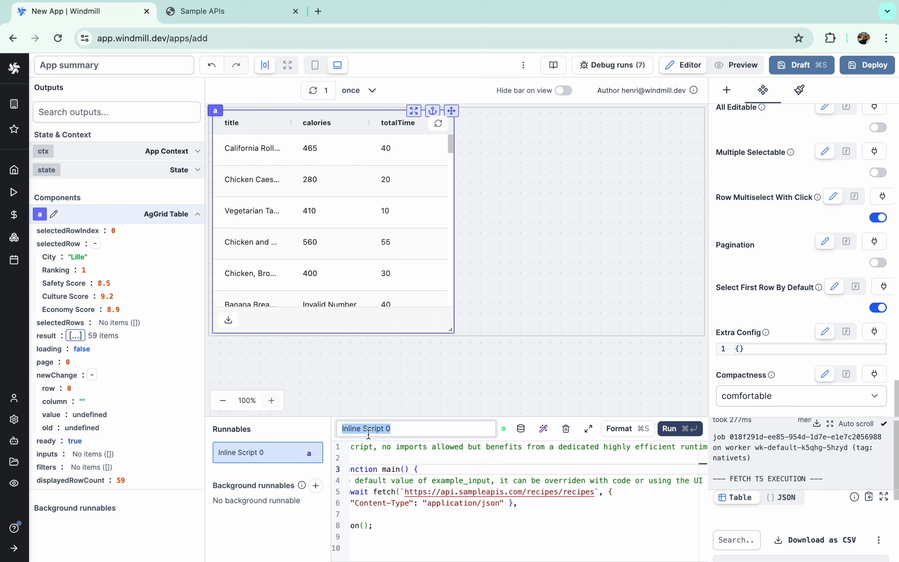
type("Fetch recipes")
left_click(495, 265)
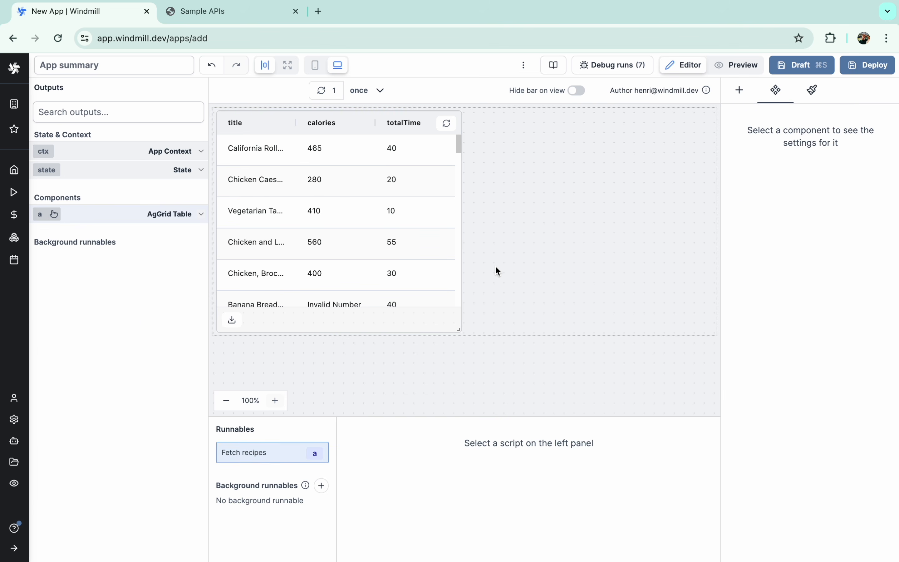
left_click_drag(458, 329, 520, 346)
scroll(463, 273, "down", 5)
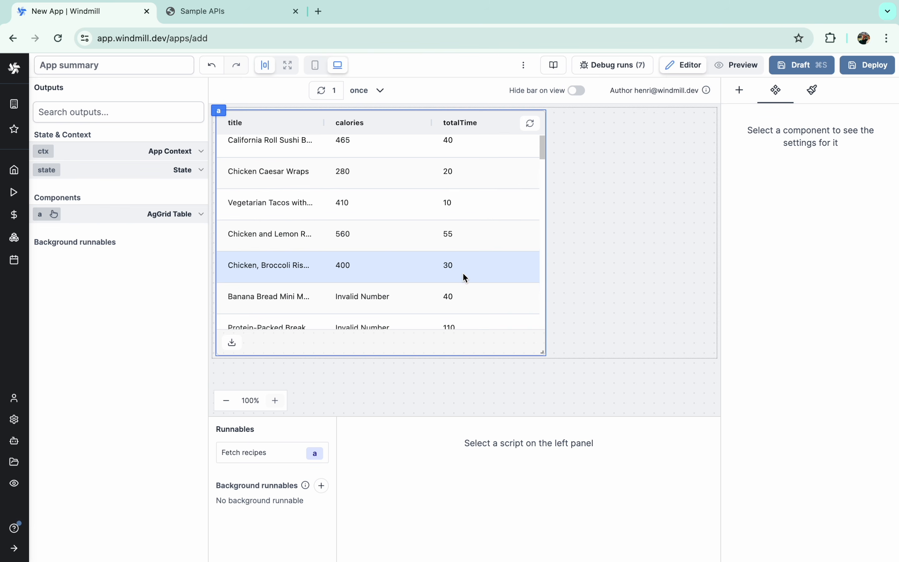
scroll(462, 273, "up", 5)
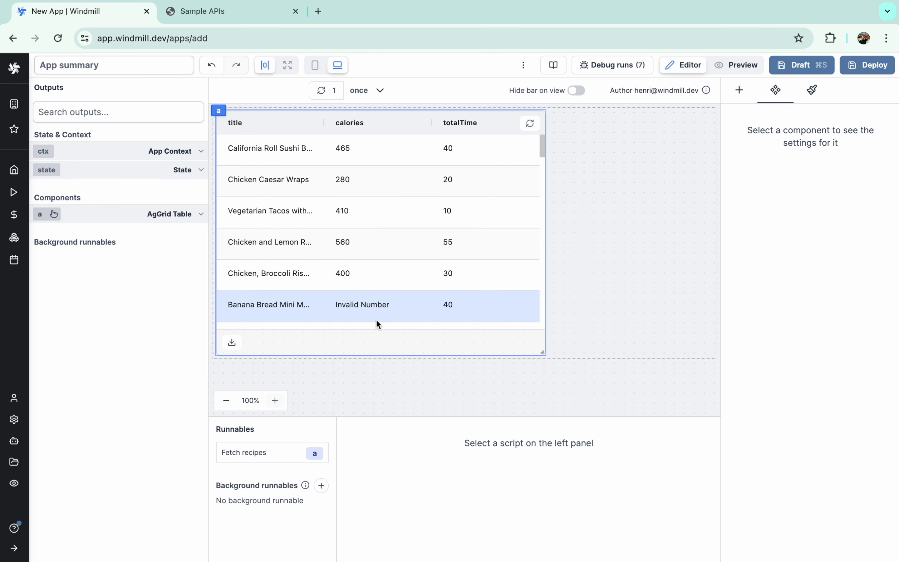
left_click(390, 238)
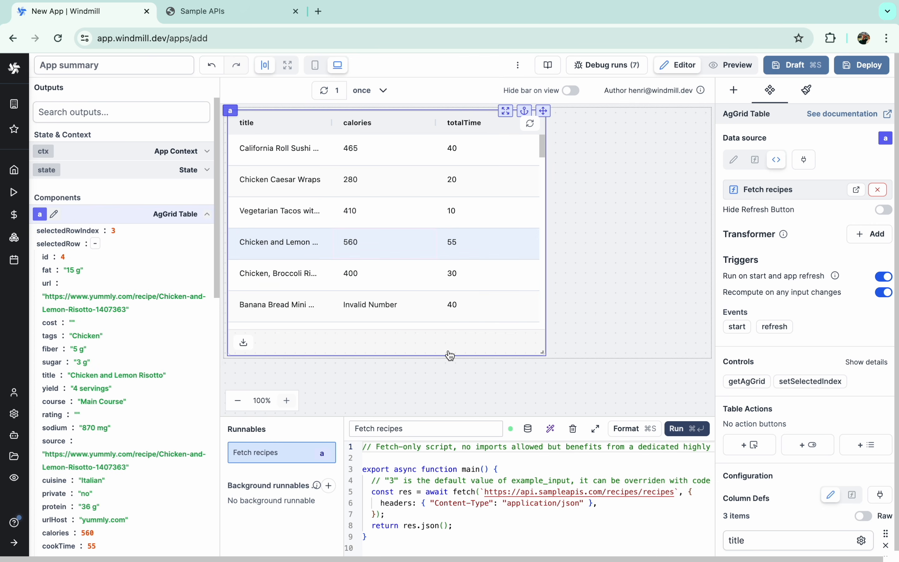
- Ask the AI assistant to drop recipes lacking calories or totalTime, accept the diff, and rerun
left_click(550, 428)
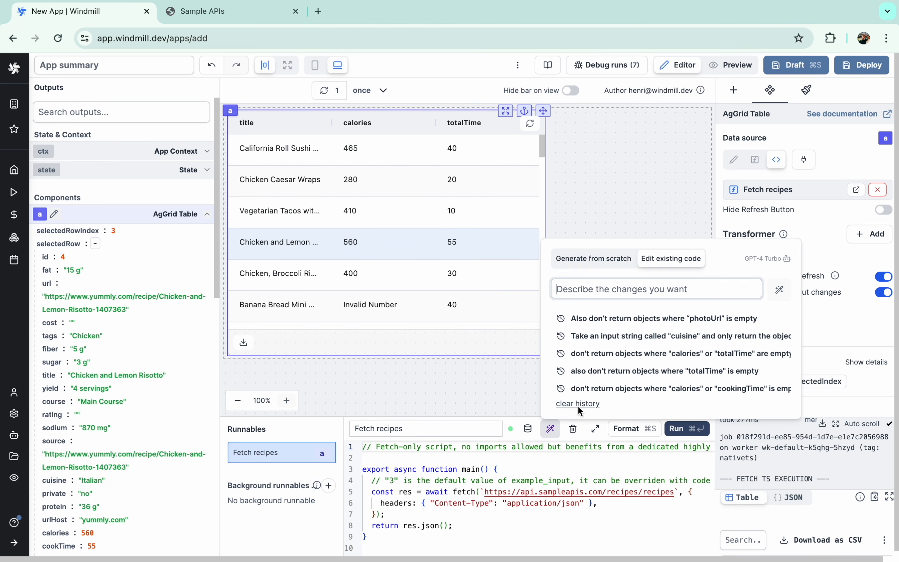
left_click(572, 404)
left_click(573, 396)
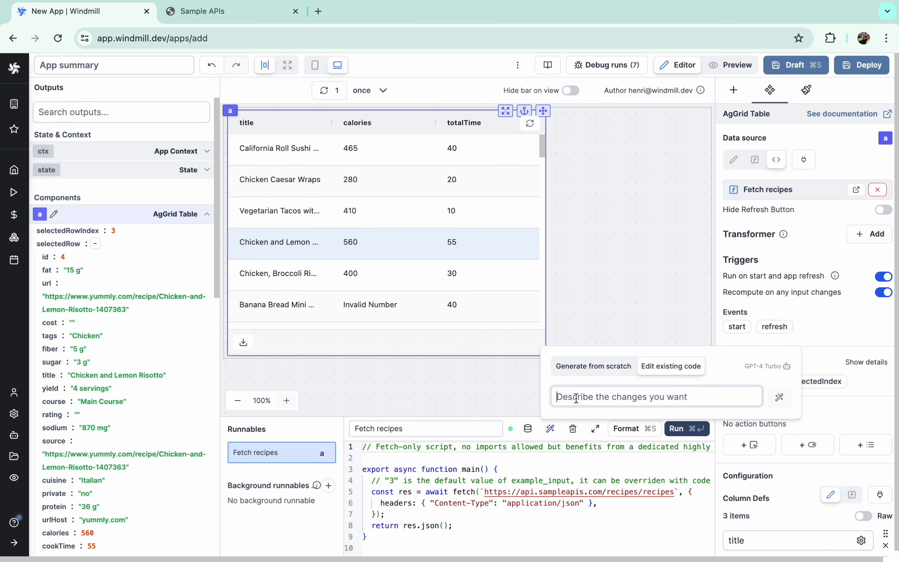
type("Don't return objects where \"calories\" o")
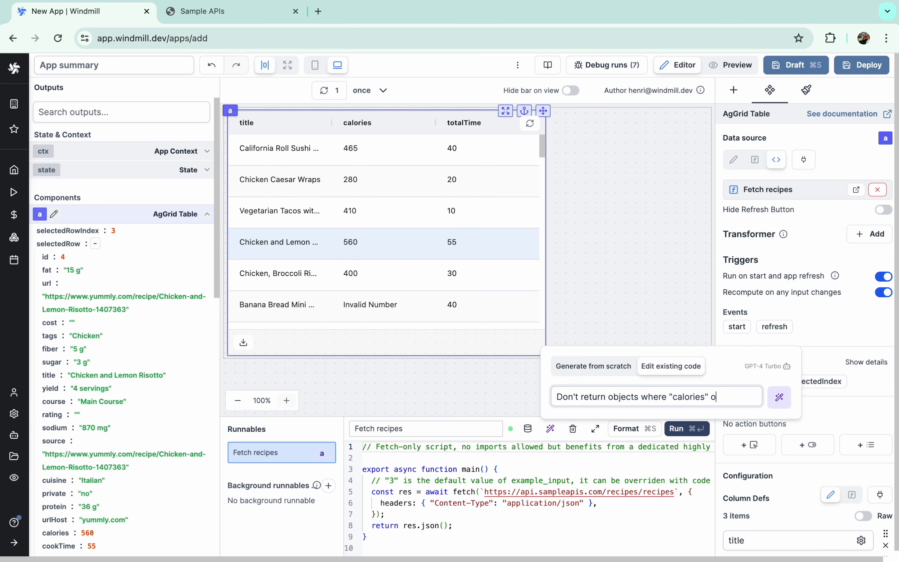
type("r \"totalTime\" are empty")
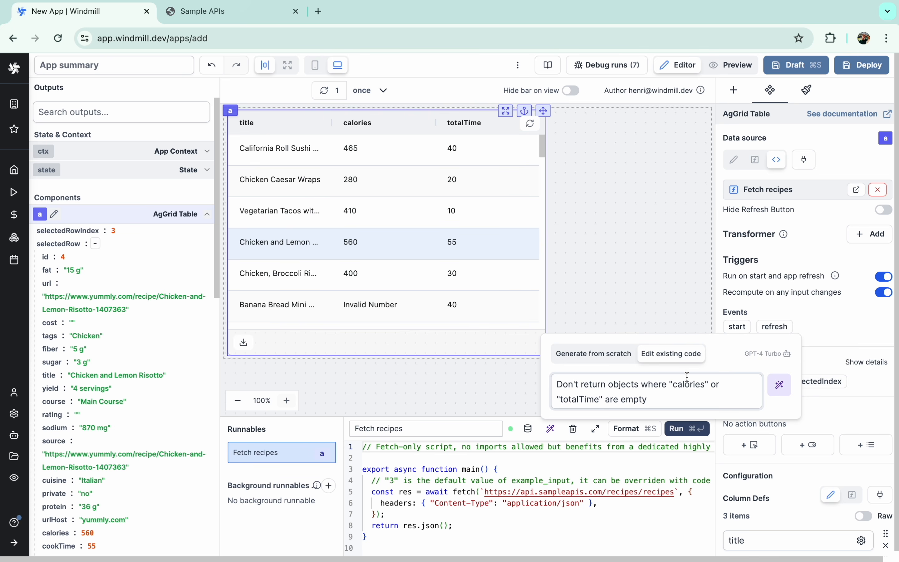
left_click(780, 385)
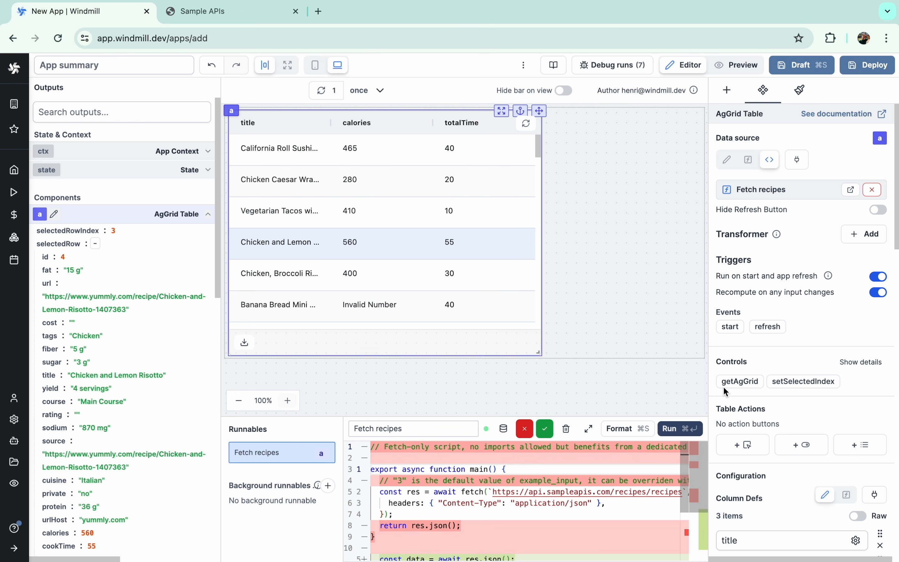
left_click(545, 428)
left_click(682, 431)
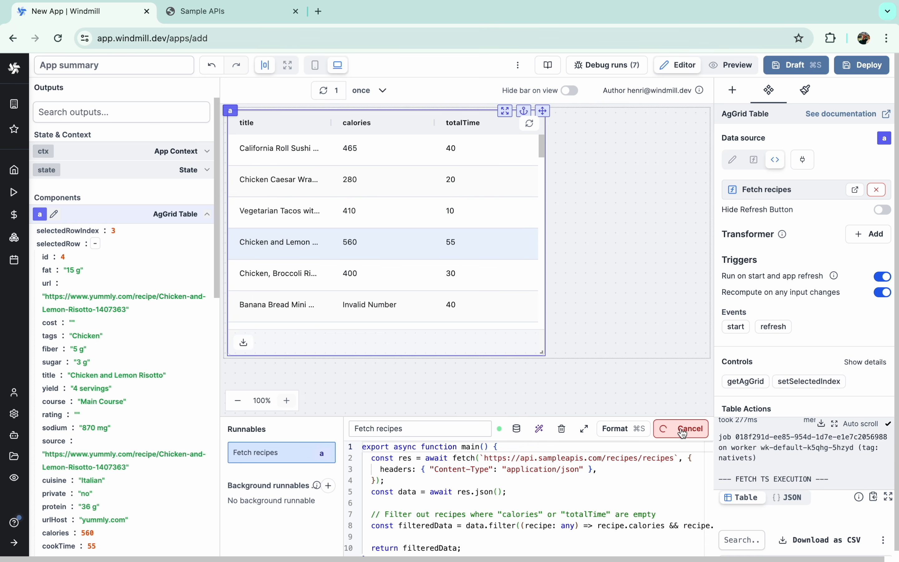
scroll(359, 290, "down", 5)
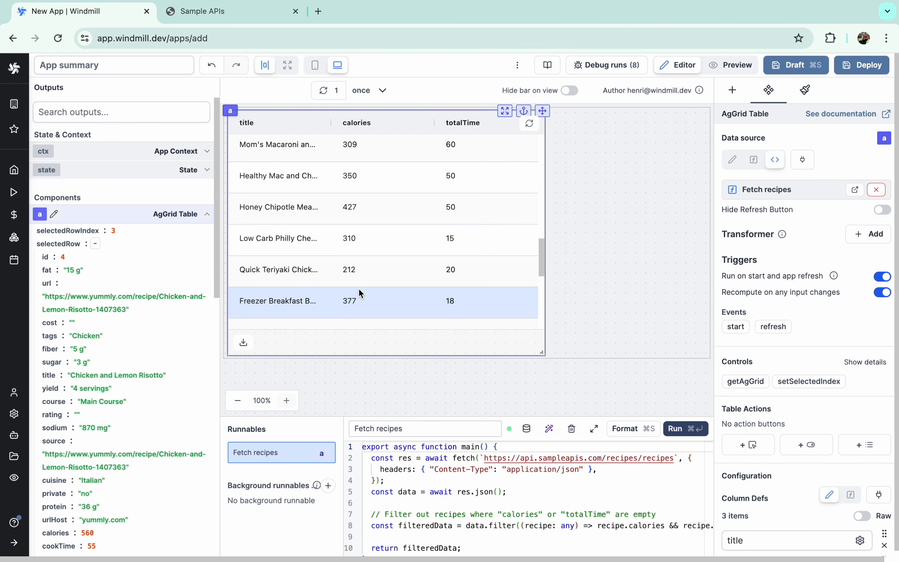
scroll(358, 287, "up", 5)
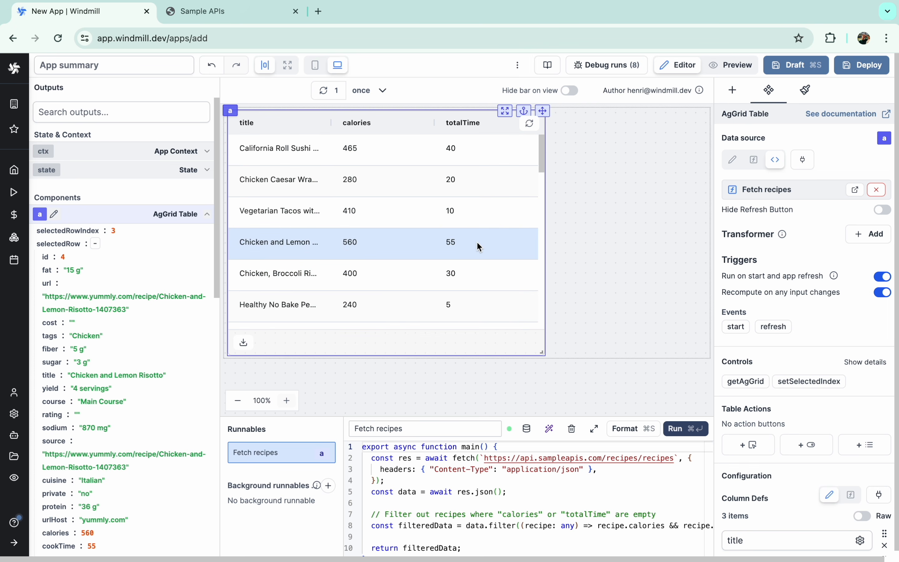
- Close the Sample APIs tab and deploy the app with the summary 'Cooking'
left_click(297, 12)
left_click(870, 71)
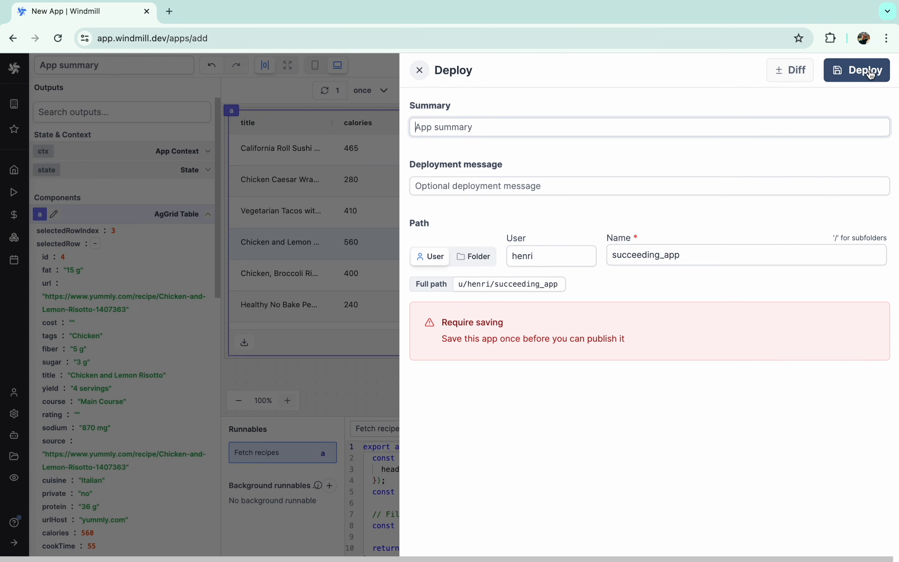
left_click(577, 129)
type("Cooking")
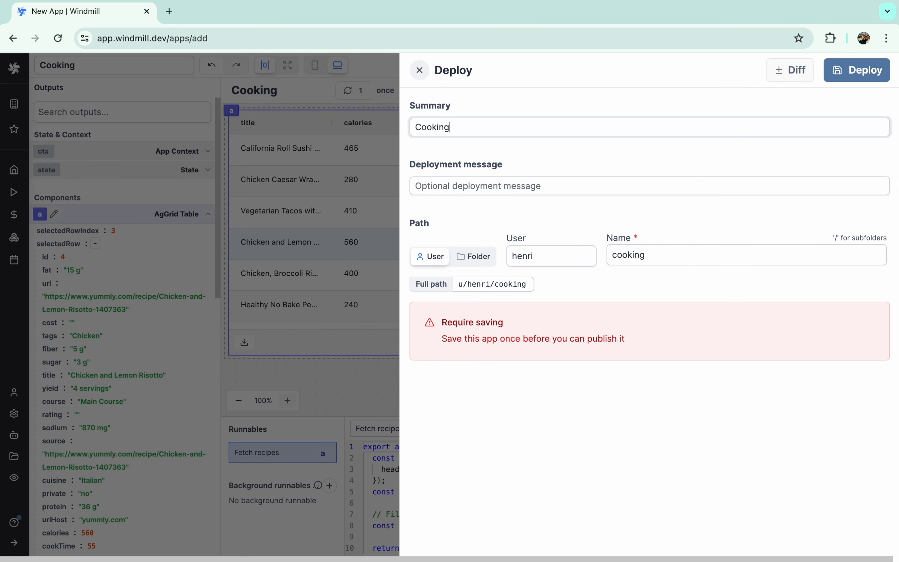
left_click(844, 76)
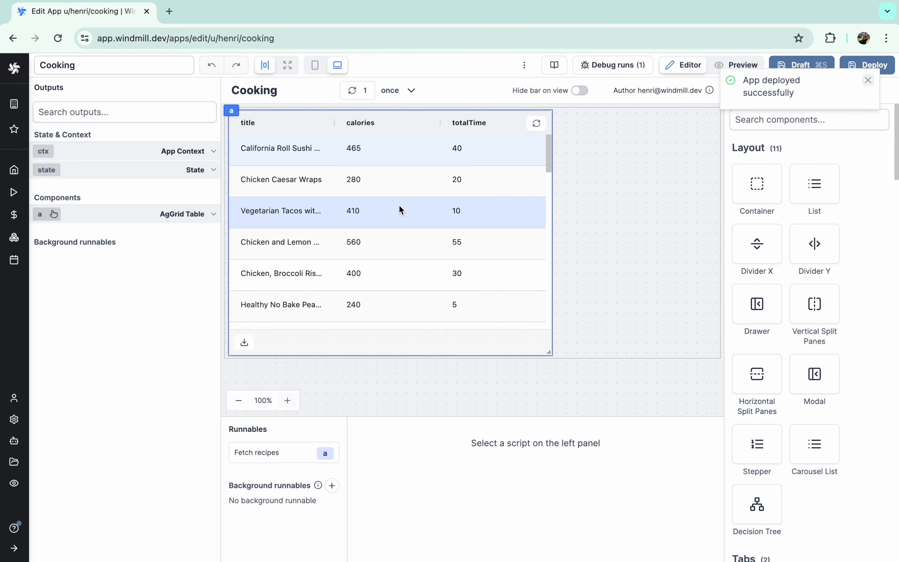
- Move the recipe table down and add a Text component in the space above it
left_click(867, 80)
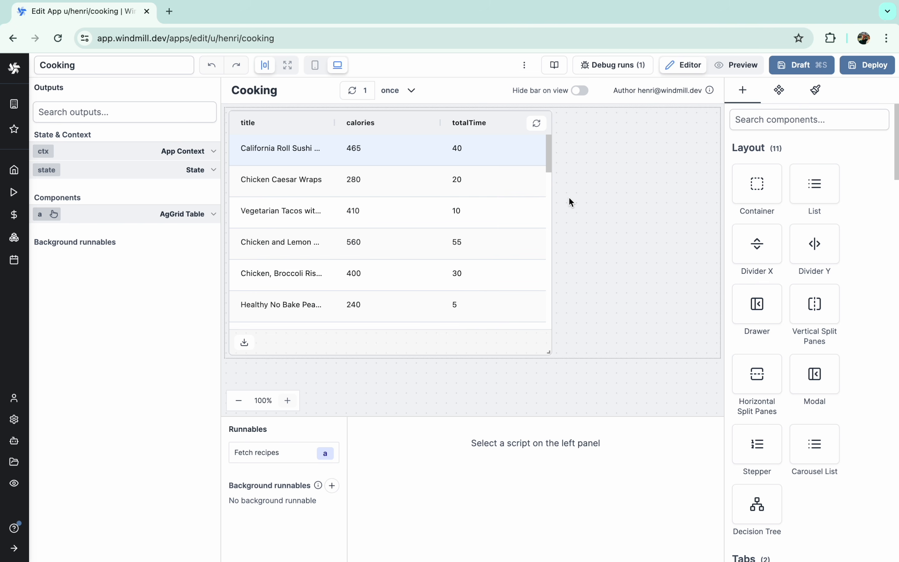
left_click_drag(236, 112, 233, 164)
left_click(743, 93)
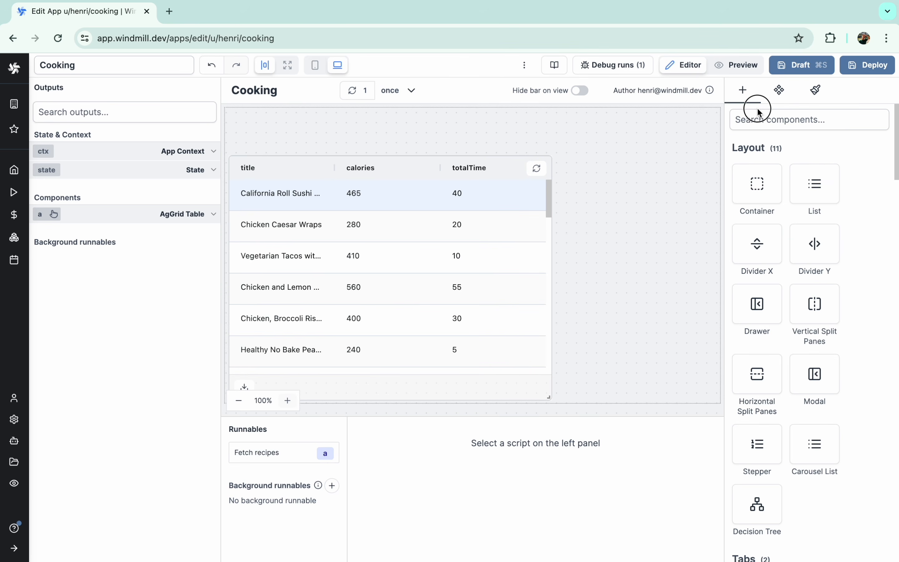
left_click(759, 111)
type("text")
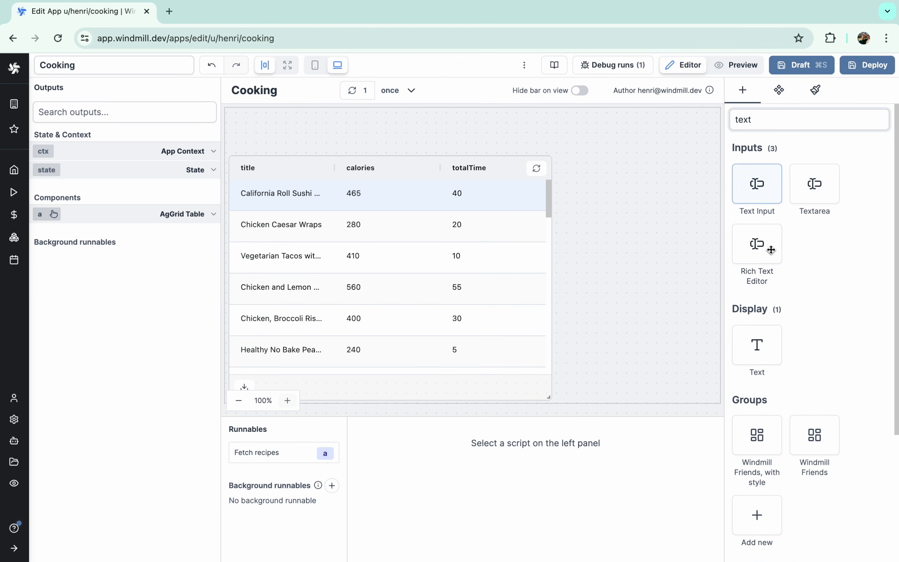
left_click(762, 338)
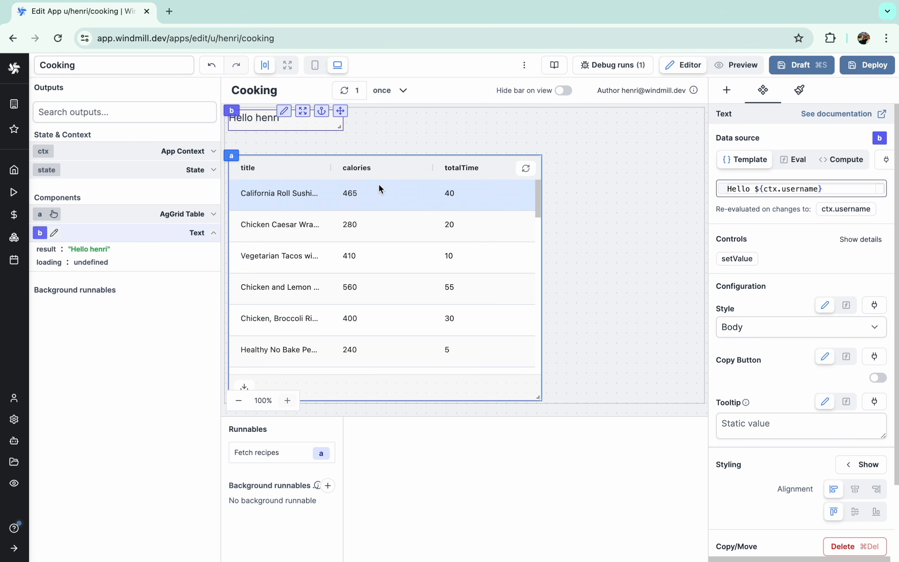
- Change the text to 'Available recipes' in Title style and check it in Preview
double_click(262, 118)
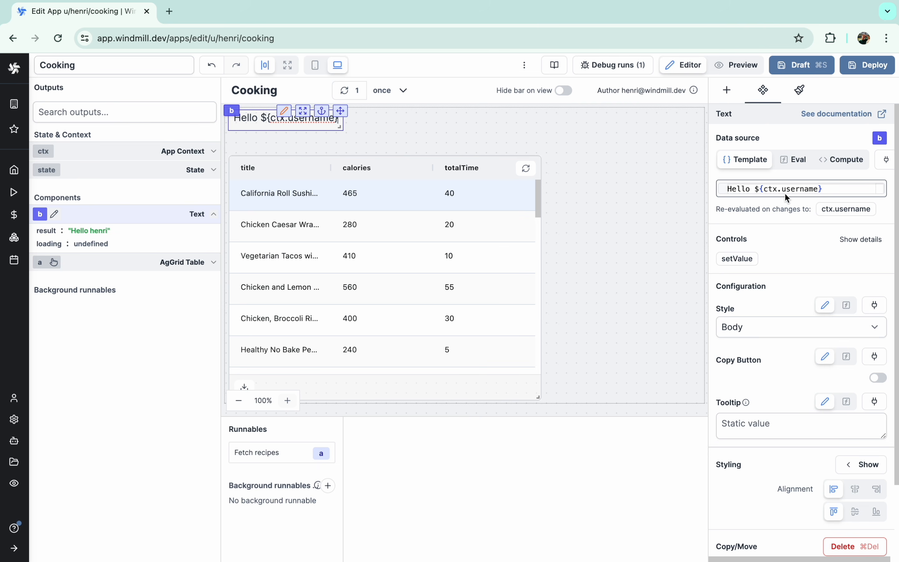
triple_click(786, 189)
type("Available ")
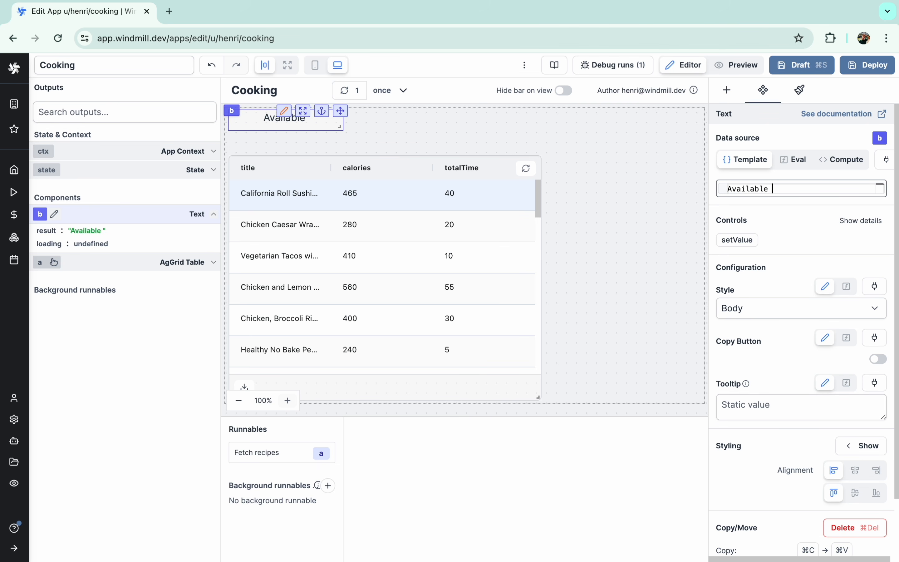
type("recipes")
scroll(803, 364, "down", 2)
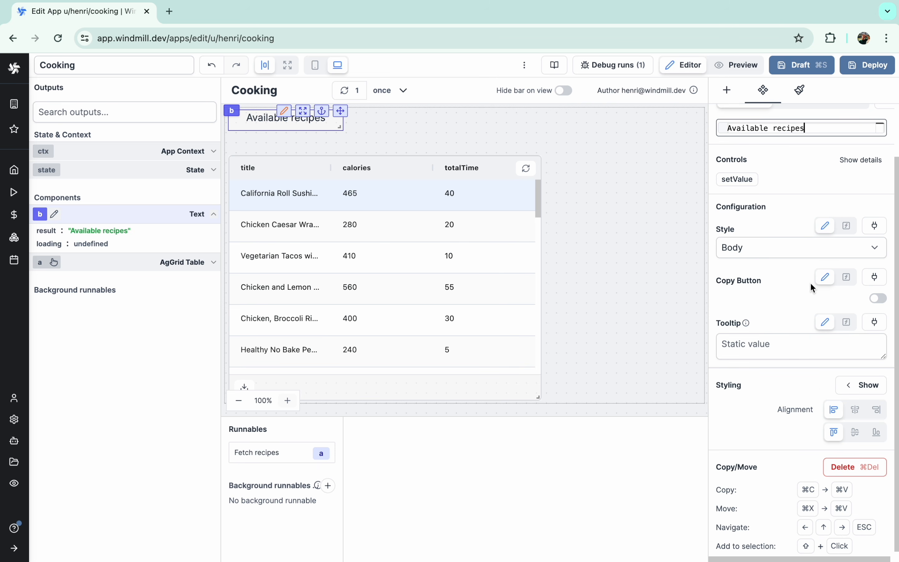
left_click(795, 249)
left_click(775, 223)
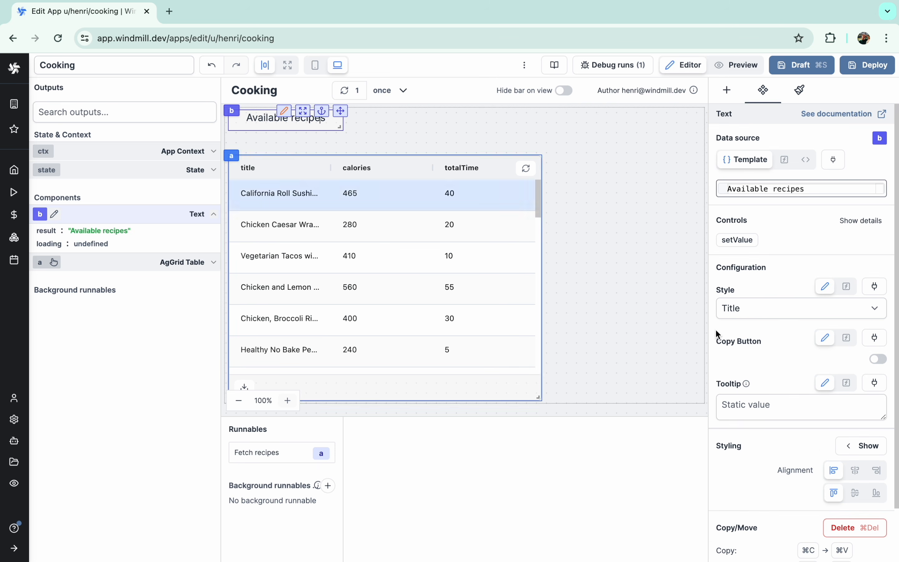
left_click(734, 68)
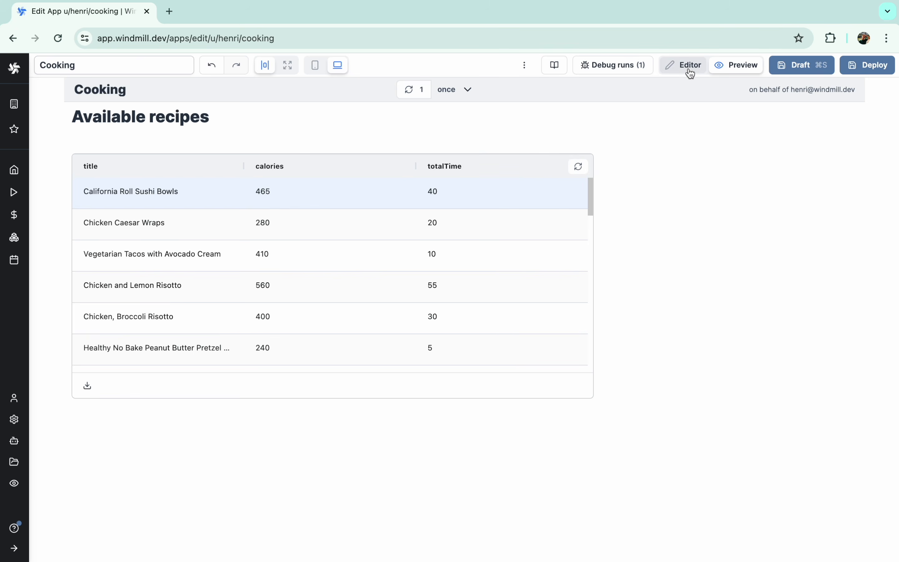
left_click(690, 73)
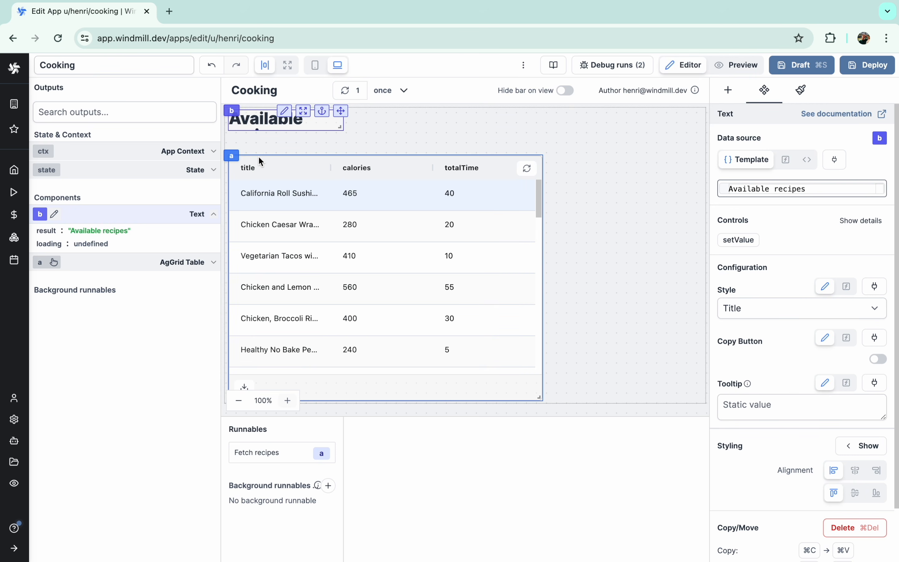
- Move the recipe table up under the heading and add a second Text component beside it
left_click_drag(230, 157, 231, 136)
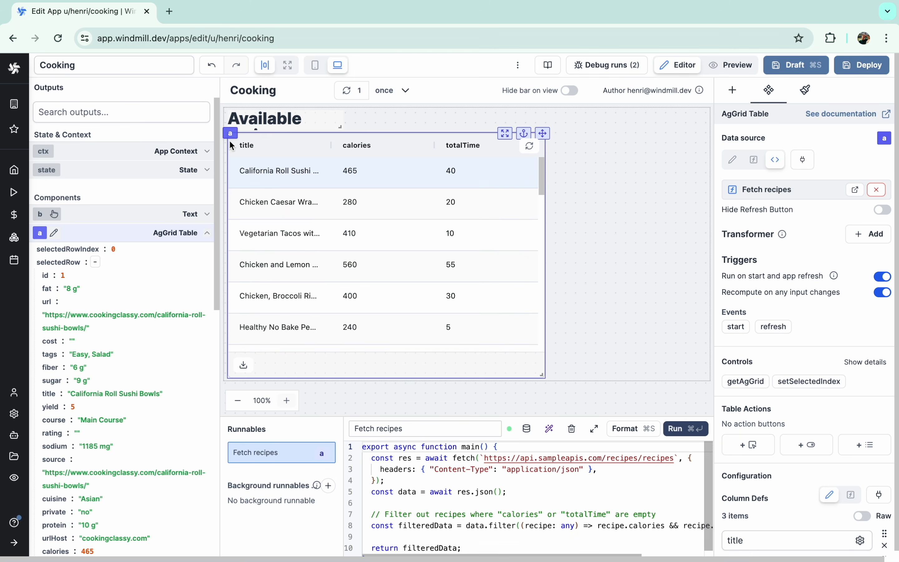
left_click(387, 121)
left_click(742, 90)
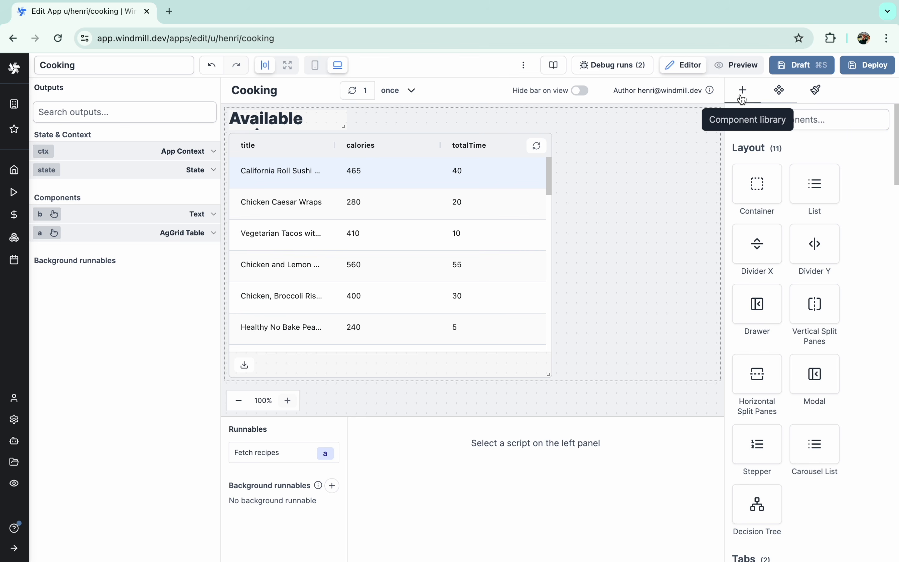
left_click(752, 120)
type("text")
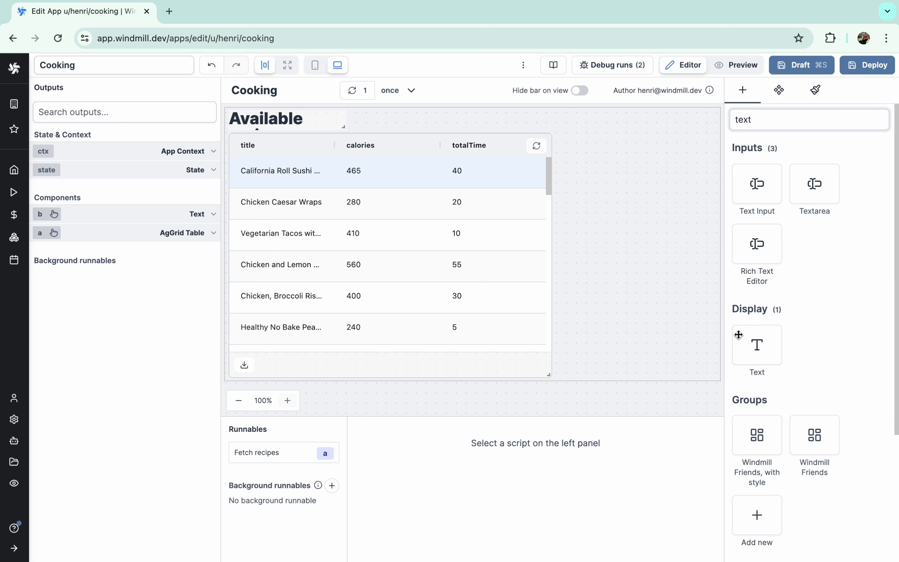
left_click(738, 335)
- Replace the new text with 'Select cuisine' and give it Subtitle style
key("super+a")
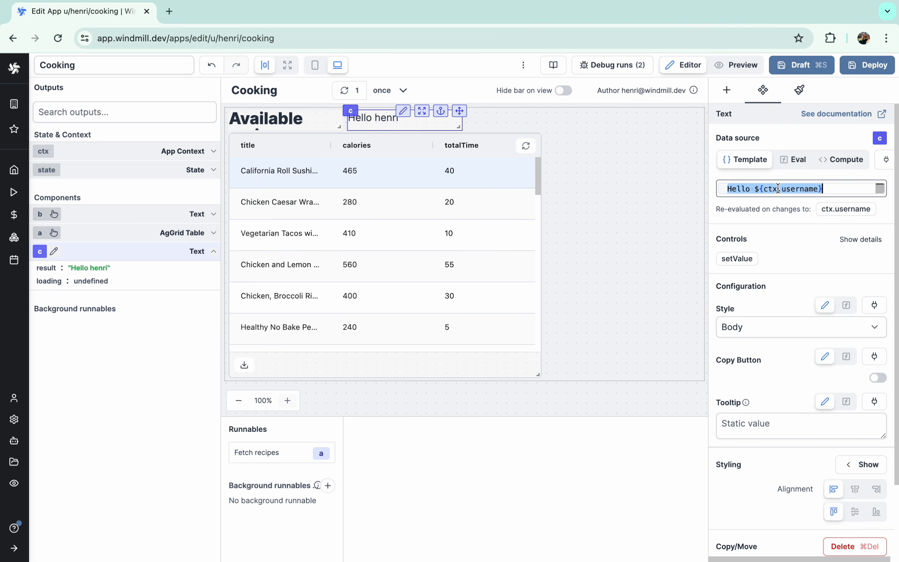
type("Select cuisine")
left_click(761, 308)
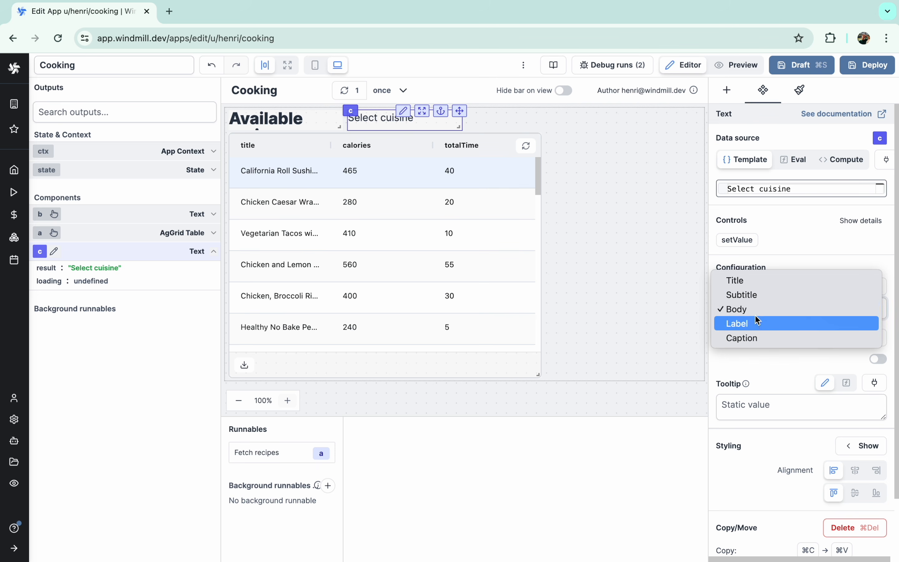
left_click(750, 297)
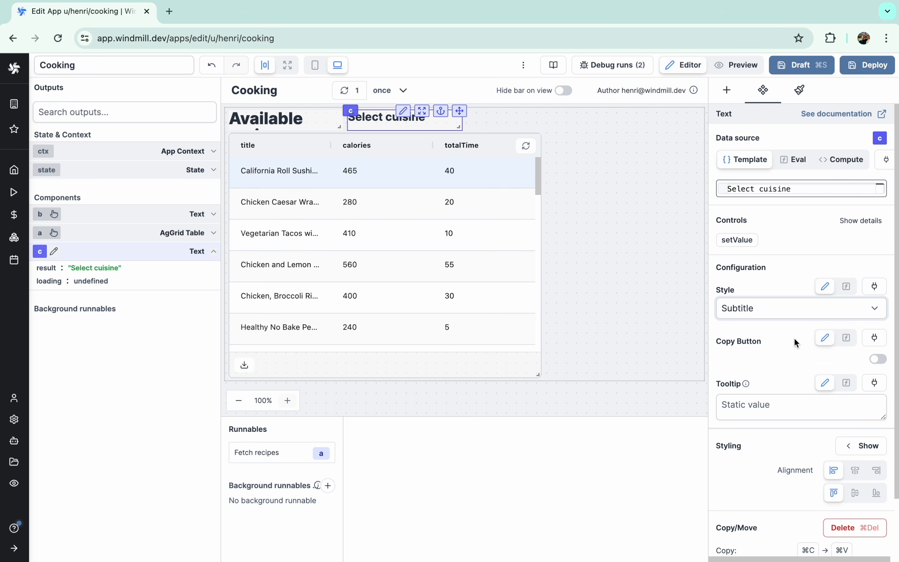
left_click(506, 126)
- Add a Select dropdown beside the Select cuisine subtitle
left_click(742, 90)
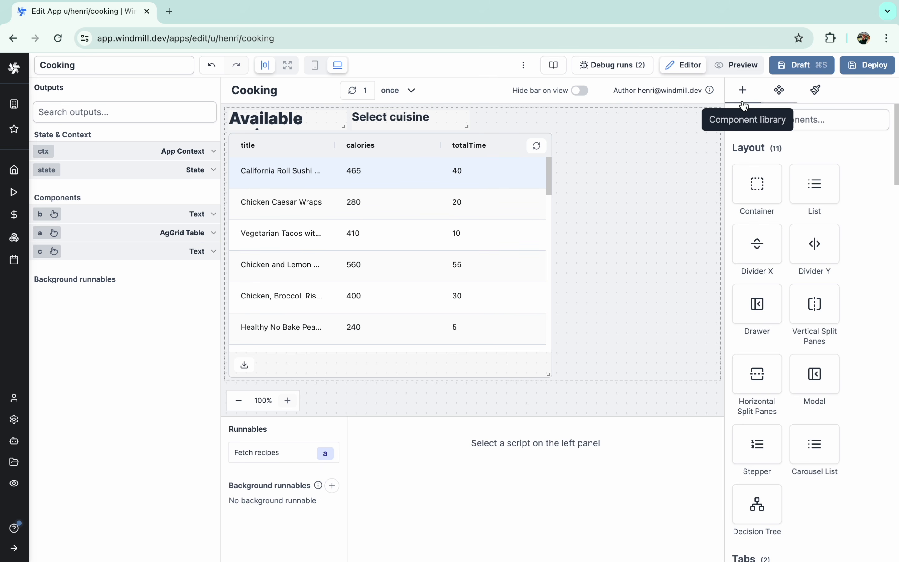
type("selec")
left_click(752, 171)
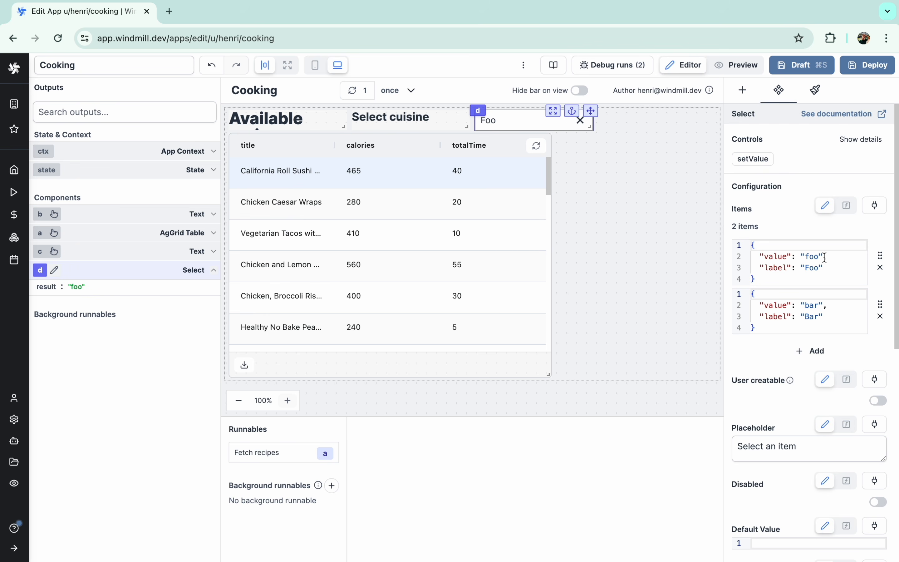
- Pick the Vegetarian Tacos row and inspect its cuisine field in the Outputs panel
left_click(465, 238)
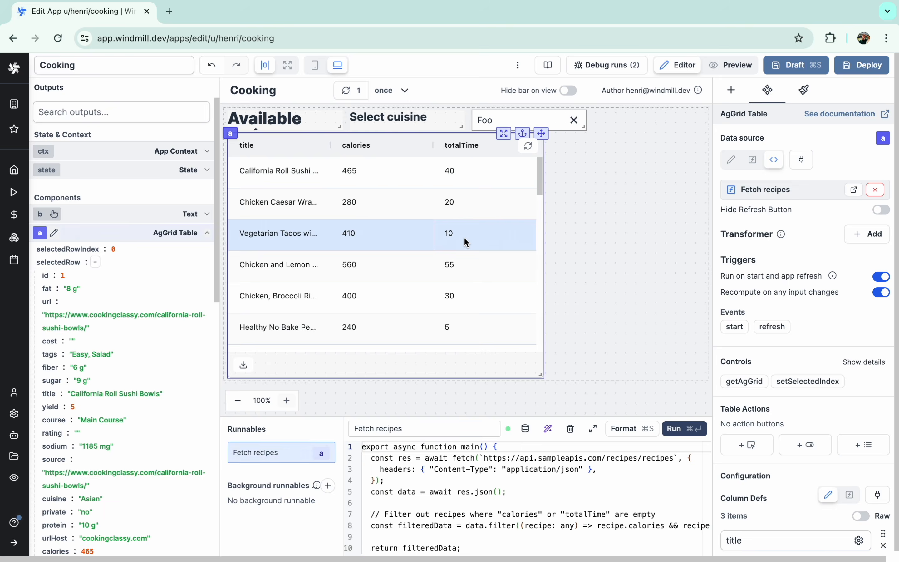
scroll(183, 377, "down", 20)
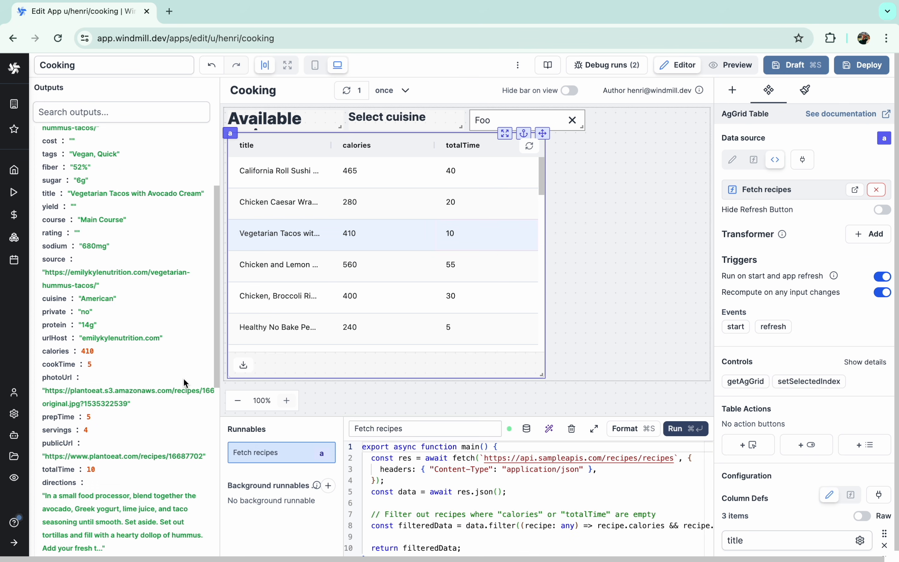
scroll(89, 447, "down", 15)
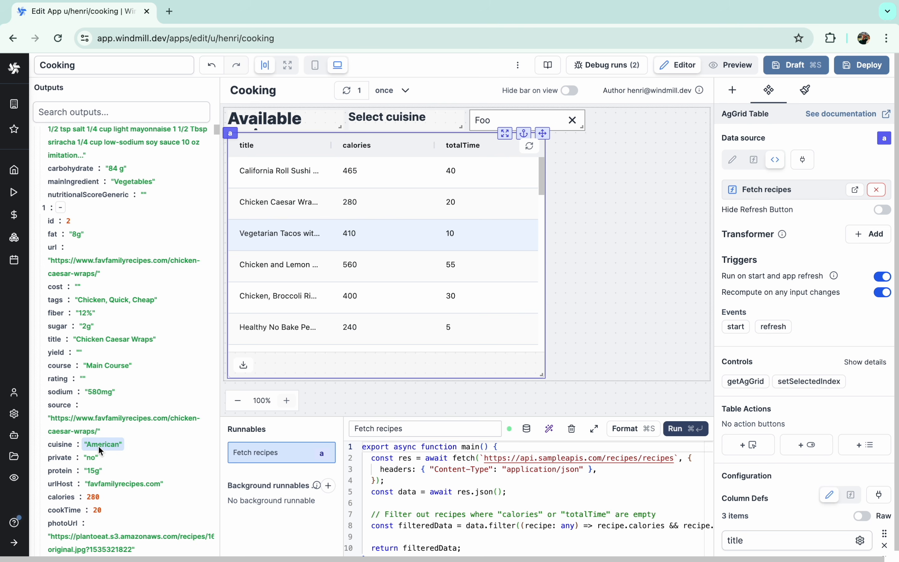
scroll(127, 423, "up", 20)
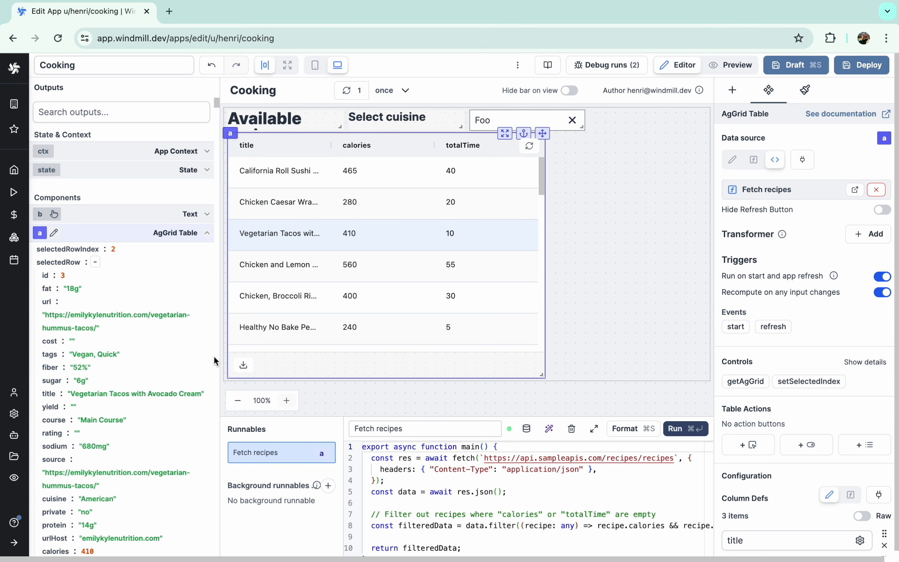
- Change the first dropdown option to value 'All' with a globe-emoji label
left_click(485, 113)
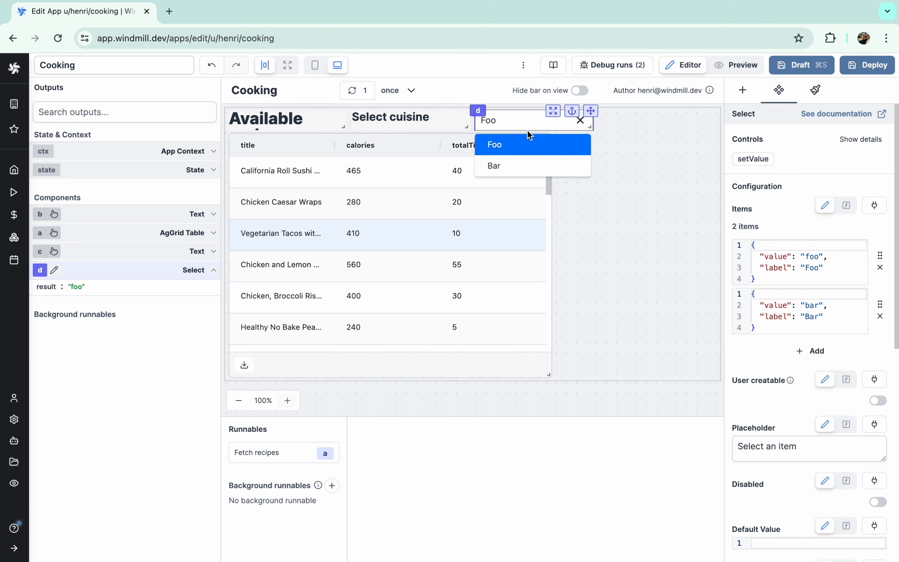
double_click(813, 256)
type("All")
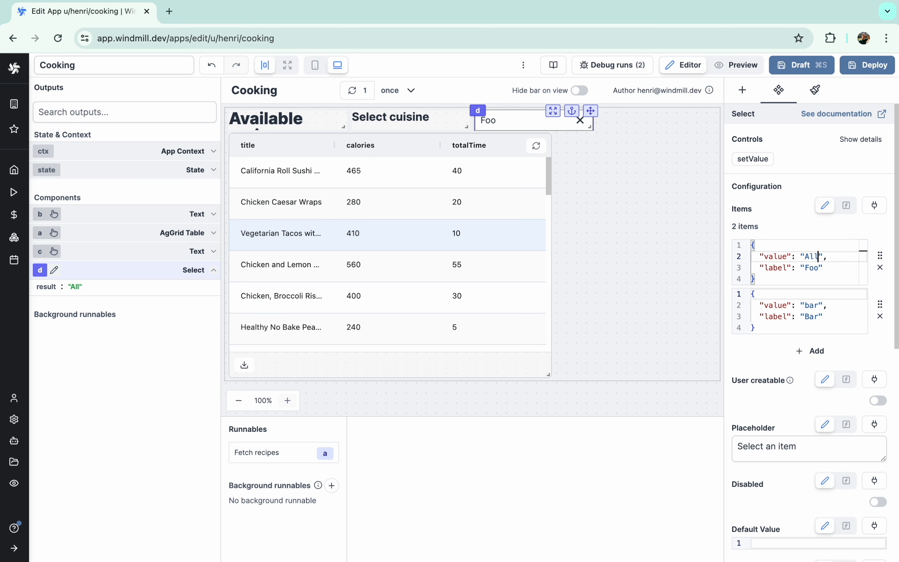
double_click(812, 267)
type("All")
key("ctrl+super+space")
type("monde")
left_click(707, 319)
- Change the second option to 'American' with a burger-emoji label
double_click(813, 306)
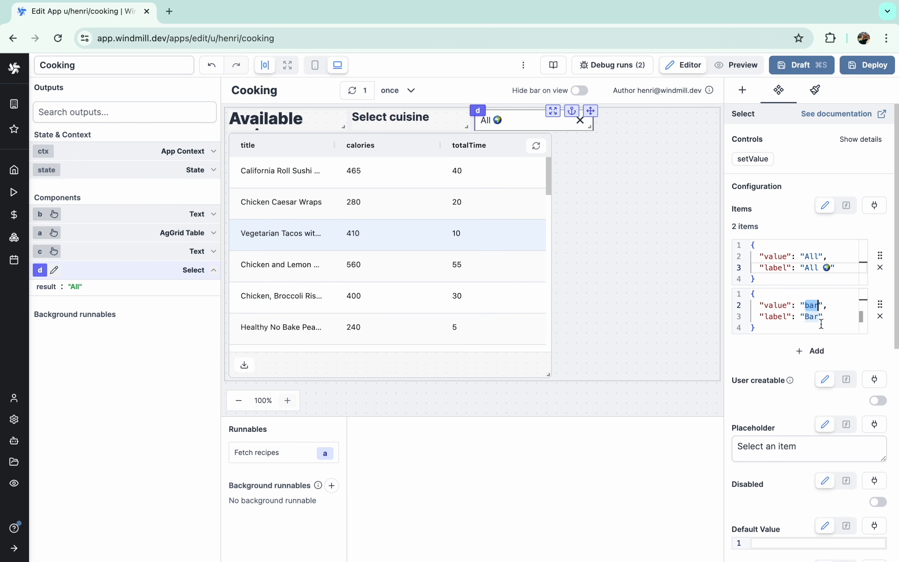
type("American")
double_click(813, 316)
type("American")
key("ctrl+super+space")
type("burg")
left_click(705, 116)
- Add a third option 'Asian' with a noodle-emoji label
left_click(809, 358)
double_click(815, 361)
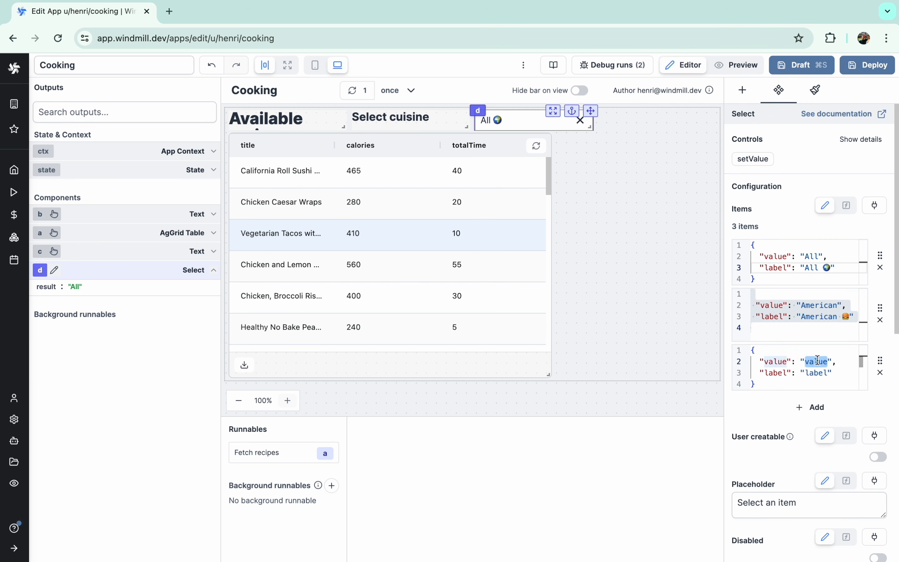
type("Asian")
double_click(813, 372)
key("ctrl+super+space")
type("noui")
left_click(707, 172)
- Add a fourth option 'Italian' with a pizza-emoji label
left_click(810, 415)
double_click(816, 417)
type("Italian")
double_click(817, 429)
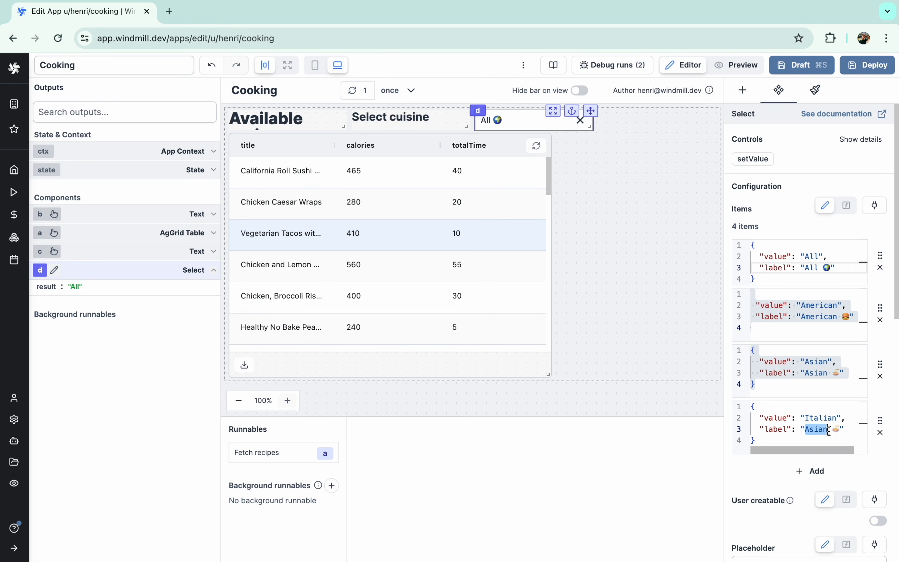
type("Italian")
key("ctrl+super+space")
type("pizz")
left_click(706, 227)
- Narrow the recipe table and move the cuisine selector beside it at matching width
left_click(624, 219)
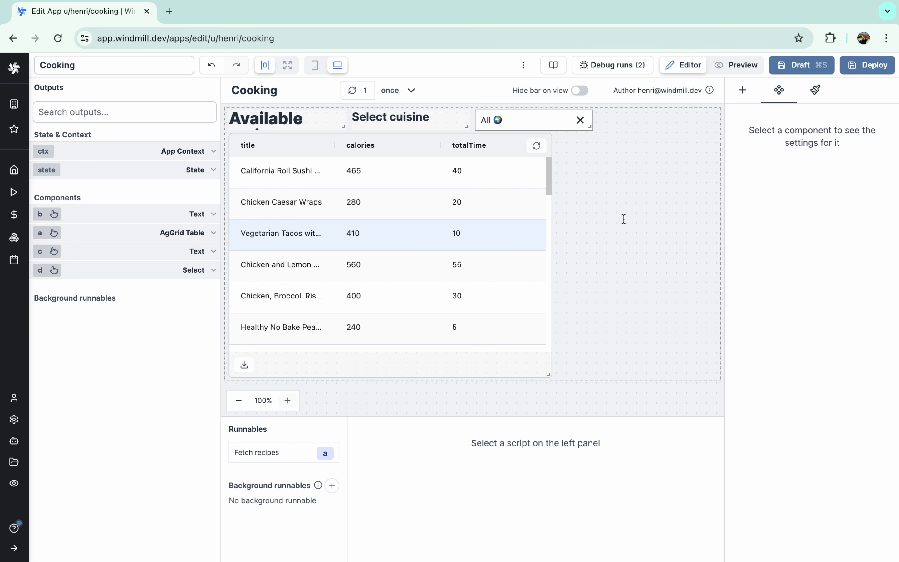
left_click_drag(548, 375, 546, 377)
left_click_drag(466, 127, 425, 127)
left_click(488, 119)
left_click_drag(590, 111, 549, 111)
left_click_drag(548, 374, 523, 374)
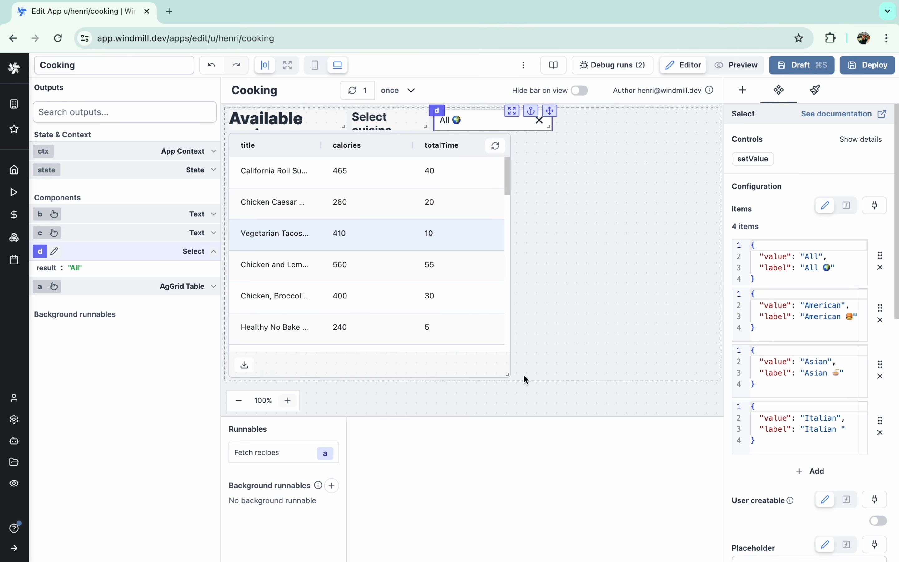
left_click_drag(550, 128, 511, 131)
- Check the cuisine options and add the missing pizza emoji to the Italian label
left_click(454, 125)
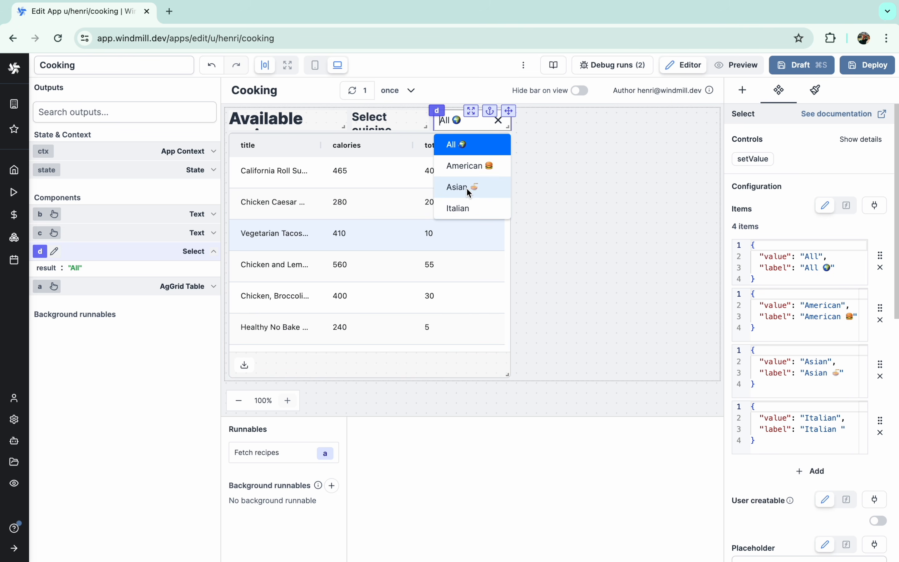
left_click(837, 411)
left_click(834, 429)
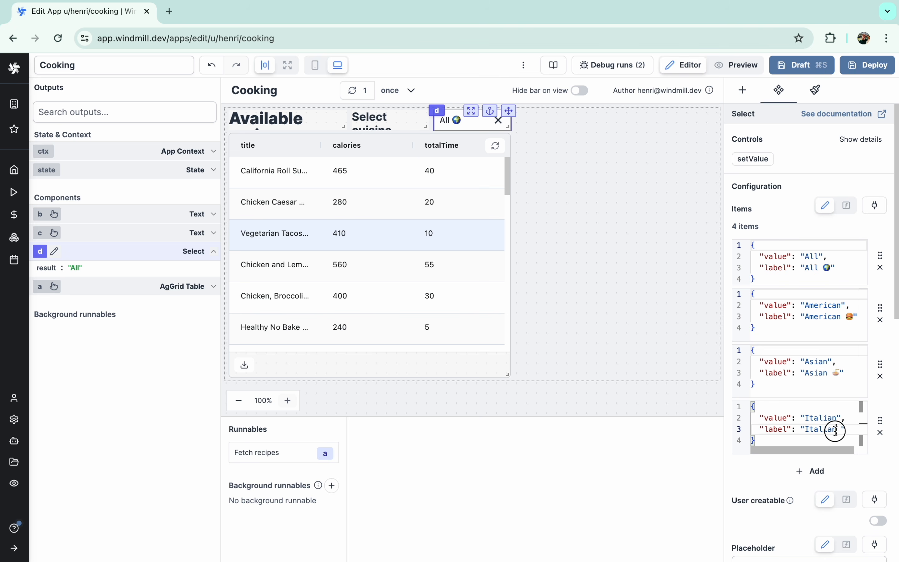
key("ctrl+super+space")
left_click(802, 243)
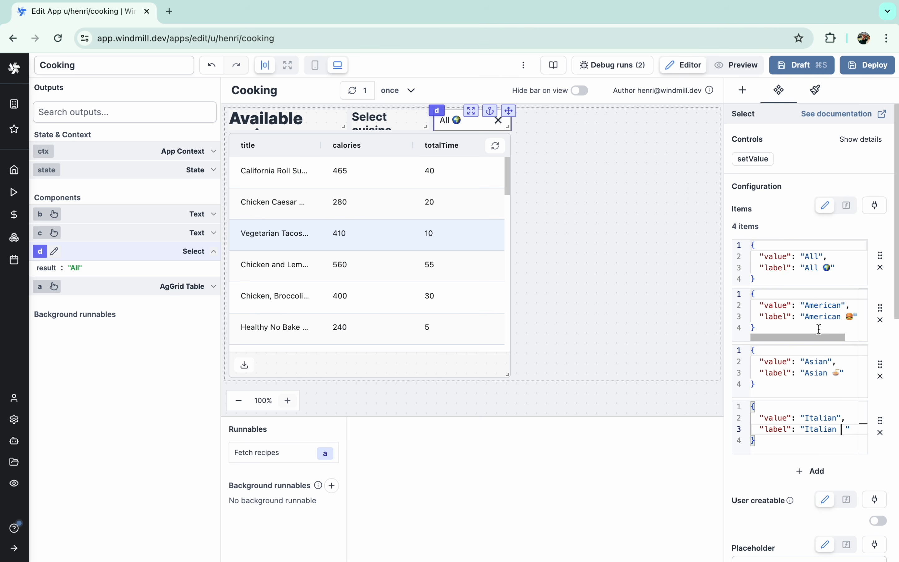
left_click(549, 289)
- Test the dropdown by choosing American, then Italian
left_click(461, 122)
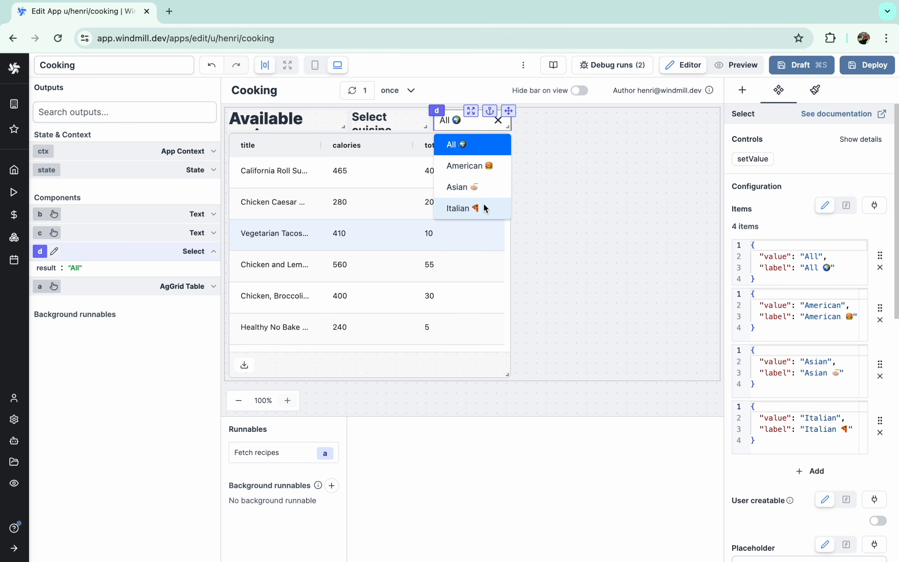
left_click(471, 168)
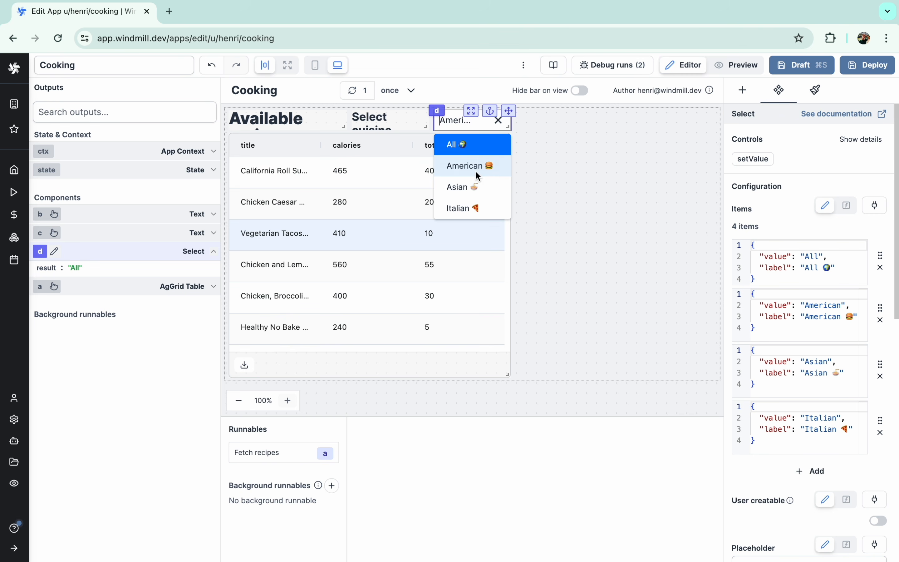
left_click(463, 125)
left_click(465, 210)
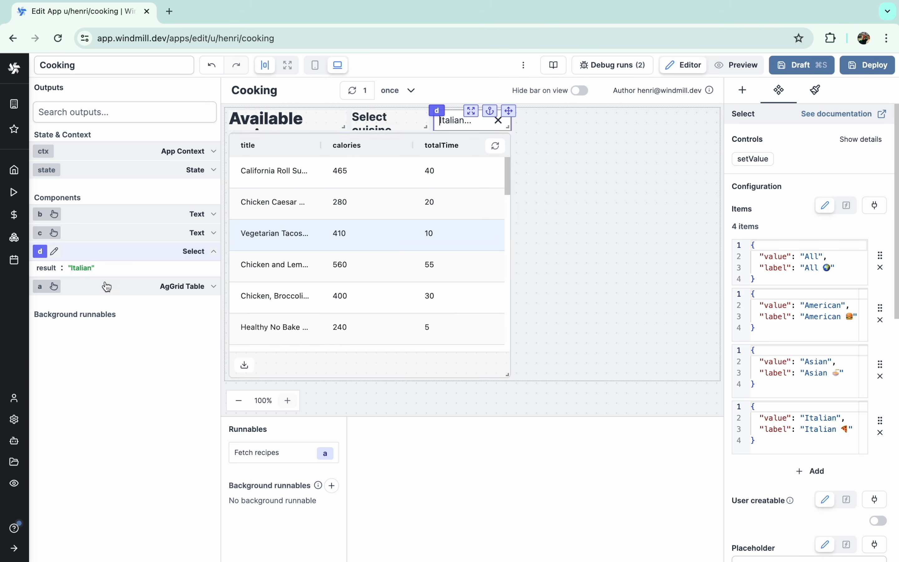
- Ask the AI to rewrite Fetch recipes to filter by a 'cuisine' input, returning everything for 'All'
left_click(415, 254)
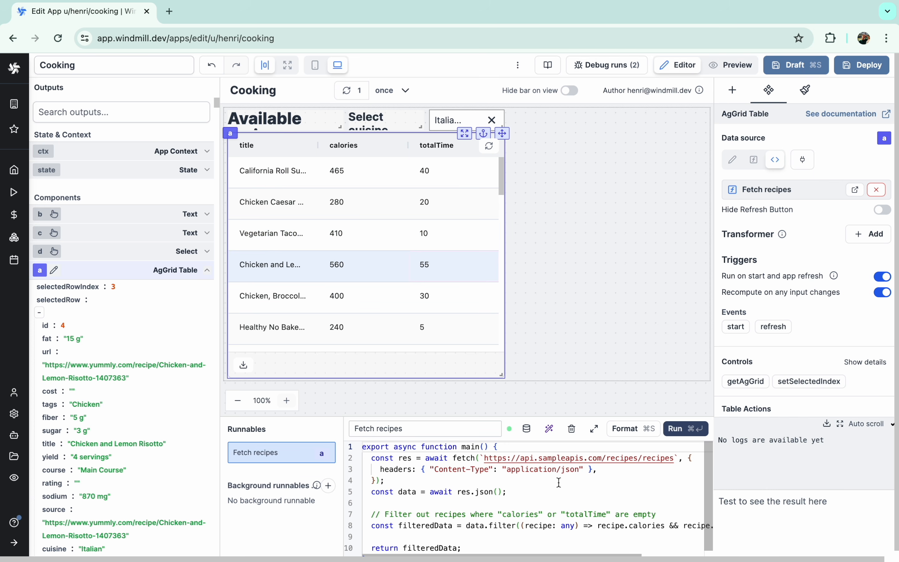
left_click(551, 438)
type("Take an input string called \"cuisi")
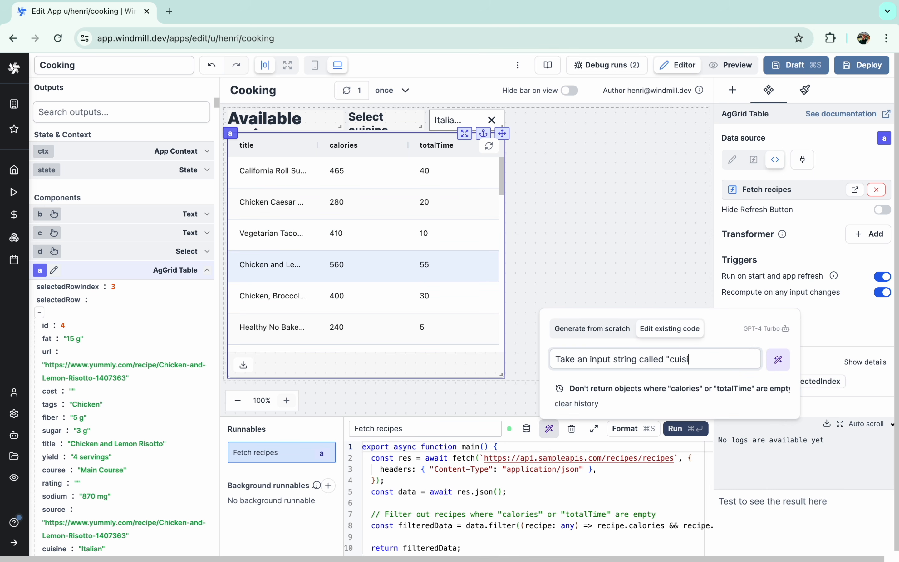
type("ne\" and only return the objects where \"cuisine\" = the val")
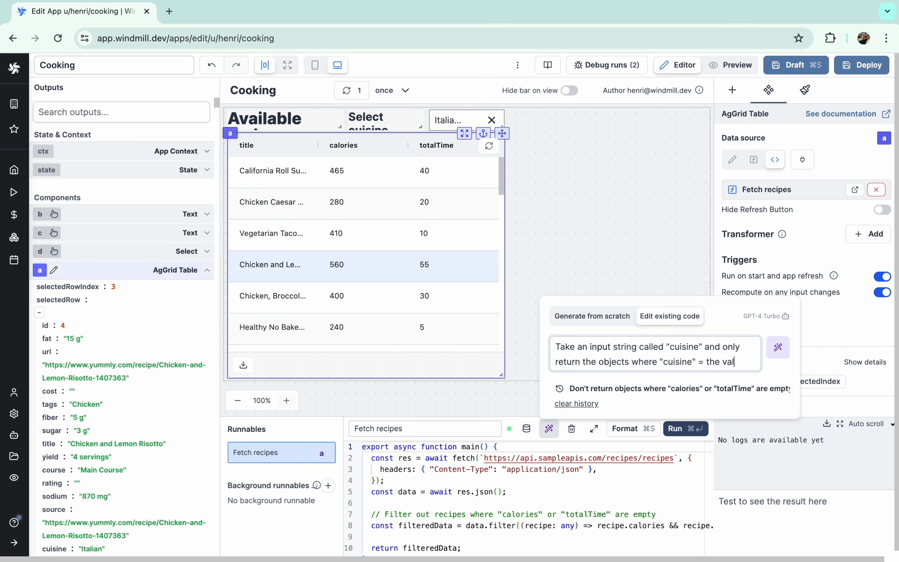
type("ue. When value is \"All\", don't f")
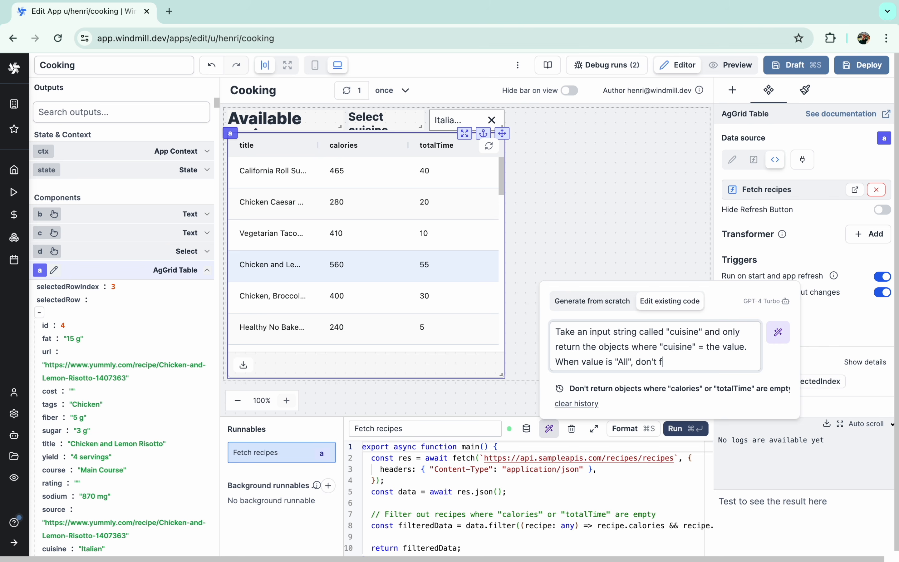
type("ider it's \"")
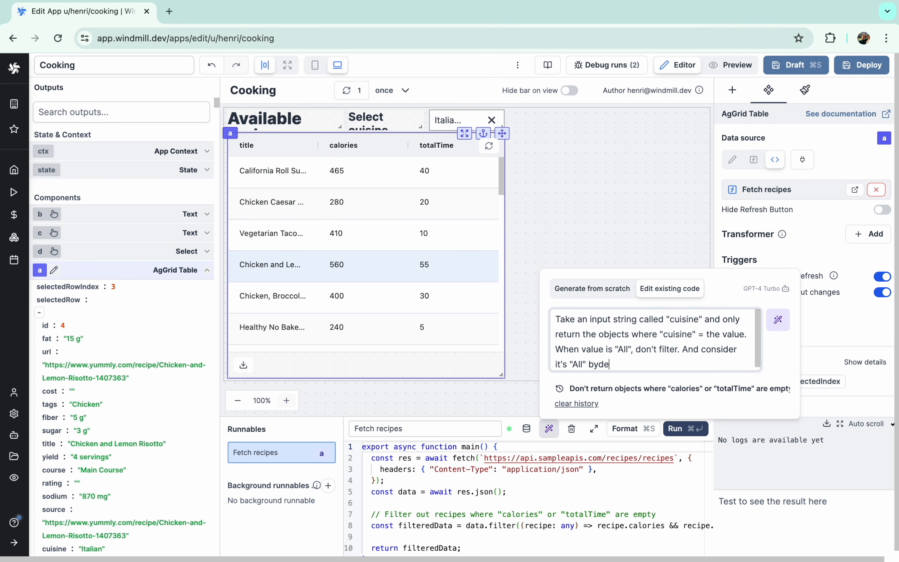
type("All\" by default")
left_click(778, 320)
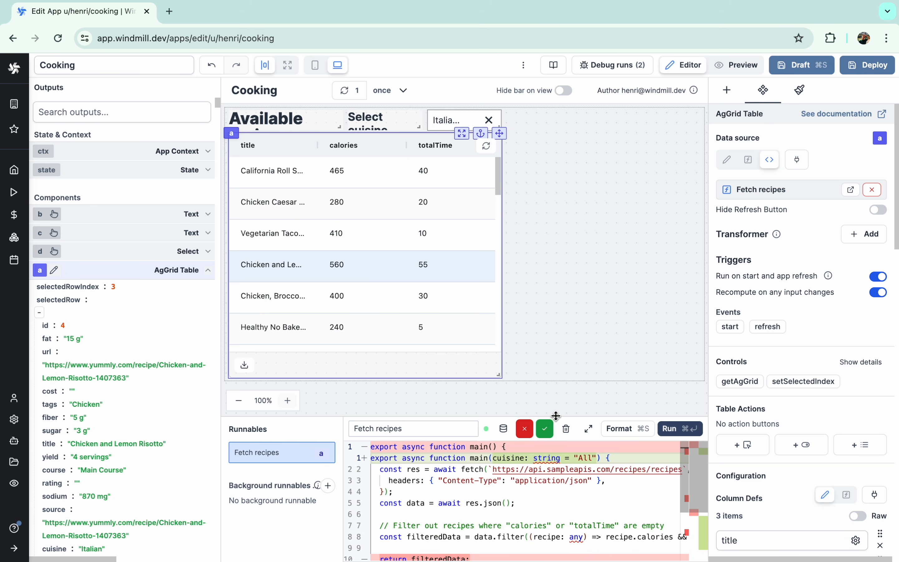
- Accept the AI code and test-run Fetch recipes with cuisine set to American
left_click(545, 428)
scroll(739, 438, "down", 1)
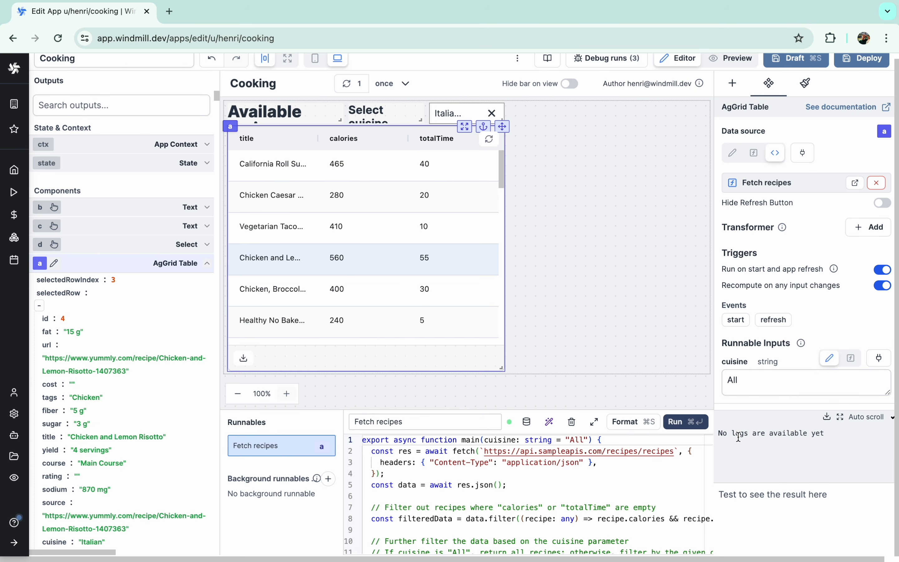
scroll(754, 297, "down", 5)
left_click(755, 215)
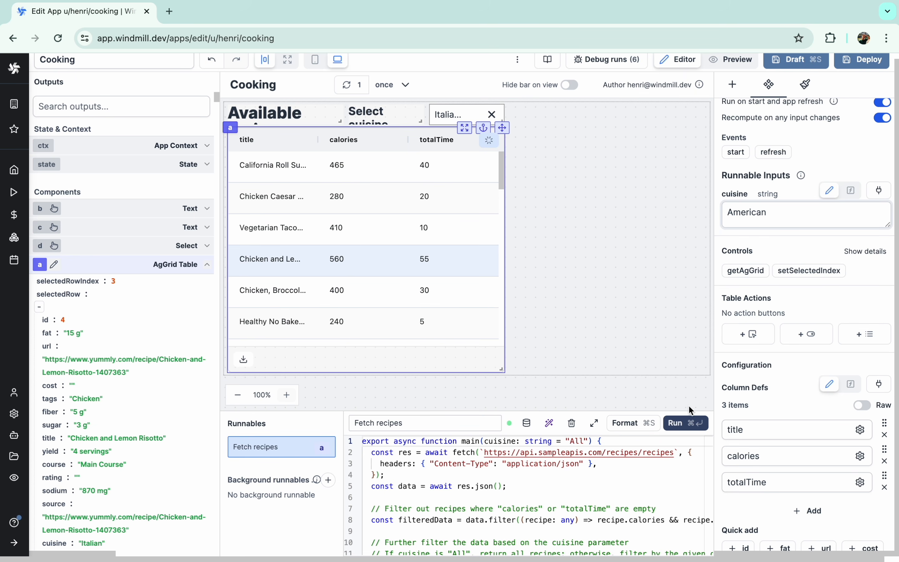
left_click(687, 423)
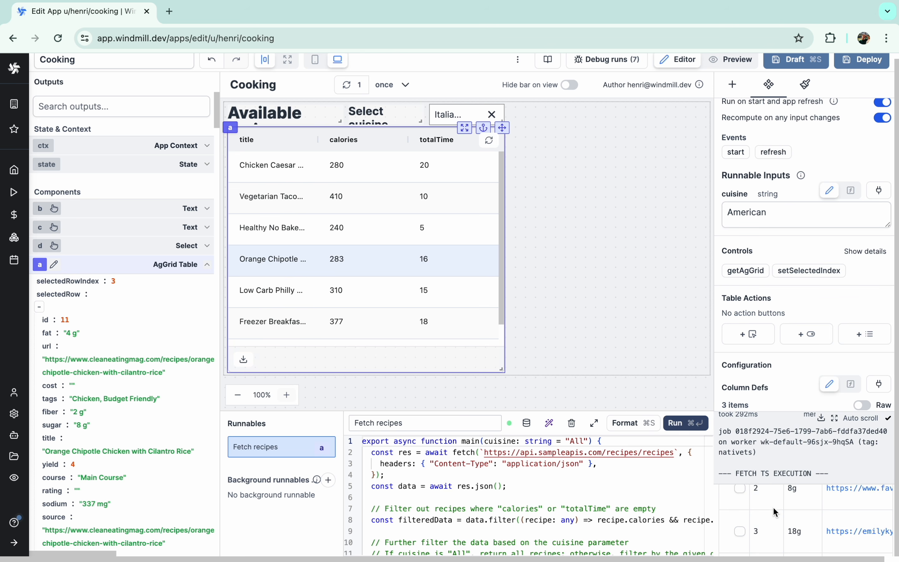
scroll(773, 512, "down", 5)
scroll(789, 509, "up", 5)
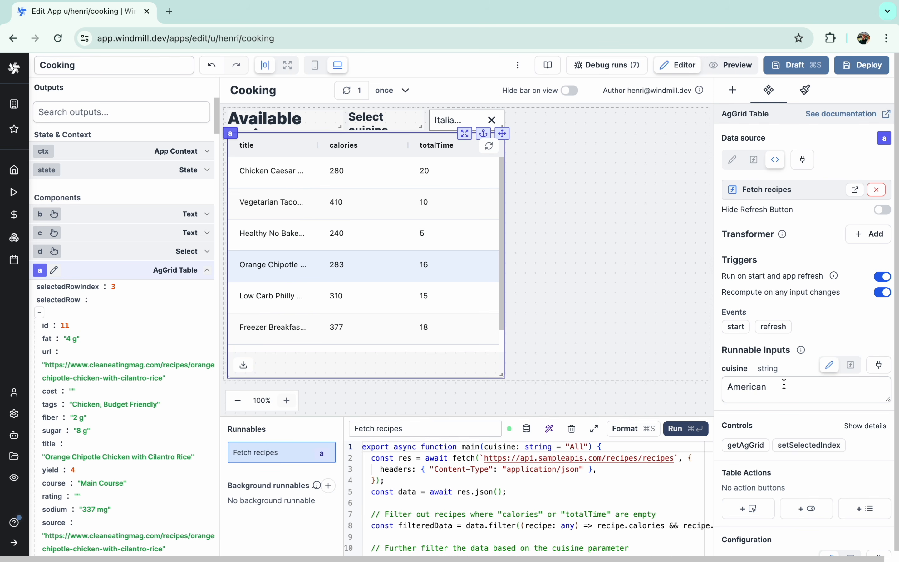
scroll(784, 384, "down", 2)
- Bind the script's cuisine input to the cuisine selector's result
left_click(879, 316)
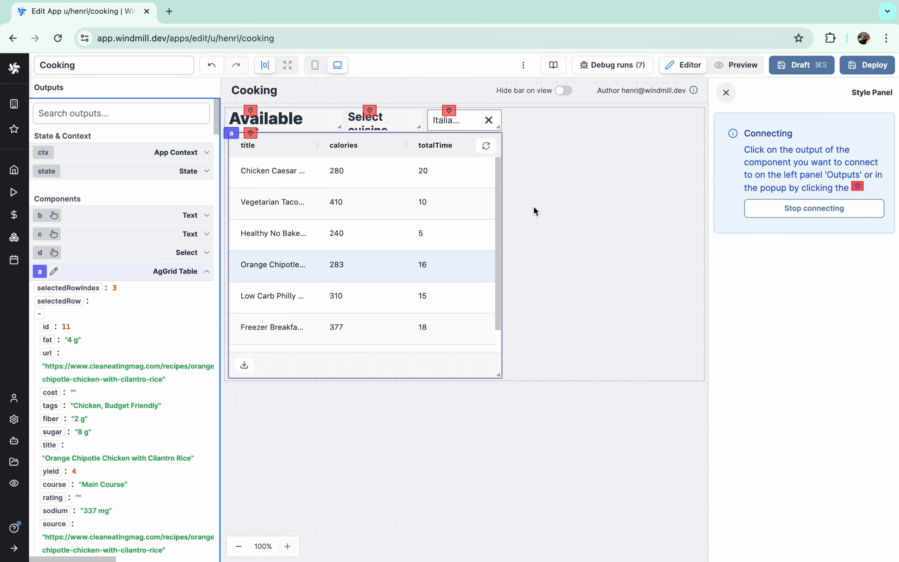
left_click(448, 112)
left_click(467, 135)
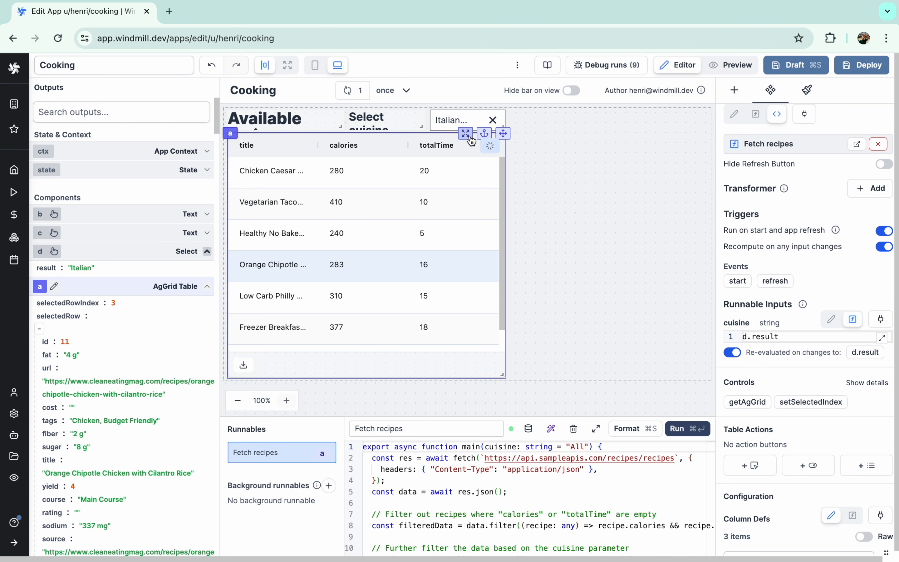
- In Preview, filter by American, Asian, Italian and All, then return to Editor
left_click(731, 65)
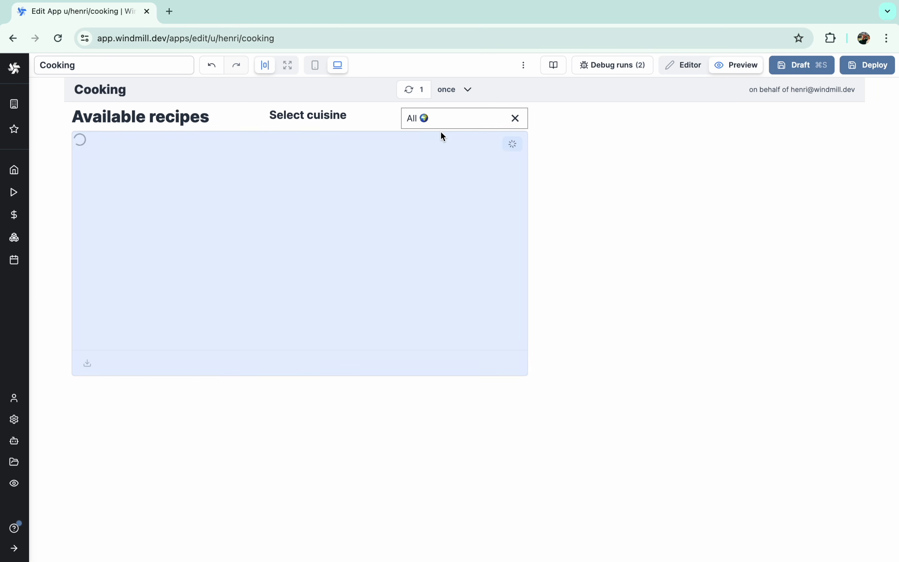
left_click(432, 117)
left_click(431, 170)
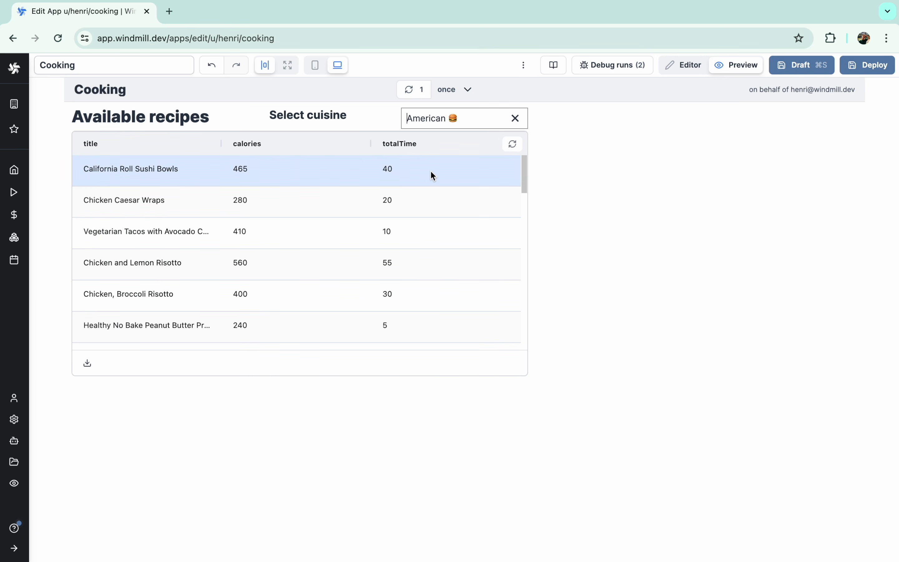
left_click(444, 122)
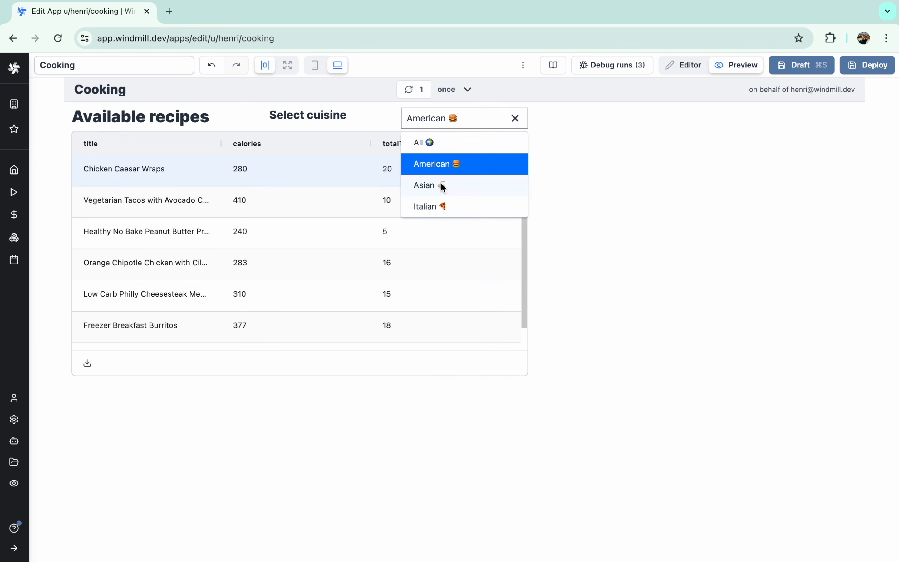
left_click(442, 186)
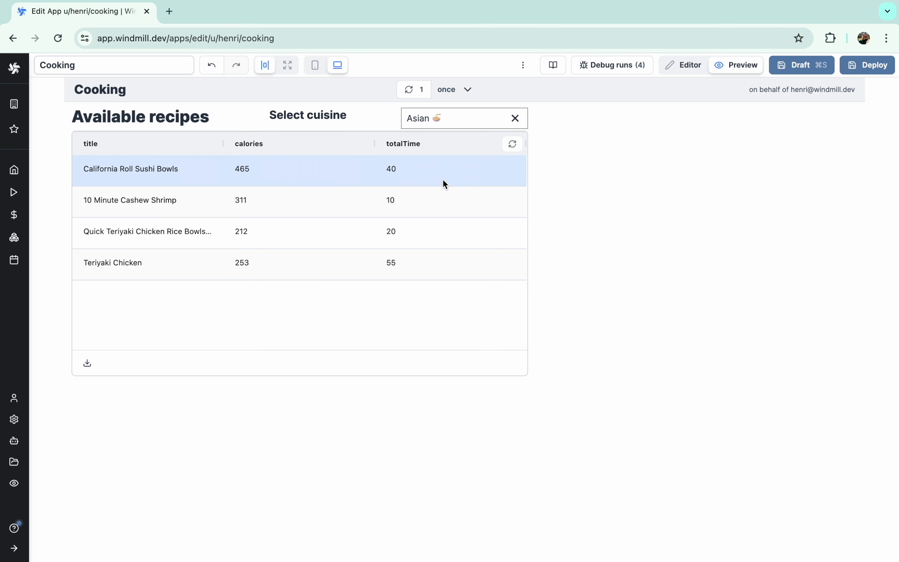
left_click(445, 116)
left_click(433, 204)
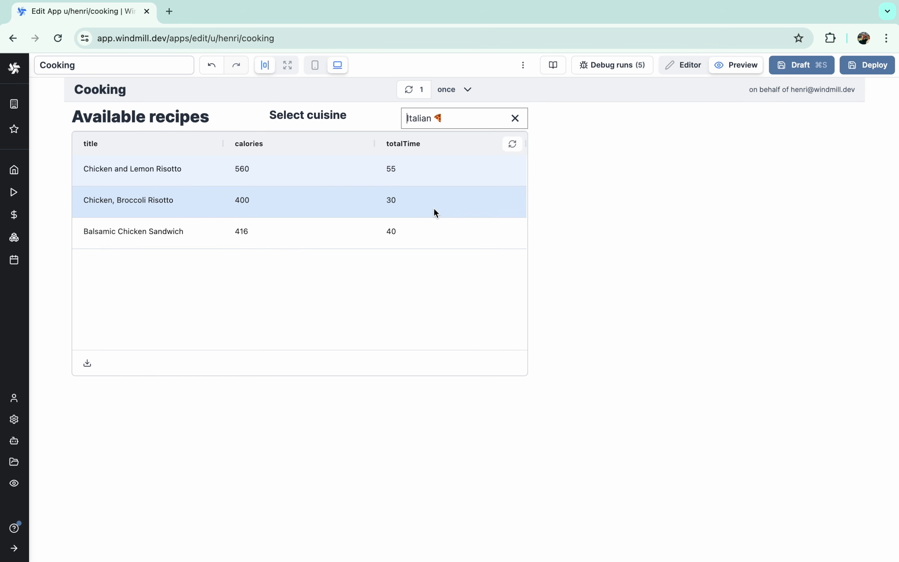
left_click(437, 125)
left_click(433, 141)
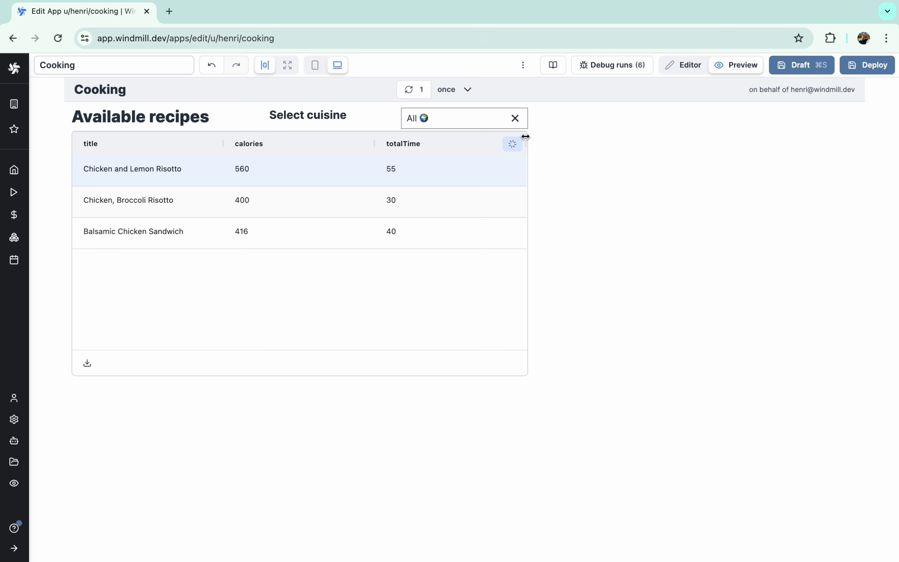
left_click(686, 73)
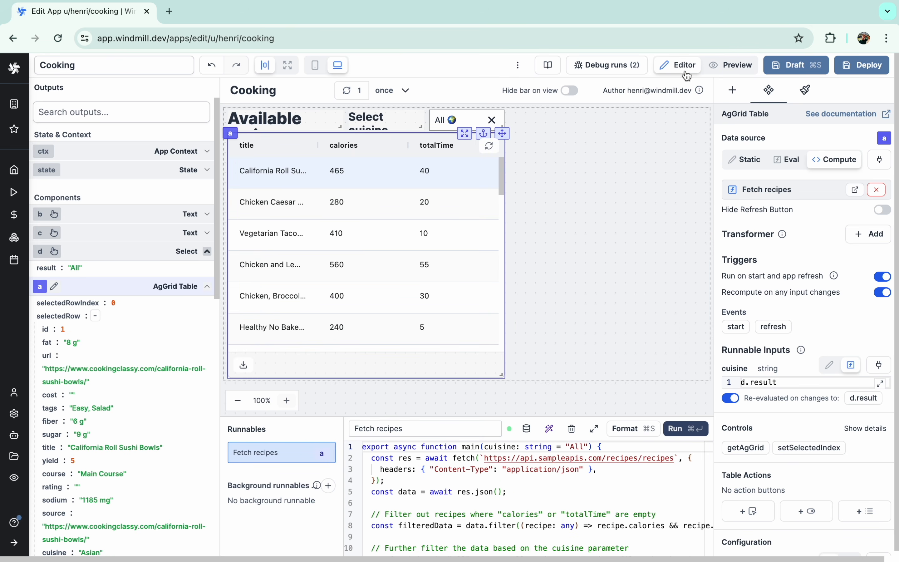
- Enable filtering on the recipe table's calories column in the AgGrid settings
left_click(713, 71)
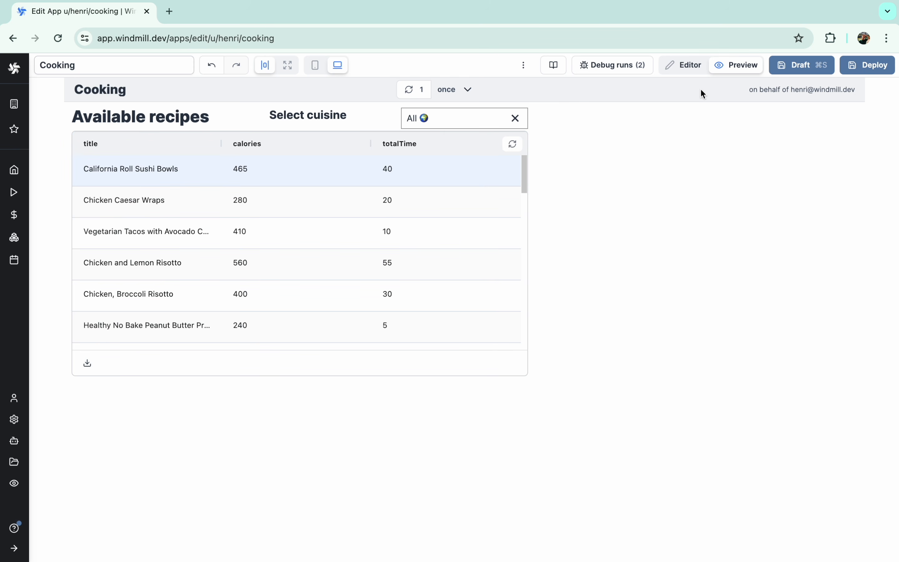
left_click(693, 75)
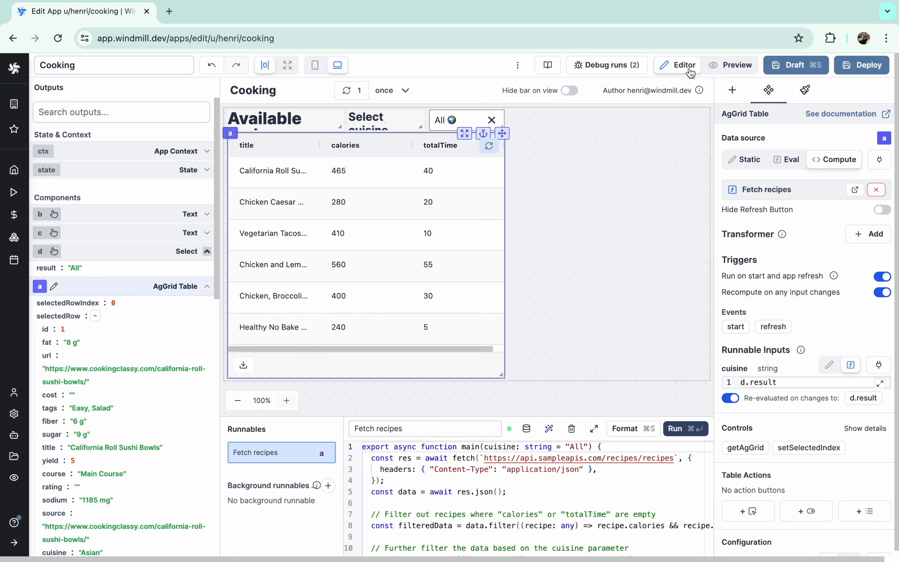
left_click(356, 112)
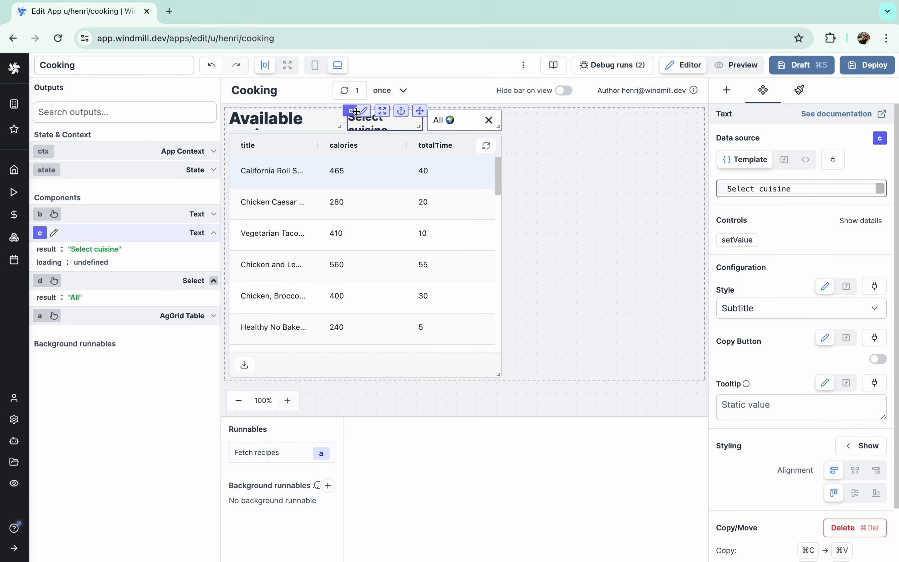
scroll(780, 352, "down", 3)
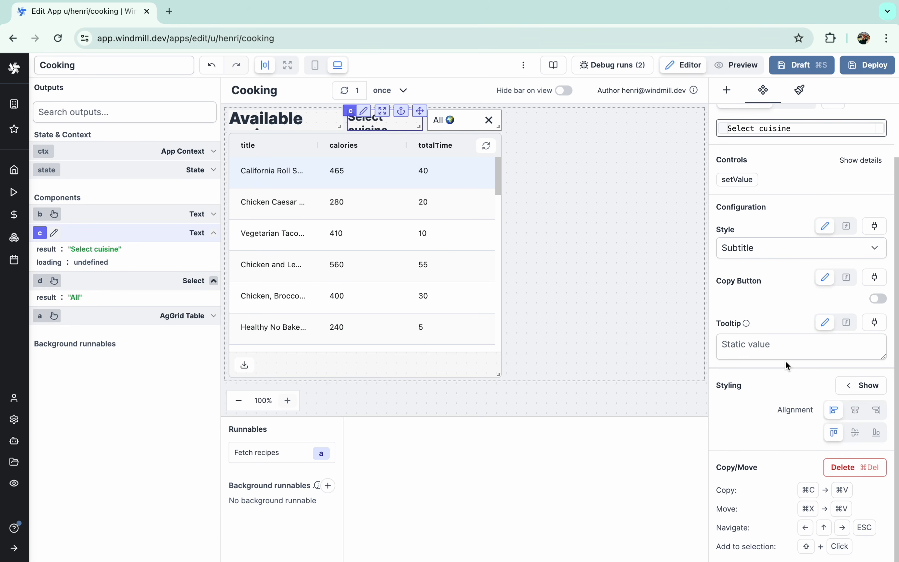
left_click(449, 297)
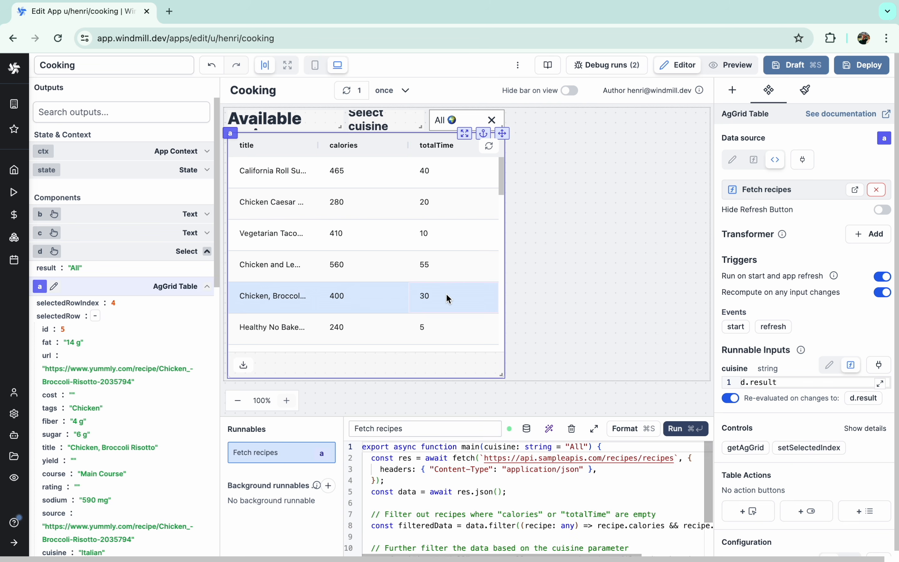
scroll(811, 431, "down", 7)
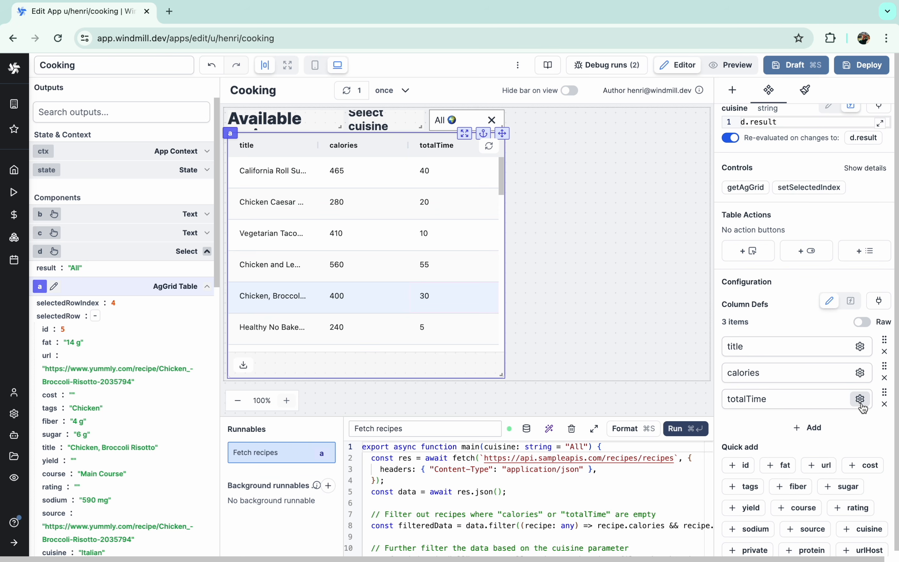
left_click(860, 373)
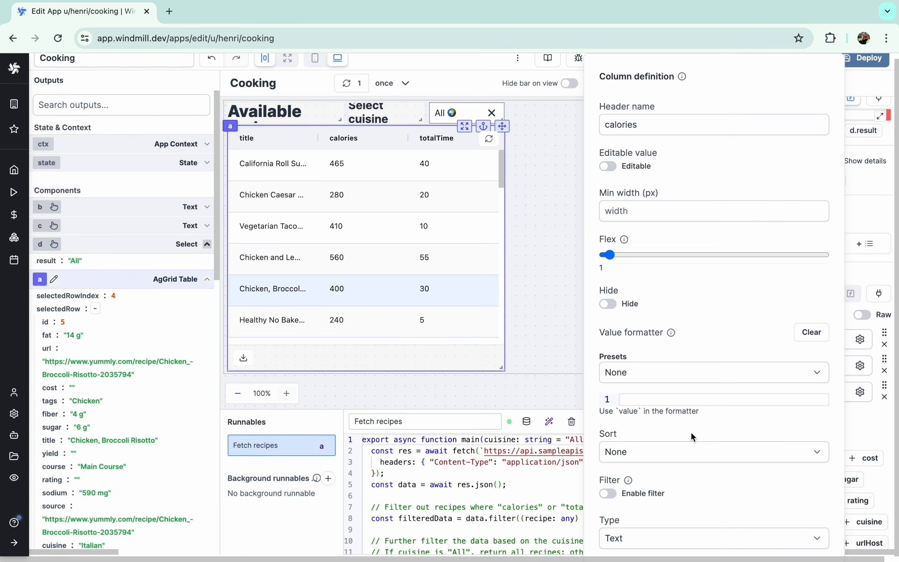
left_click(607, 493)
left_click(538, 306)
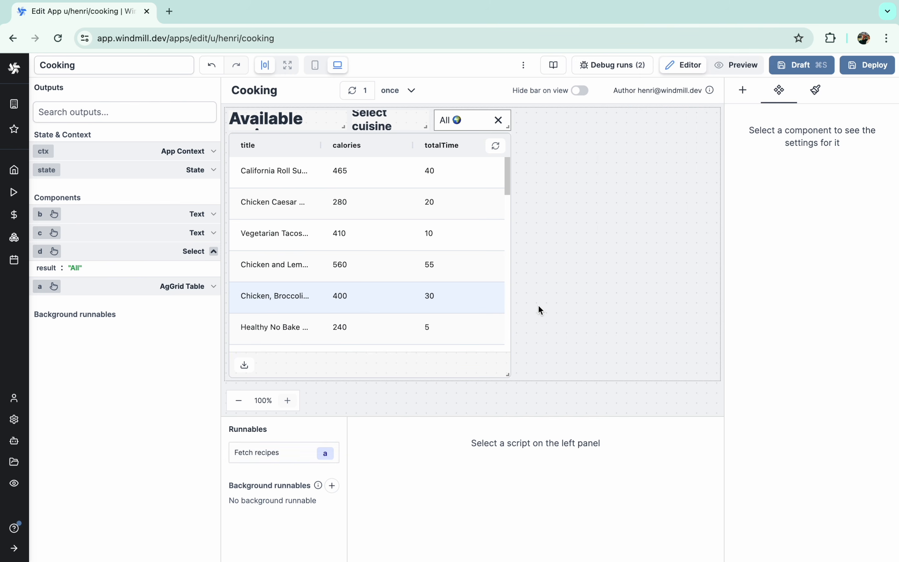
- Try the new column filter's comparison options in Preview, then return to Editor
left_click(746, 69)
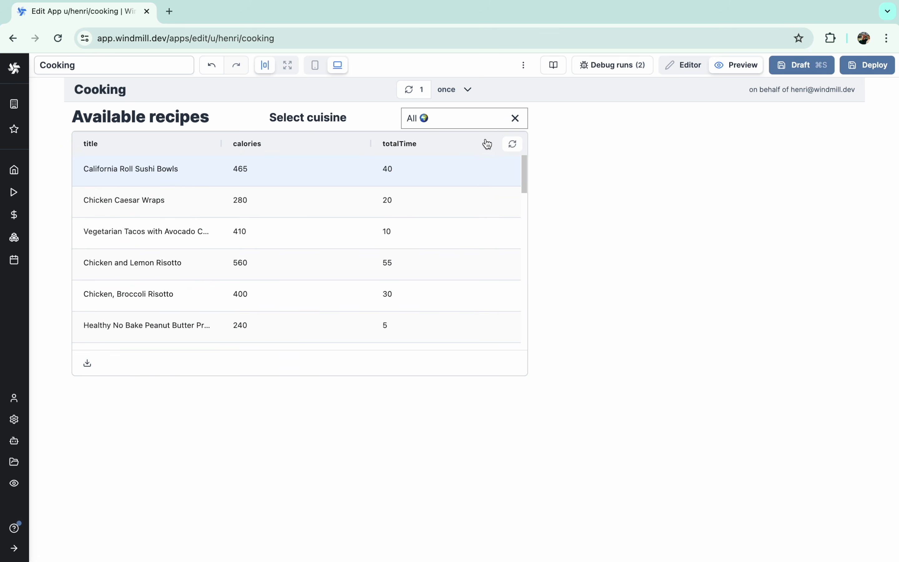
left_click(360, 143)
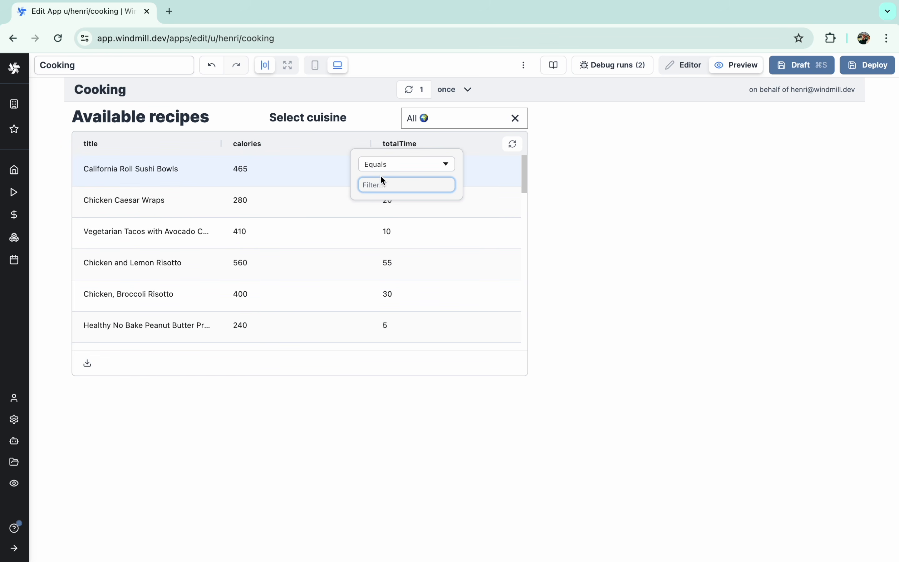
left_click(382, 165)
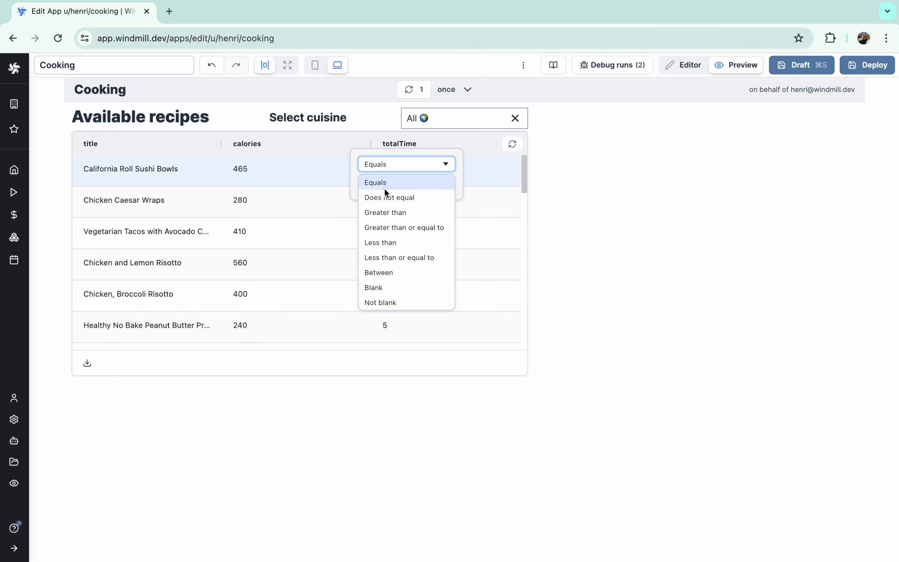
left_click(500, 180)
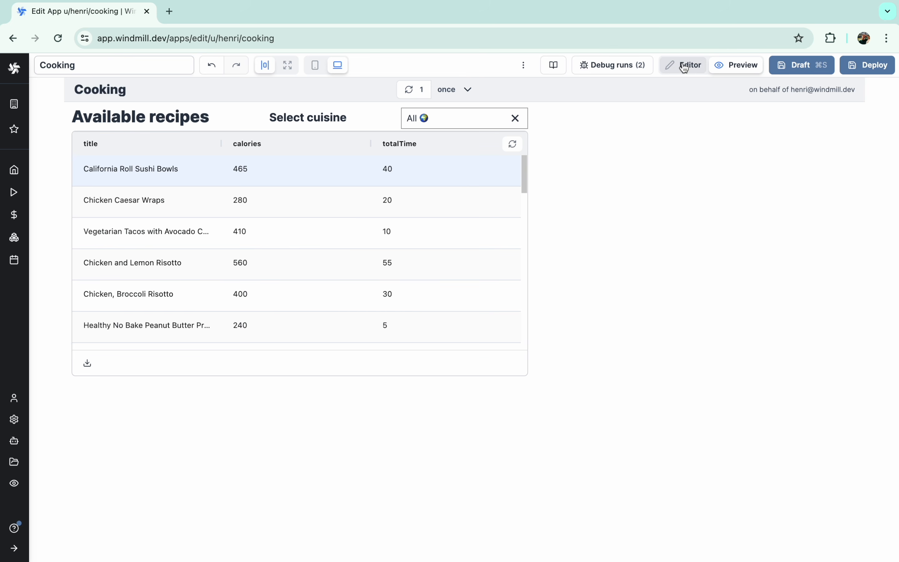
left_click(684, 66)
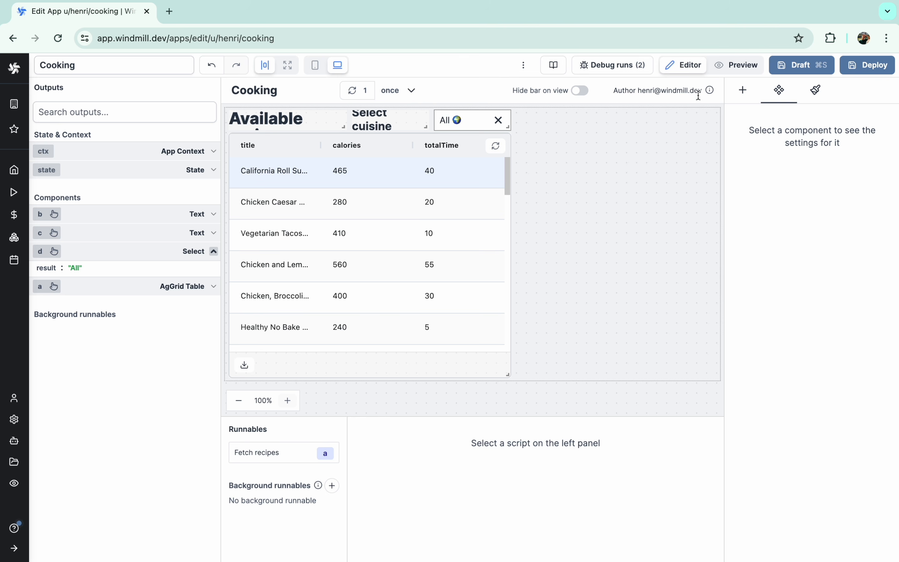
- Add a Container right of the recipe table, stretched to the table's height
left_click(742, 90)
left_click(756, 185)
scroll(578, 279, "down", 4)
left_click_drag(416, 350, 656, 347)
left_click_drag(709, 411, 663, 412)
left_click_drag(613, 366, 646, 167)
left_click_drag(638, 235, 637, 166)
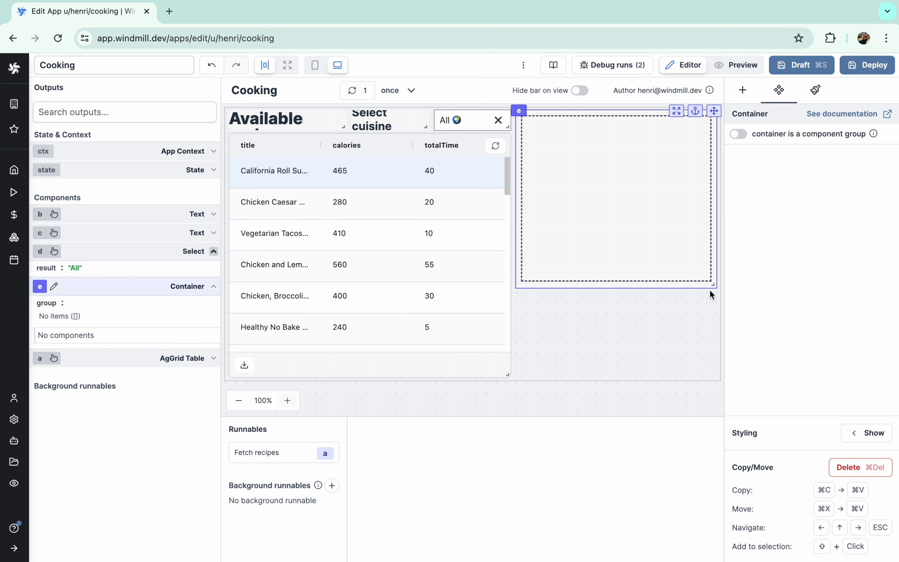
left_click_drag(713, 284, 714, 378)
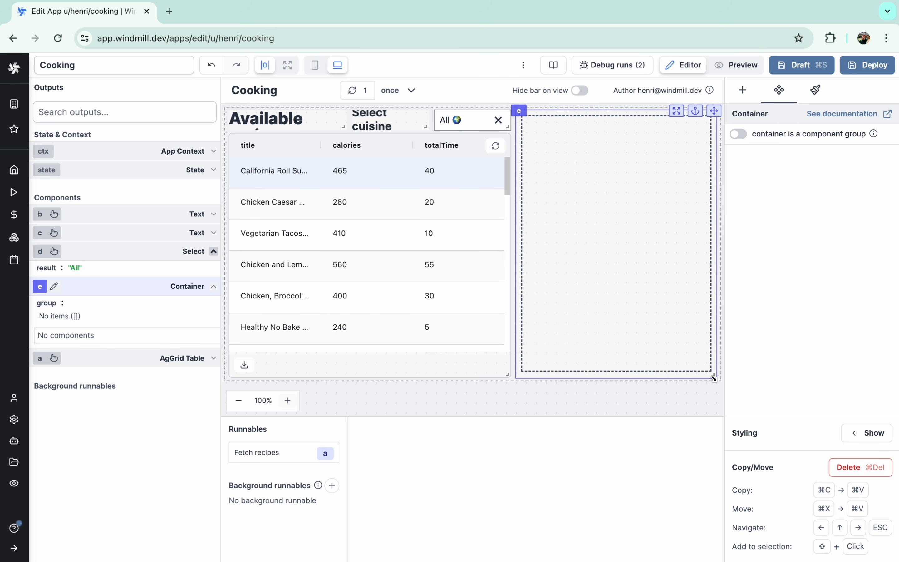
left_click(716, 67)
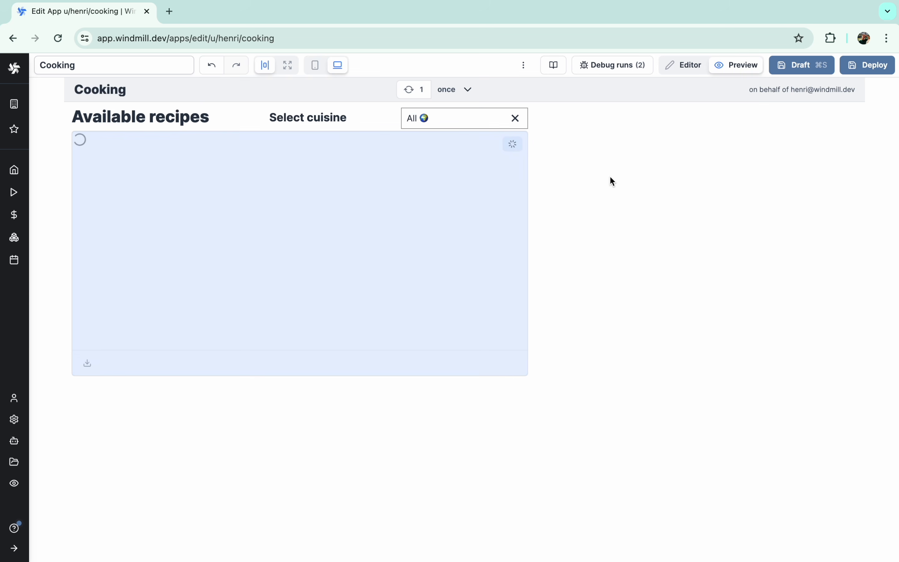
left_click(679, 67)
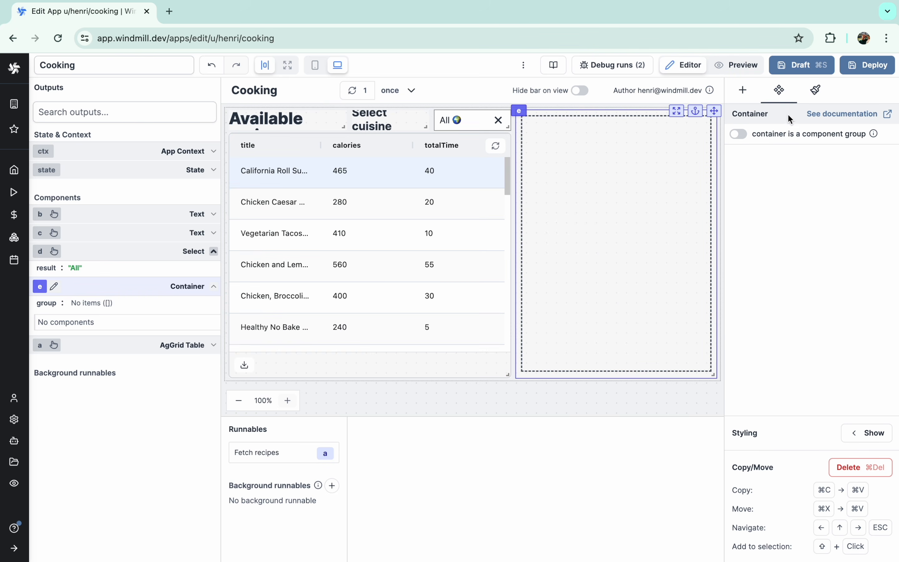
- Give the container the Tailwind classes bg-gray-100 and rounded, and preview it
left_click(865, 433)
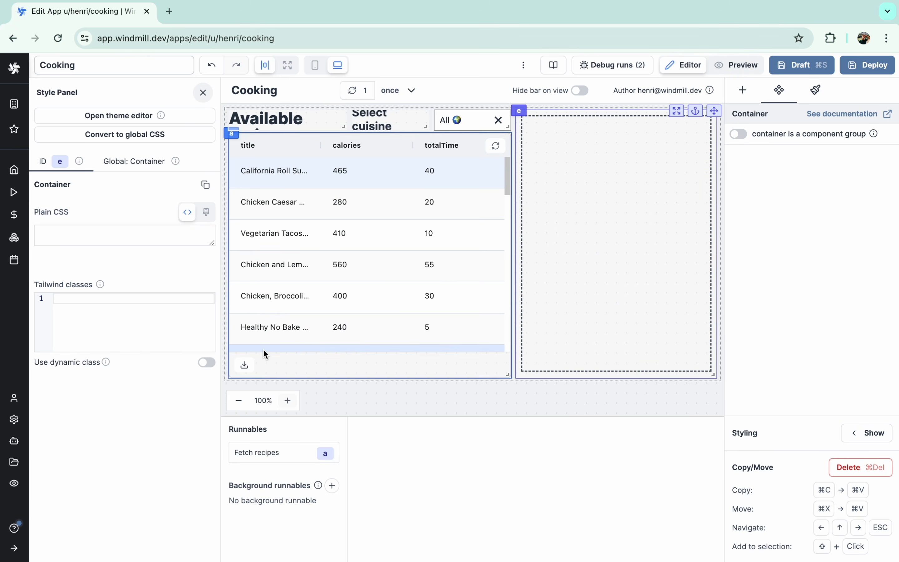
type("bg-gray-100")
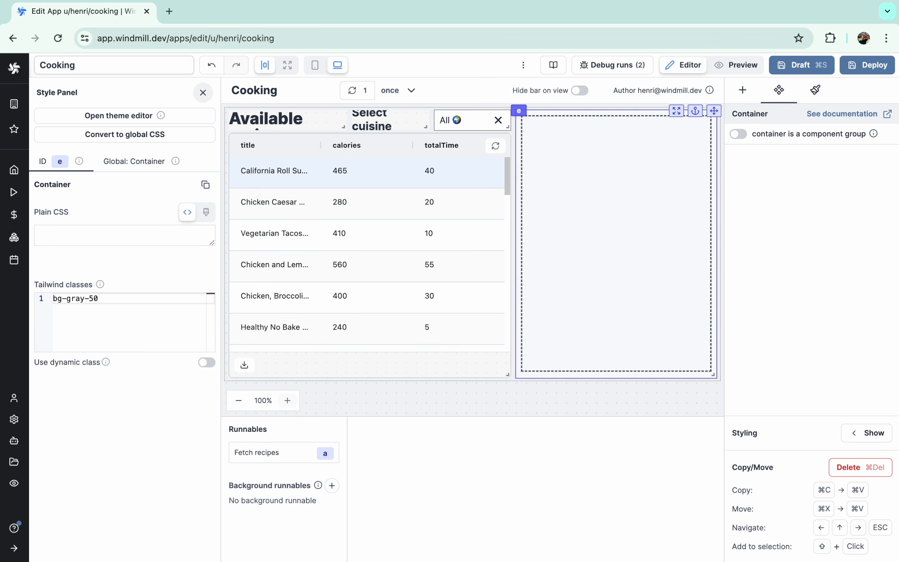
key("Return")
type("rounded")
left_click(518, 390)
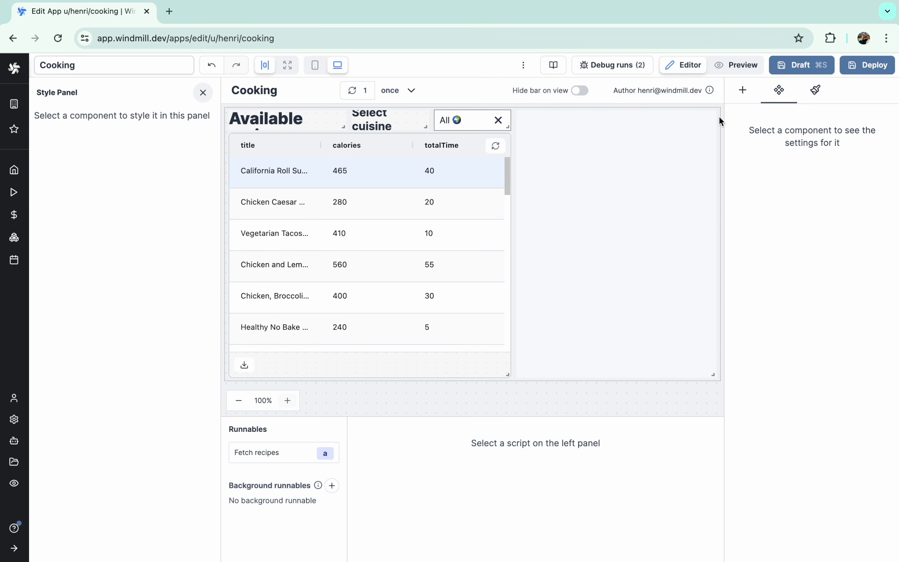
left_click(733, 67)
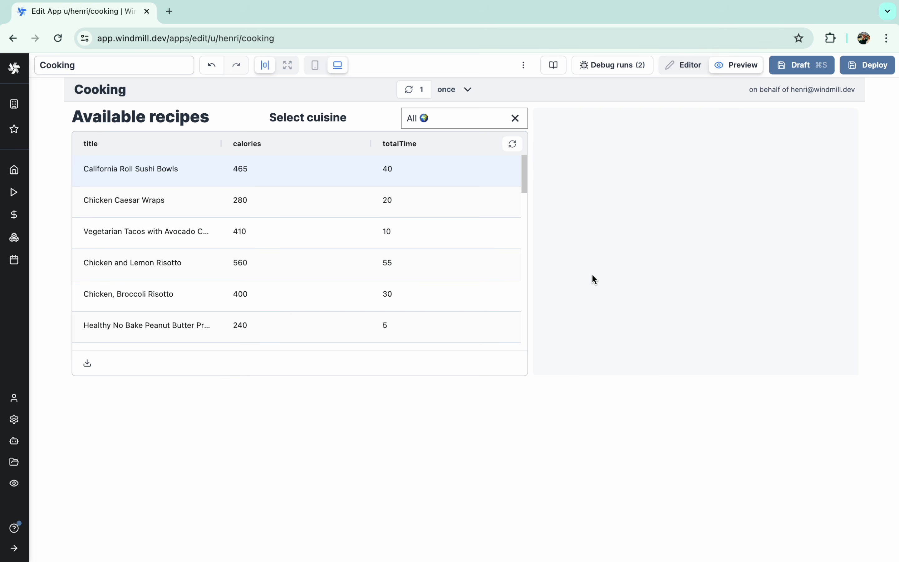
- Add an Image component to the right of the recipe table and shrink it
left_click(682, 66)
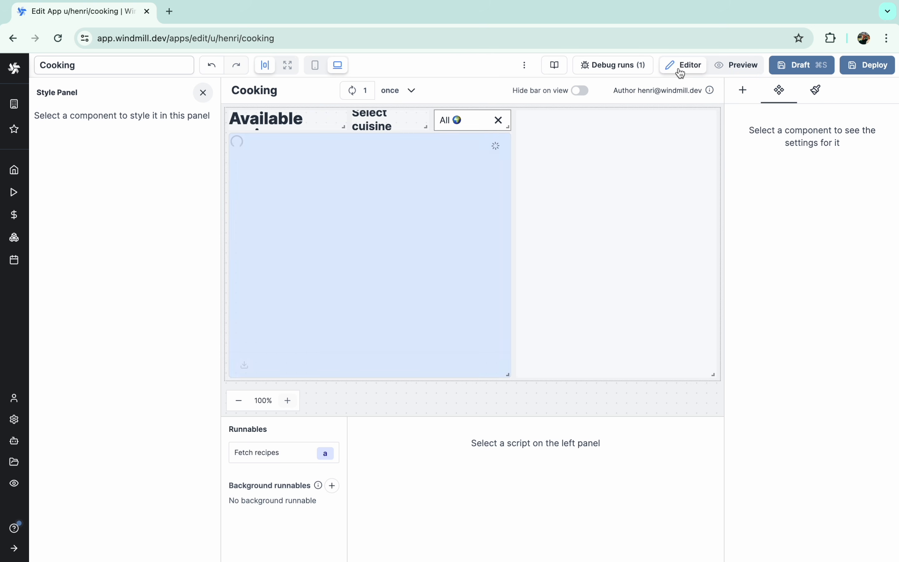
left_click(742, 90)
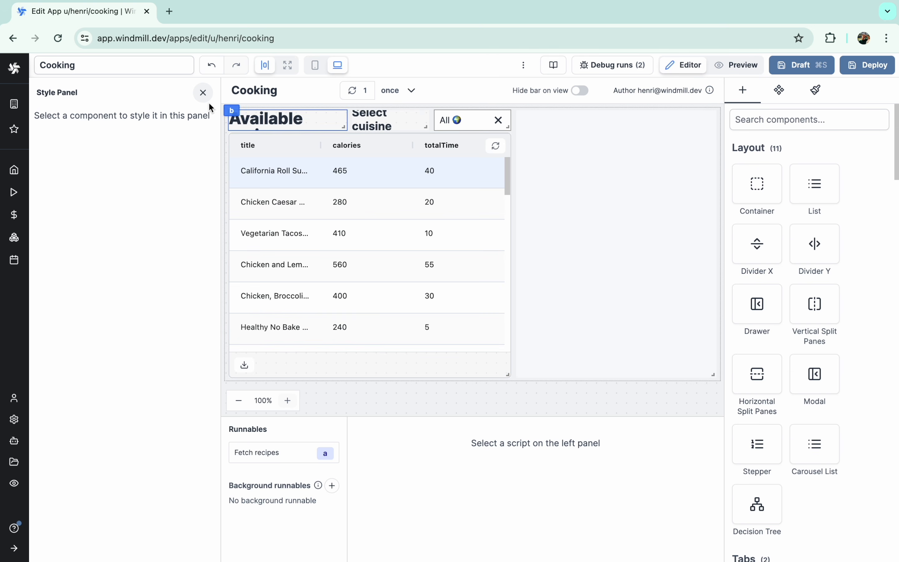
left_click(203, 92)
left_click(811, 125)
type("ima")
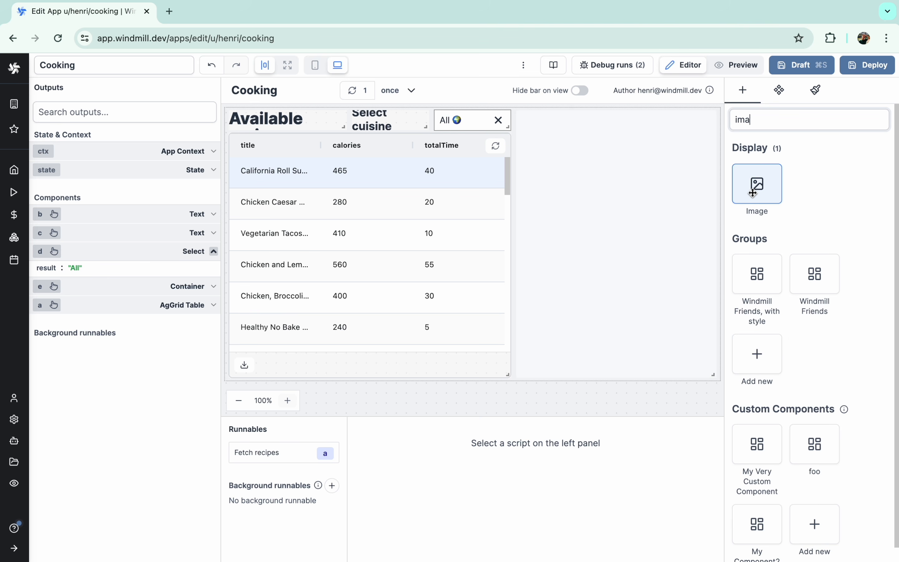
left_click(754, 182)
left_click(711, 238)
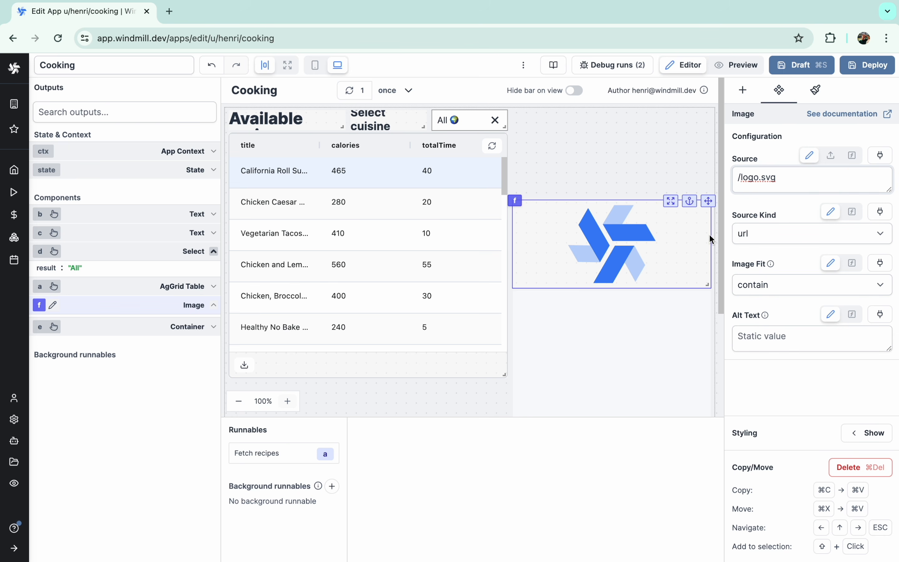
left_click_drag(708, 283, 585, 270)
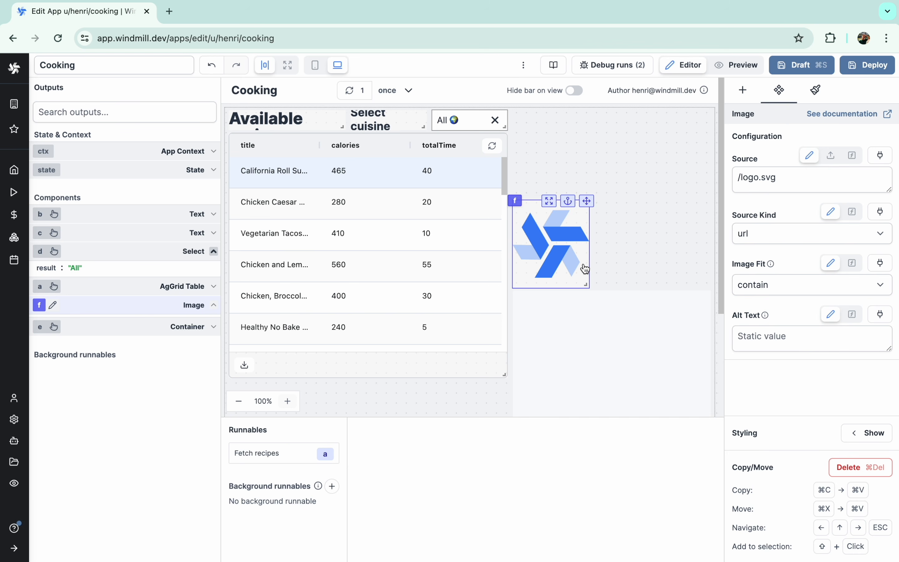
- Move the image into the grey container's top-left corner beside the table and enlarge it
key("super+x")
key("super+v")
left_click_drag(599, 339, 593, 156)
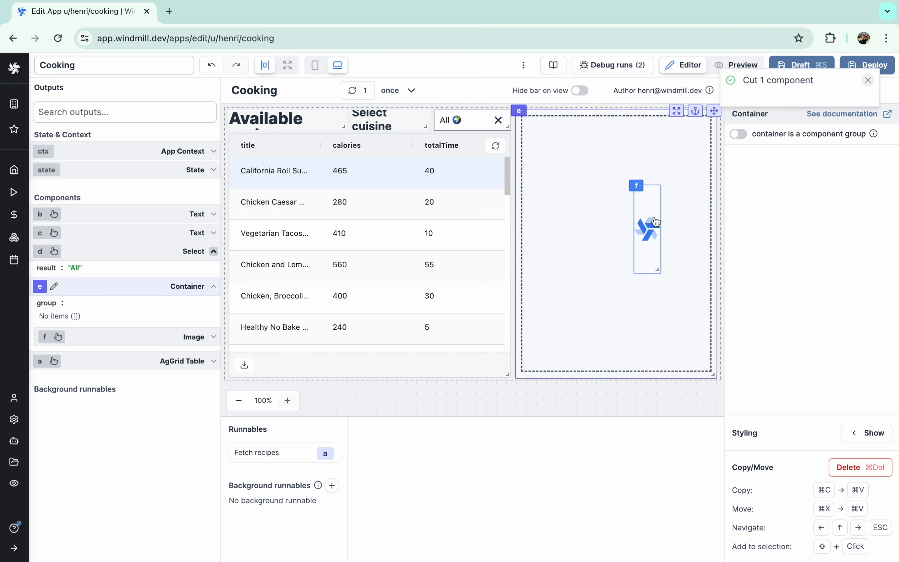
left_click_drag(646, 216, 537, 165)
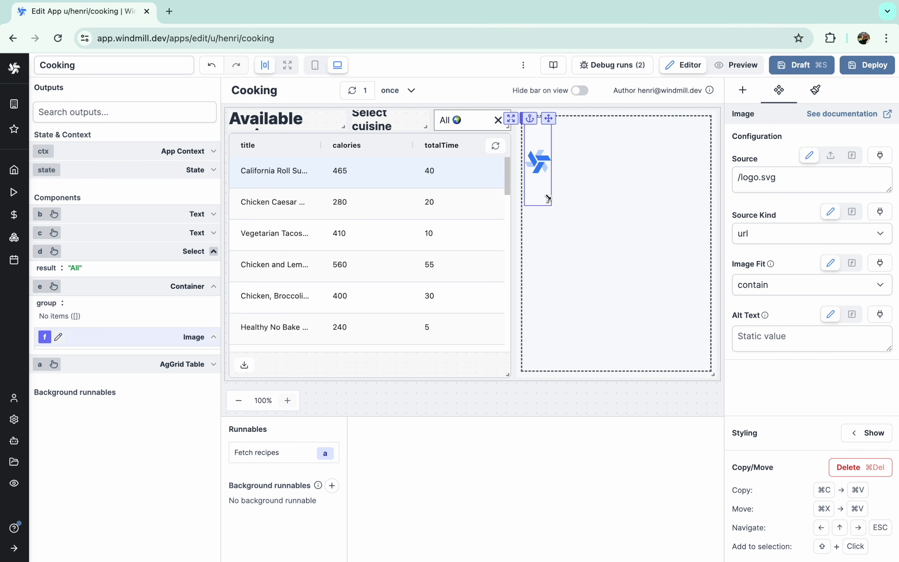
left_click_drag(548, 198, 596, 201)
- Switch the image Source to an eval expression for "/logo.svg"
left_click(818, 176)
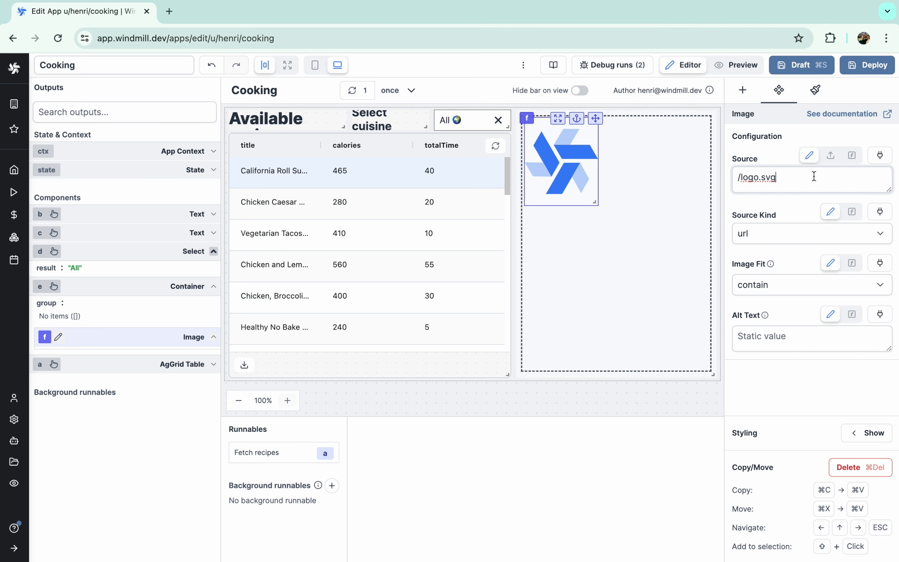
left_click(825, 161)
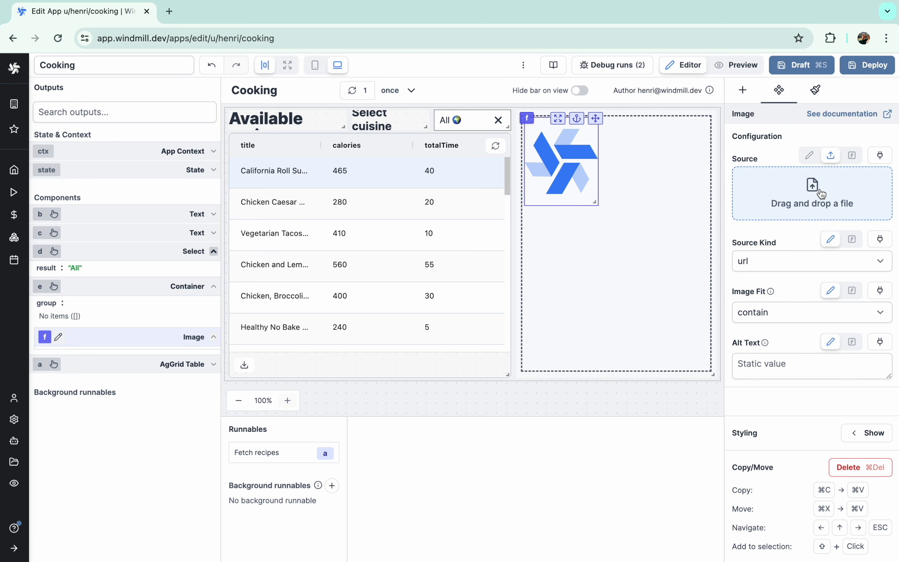
left_click(815, 184)
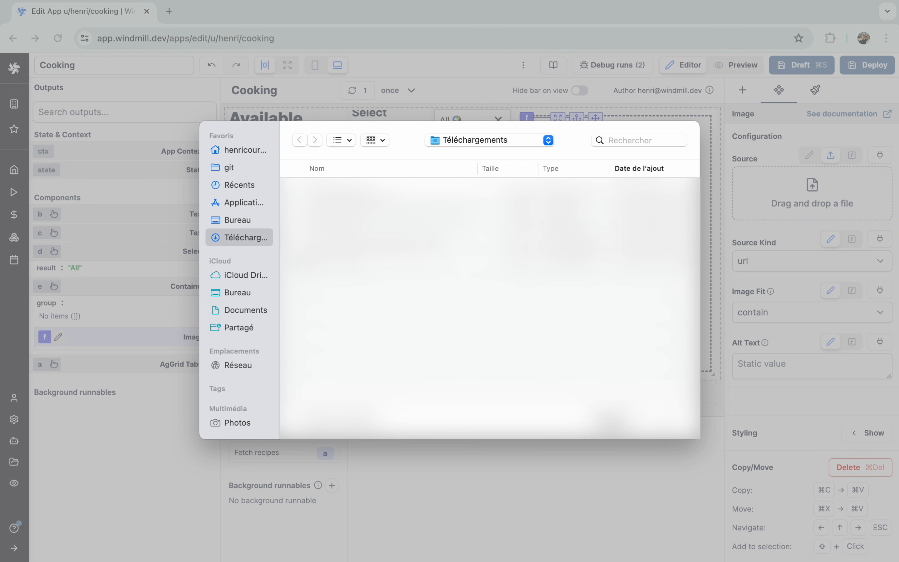
key("Escape")
left_click(851, 155)
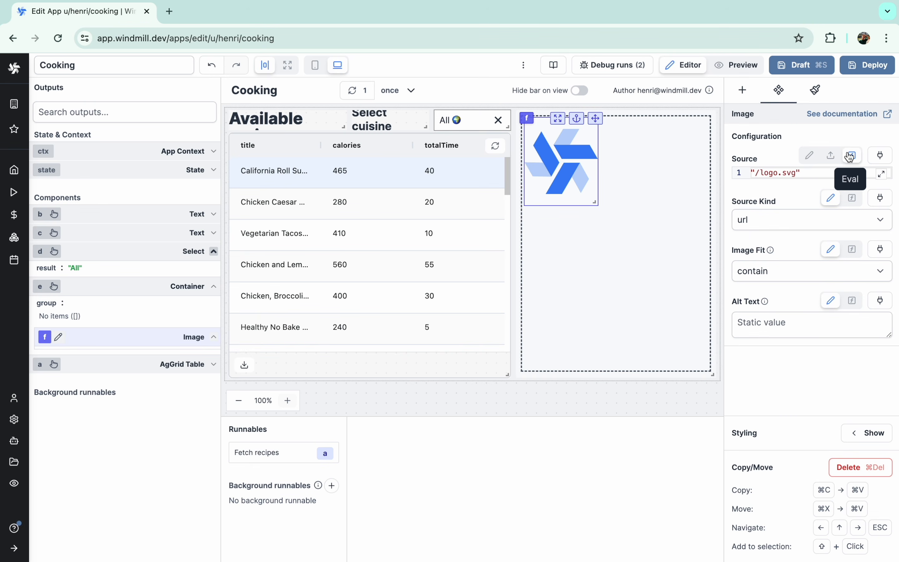
- Bind the image source to a.selectedRow.photoUrl and test it with the Chicken and Lemon Risotto row
left_click(878, 156)
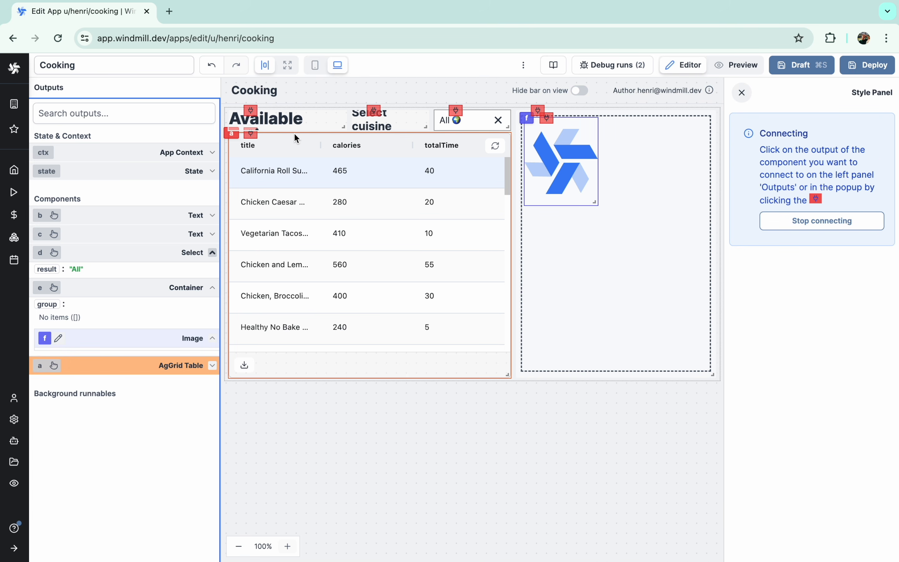
left_click(251, 135)
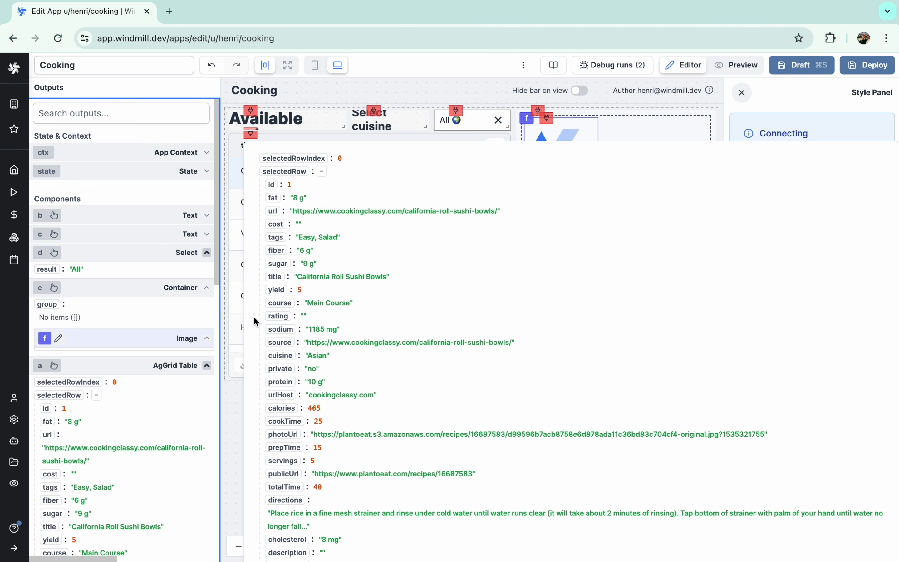
left_click(283, 434)
left_click(362, 277)
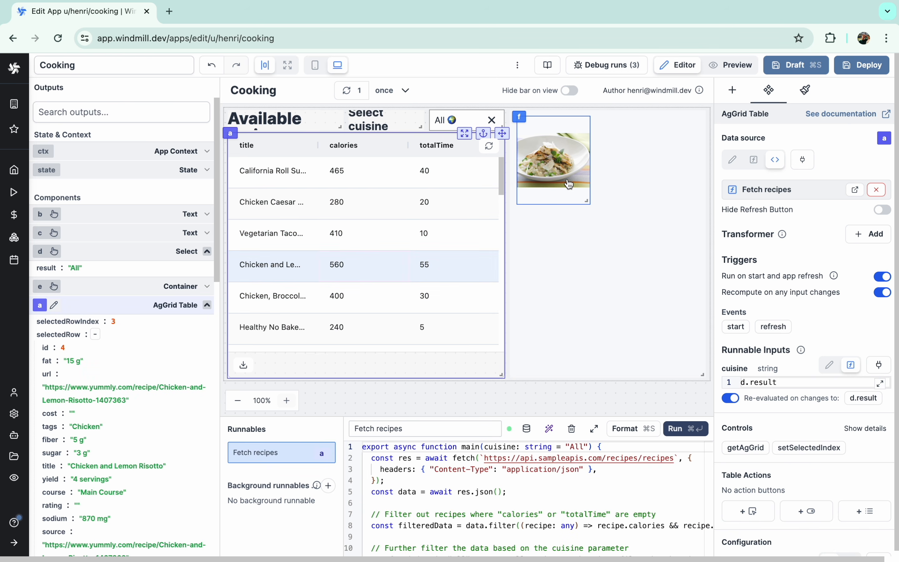
- Make the image box taller and set its Image Fit to cover
left_click_drag(586, 203, 580, 251)
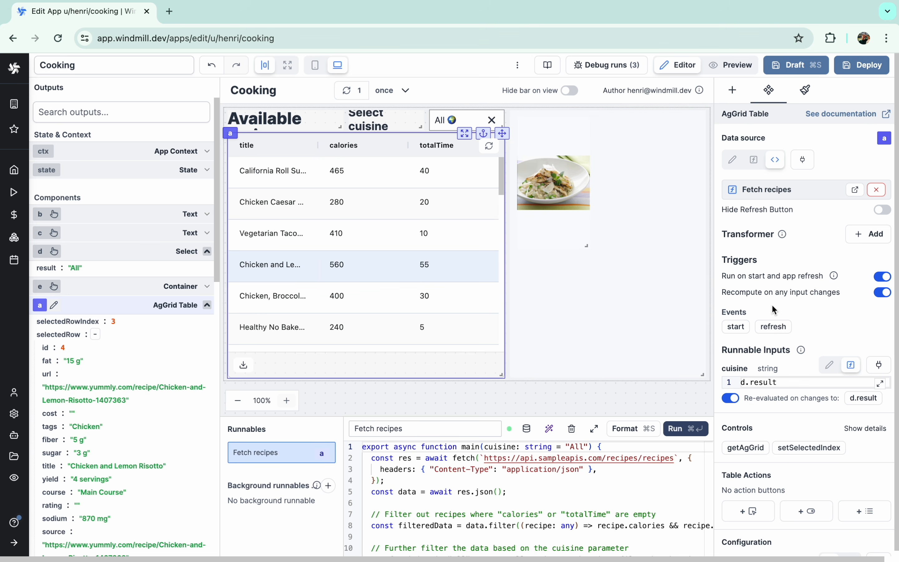
left_click(567, 156)
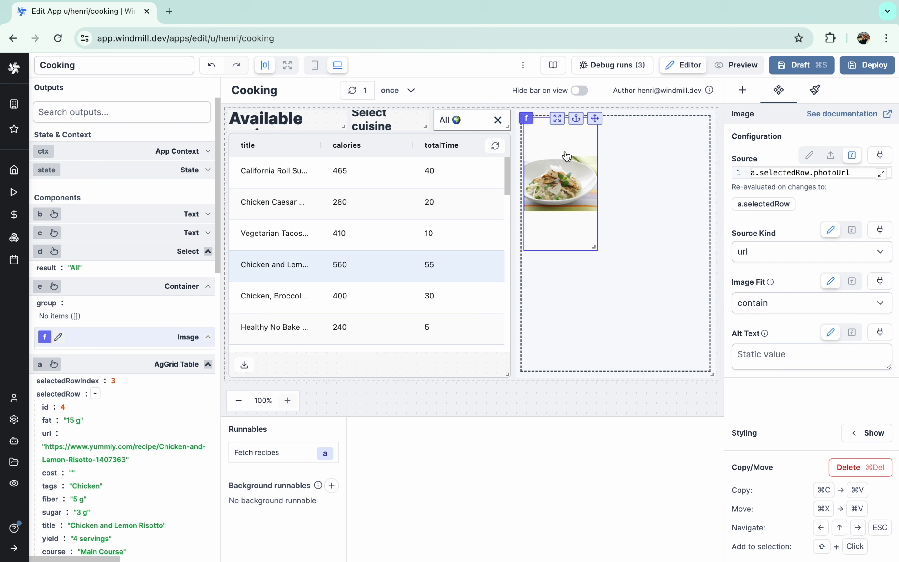
left_click(765, 303)
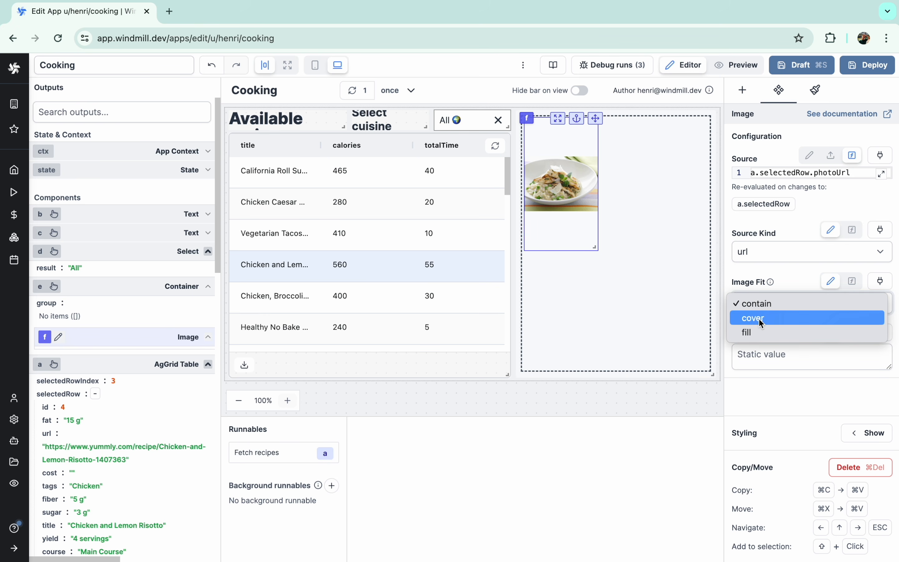
left_click(758, 318)
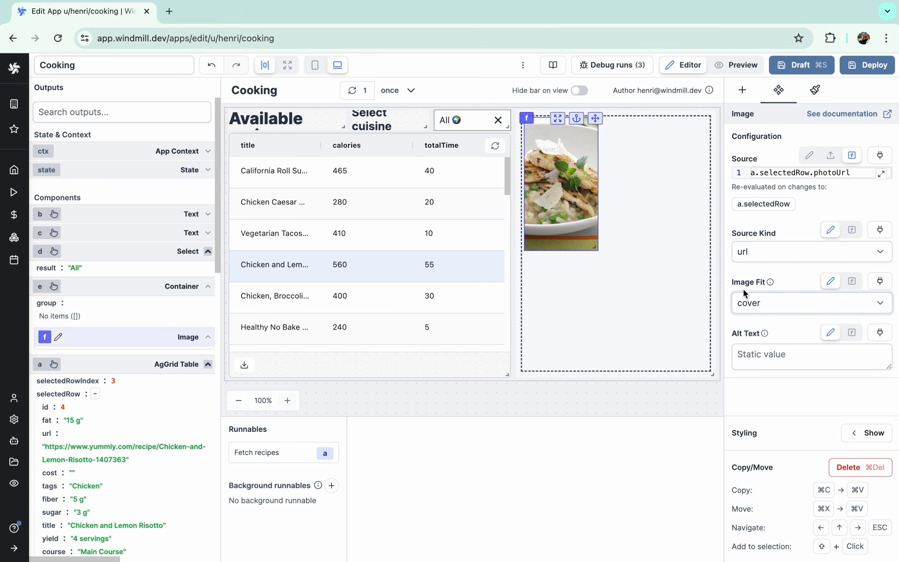
mouse_move(596, 249)
left_mouse_down()
mouse_move(595, 225)
mouse_move(598, 240)
left_mouse_up()
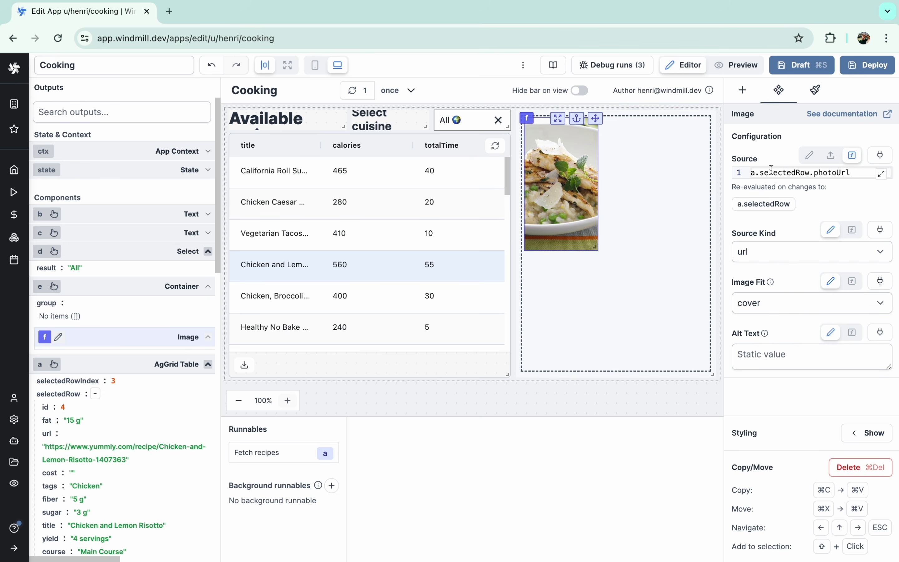
- Give the image the Tailwind classes rounded, border-8 and border-green-700
left_click(870, 432)
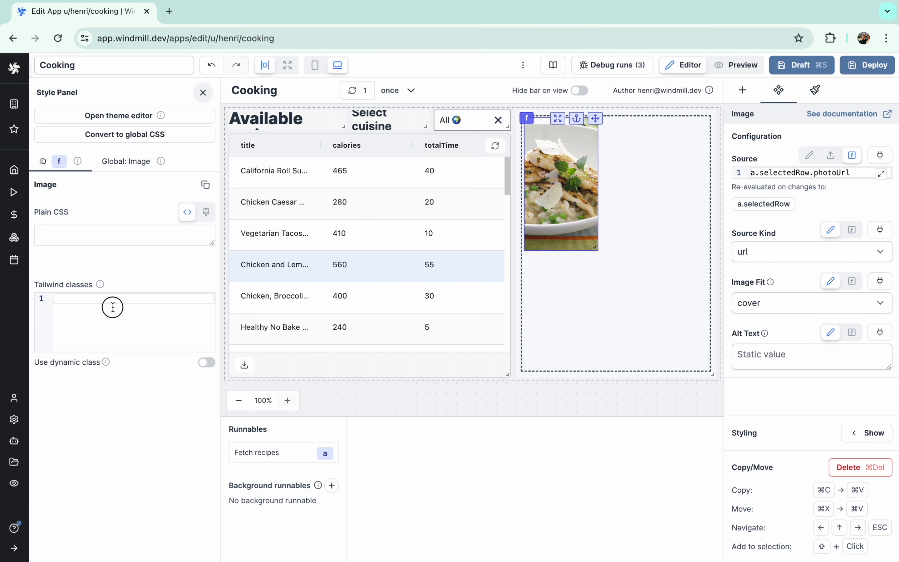
type("rounded")
key("Return")
type("border-")
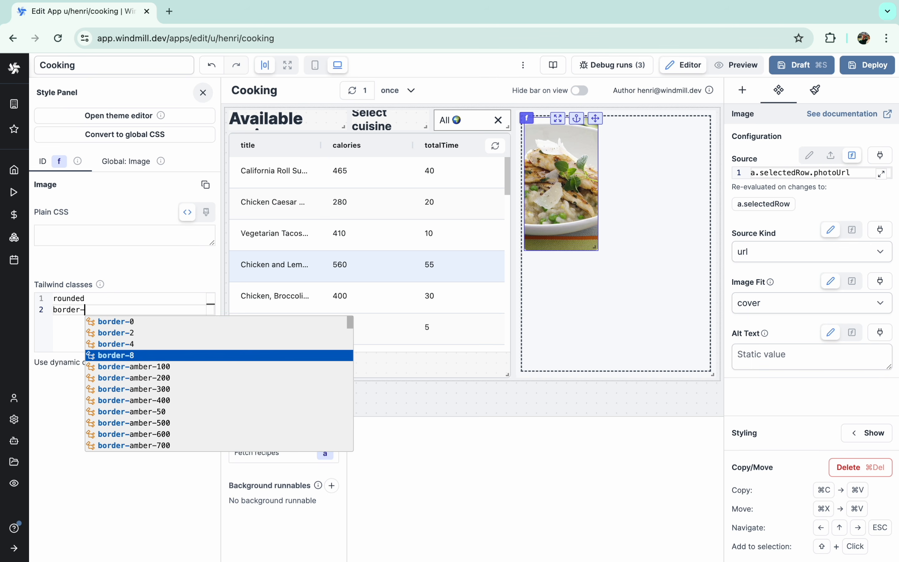
key("Return")
key("Return")
type("border-green-700")
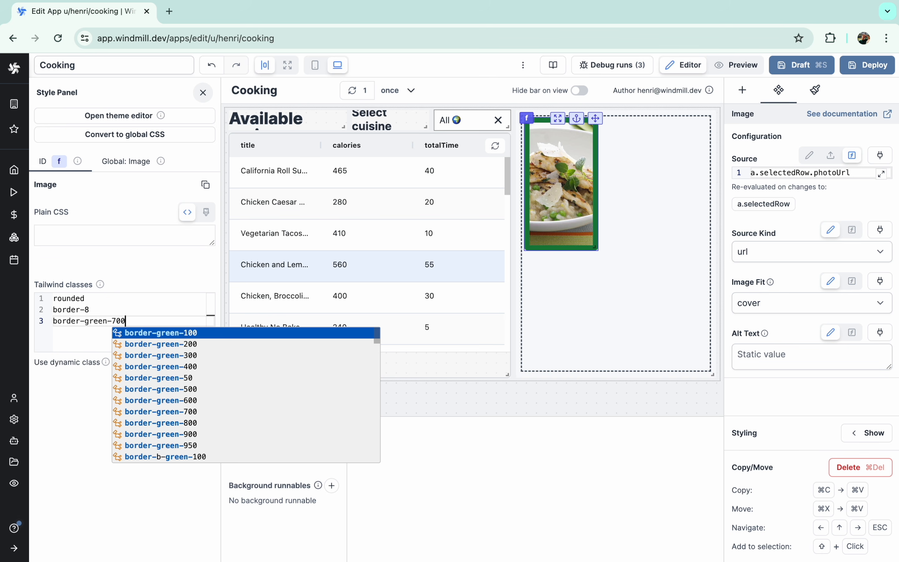
- Preview the framed photos of several recipes, then return to the editor
left_click(734, 64)
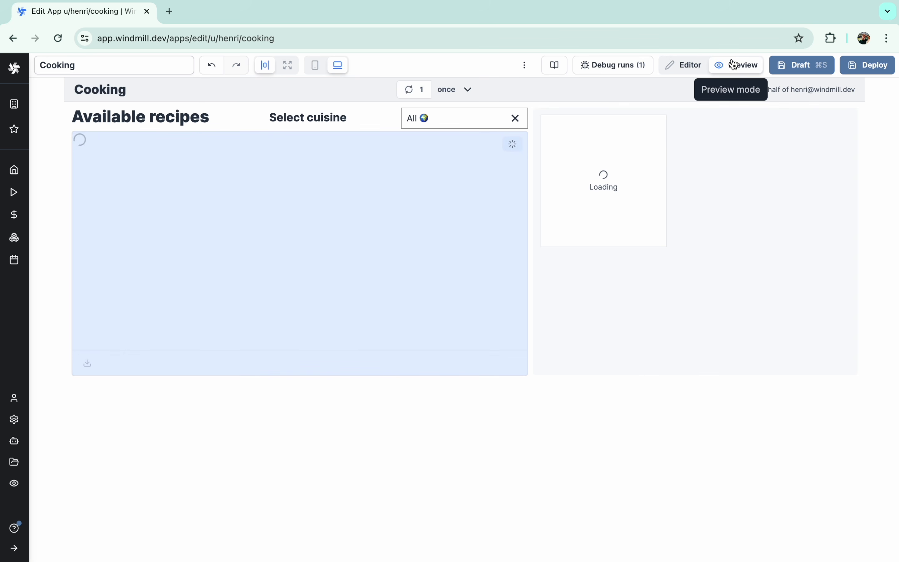
left_click(323, 240)
left_click(298, 222)
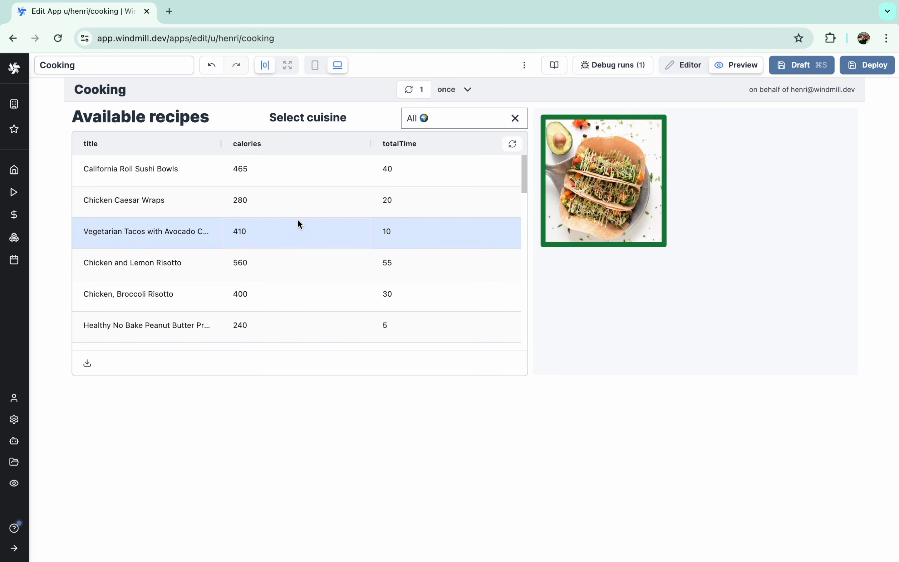
left_click(296, 208)
left_click(289, 265)
left_click(282, 331)
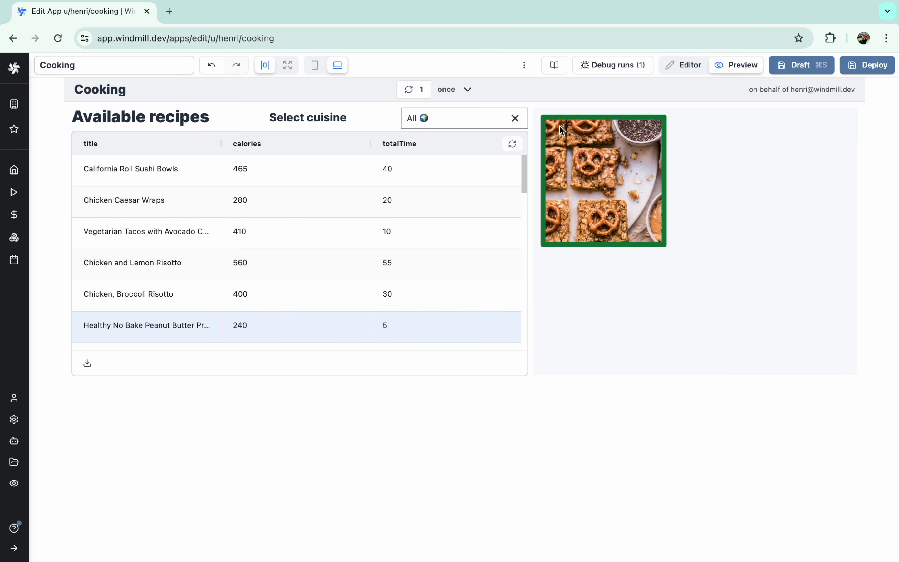
left_click(697, 64)
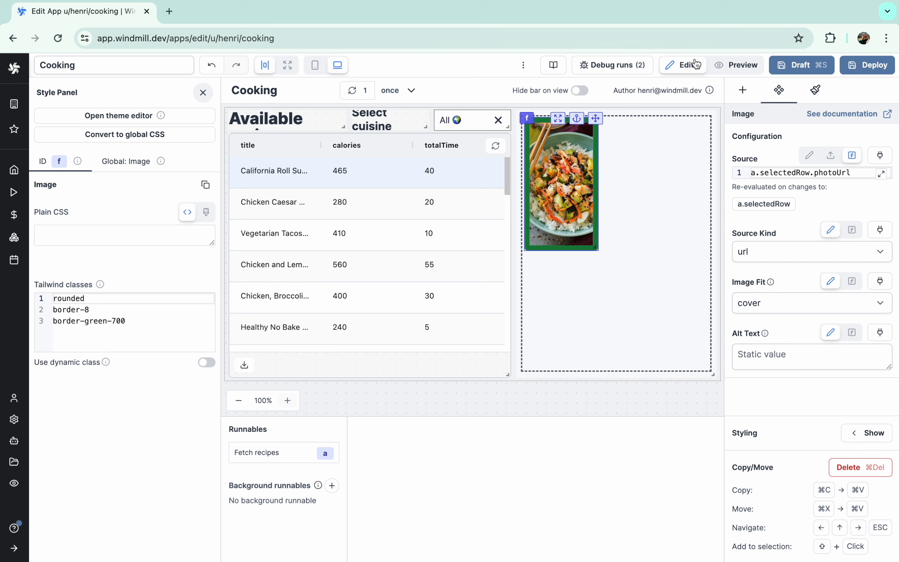
- Have the AI change Fetch recipes to also skip recipes with an empty photoUrl, and accept it
scroll(427, 293, "down", 10)
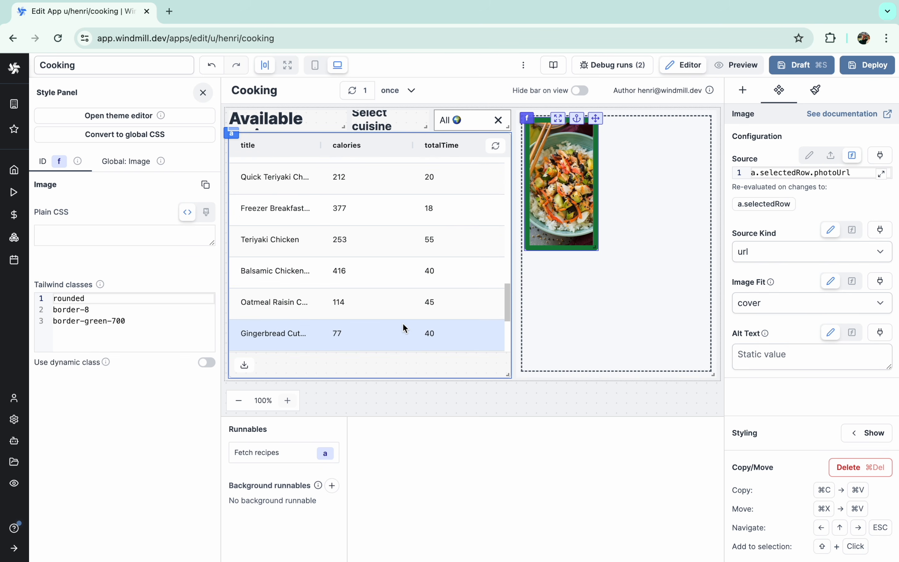
left_click(402, 322)
left_click(401, 312)
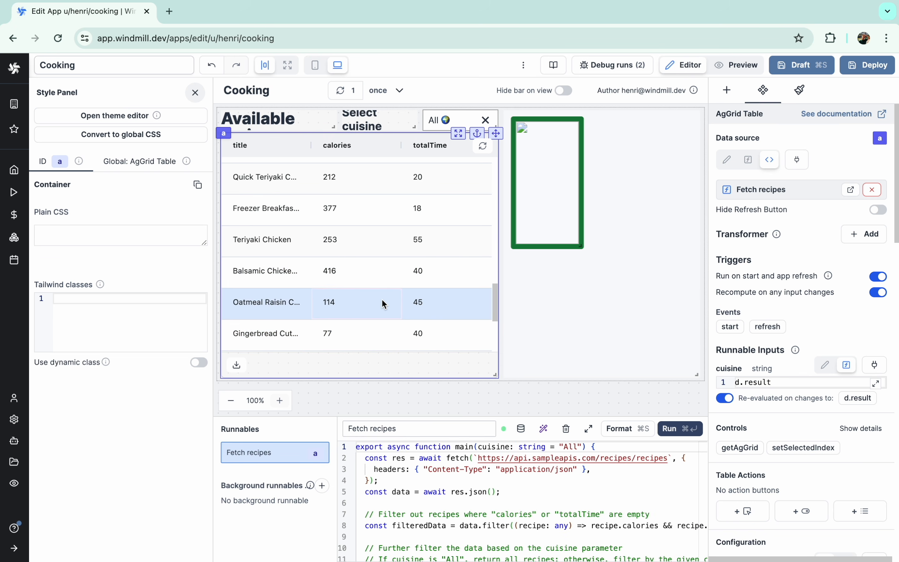
left_click(543, 428)
type("Also don't return objects where \"")
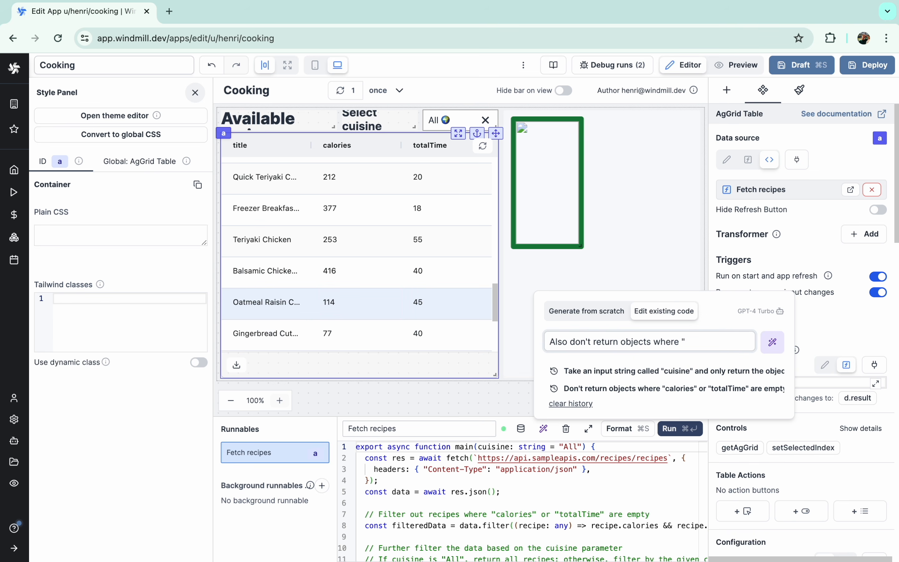
type("photoUrl\" is empty")
left_click(770, 330)
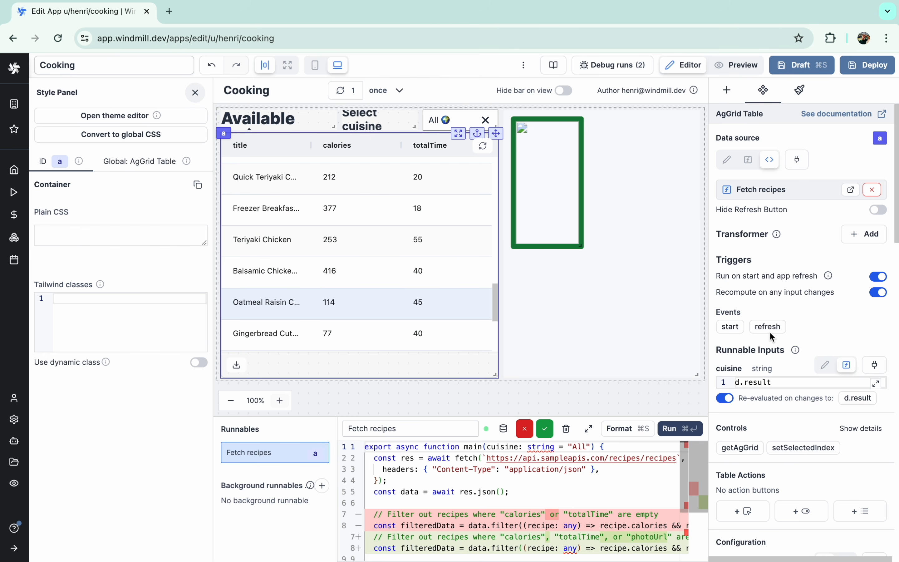
left_click(544, 429)
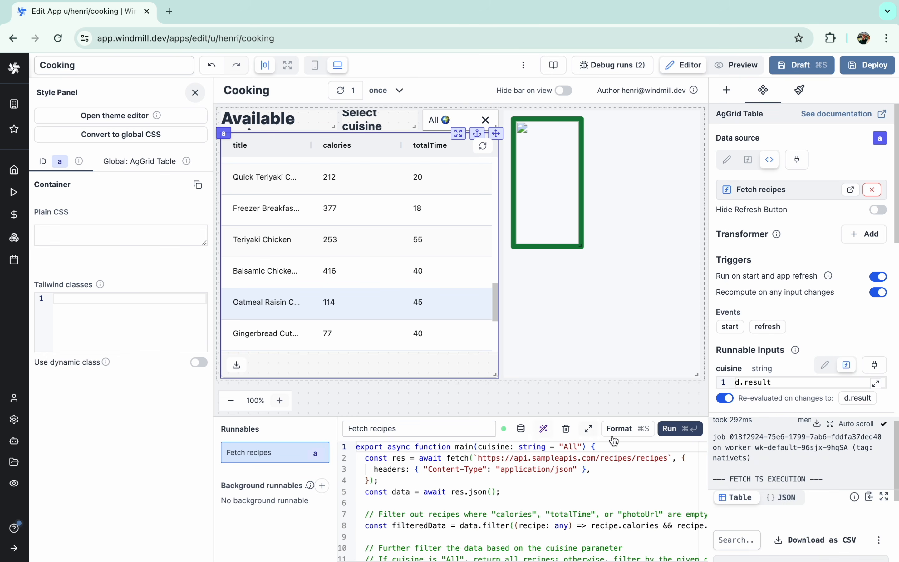
- Rerun Fetch recipes and check photos for Gingerbread, Easy Shrimp, Homemade Chicken and Freezer Breakfast
left_click(673, 429)
left_click(363, 233)
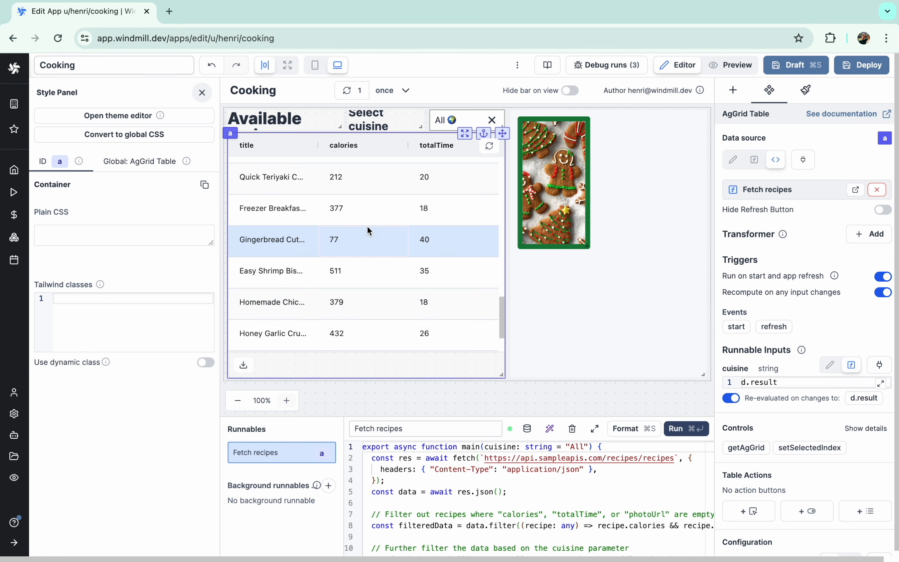
left_click(369, 268)
left_click(369, 300)
left_click(370, 208)
- Sort the recipe table by title, check a few rows, and select the photo's container
left_click(369, 146)
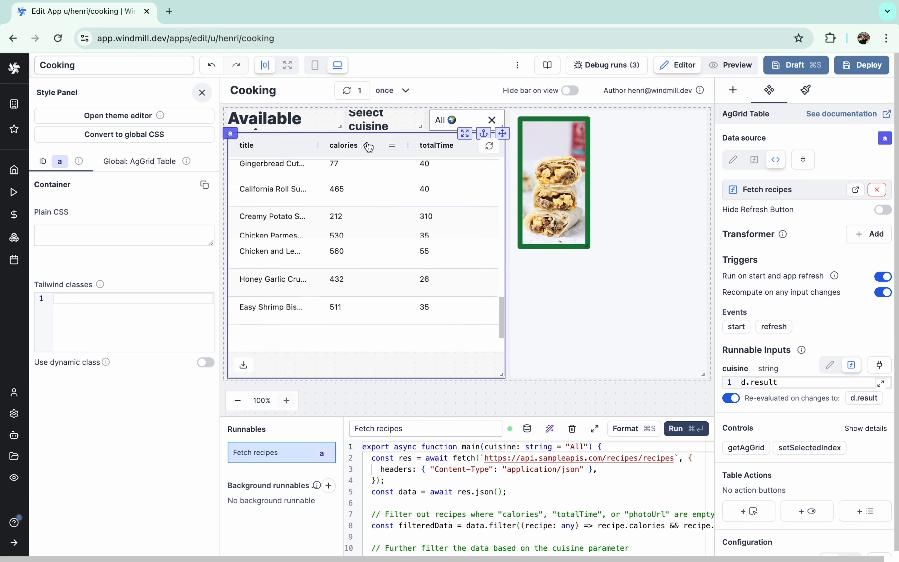
left_click(281, 151)
left_click(302, 189)
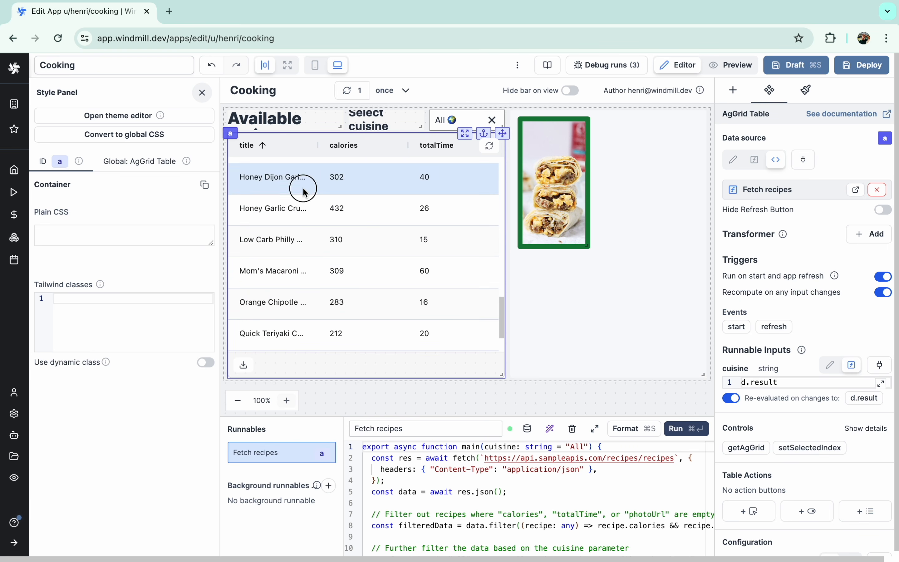
scroll(314, 222, "up", 6)
left_click(313, 223)
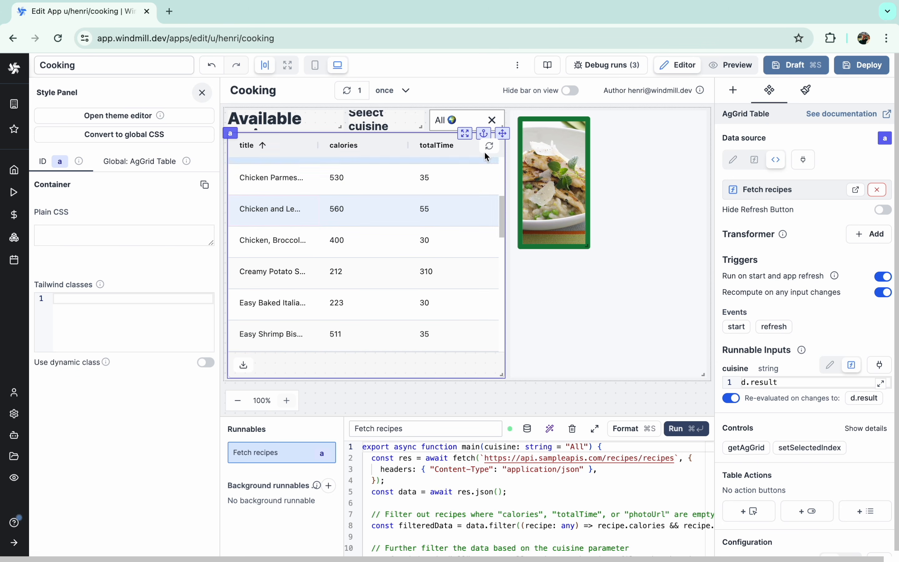
left_click(733, 93)
left_click(678, 170)
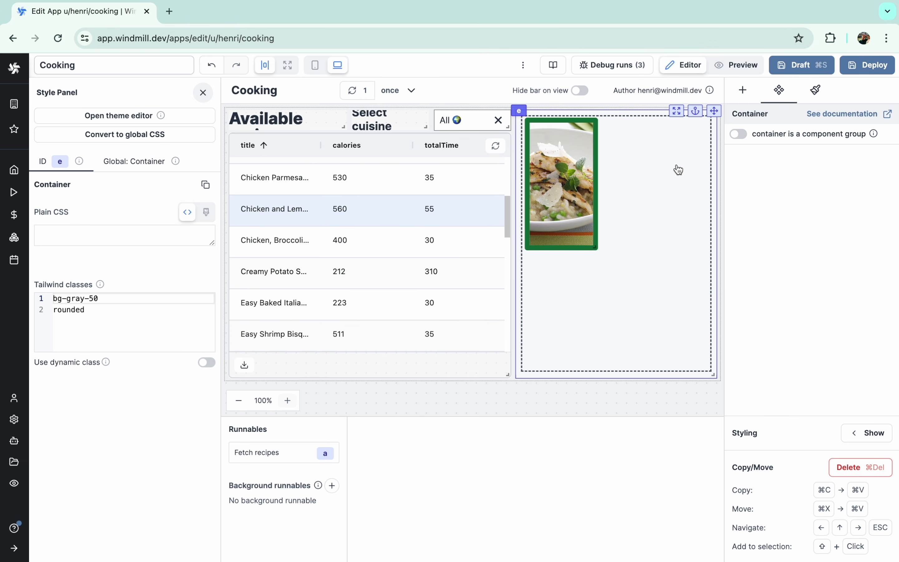
- Add a Text component below the photo, filling the container's lower area
left_click(743, 93)
type("text")
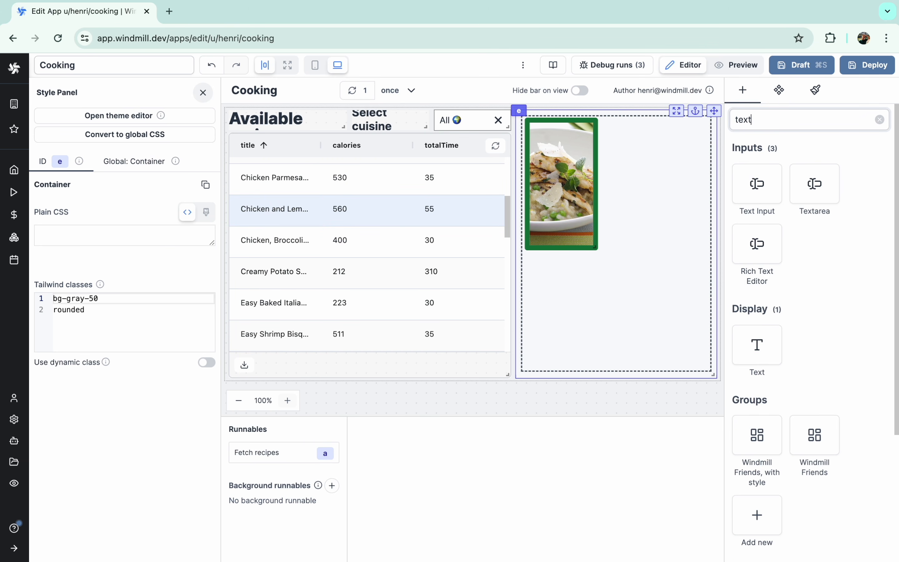
left_click(756, 347)
left_click_drag(627, 111, 693, 368)
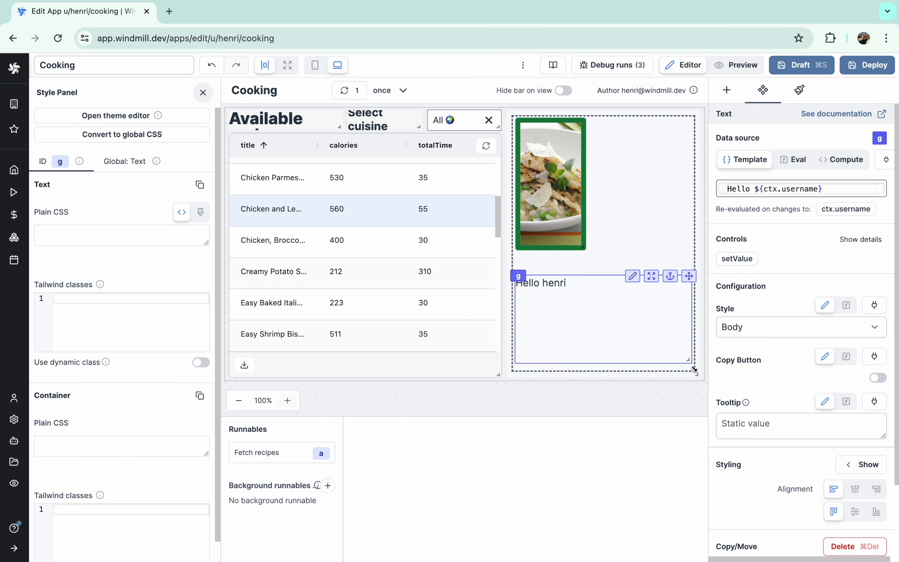
- Bind the text to a.selectedRow.ingredients and test it on several recipe rows
left_click(799, 160)
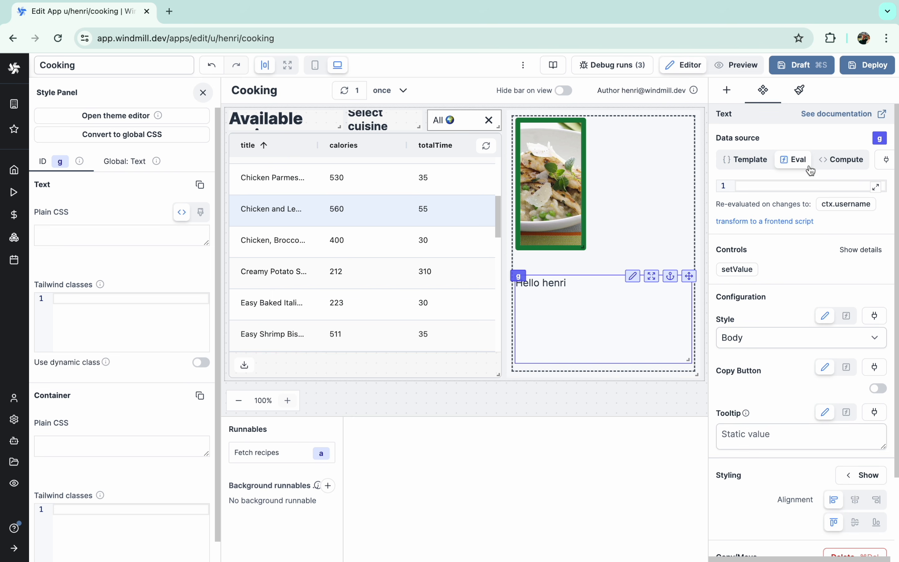
left_click(886, 160)
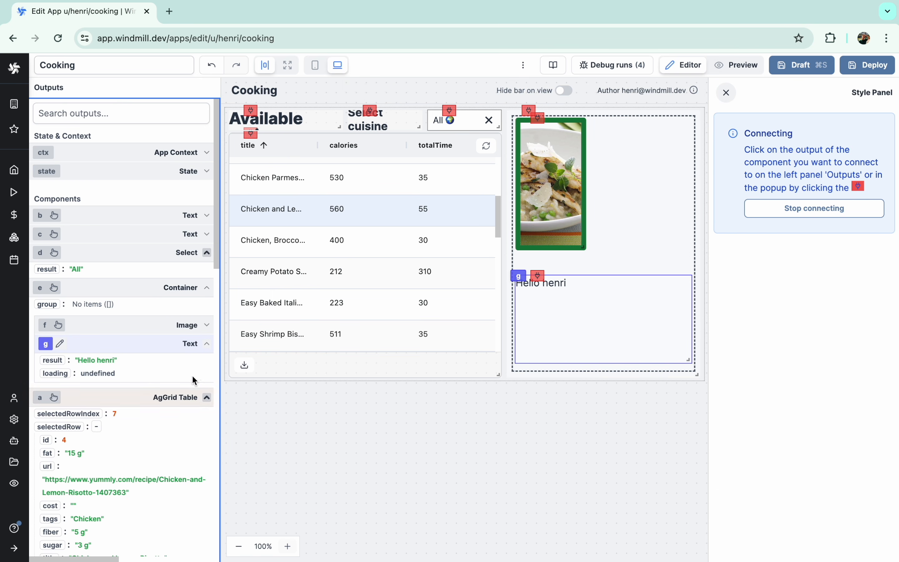
scroll(162, 414, "down", 8)
scroll(114, 375, "down", 7)
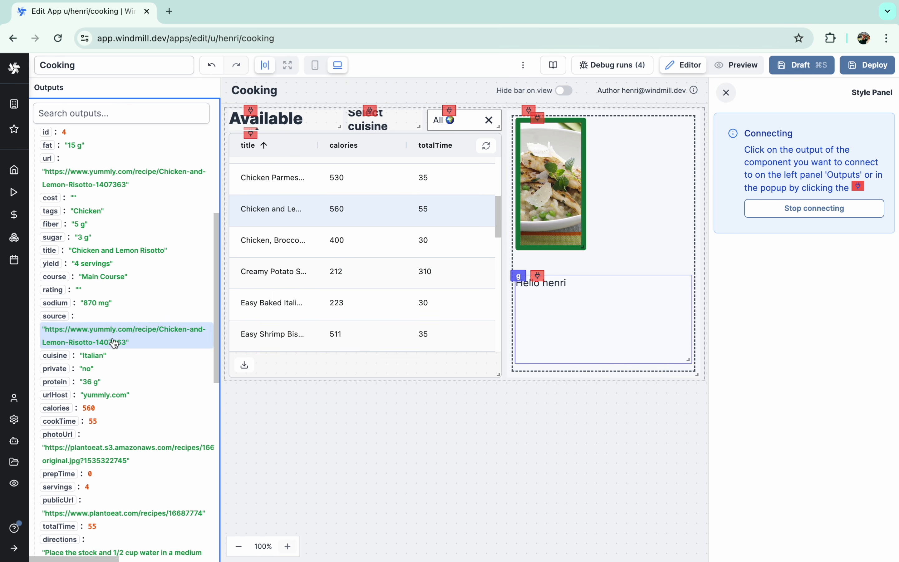
scroll(108, 390, "down", 2)
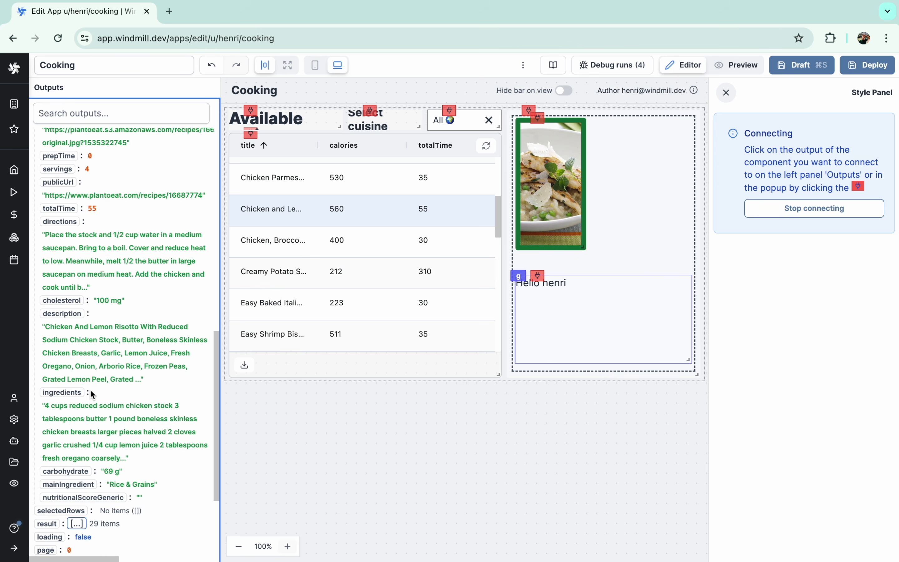
left_click(67, 392)
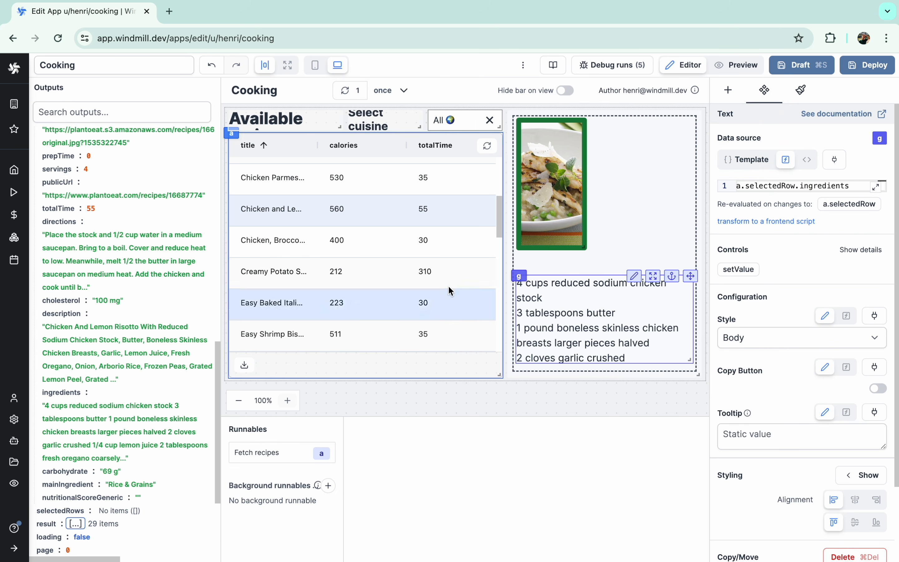
left_click(390, 277)
left_click(358, 331)
left_click(349, 245)
left_click(349, 208)
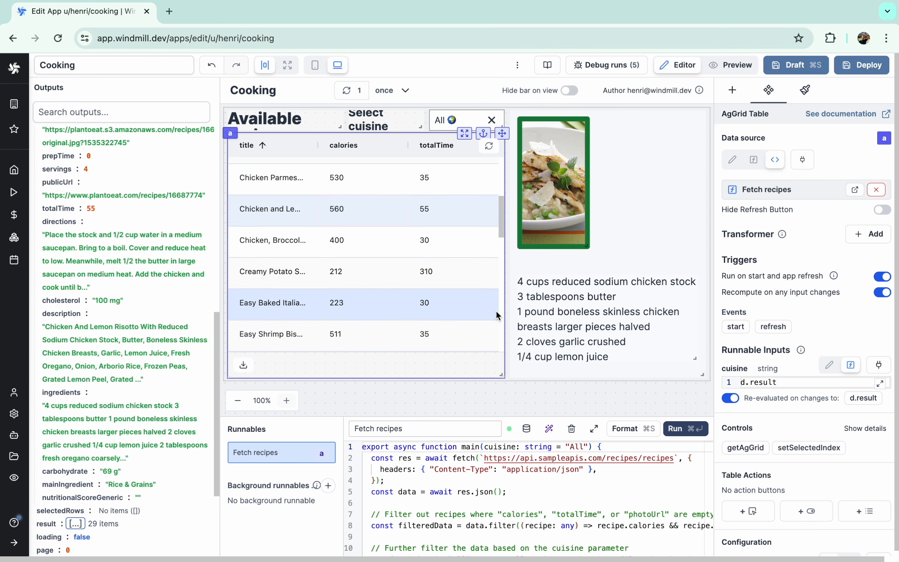
- Style the ingredients text with text-slate-700 and text-xs, checking it on the Easy Shrimp recipe
left_click(553, 308)
scroll(769, 341, "down", 3)
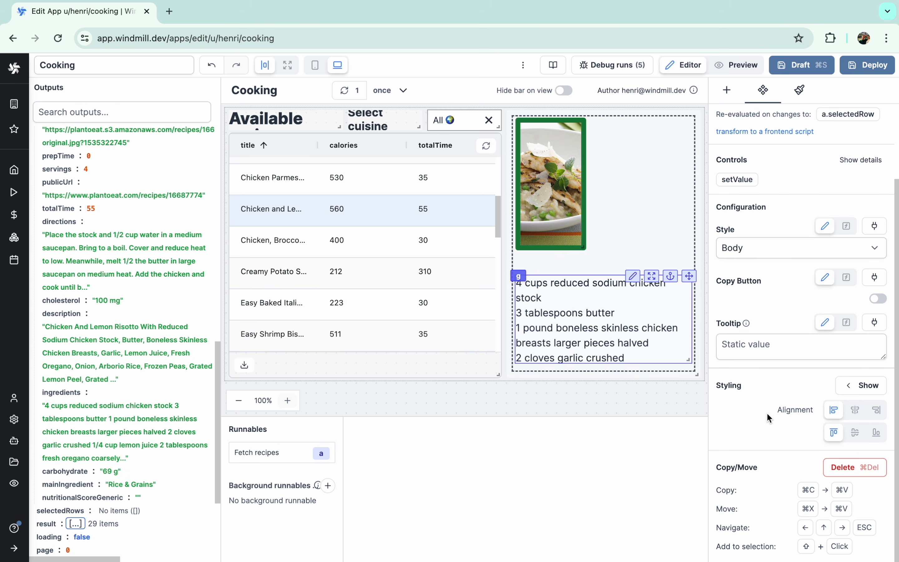
left_click(864, 386)
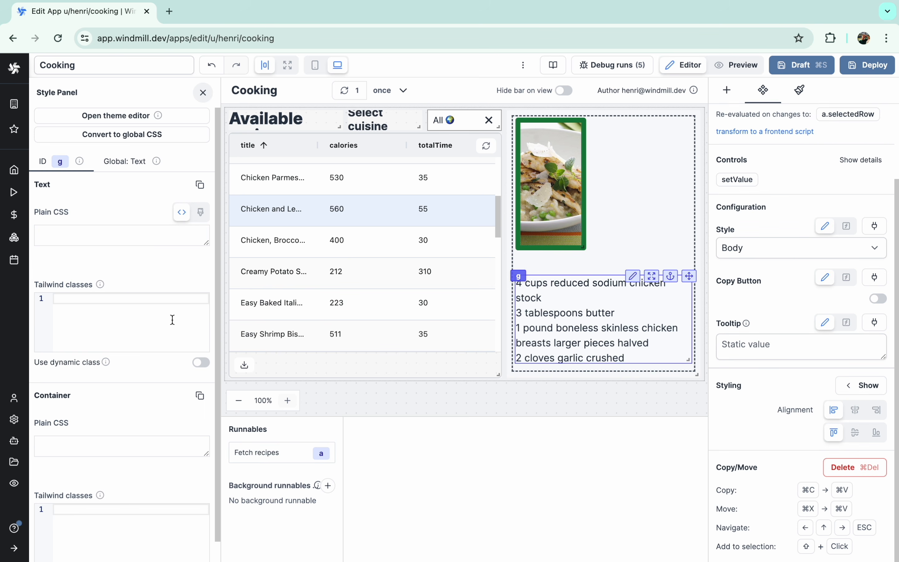
type("text-slate-700")
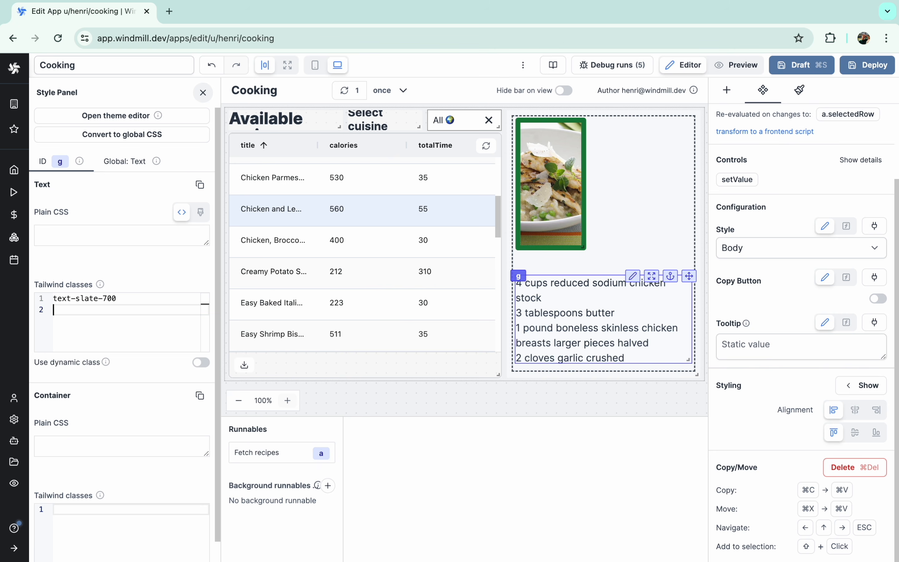
key("Return")
type("text-xs")
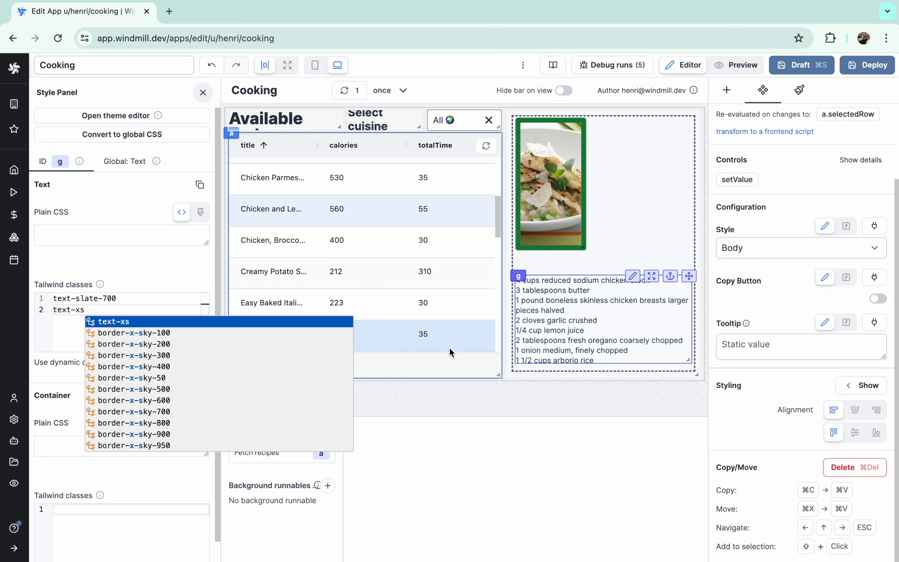
left_click(522, 388)
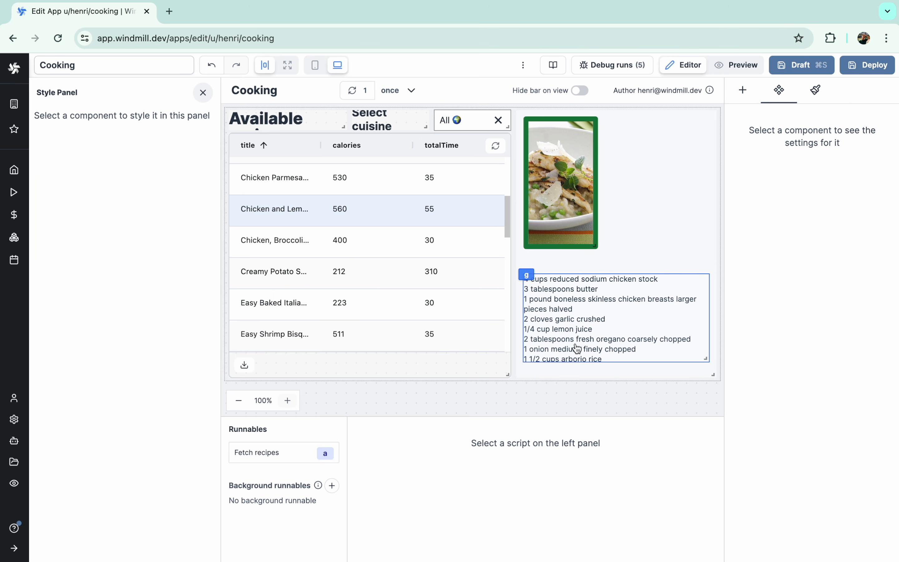
left_click(584, 327)
left_click(379, 336)
- Duplicate the ingredients text and change the copy's content to 'Ingredients'
left_click(359, 267)
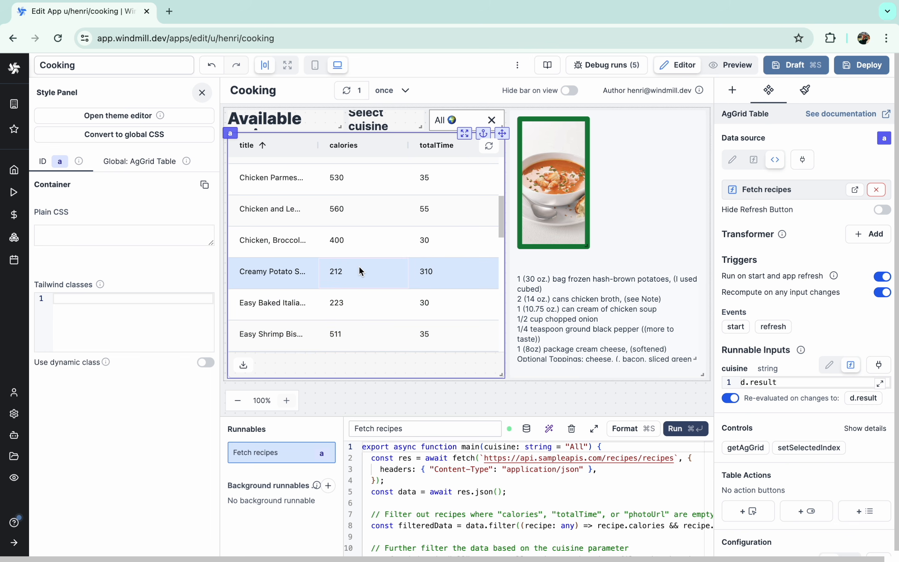
left_click(617, 294)
key("super+c")
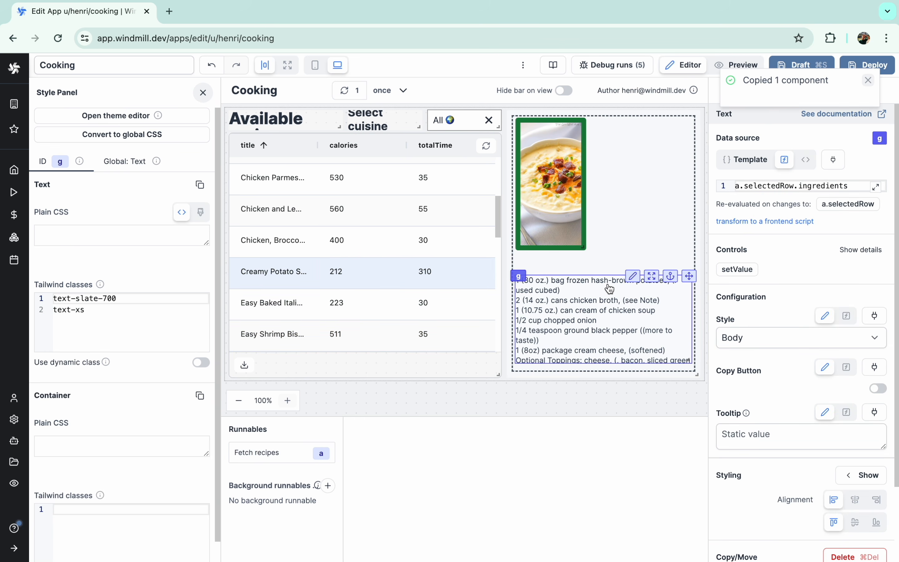
key("super+v")
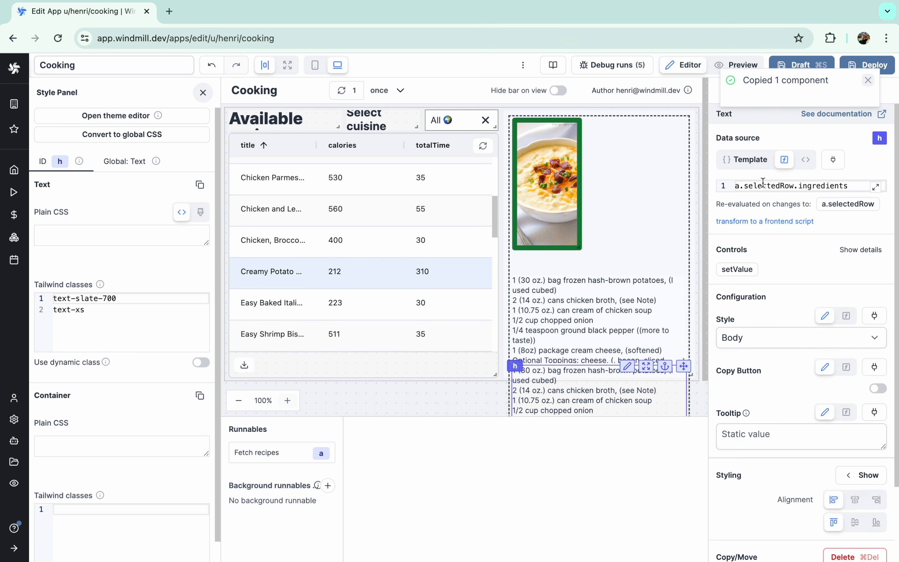
triple_click(762, 182)
type("Ingredie")
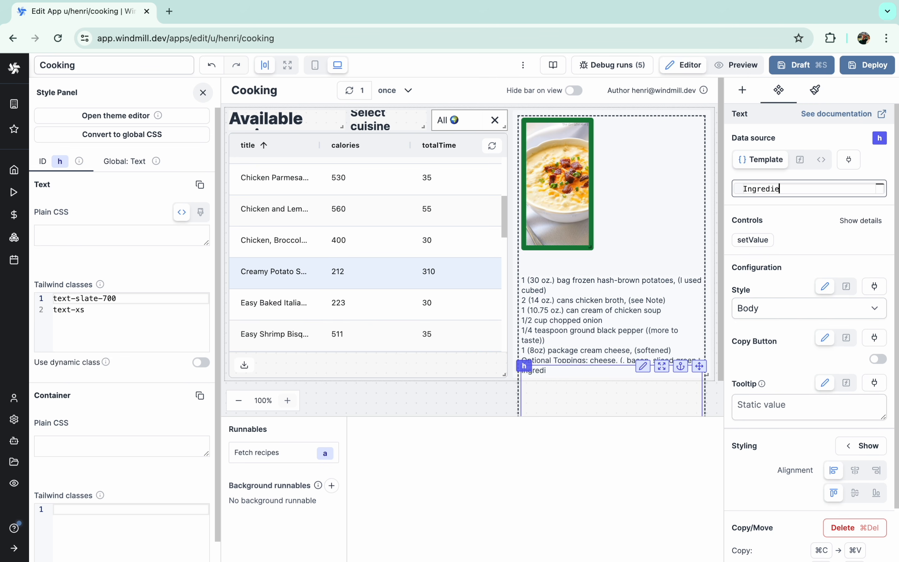
type("nts")
- Clear the copy's classes, make it Subtitle style, and move it above the ingredients list
left_click_drag(53, 299, 92, 315)
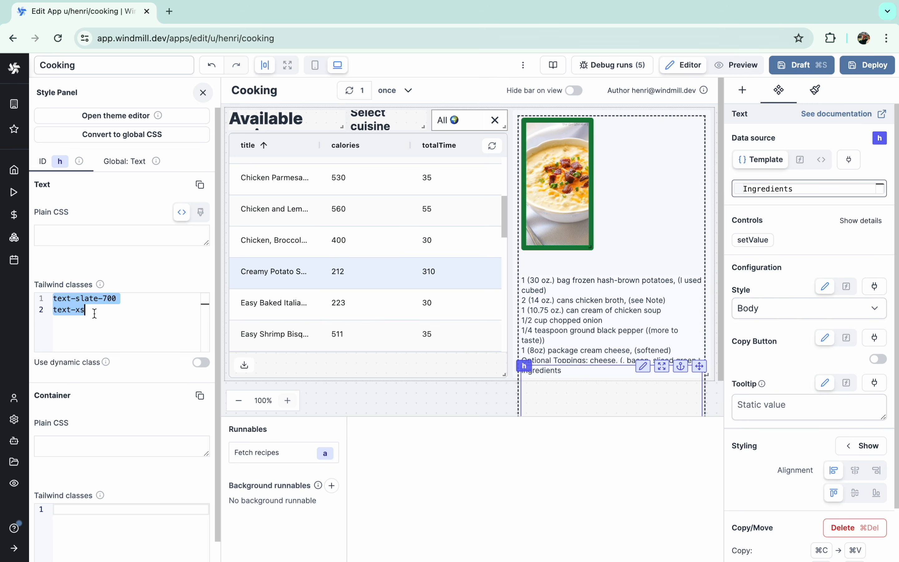
key("BackSpace")
left_click(783, 316)
left_click(753, 297)
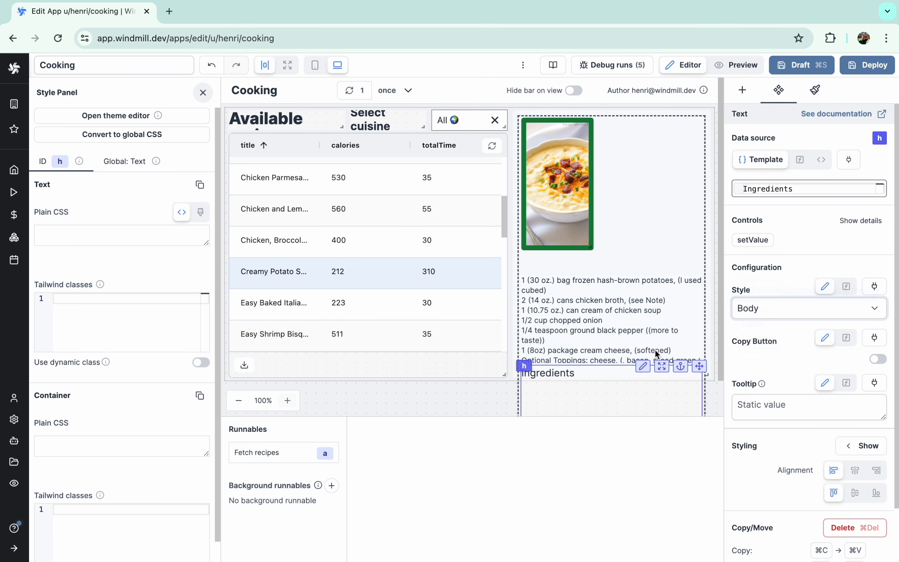
left_click_drag(527, 368, 581, 269)
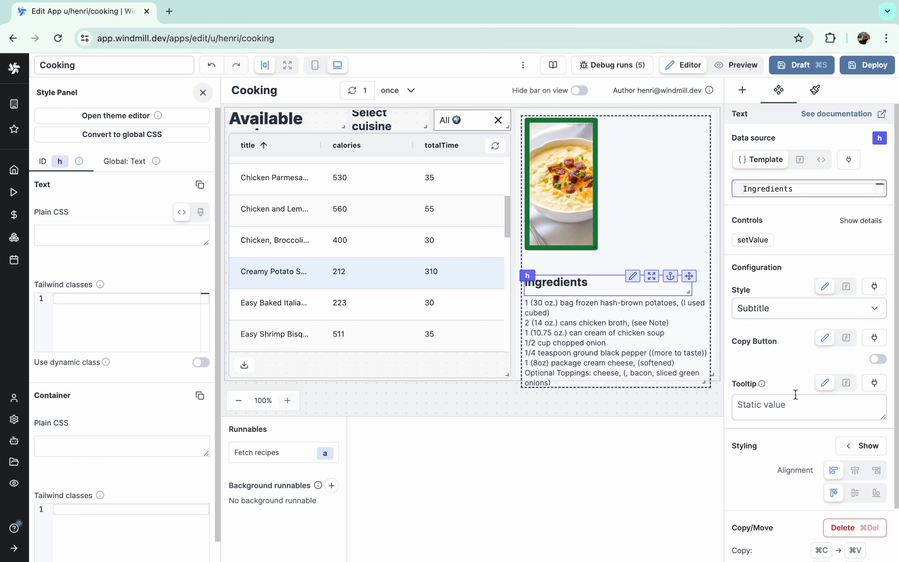
left_click(875, 496)
- Check the layout on the Easy Baked and Chicken, Broccoli Risotto recipes, then select the container
left_click(399, 301)
left_click(384, 245)
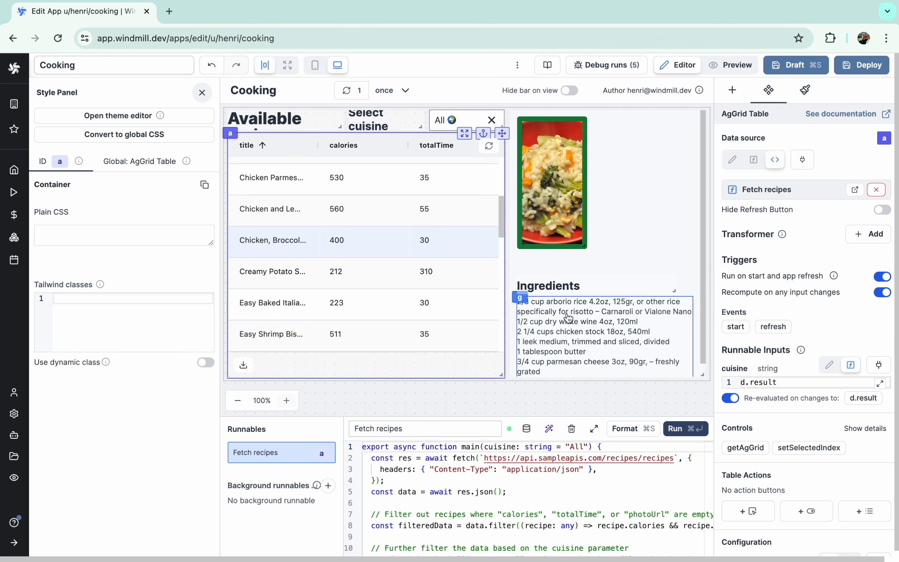
left_click(527, 304)
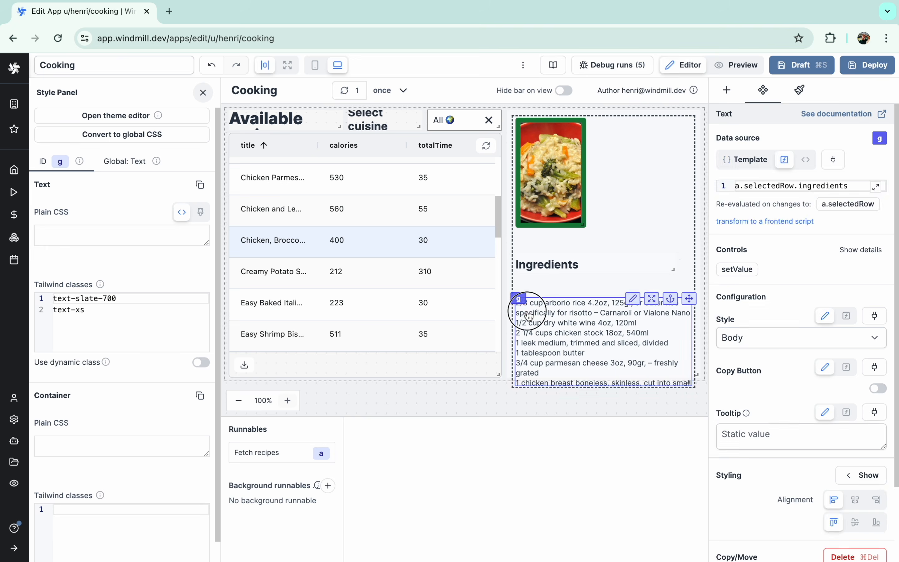
left_click(547, 248)
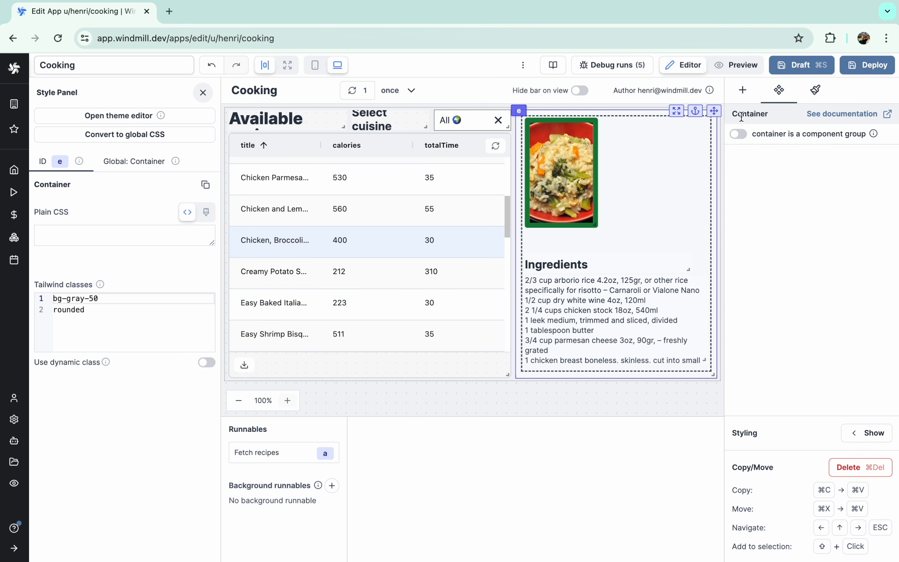
left_click(742, 92)
- Add a Slider under the recipe photo with Min 1, Max 4 and Default 1
left_click(810, 125)
type("sli")
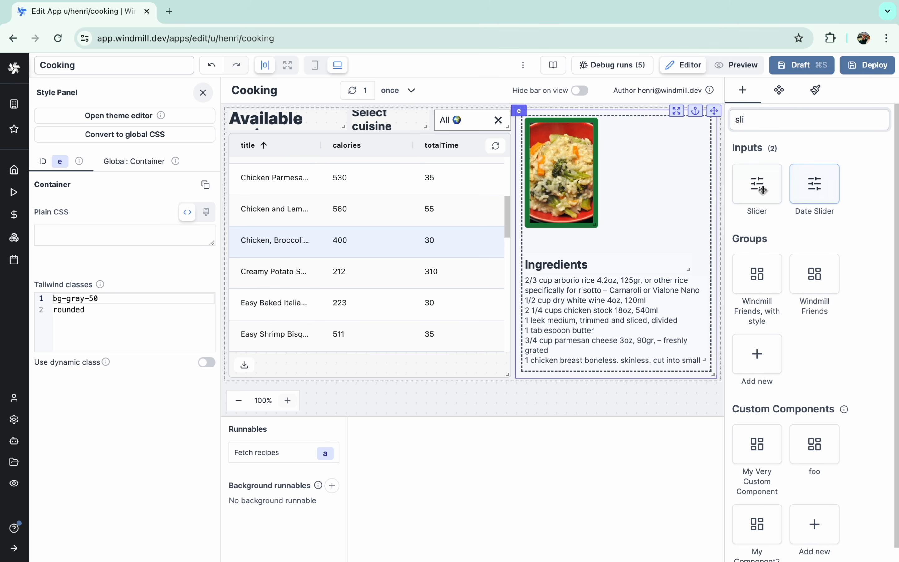
left_click(762, 190)
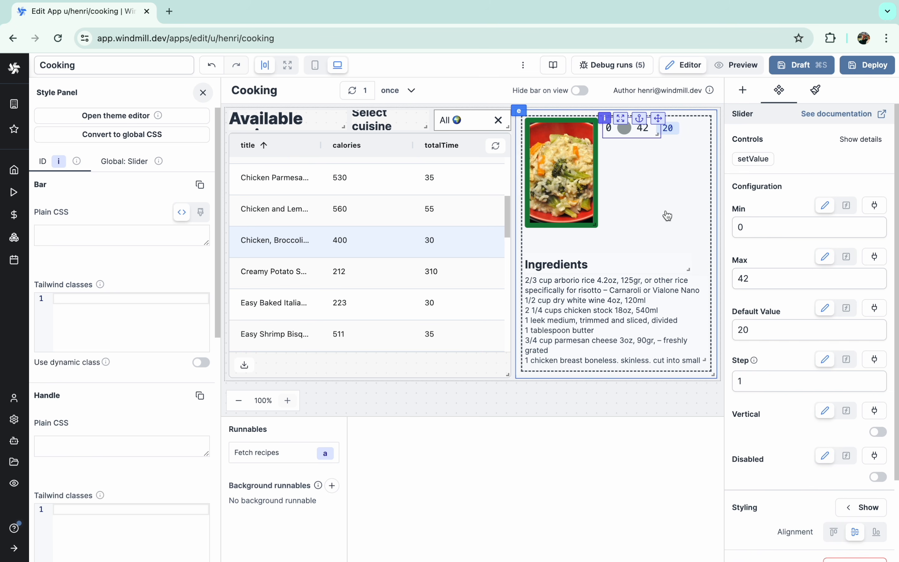
left_click_drag(657, 111, 580, 230)
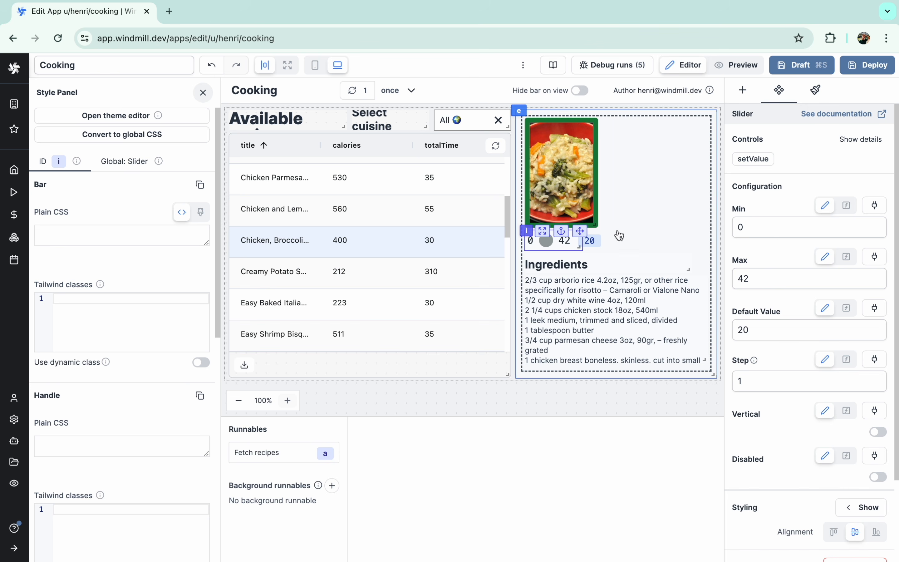
double_click(754, 272)
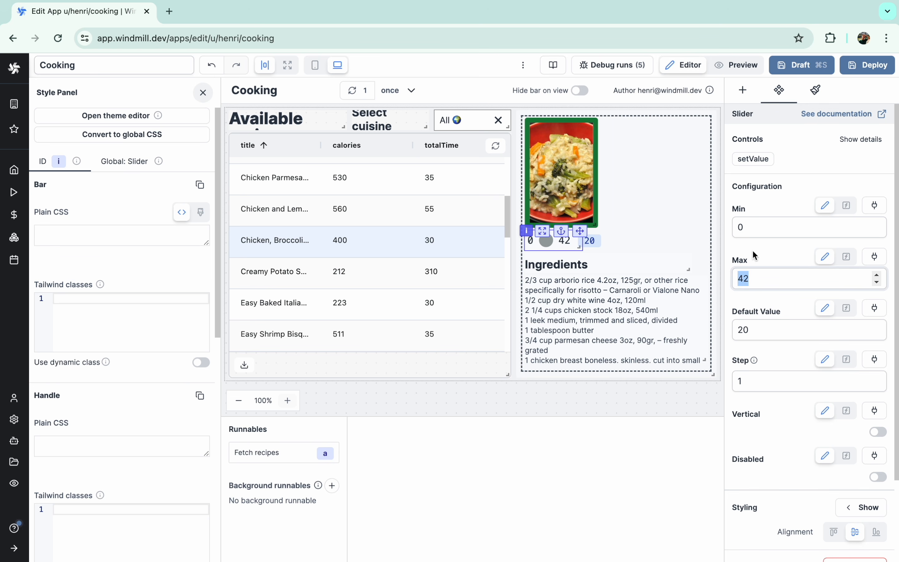
left_click(750, 230)
type("1")
double_click(756, 281)
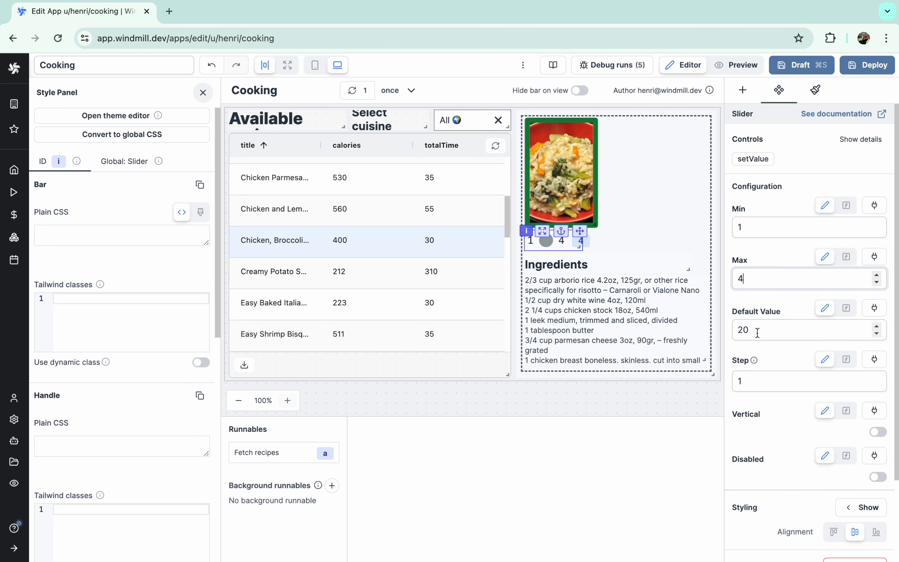
double_click(757, 332)
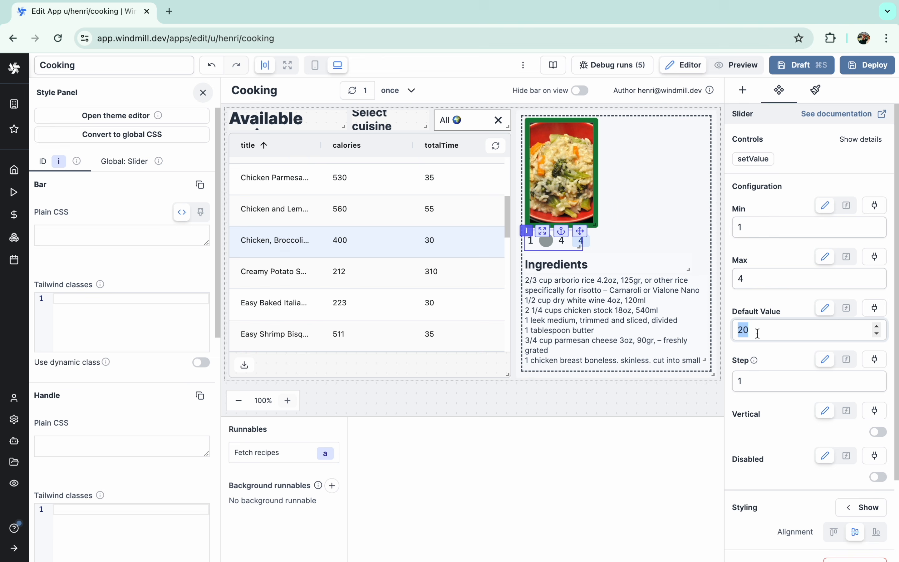
left_click(546, 244)
- Try the slider in Preview, then return to the editor and select the ingredients text
left_click(737, 64)
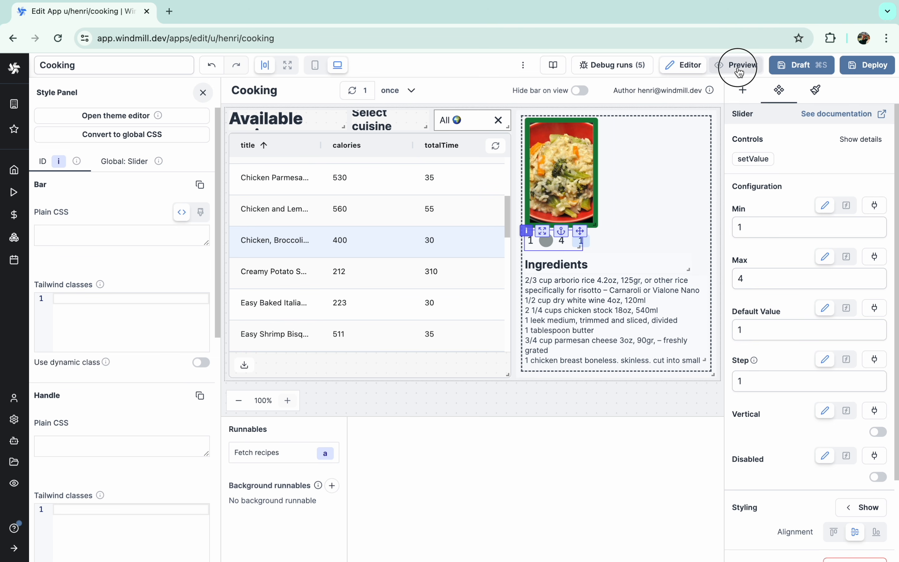
left_click(578, 241)
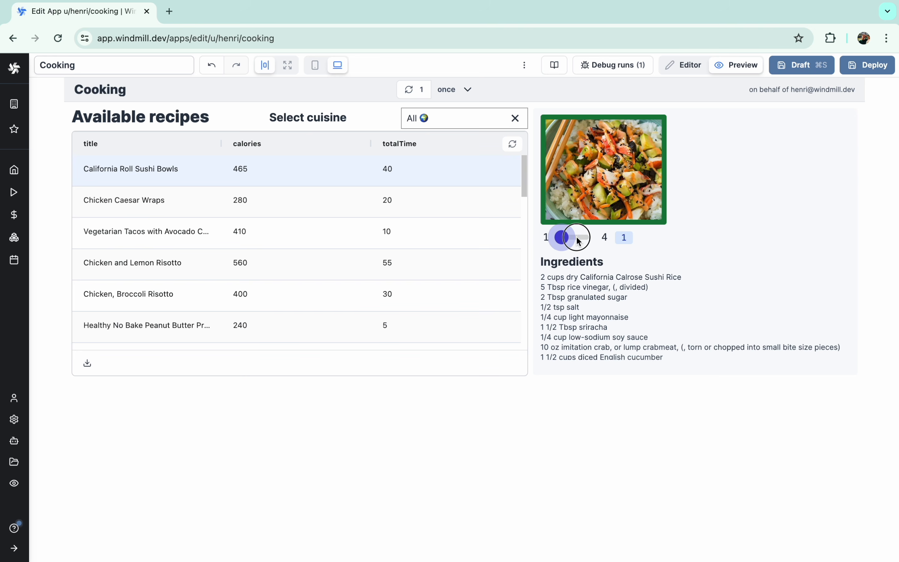
left_click(690, 66)
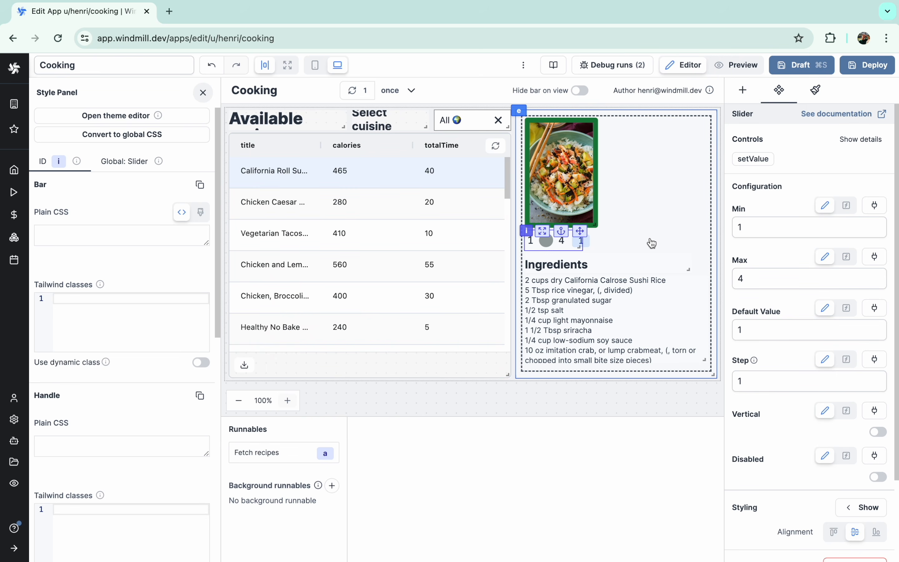
scroll(764, 404, "down", 3)
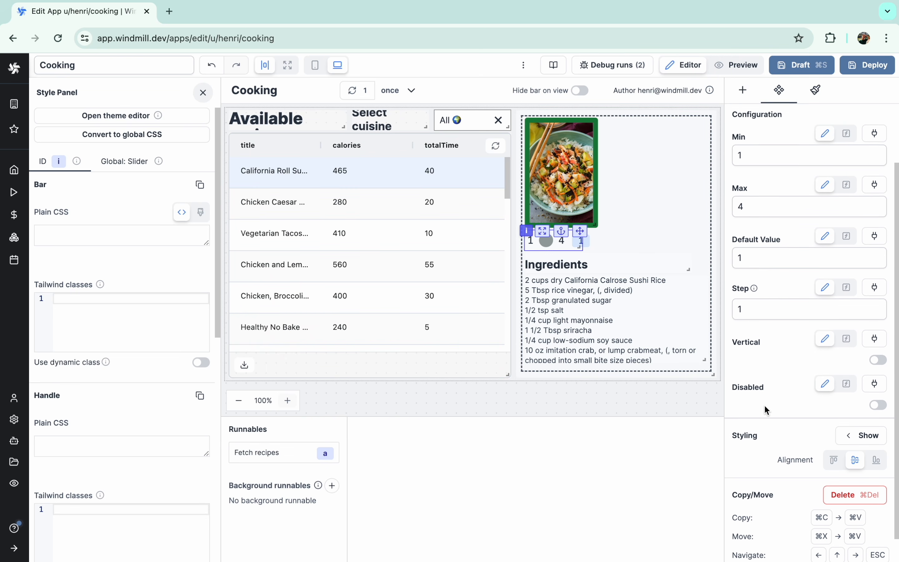
scroll(764, 405, "up", 5)
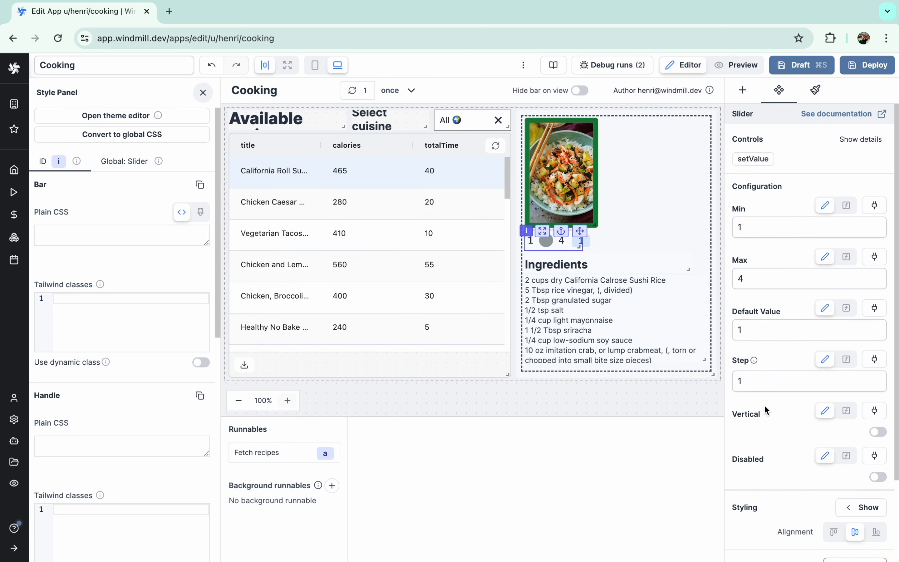
left_click(638, 310)
- Give the ingredients text a Python inline script as its data source
left_click(806, 164)
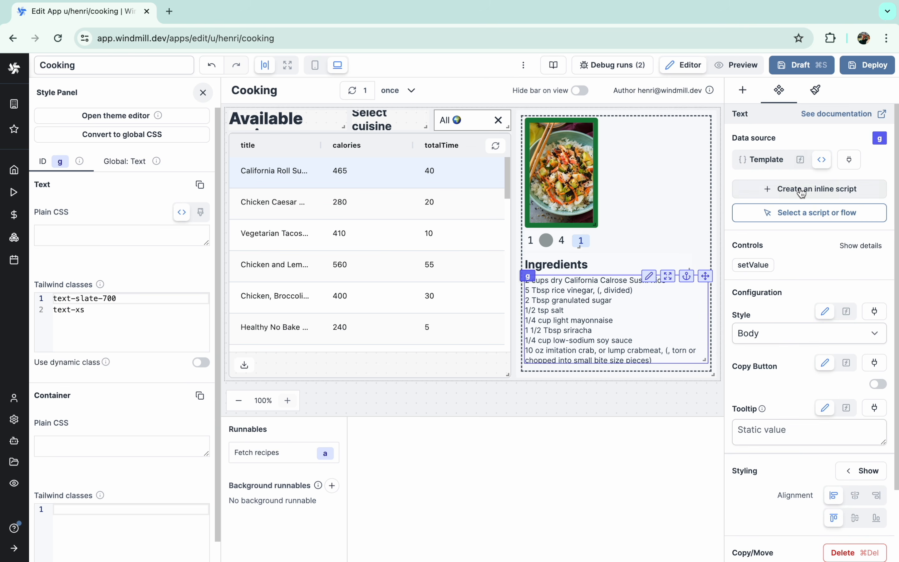
left_click(811, 187)
left_click(482, 484)
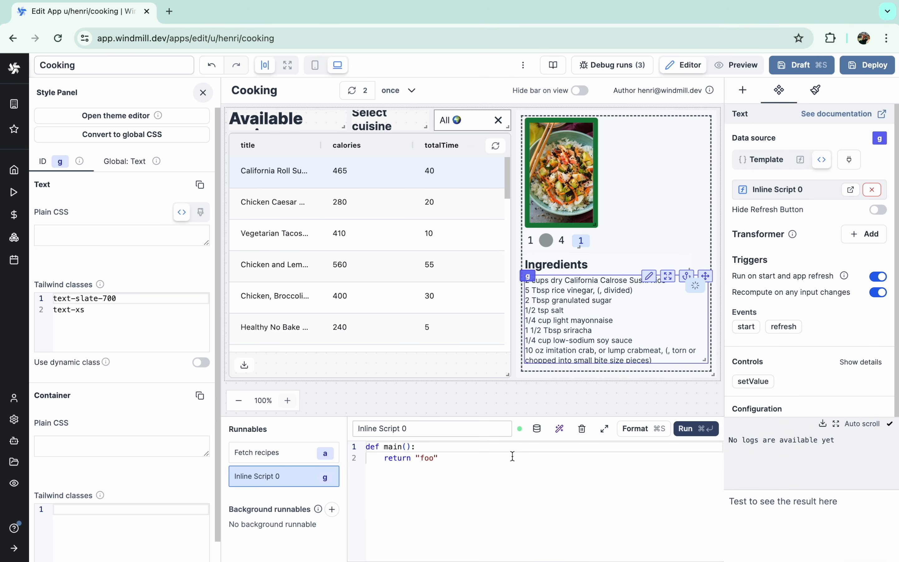
- Ask the AI to rewrite the script to multiply the numbers in an input string by a number
left_click(559, 429)
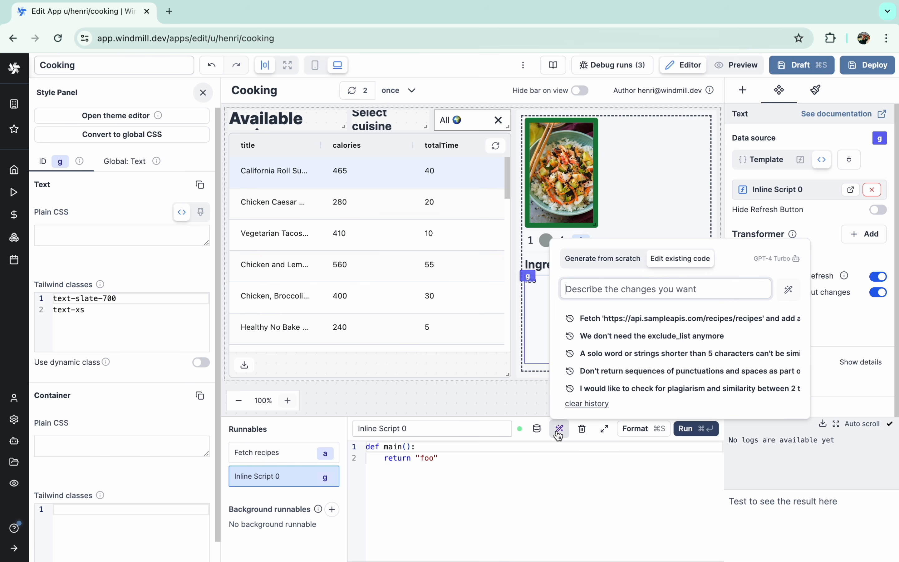
left_click(563, 396)
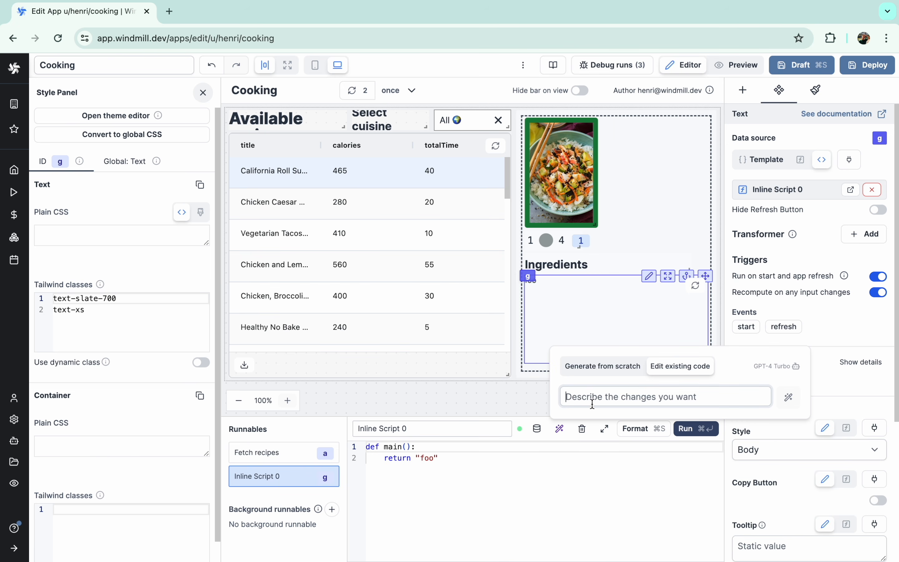
type("Take an input string and a number")
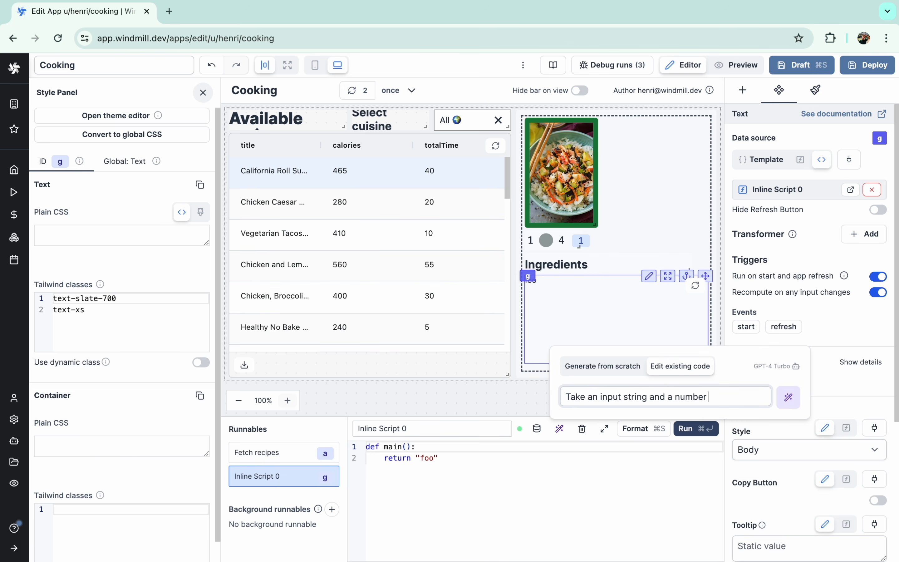
type(" as input. In the input string, there will be numbers,")
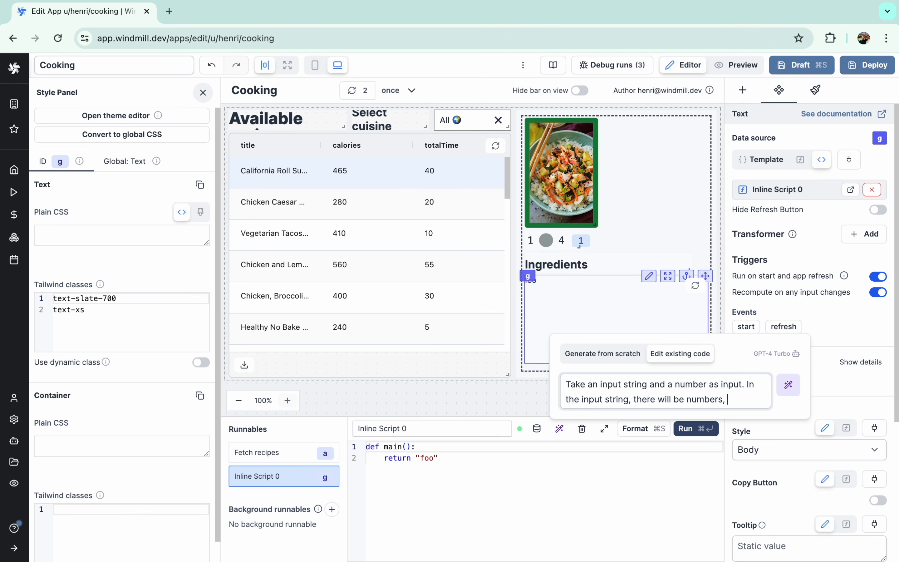
type("them by the input number and return")
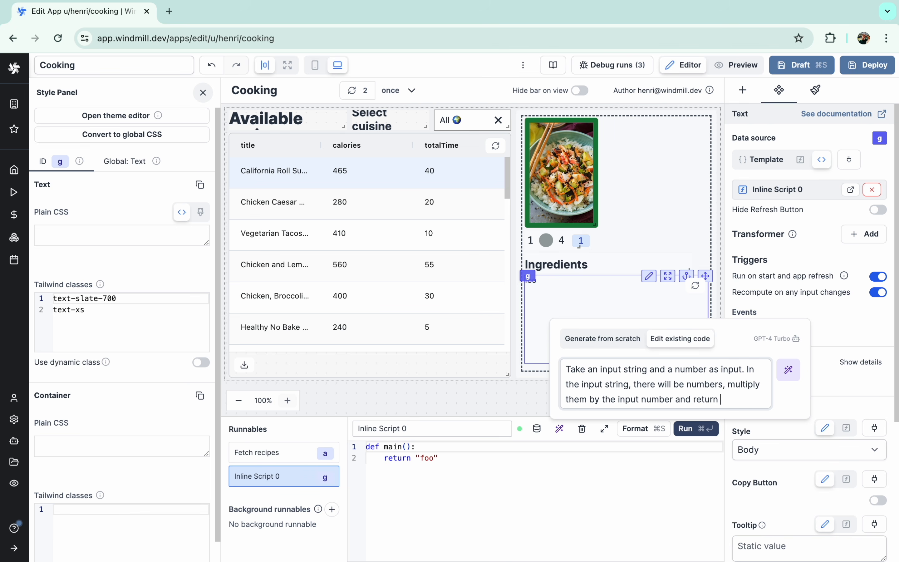
type("the string with multiplied numbers")
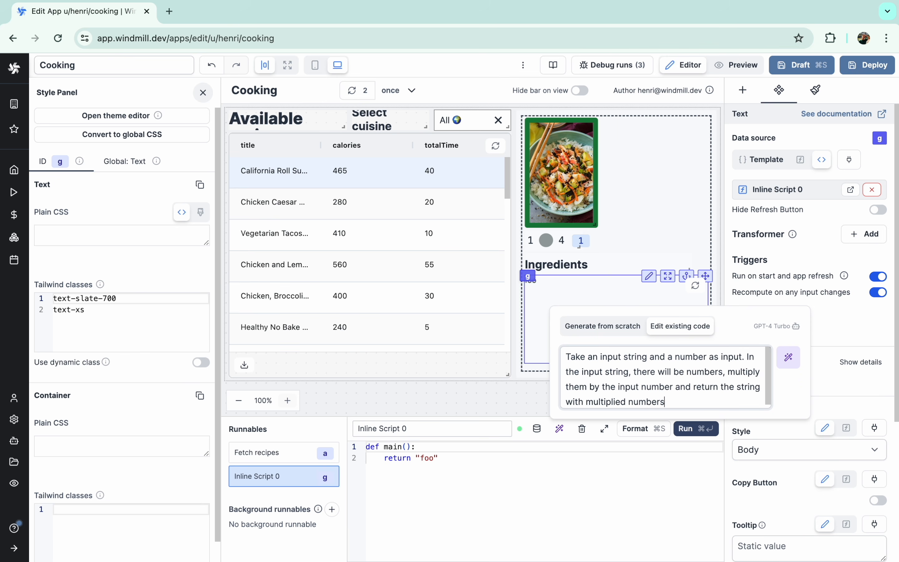
type("are correctly multiplied (i.e. consider")
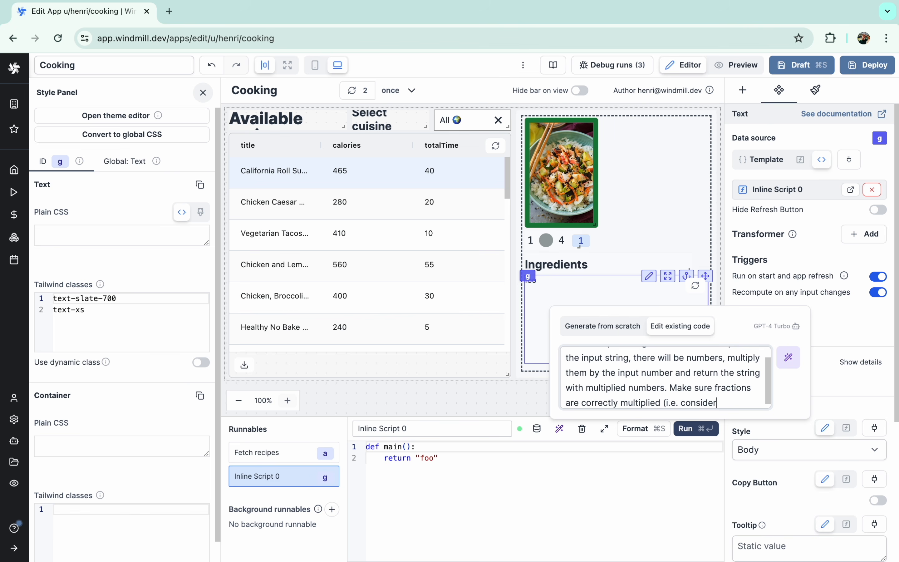
type(" a fraction object")
key("Return")
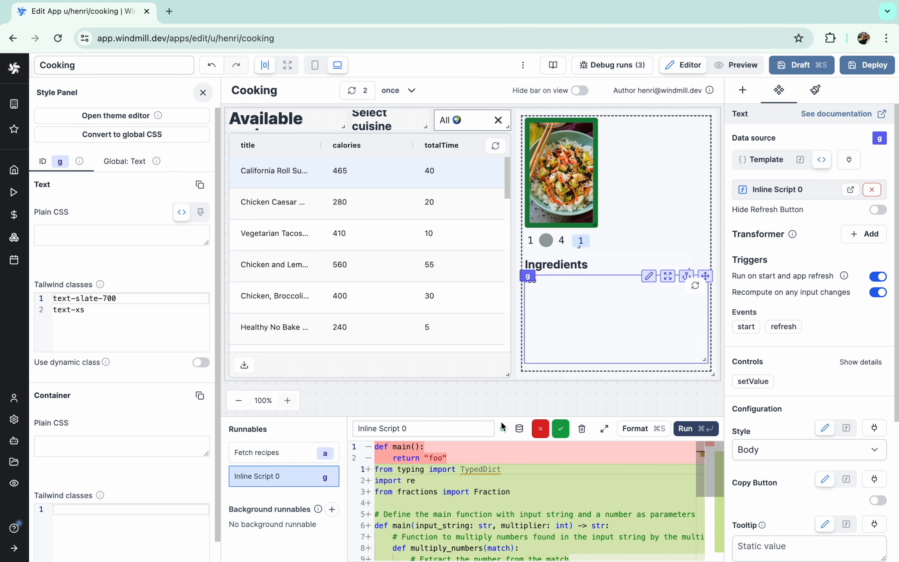
- Accept the AI code without the TypedDict import; wire input_string to a.selectedRow.ingredients, multiplier to the slider
left_click(560, 428)
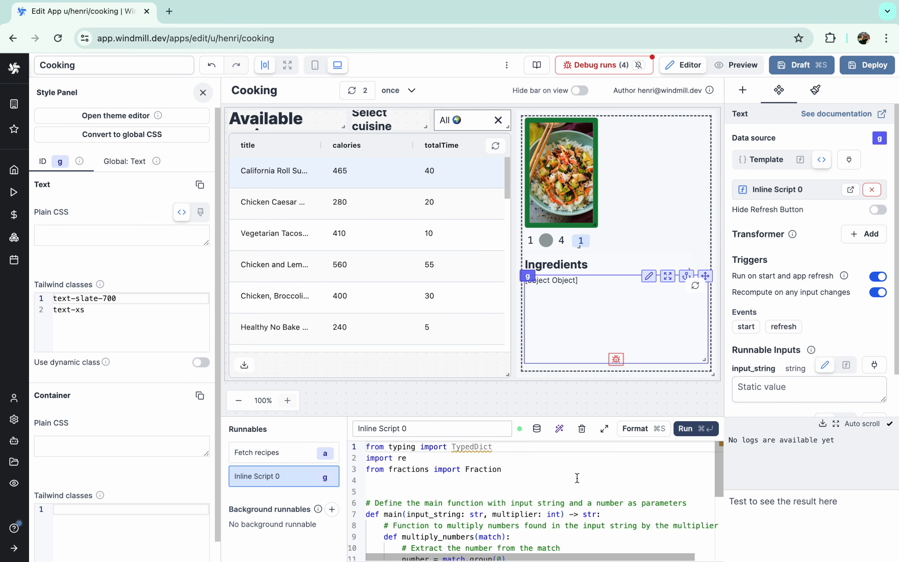
triple_click(551, 449)
key("BackSpace")
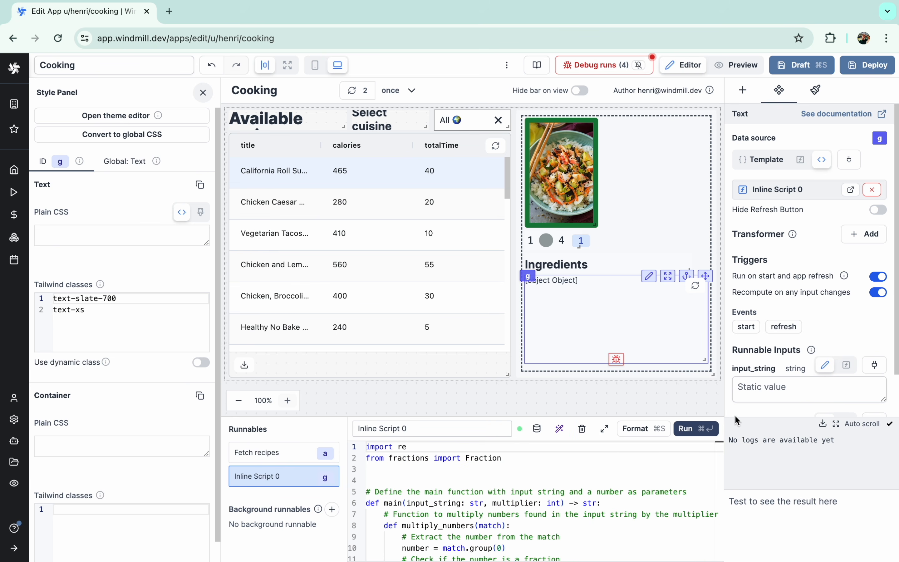
left_click(875, 365)
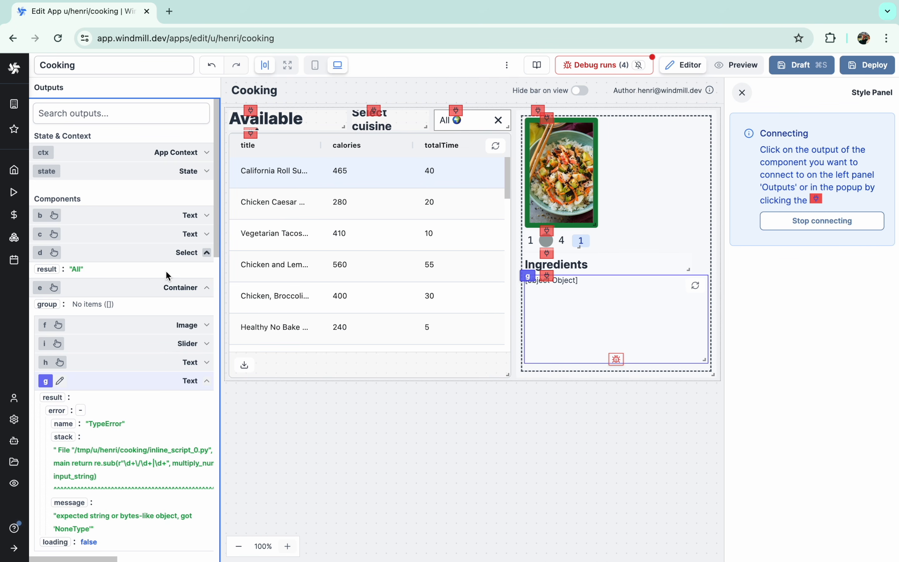
scroll(159, 253, "down", 15)
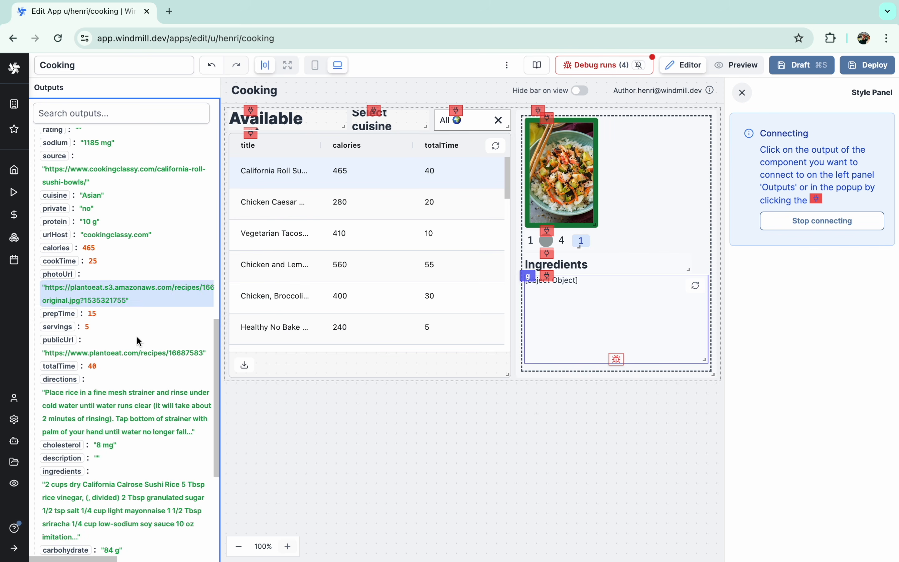
left_click(64, 380)
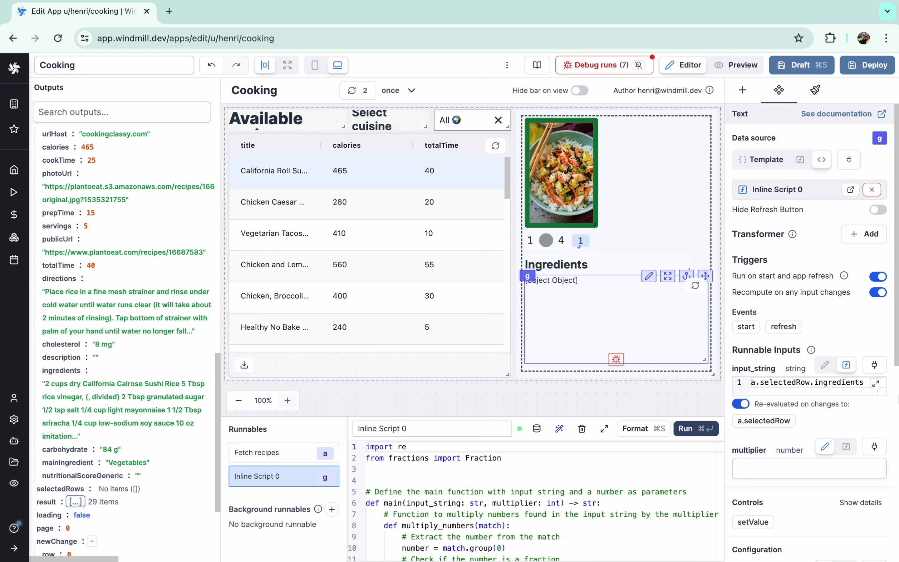
left_click(875, 450)
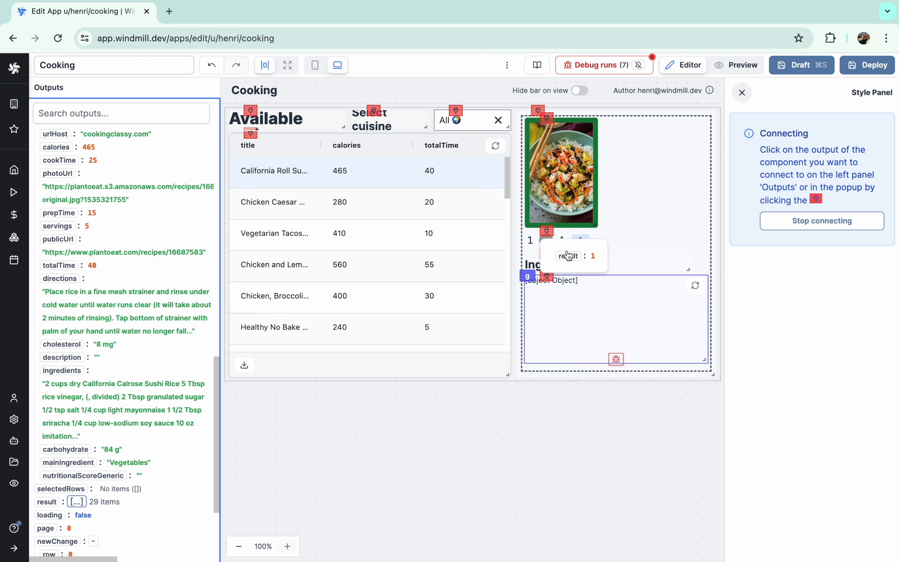
left_click(567, 259)
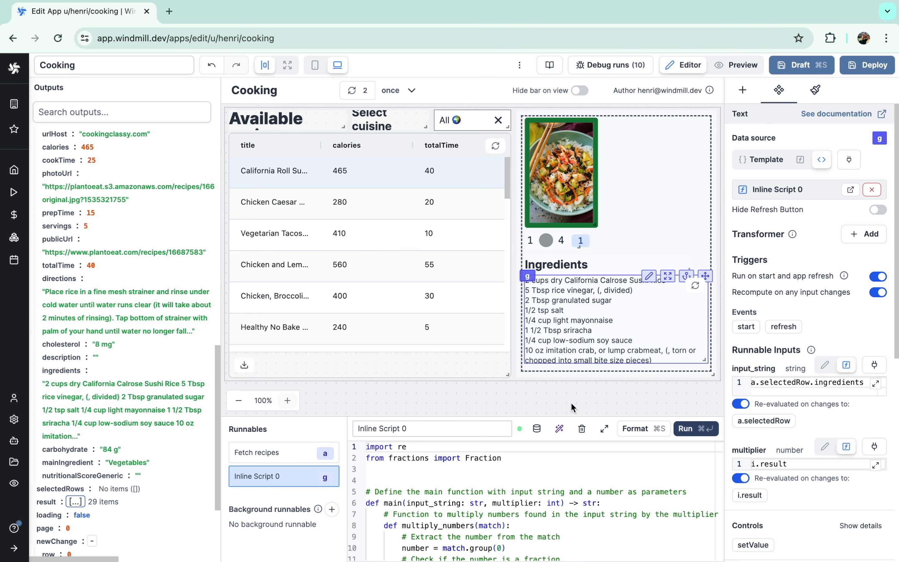
- Preview the Chicken, Broccoli Risotto recipe and drag servings to 4 to test scaling
left_click(726, 66)
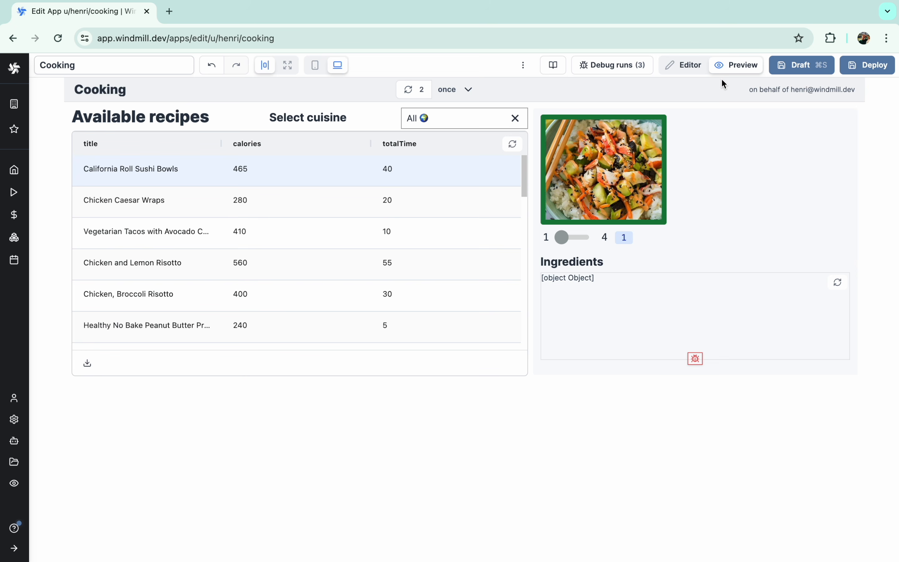
left_click(373, 293)
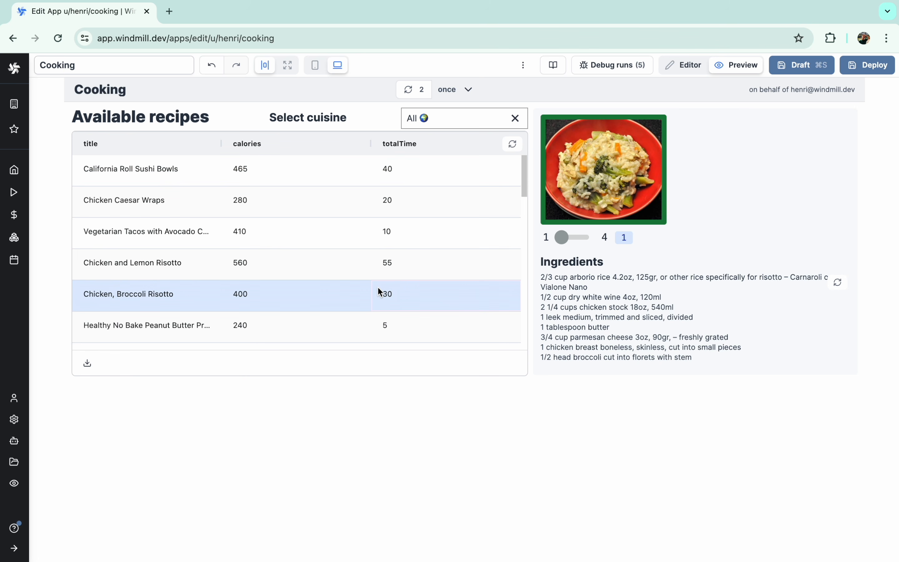
left_click_drag(563, 244, 524, 242)
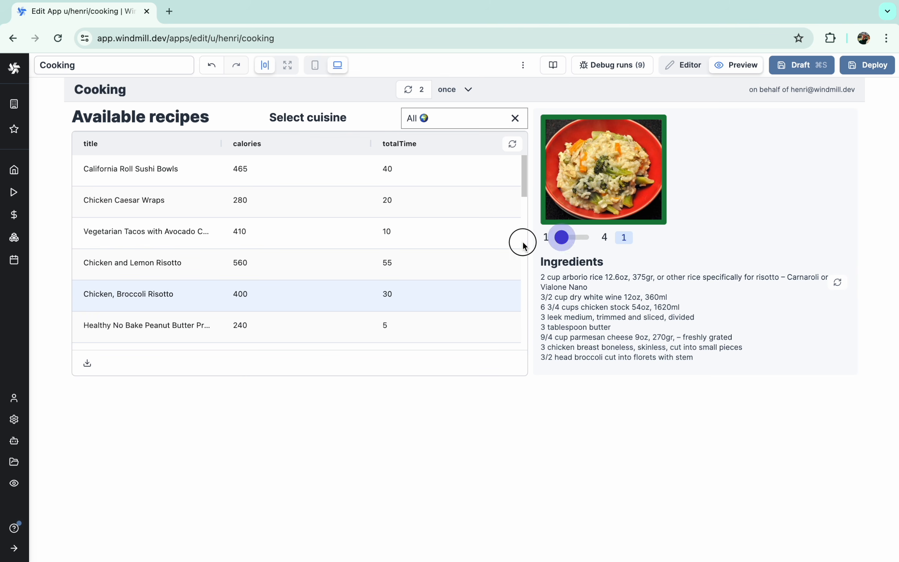
- Add an Icon component to the recipe panel and place it beside the servings slider
left_click(686, 66)
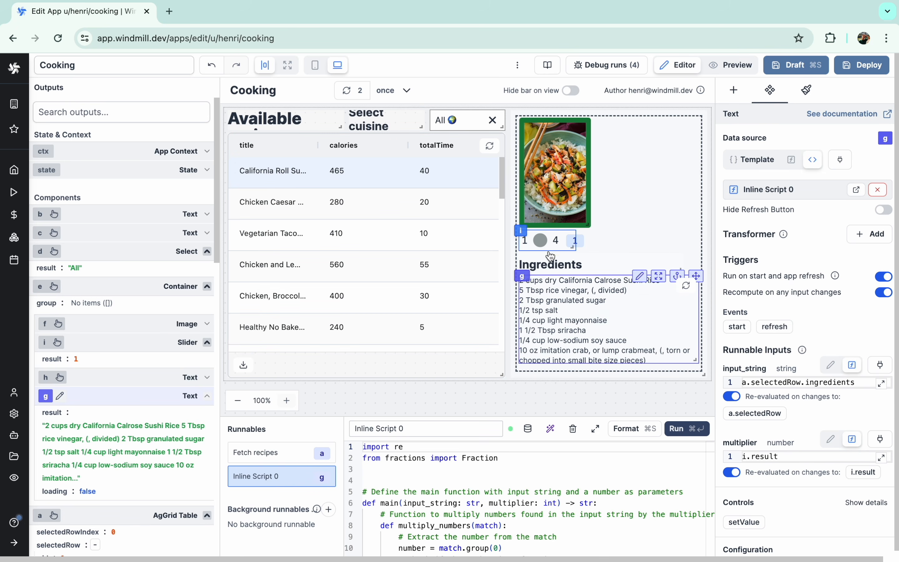
left_click(523, 231)
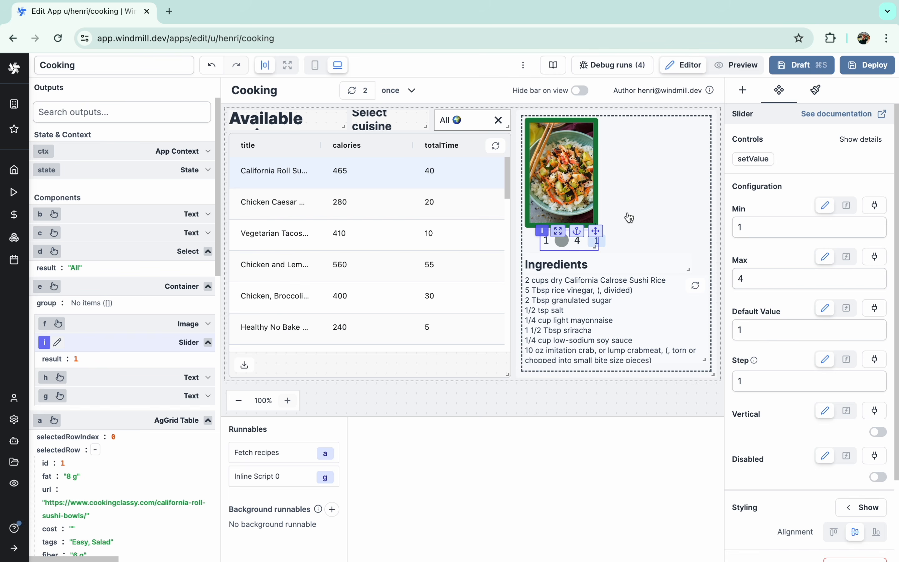
left_click(742, 90)
type("icon")
left_click(759, 188)
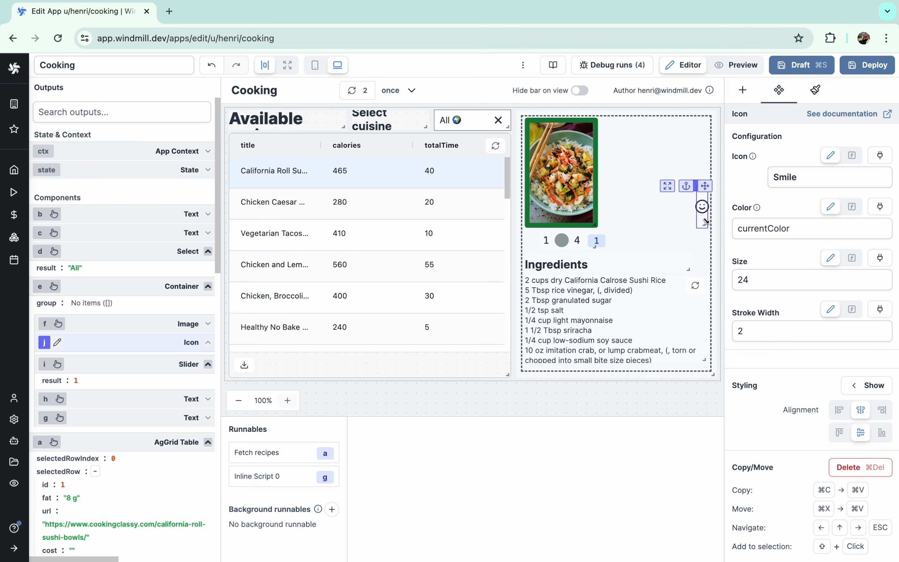
left_click_drag(705, 185, 534, 229)
- Set the icon's image to person-standing
left_click(797, 177)
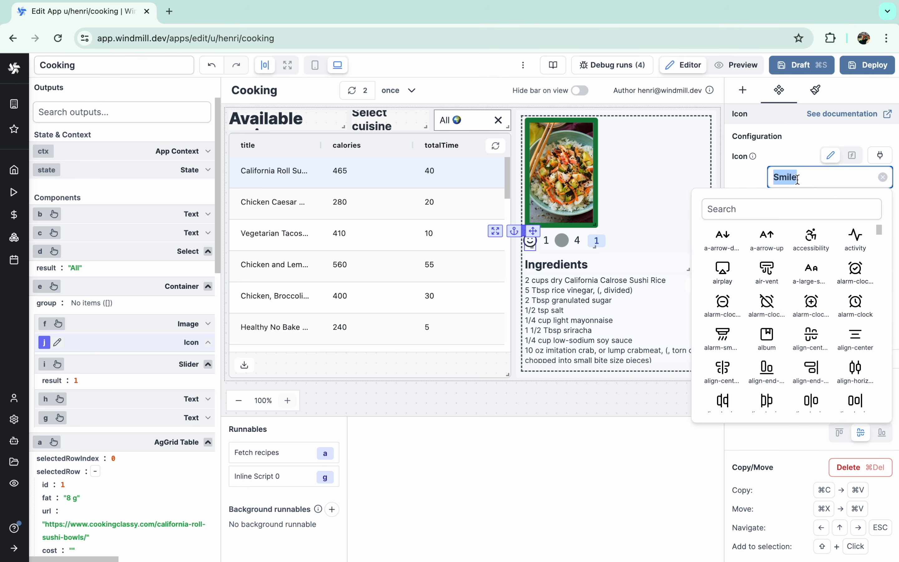
left_click(752, 207)
type("person")
left_click(722, 296)
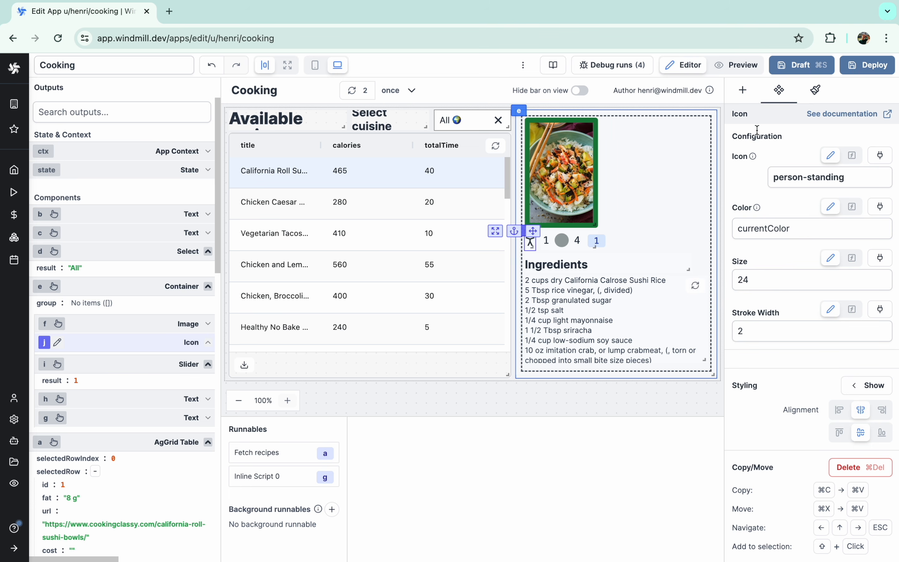
- Preview the app with servings at 4 across several recipes, then return to the editor
left_click(736, 65)
left_click_drag(587, 236, 615, 242)
left_click(427, 263)
left_click(372, 327)
left_click(361, 241)
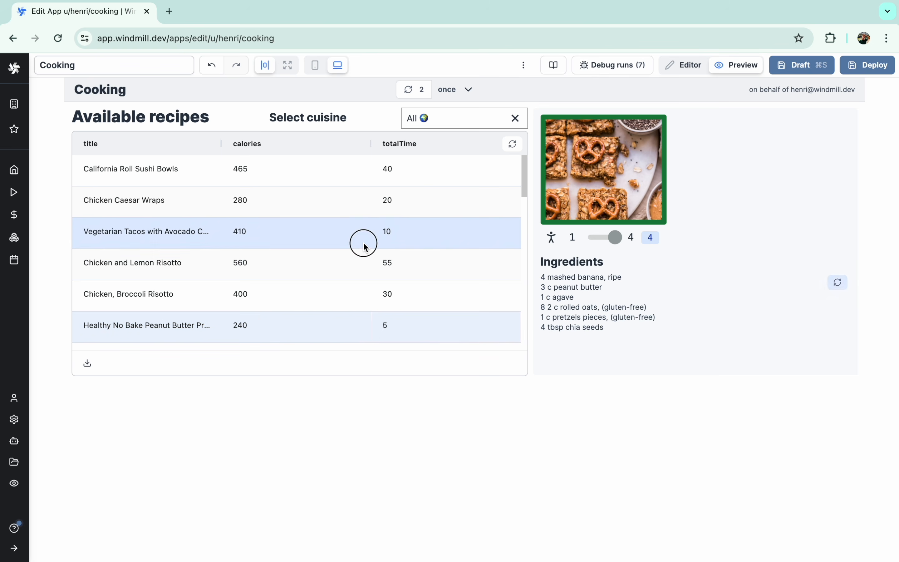
left_click(365, 204)
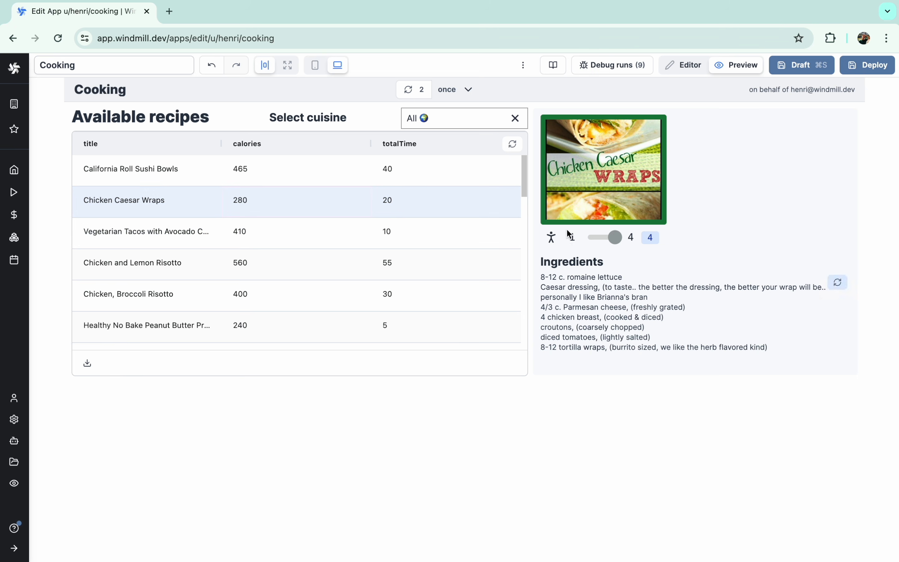
left_click(686, 64)
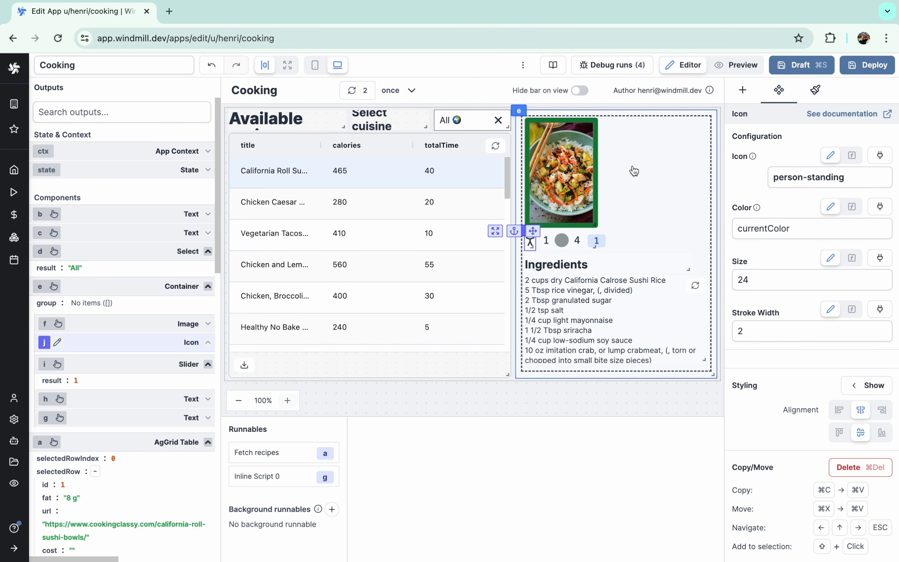
- Add a Button to the recipe container beside the servings row
left_click(743, 91)
type("but")
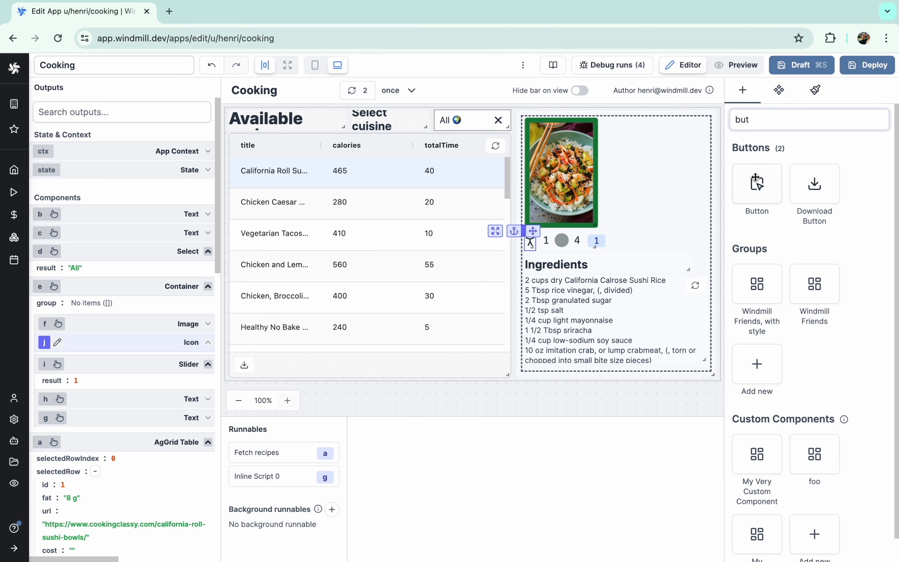
left_click(755, 178)
left_click_drag(701, 187, 659, 231)
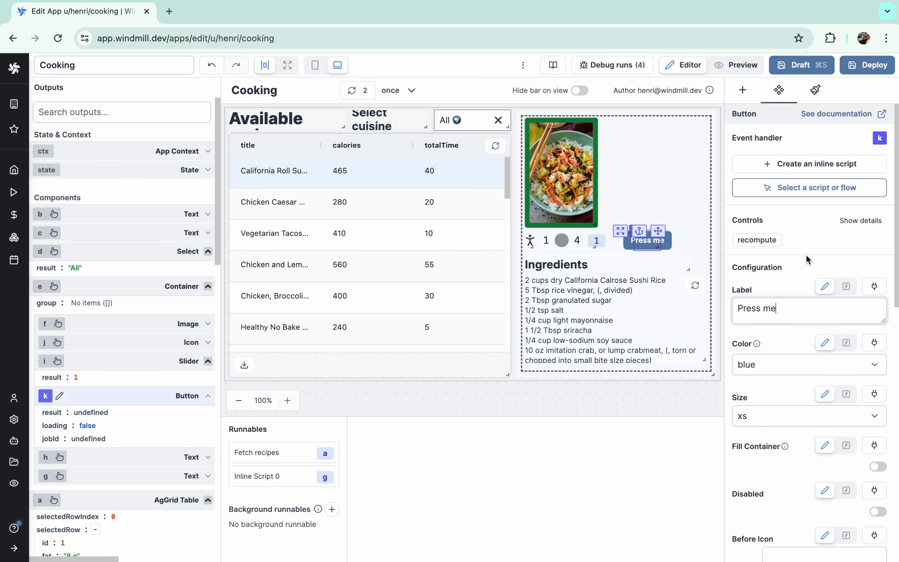
- Set the button's On Success action to 'Go to an url' linked to a.selectedRow.url
scroll(802, 291, "down", 10)
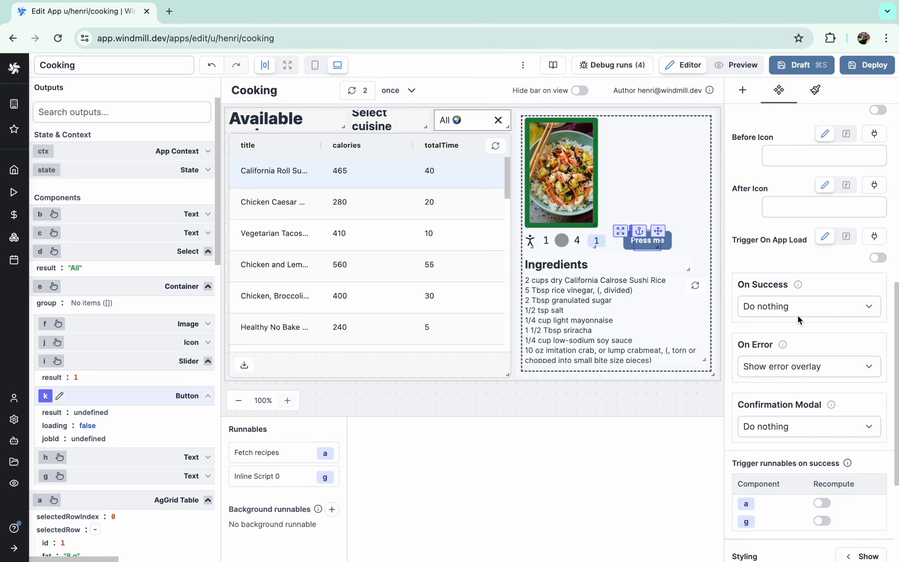
left_click(798, 316)
left_click(790, 322)
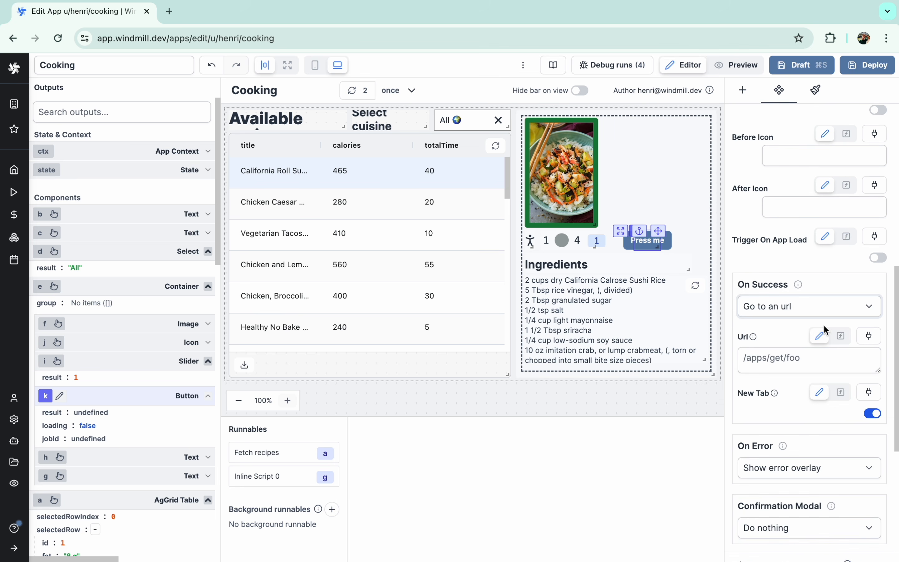
left_click(869, 336)
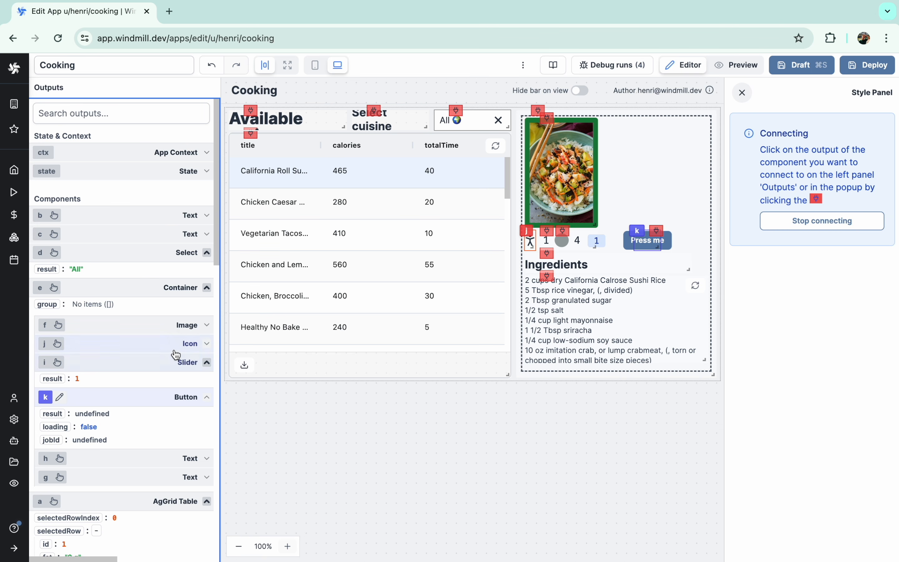
scroll(176, 355, "down", 10)
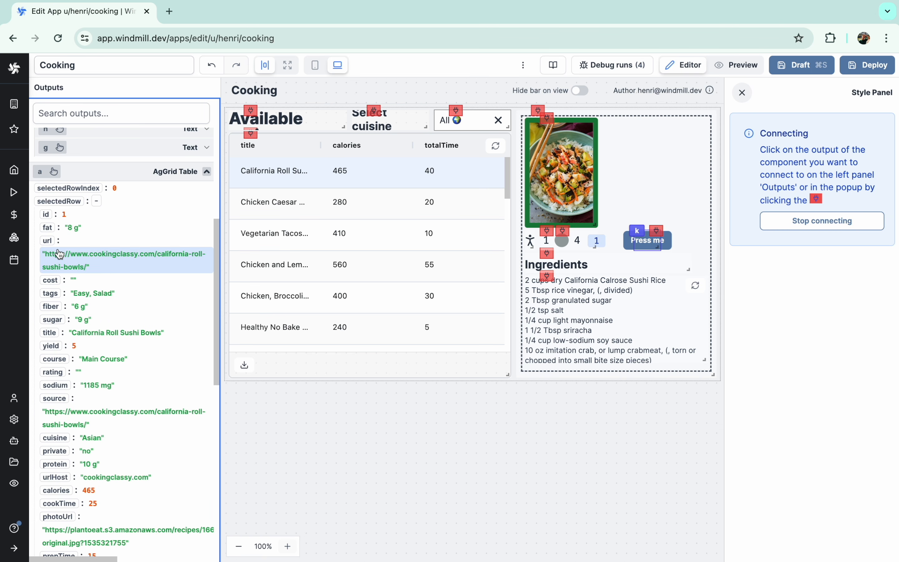
left_click(49, 245)
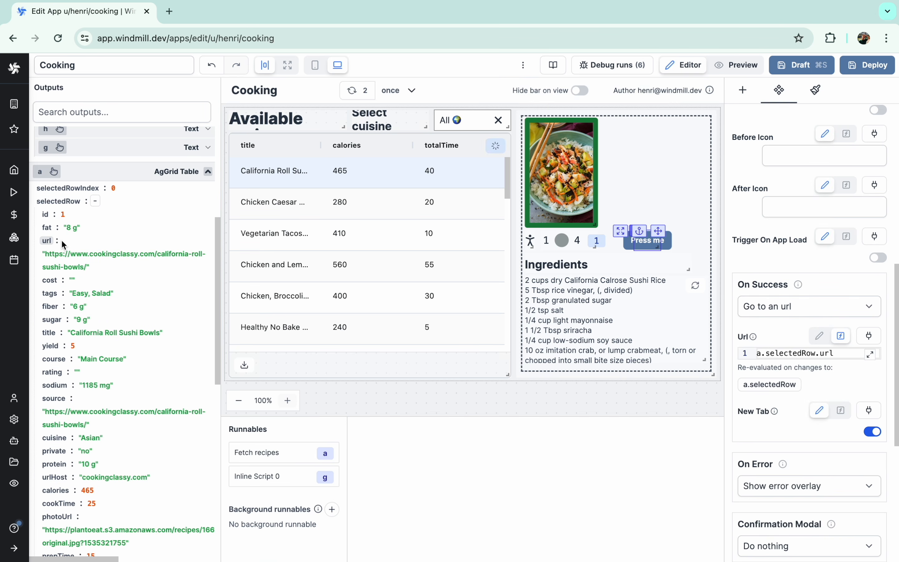
- Confirm the button opens the recipe page, then relabel it 'Recipe'
left_click(639, 241)
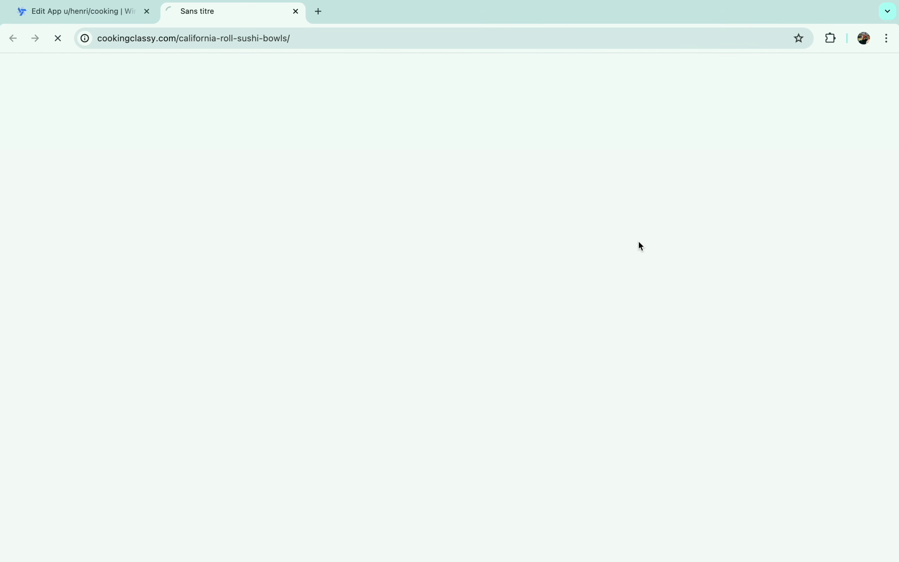
key("super+w")
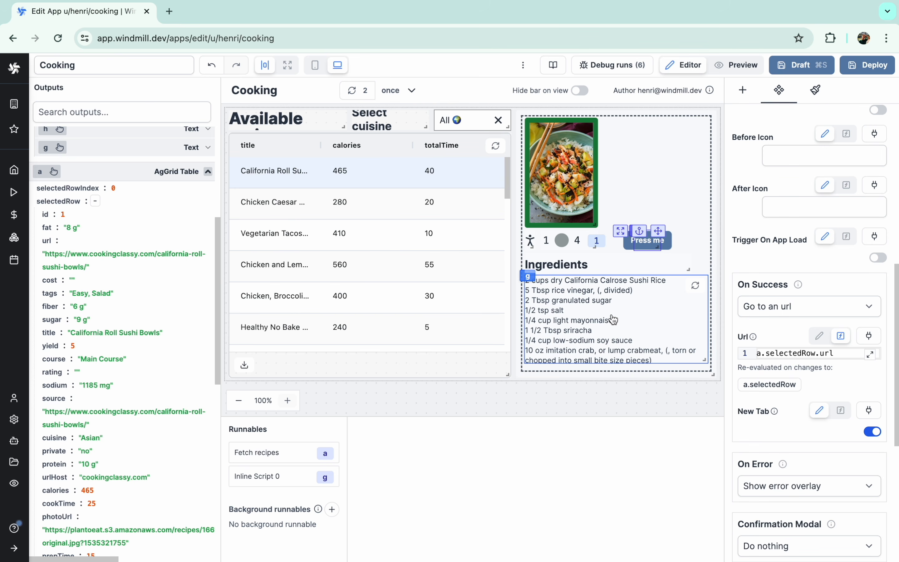
scroll(771, 296, "up", 10)
triple_click(778, 308)
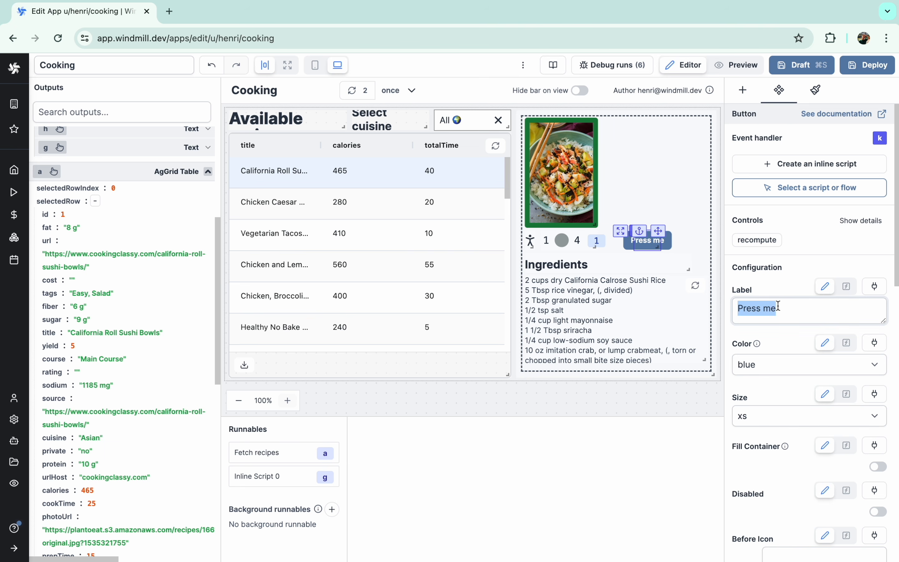
left_click(678, 193)
left_click(638, 230)
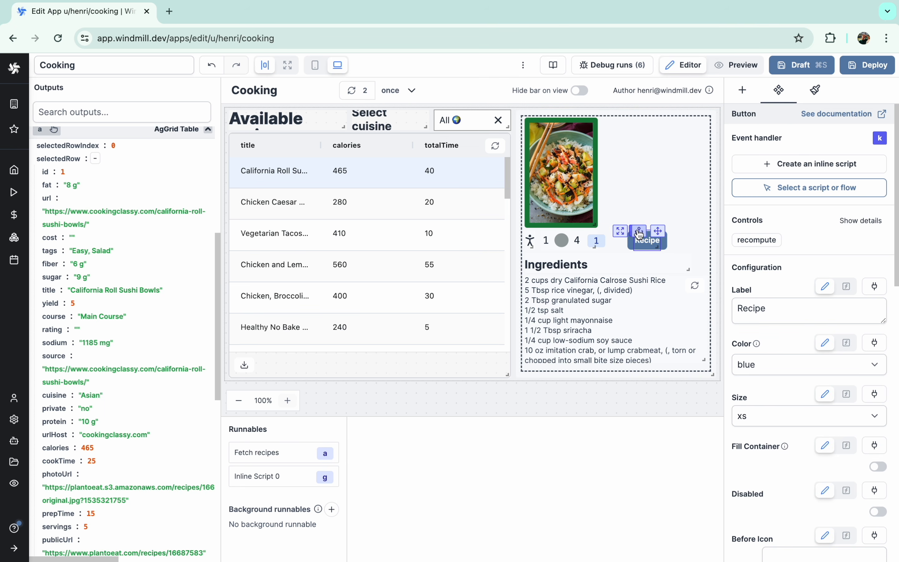
- Load tailwindui.com in a new browser tab
key("super+t")
type("tailwindm")
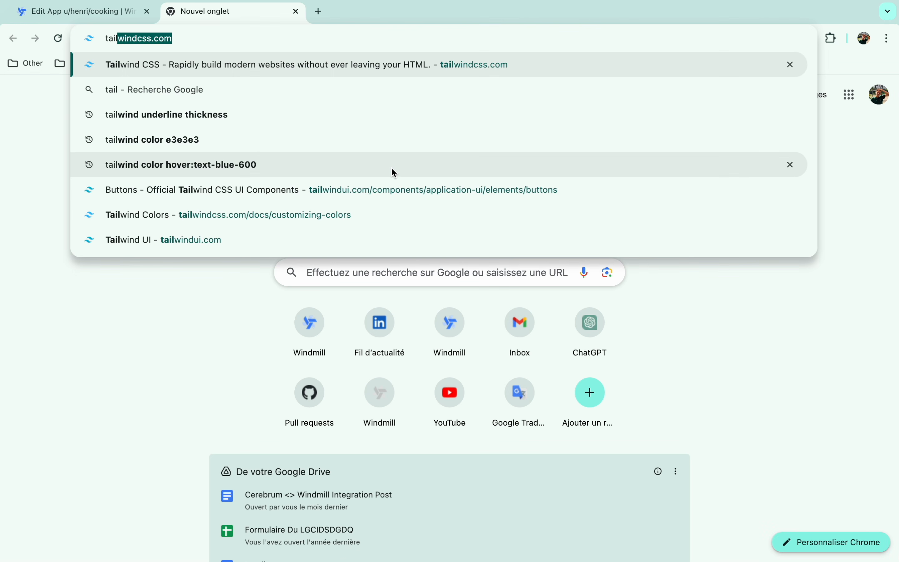
key("BackSpace")
type("ui")
key("Right")
key("alt+shift+Left")
key("alt+shift+Left")
key("alt+shift+Left")
key("alt+shift+Left")
key("alt+shift+Left")
key("alt+shift+Left")
key("alt+shift+Left")
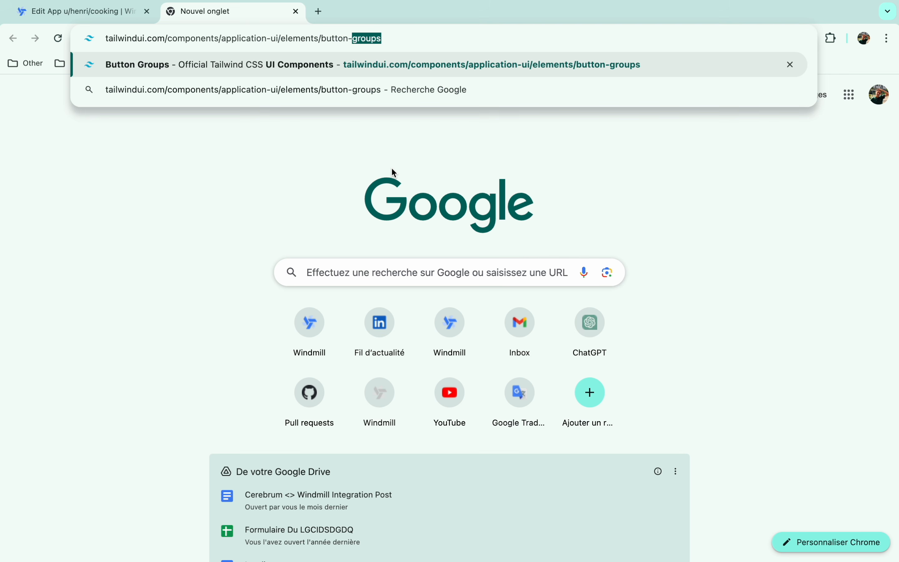
type("com")
key("Return")
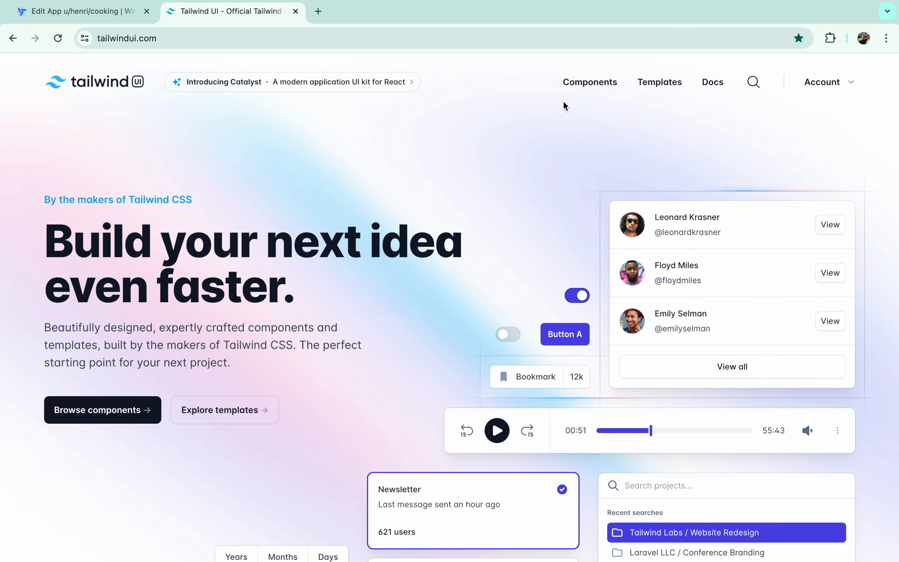
- Find the Buttons components, show the primary buttons' code and copy a class list
left_click(603, 89)
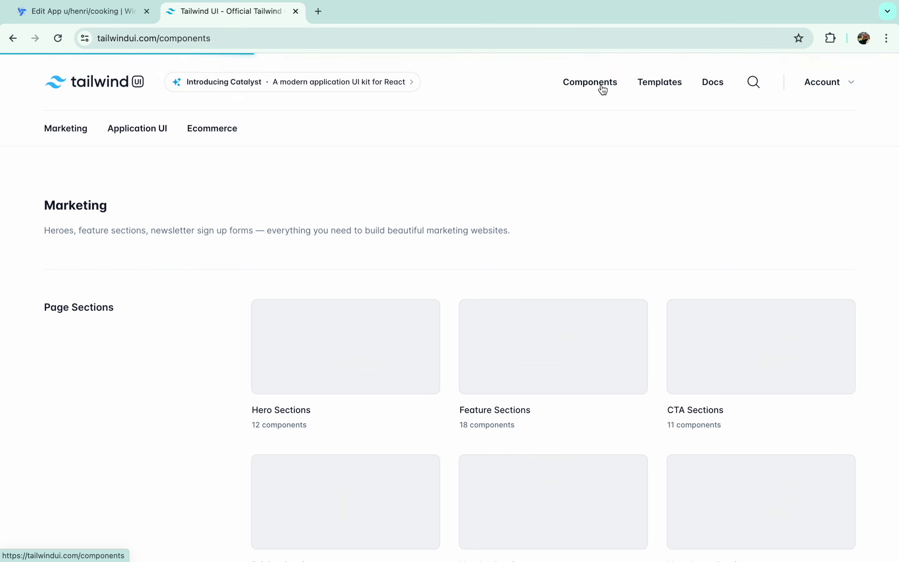
left_click(748, 88)
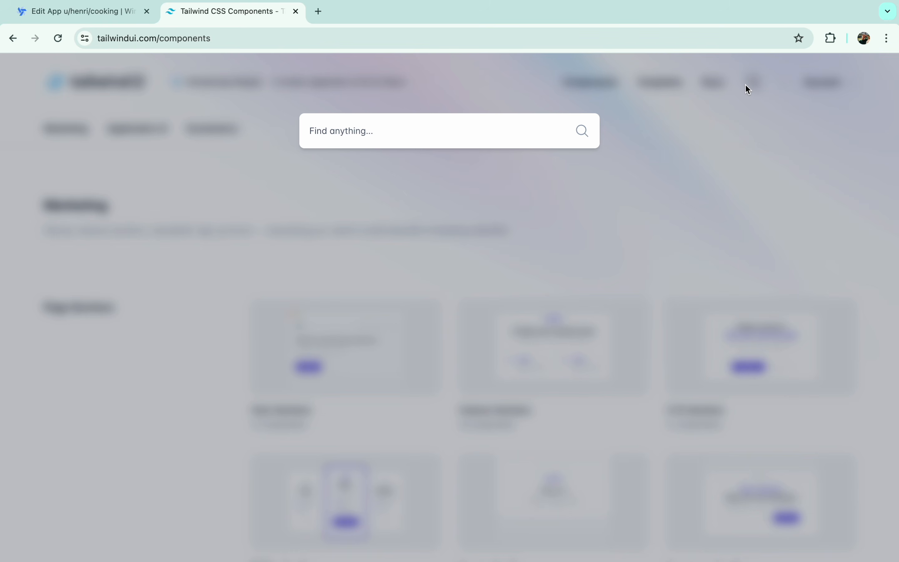
type("butto")
left_click(500, 207)
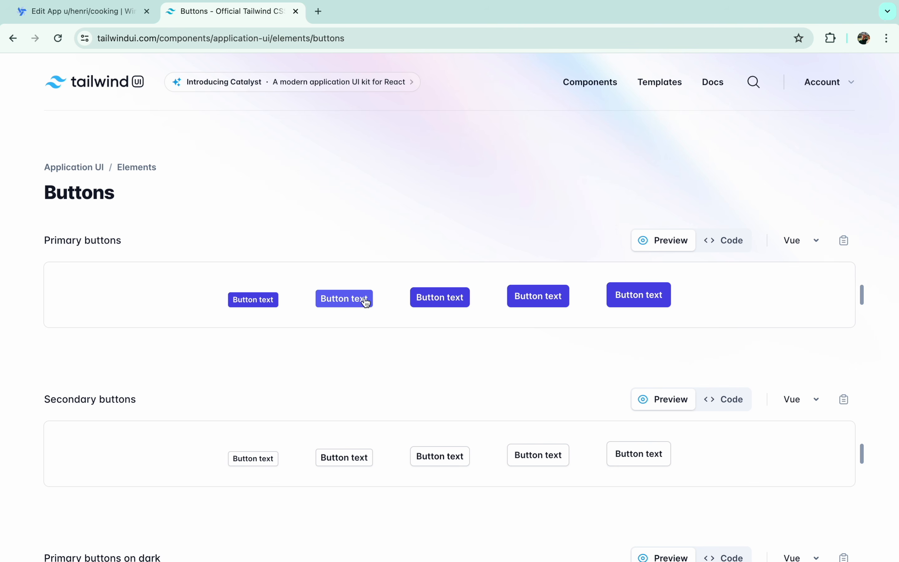
scroll(363, 303, "down", 5)
scroll(363, 307, "up", 8)
left_click(728, 240)
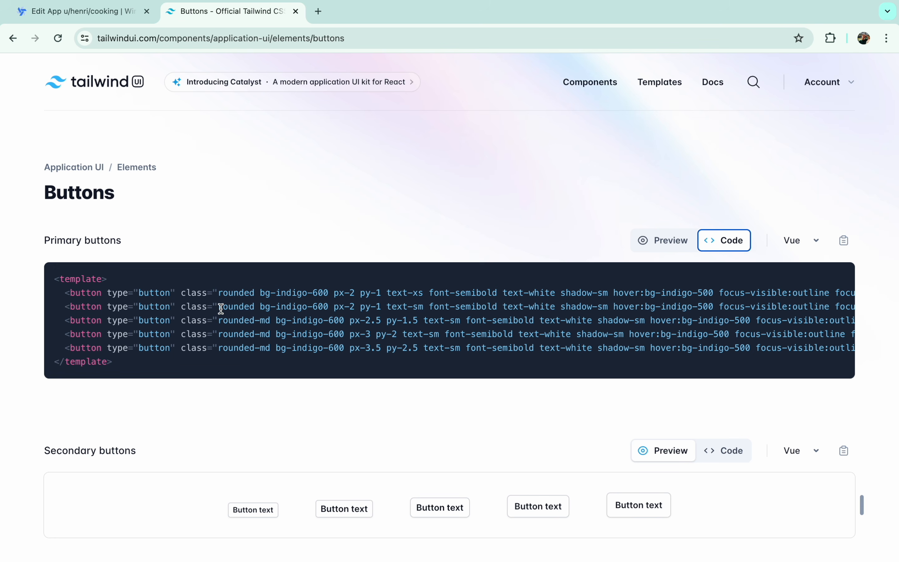
left_click_drag(221, 308, 698, 303)
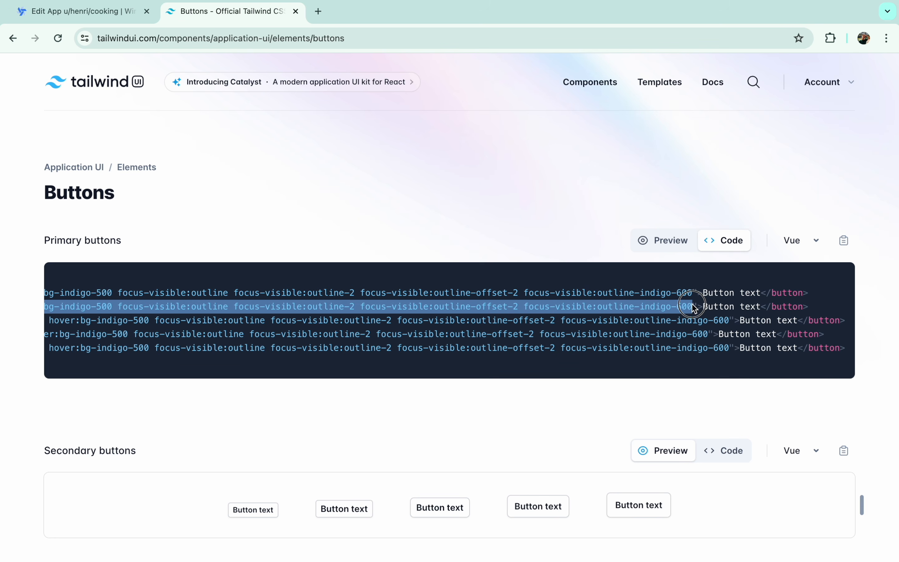
key("ctrl+shift+Tab")
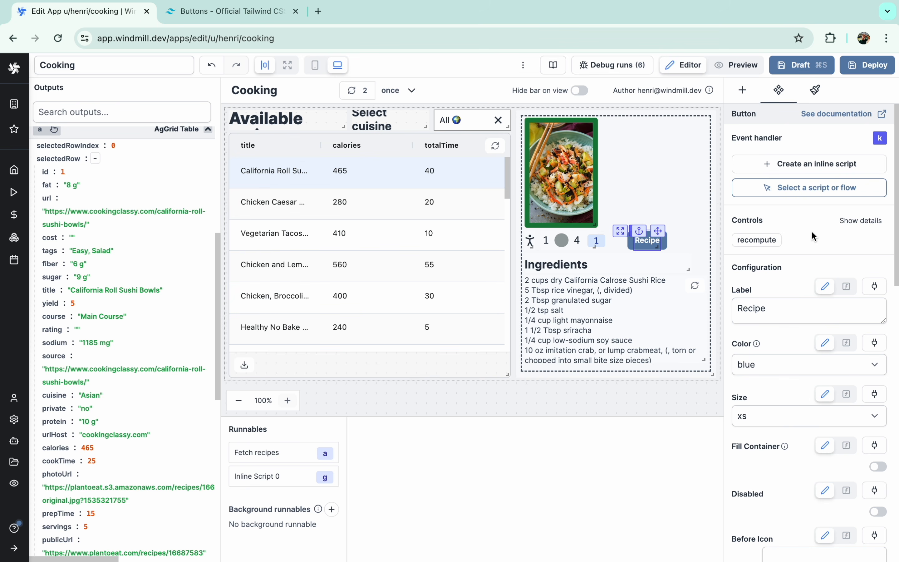
- Paste the copied Tailwind classes into the Recipe button's Tailwind classes field
scroll(813, 237, "down", 10)
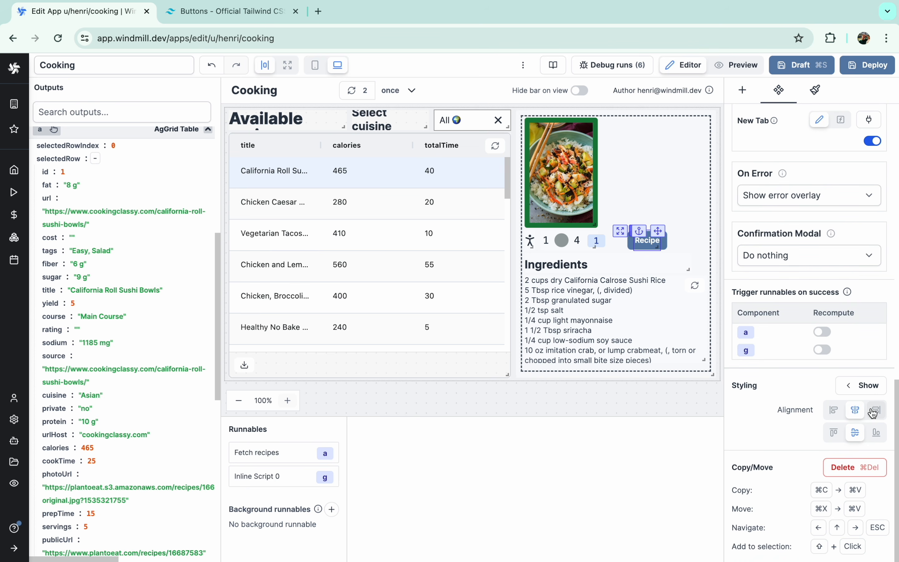
left_click(867, 388)
left_click(182, 311)
key("super+v")
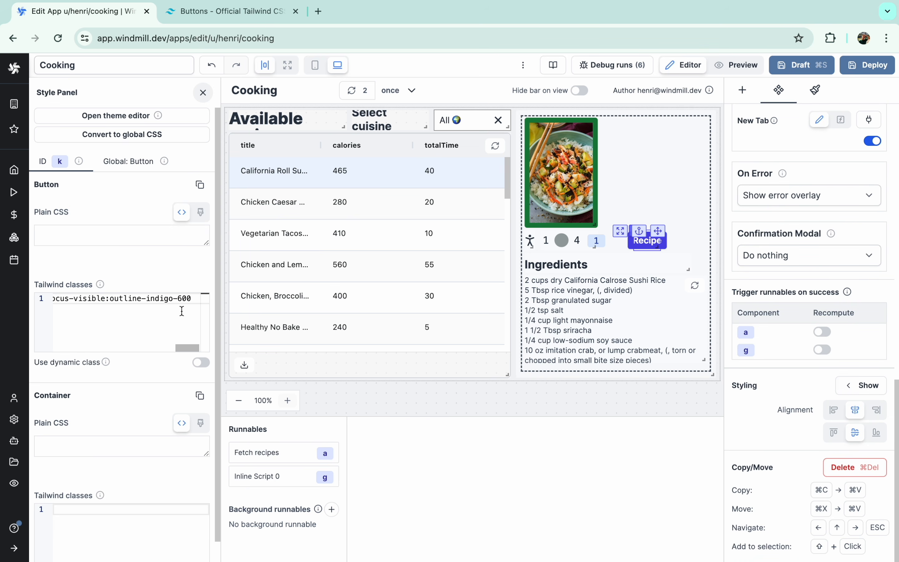
- Preview the indigo Recipe button and confirm it still opens the recipe page
left_click(729, 71)
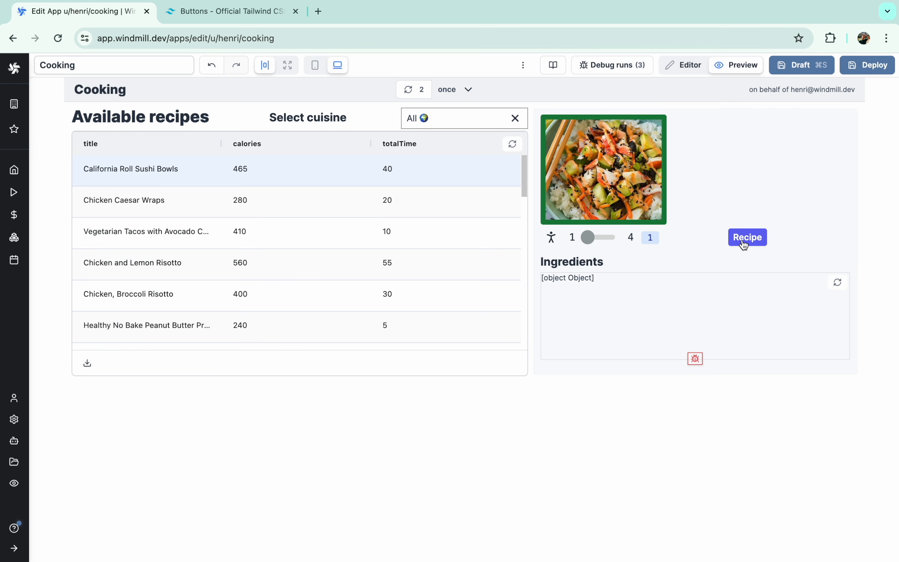
left_click(744, 238)
key("super+w")
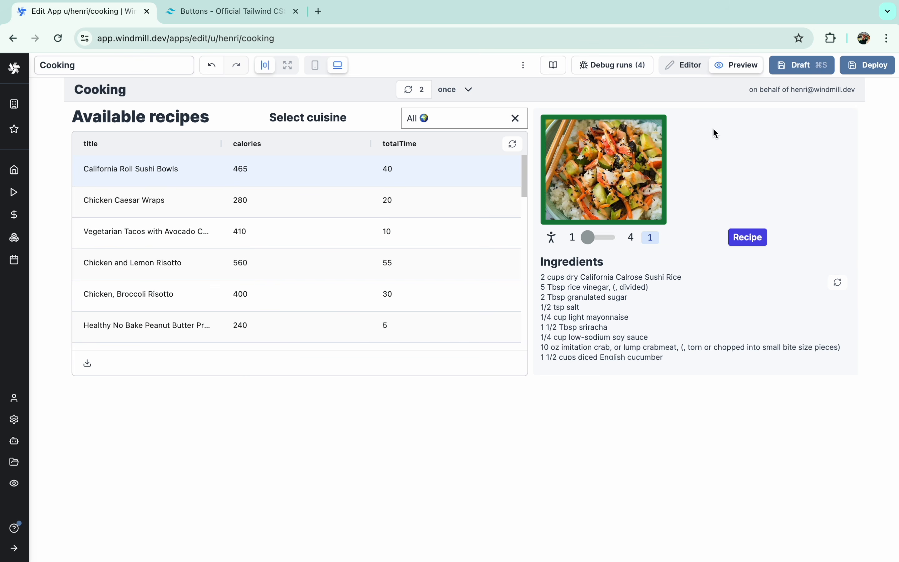
left_click(693, 72)
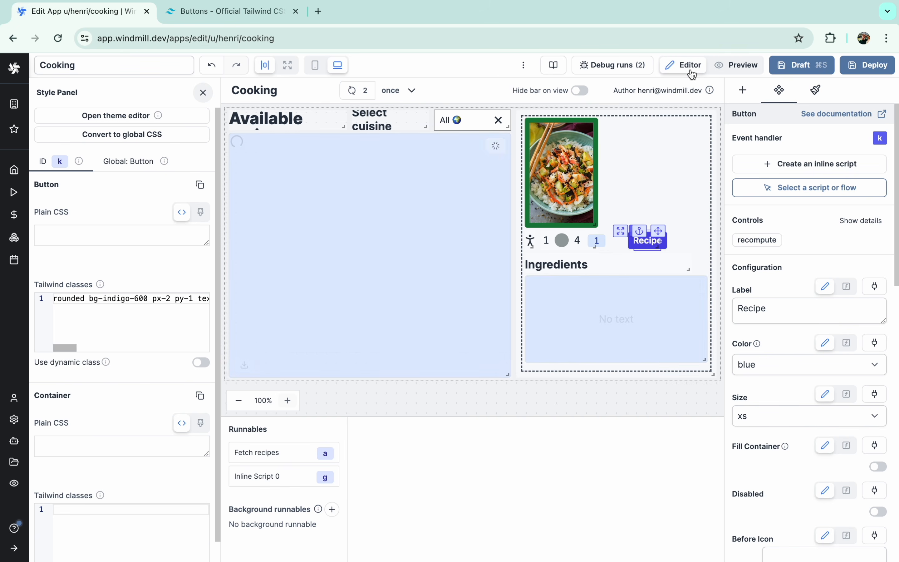
left_click(632, 168)
- Add a container beside the recipe image and reposition the Recipe button and Ingredients heading
left_click(737, 90)
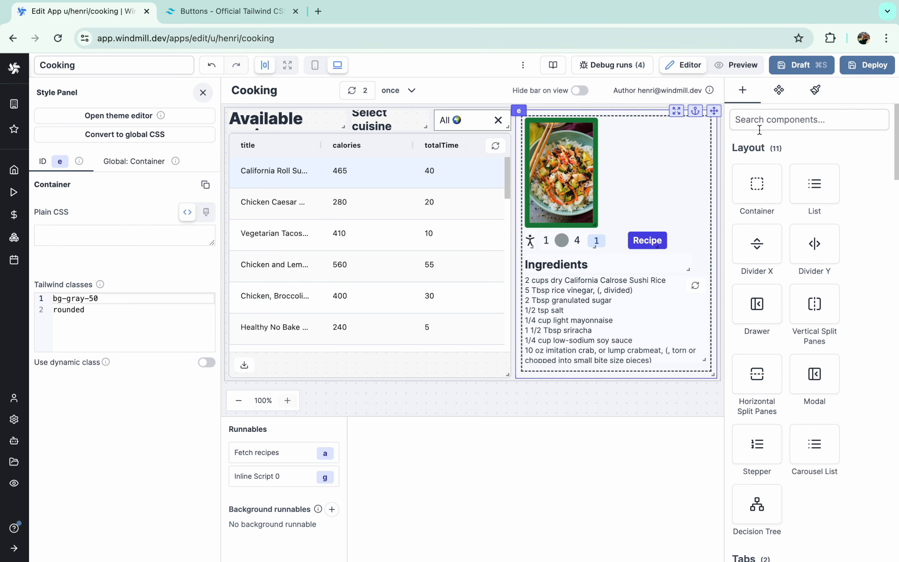
type("cont")
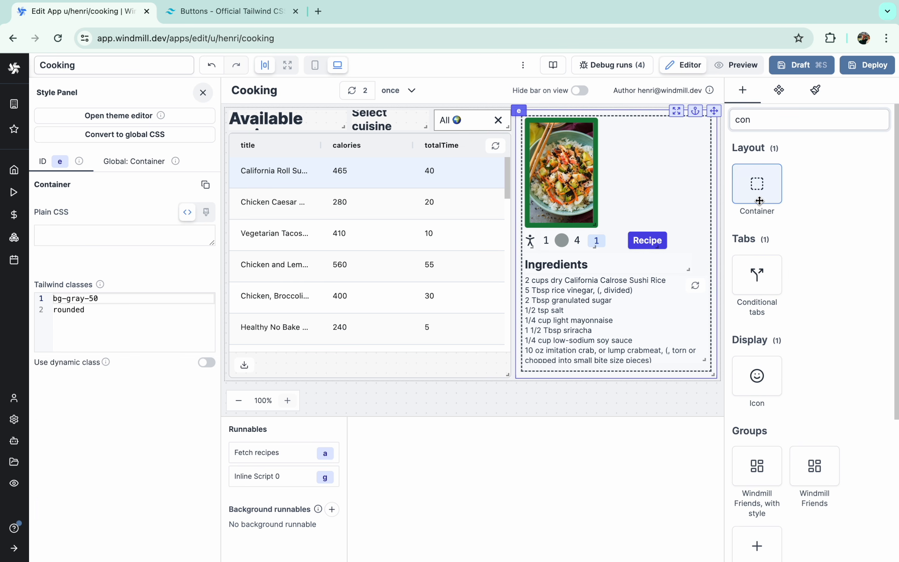
left_click(761, 202)
left_click_drag(588, 389, 668, 115)
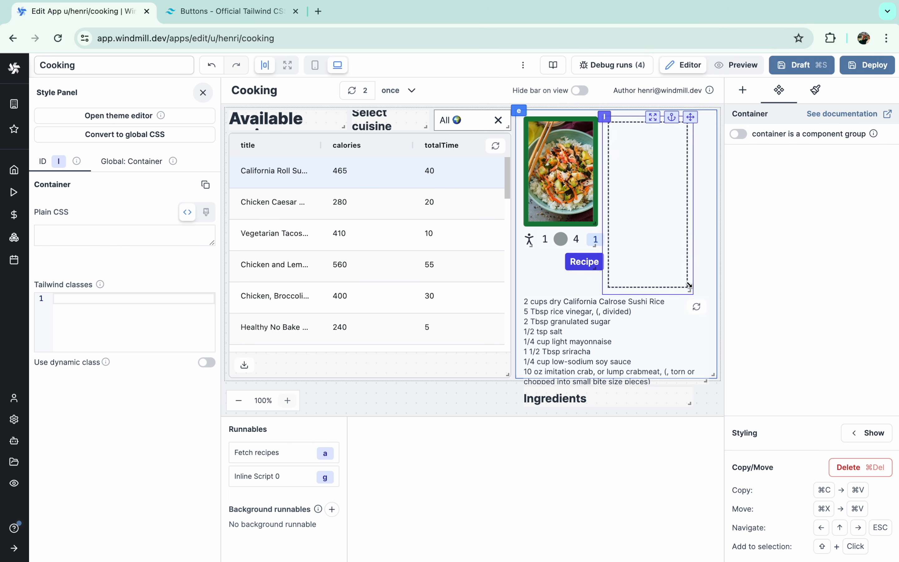
left_click_drag(691, 288, 698, 205)
left_click_drag(574, 250, 642, 228)
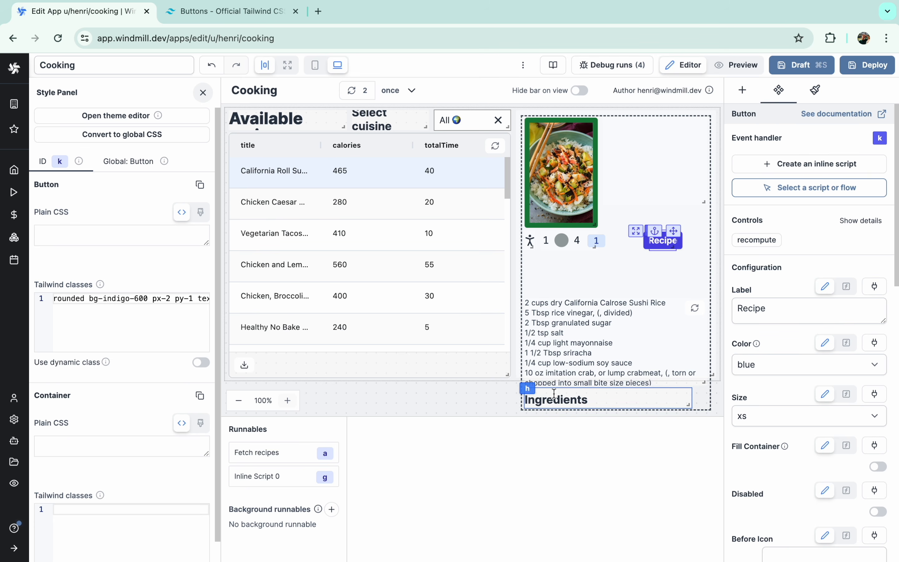
left_click_drag(526, 392, 523, 253)
left_click_drag(519, 302, 518, 277)
- Resize the empty container and style it with bg-white and rounded-2xl, then preview
left_click(625, 172)
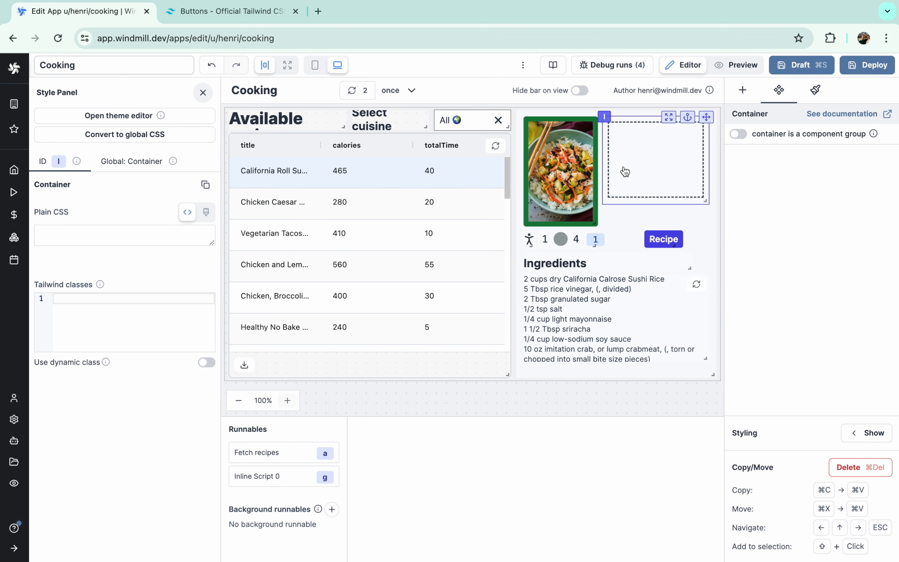
left_click_drag(703, 202, 702, 223)
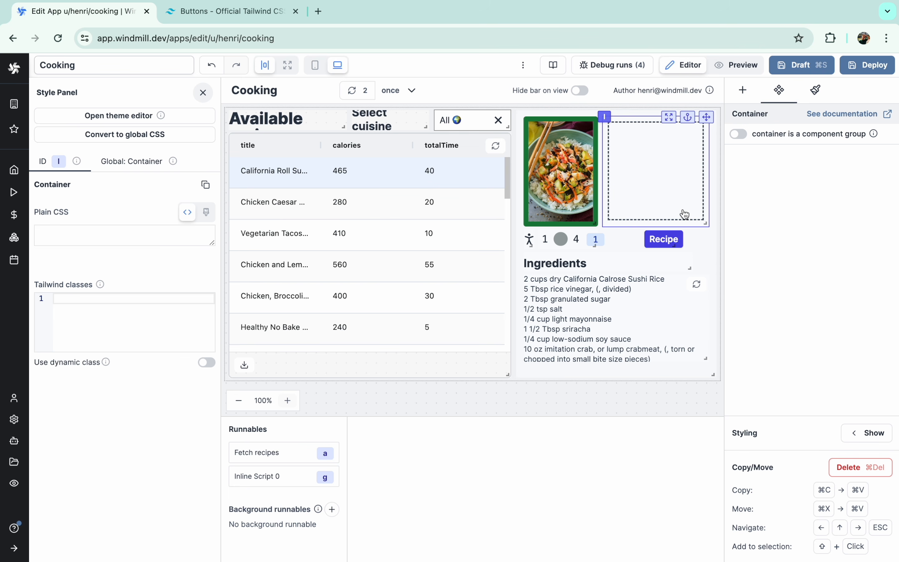
type("bg-white")
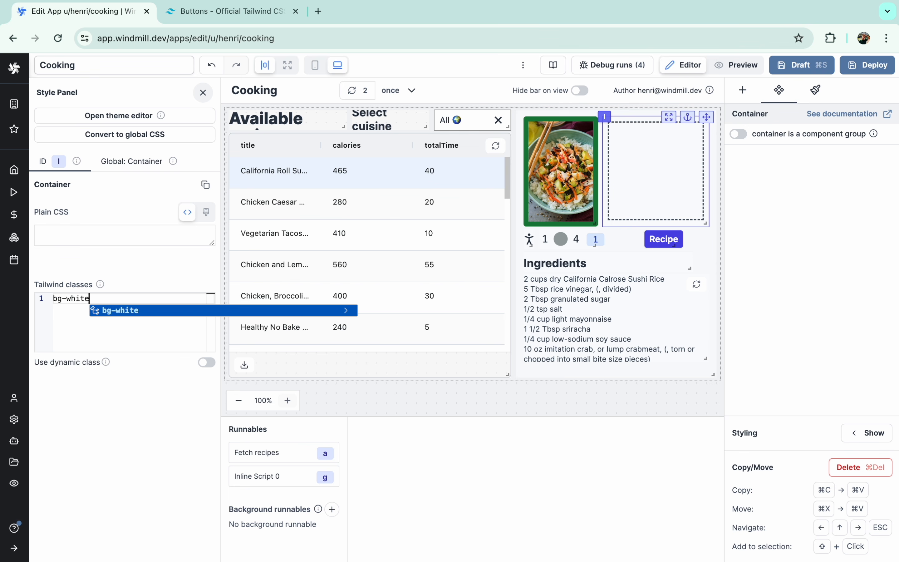
key("Return")
type("rounded-2xl")
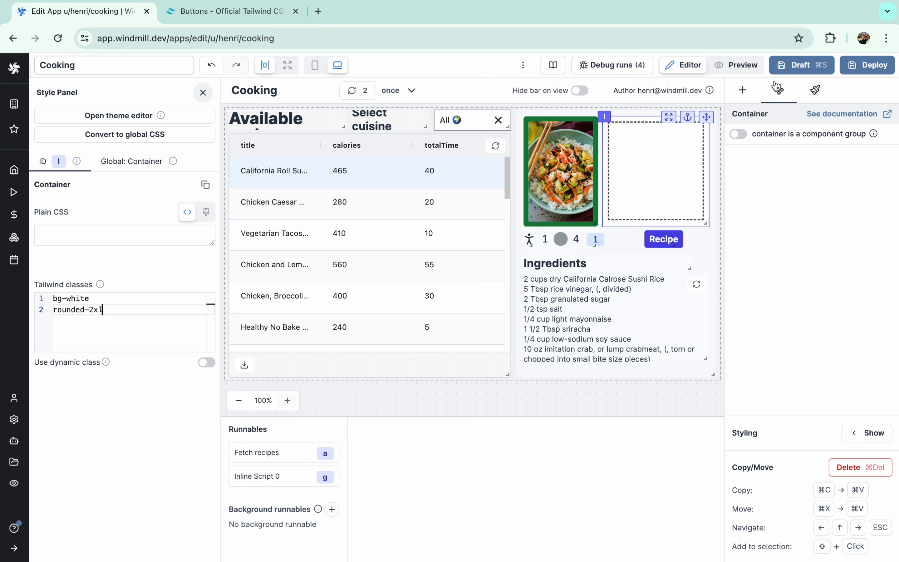
left_click(737, 65)
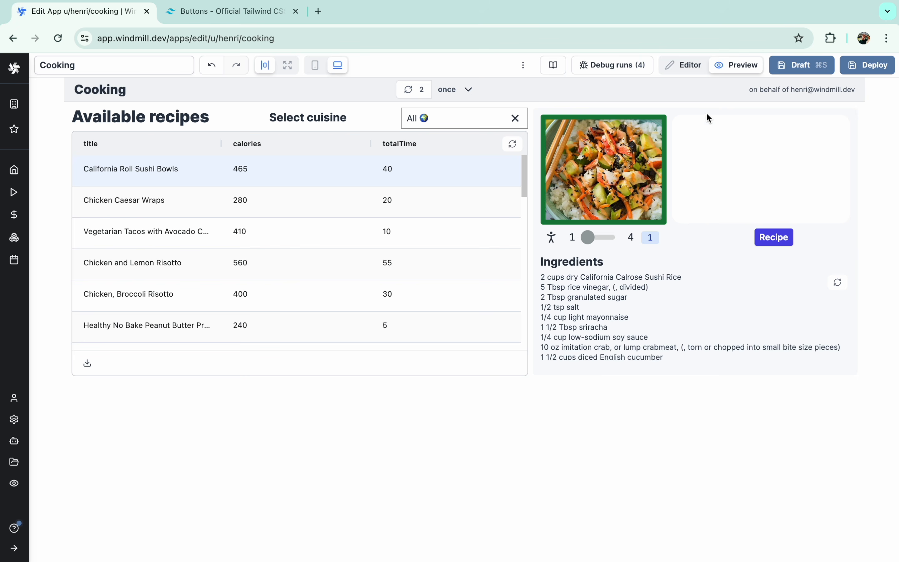
- Widen the recipes table and shift the recipe panel, cuisine picker and label one column right
left_click(683, 65)
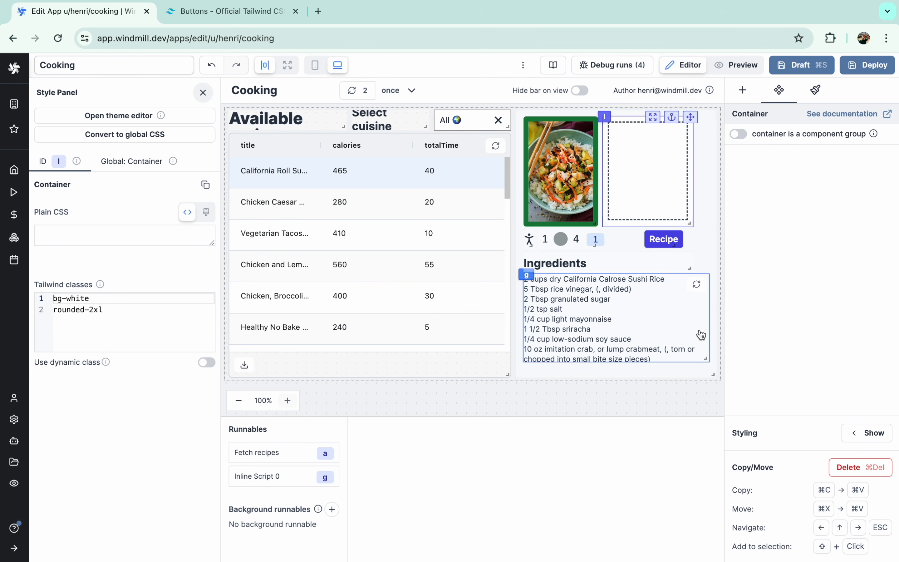
left_click_drag(713, 376, 673, 377)
left_click_drag(650, 222, 662, 224)
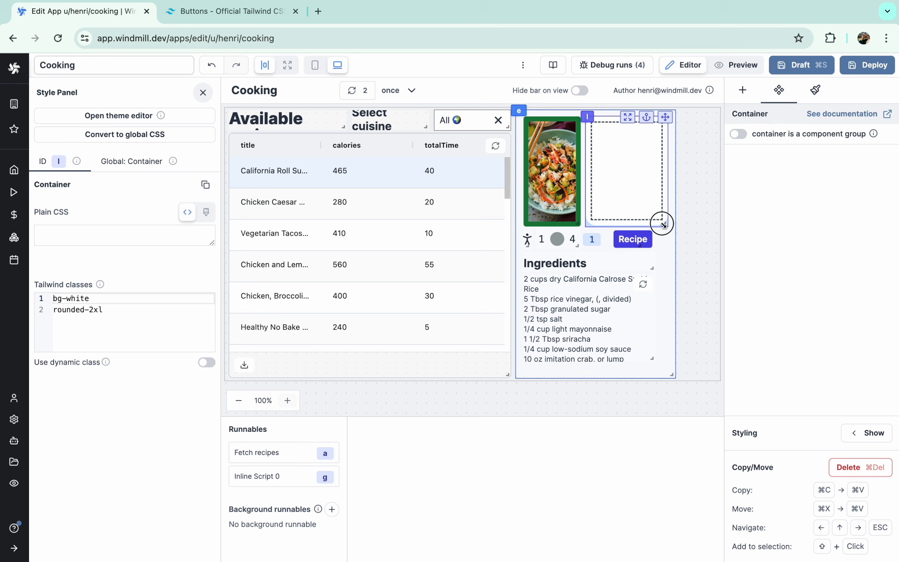
left_click_drag(522, 110, 564, 111)
left_click_drag(507, 375, 548, 375)
left_click_drag(440, 111, 480, 111)
left_click_drag(356, 111, 396, 111)
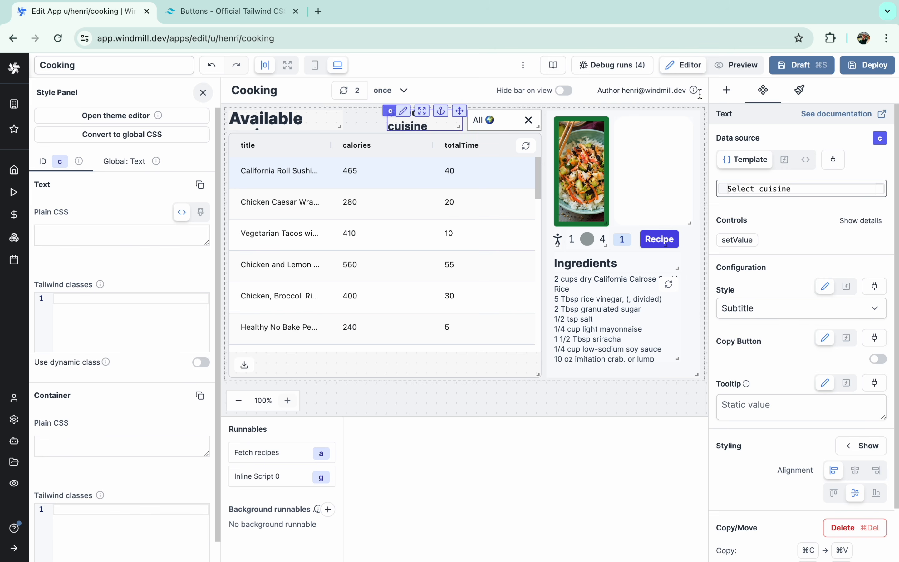
left_click(741, 66)
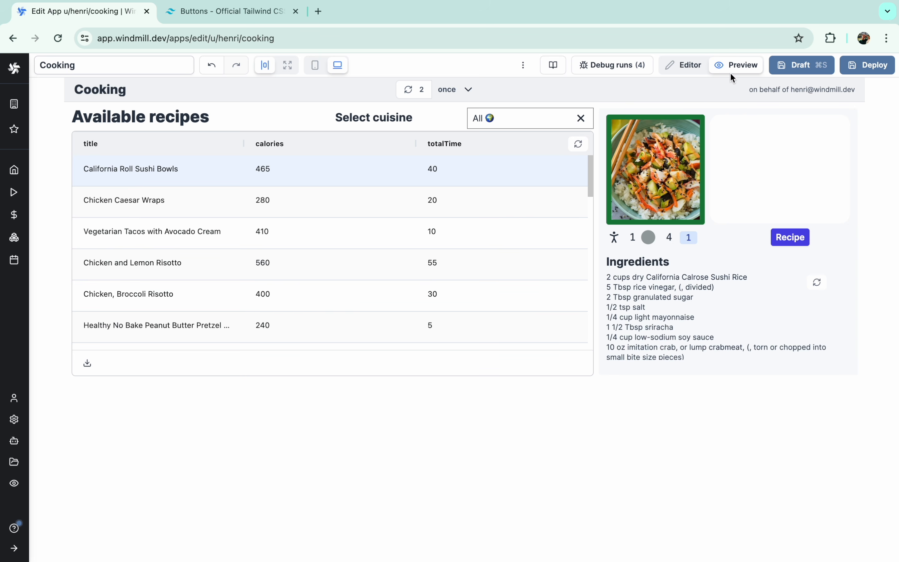
left_click(690, 68)
- Add a Text component inside the white container and give it the Subtitle style
left_click(662, 160)
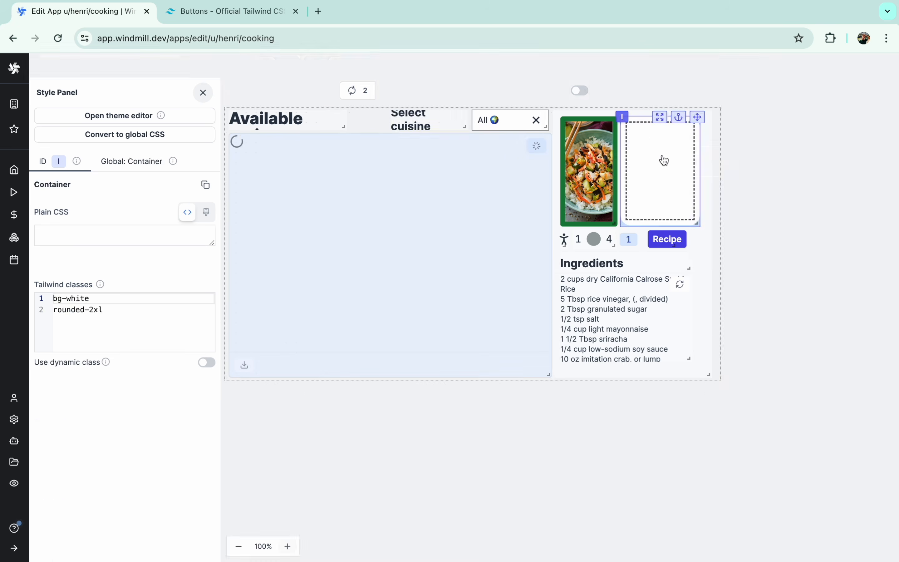
left_click(743, 91)
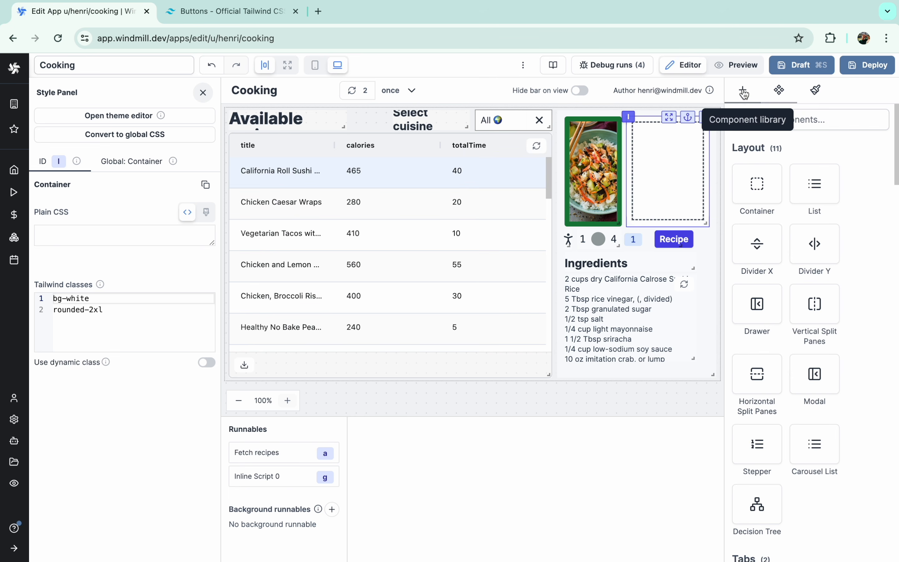
type("text")
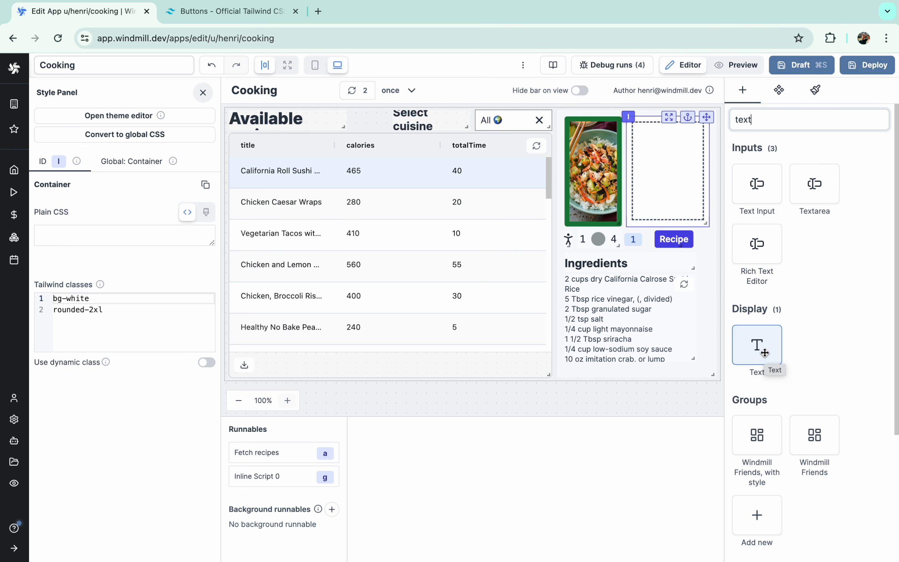
left_click(764, 352)
left_click(766, 327)
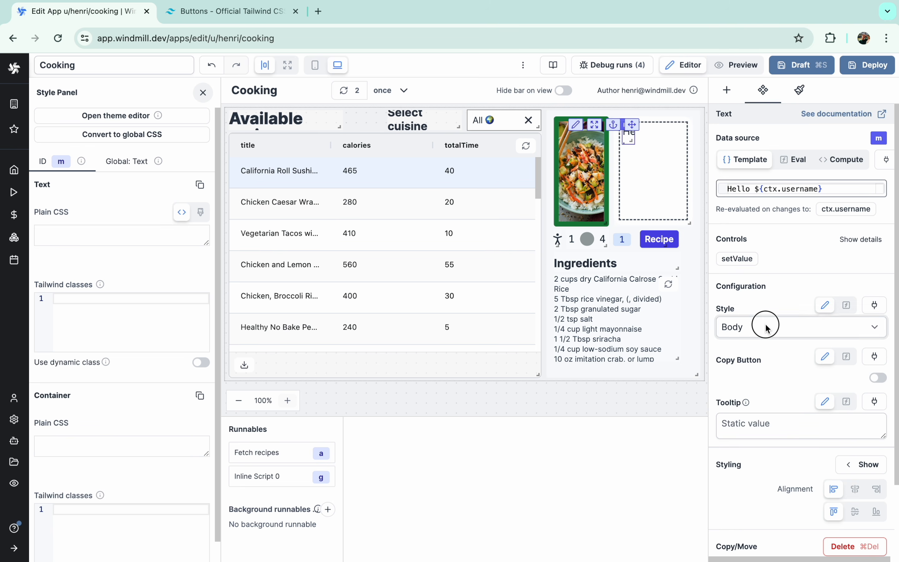
left_click(760, 316)
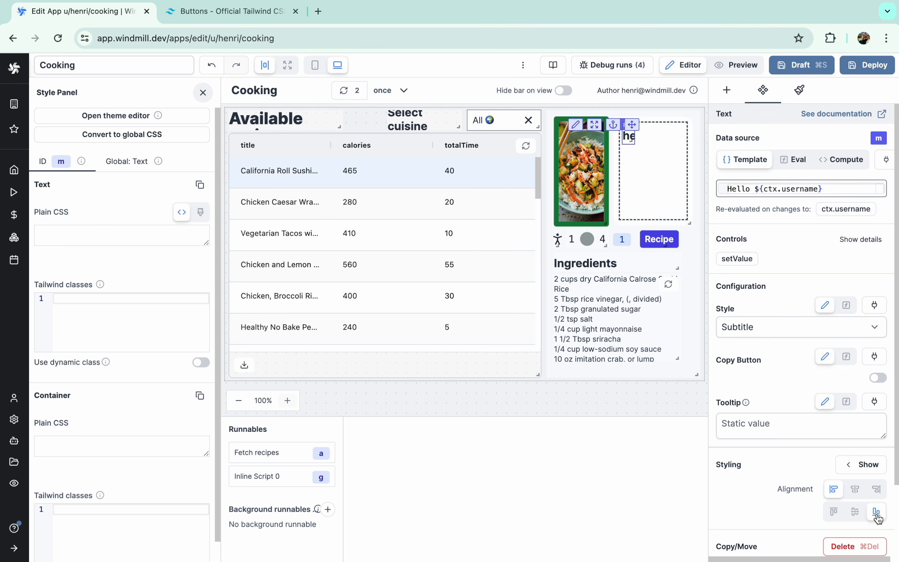
left_click(738, 69)
left_click(688, 70)
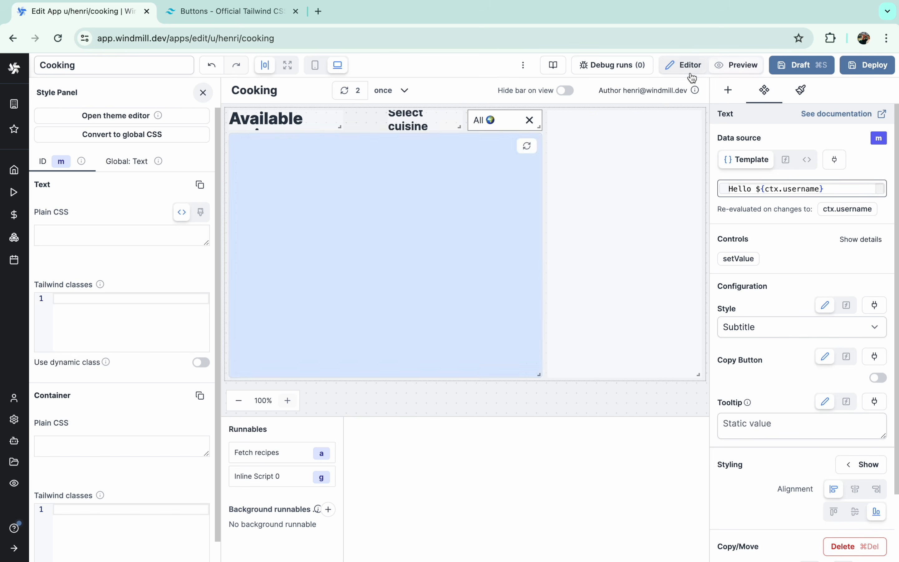
double_click(771, 189)
- Set the text to 200 and right-align it
key("super+a")
type("200")
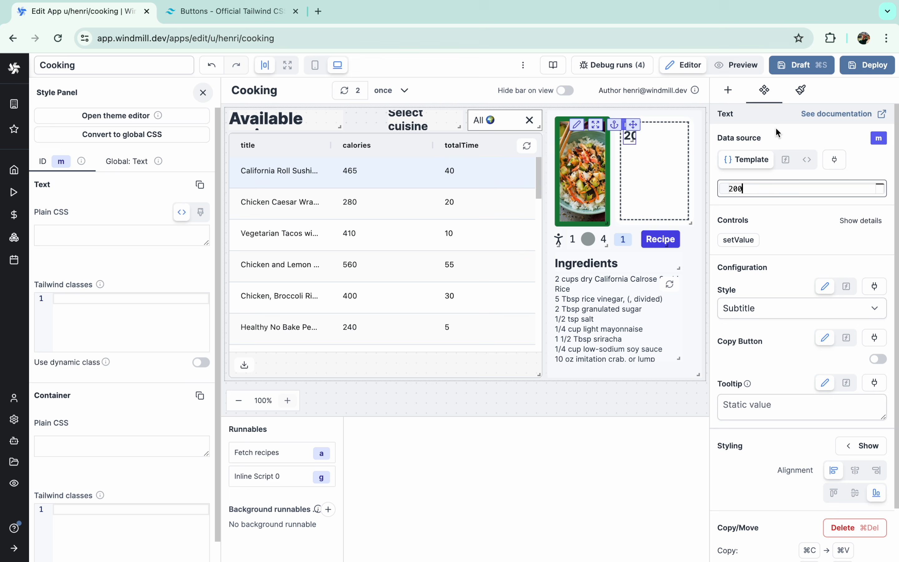
left_click(738, 65)
left_click(687, 65)
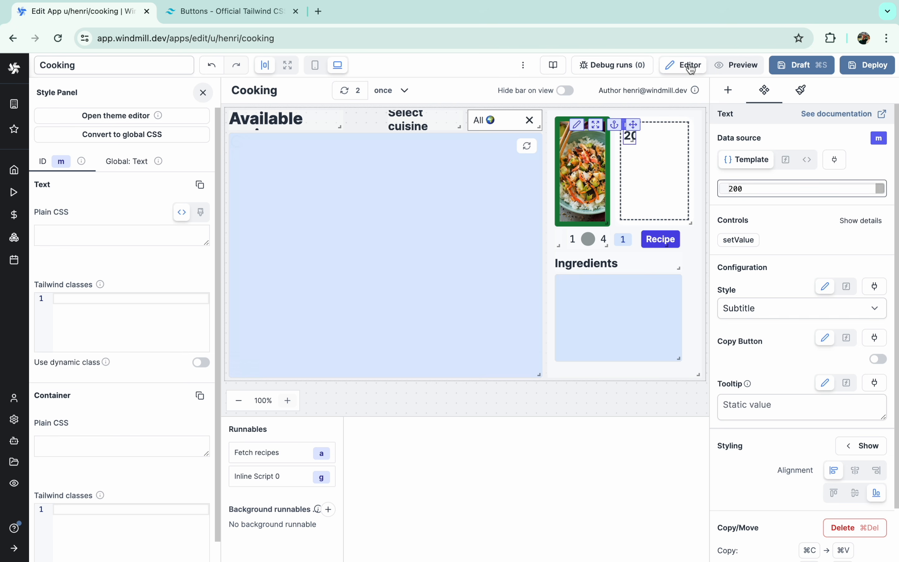
scroll(865, 446, "down", 3)
left_click(876, 409)
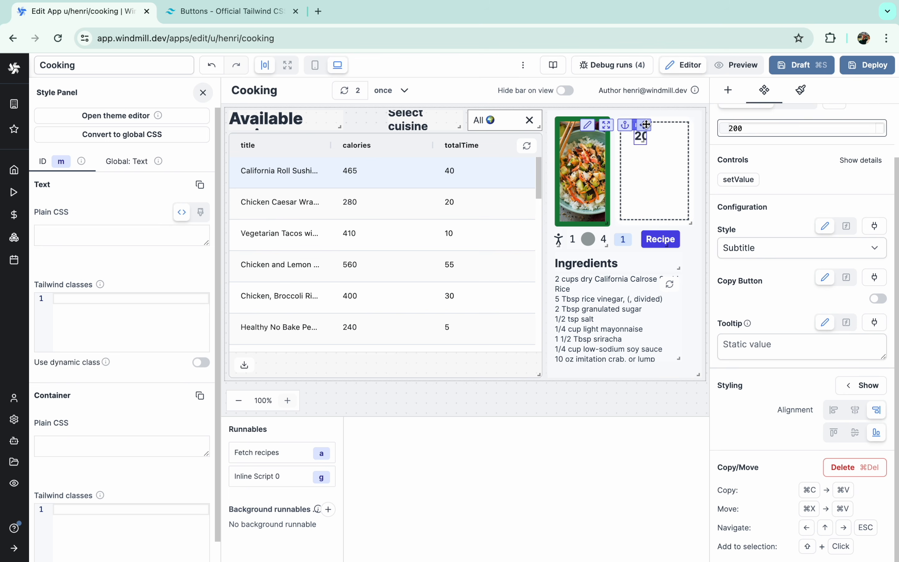
left_click(737, 65)
left_click(690, 67)
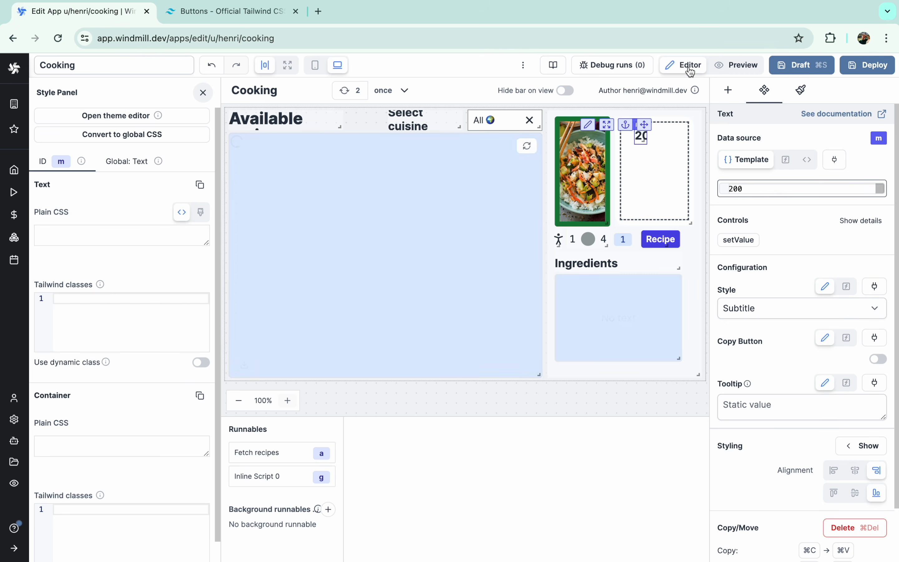
- Bind the text to the JS expression a.selectedRow.calories and check it across recipes
left_click(785, 159)
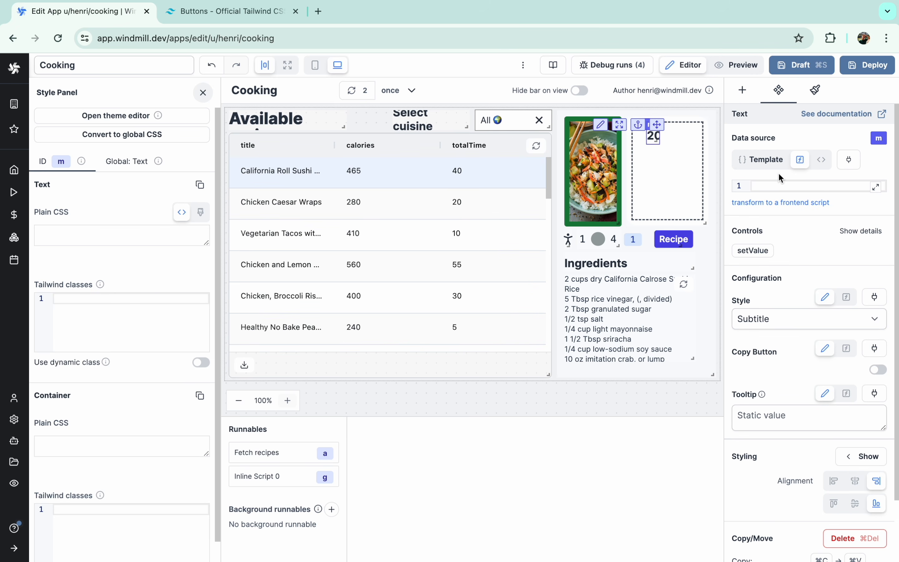
left_click(778, 184)
type("a.selectedRow")
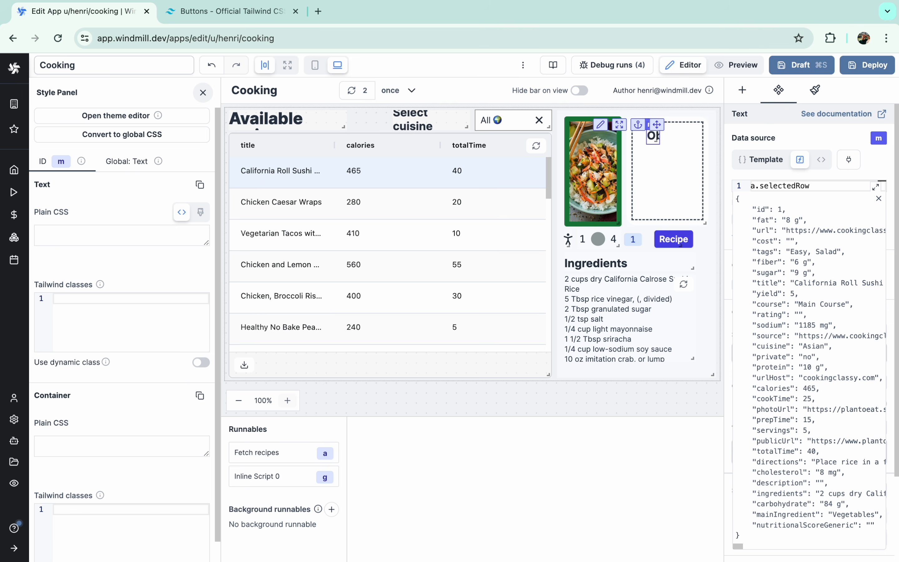
type(".calories")
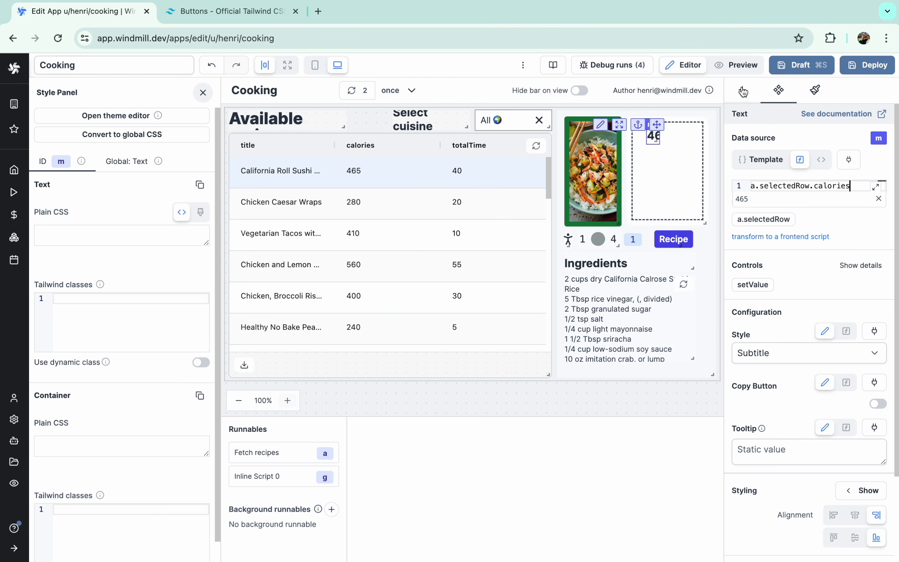
left_click(736, 65)
left_click(434, 260)
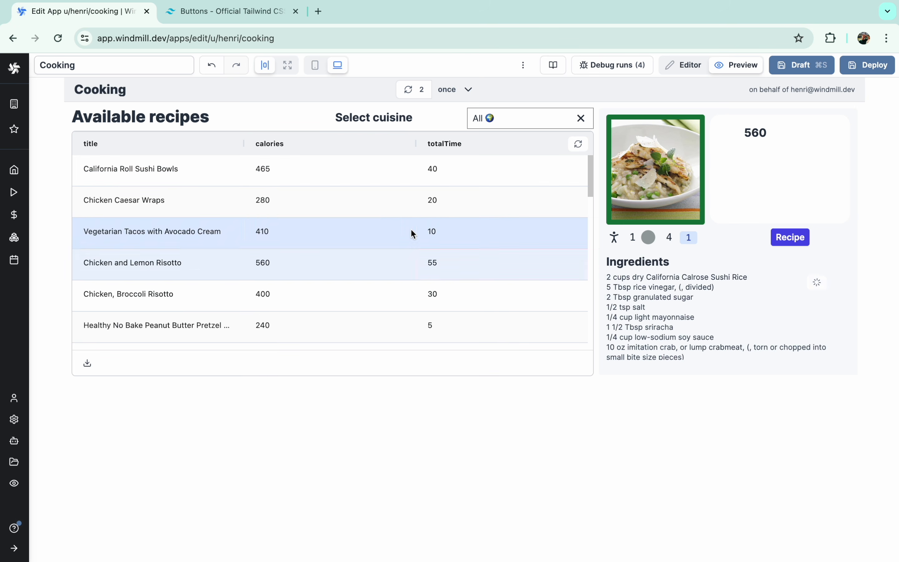
left_click(411, 234)
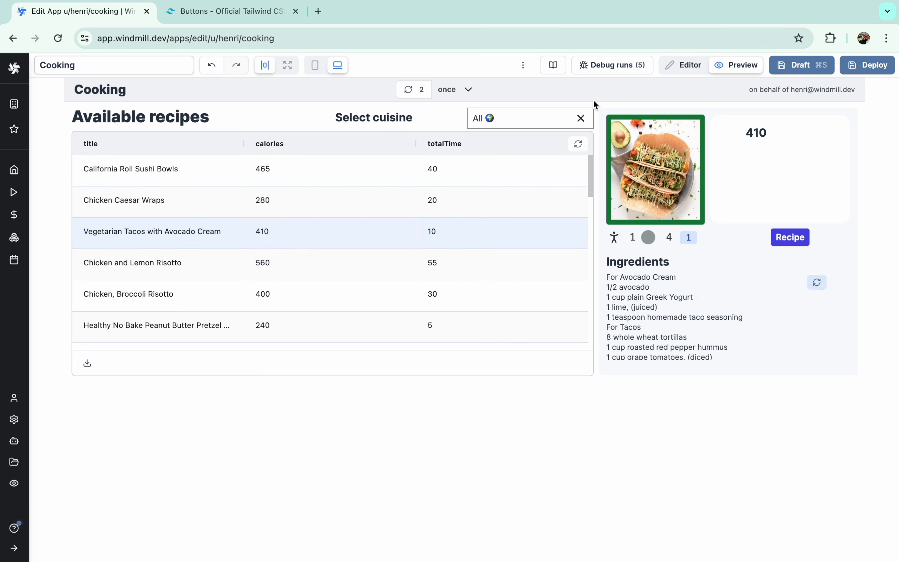
left_click(680, 66)
- Change the expression to a.selectedRow.calories ? a.selectedRow.calories : "" and verify in preview
double_click(808, 186)
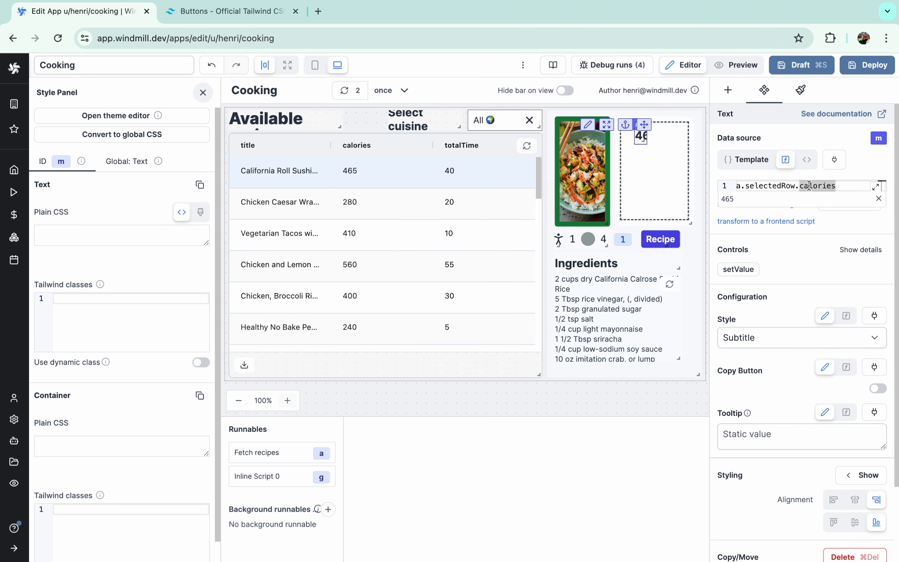
type("? a.selectedRow.cal")
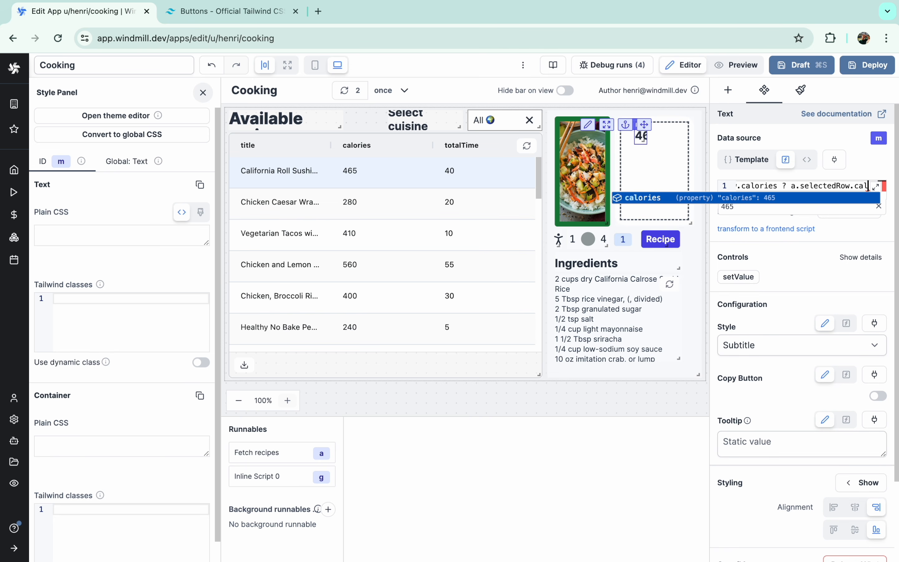
key("Return")
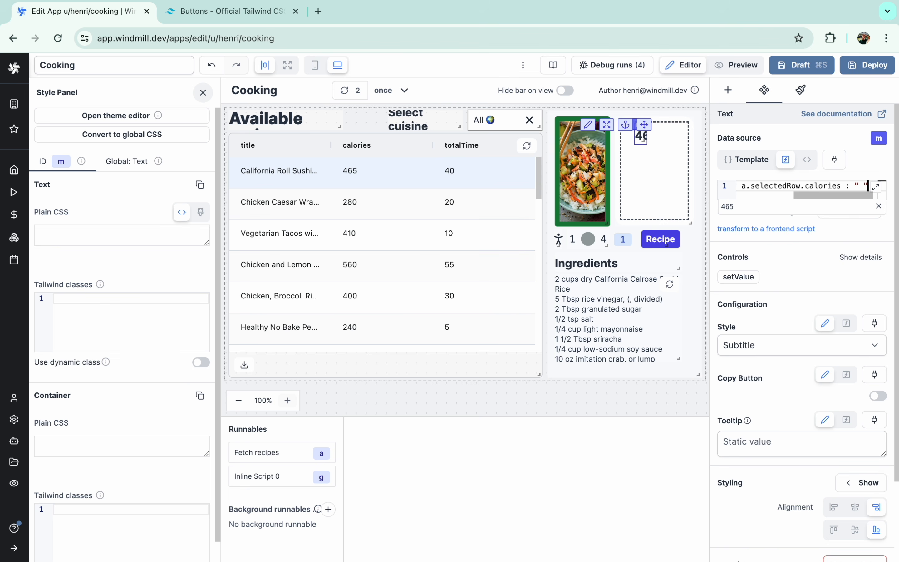
left_click(742, 66)
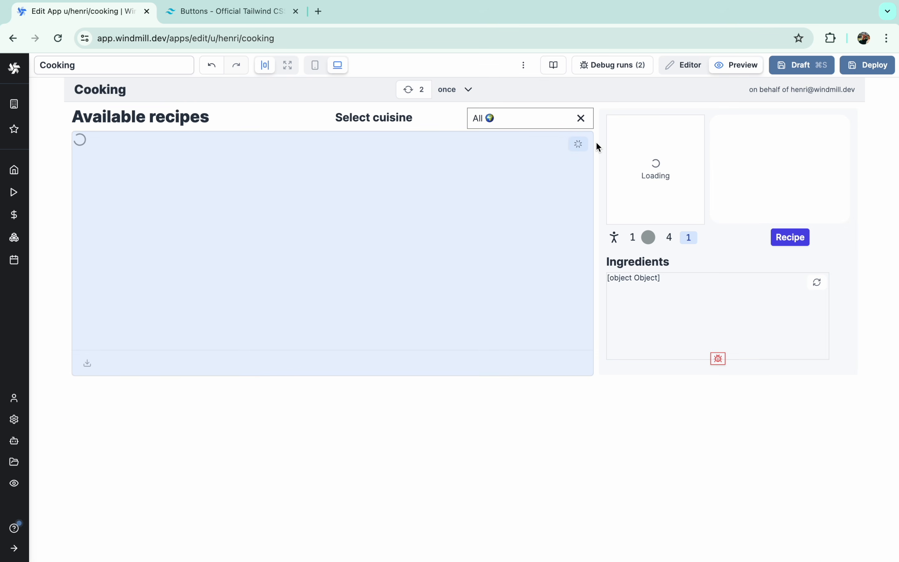
left_click(453, 231)
left_click(436, 286)
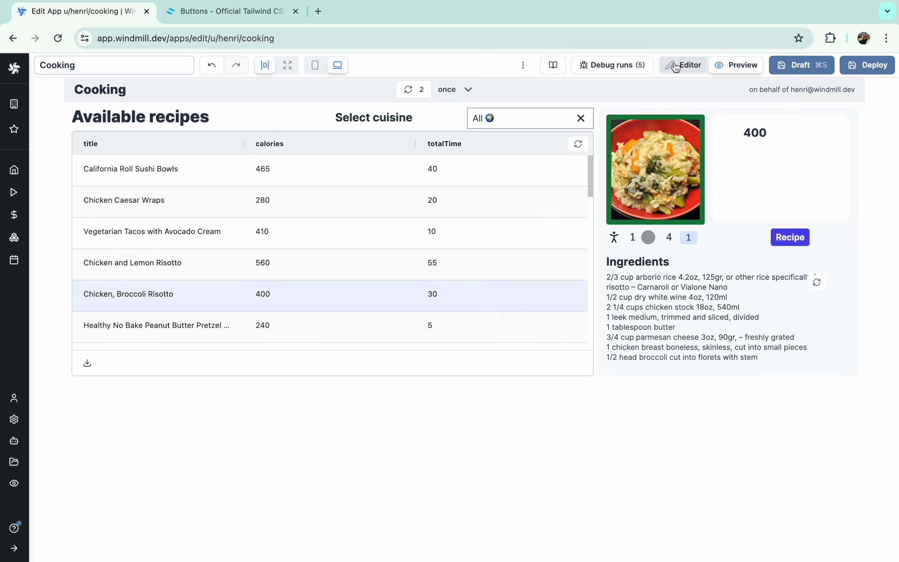
left_click(685, 65)
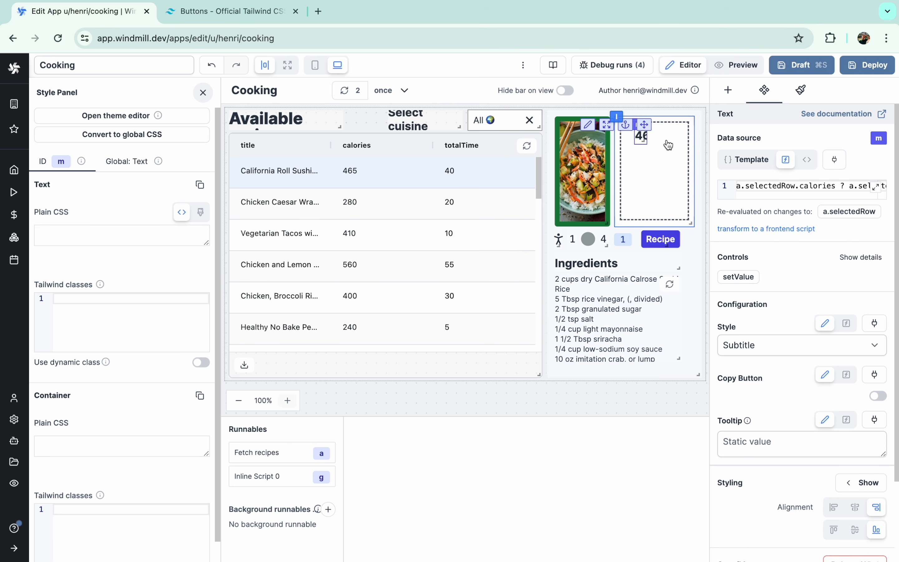
- Duplicate the calories text and change the second copy's expression to sugar
key("super+c")
key("super+c")
key("super+v")
key("super+v")
key("super+v")
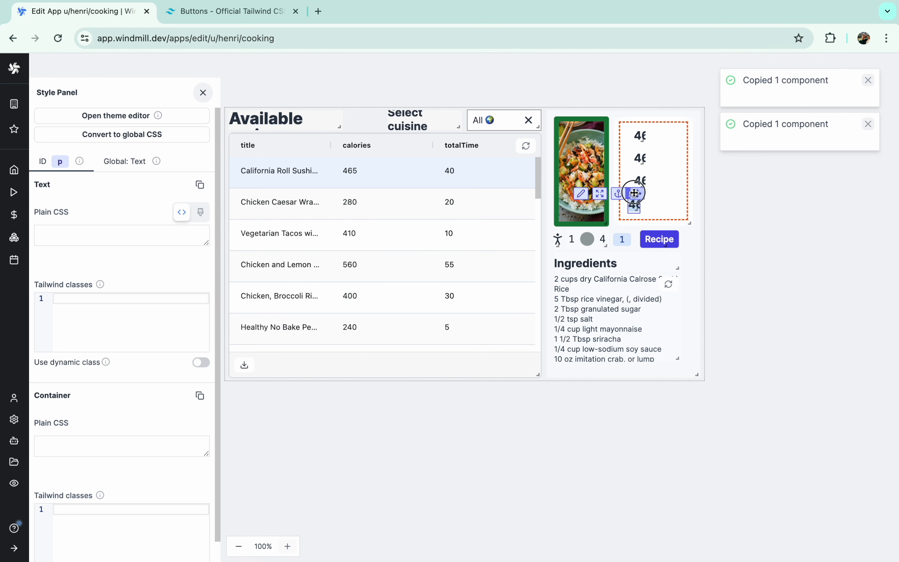
left_click_drag(633, 193, 640, 158)
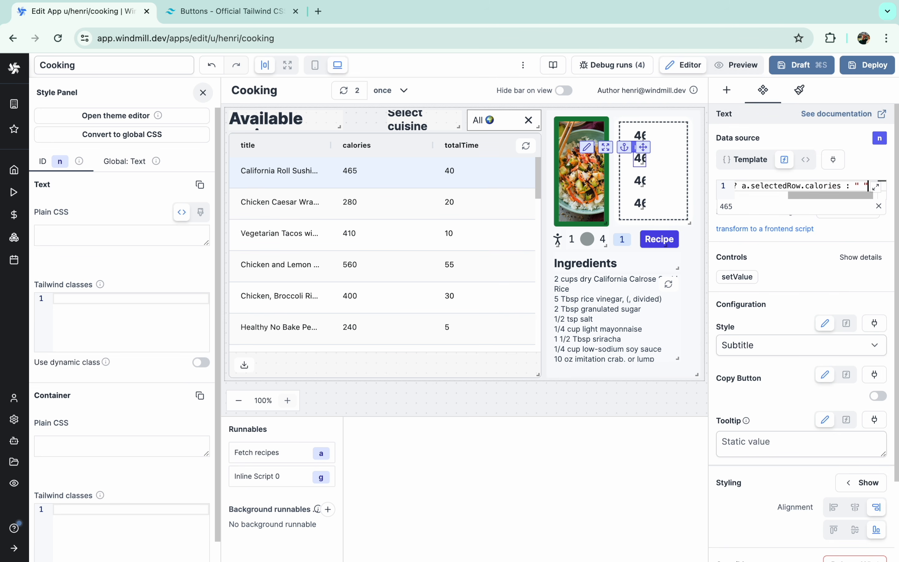
left_click(639, 182)
double_click(811, 186)
type("sugar")
scroll(802, 186, "right", 2)
double_click(810, 186)
type("sugar")
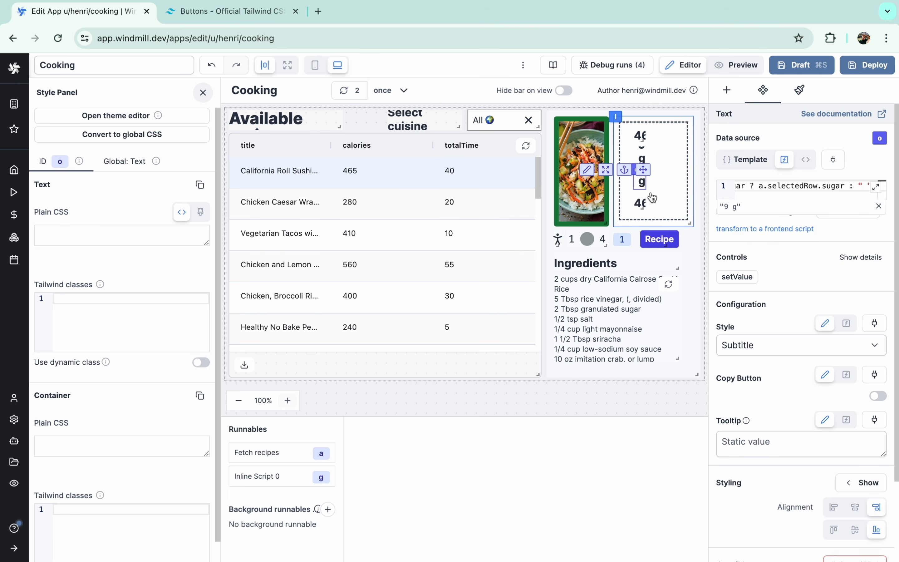
- Change the third and fourth value texts' expressions to fiber and protein
left_click(640, 204)
left_click(641, 181)
double_click(810, 185)
type("fiber")
scroll(813, 186, "right", 2)
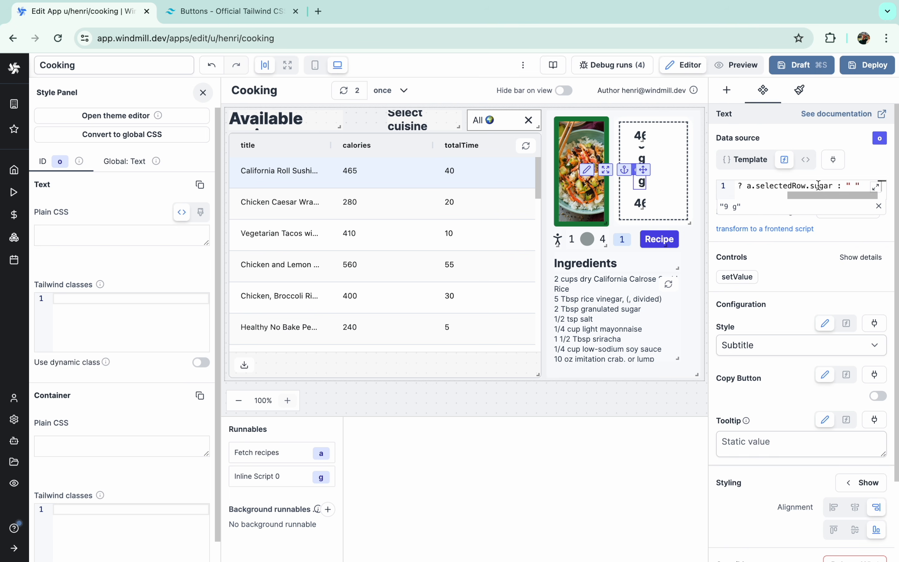
double_click(818, 186)
type("fiber")
left_click(639, 204)
double_click(802, 186)
type("fiber")
double_click(799, 186)
type("protein")
key("super+Right")
key("Left")
key("Left")
key("Left")
key("Left")
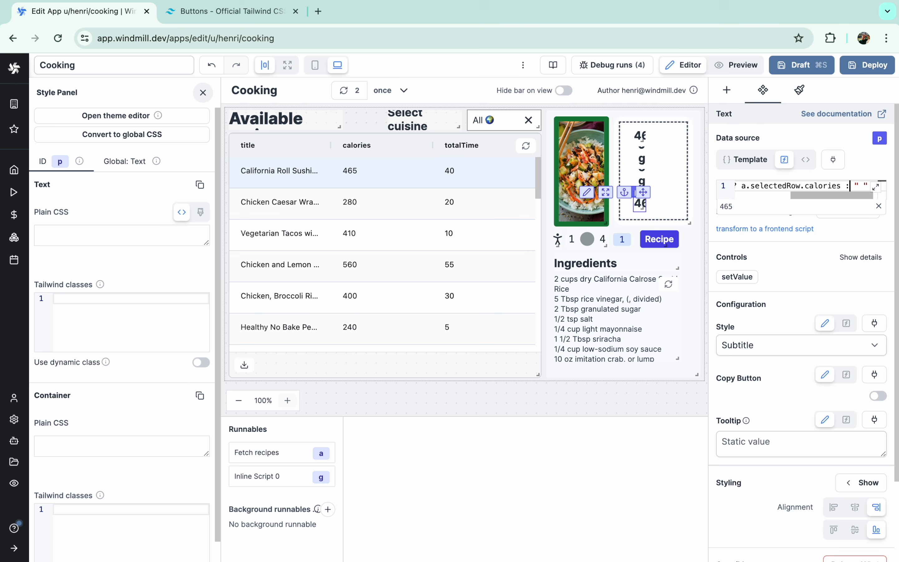
- Preview the four nutrition values for Chicken and Lemon Risotto and other recipes
left_click(736, 65)
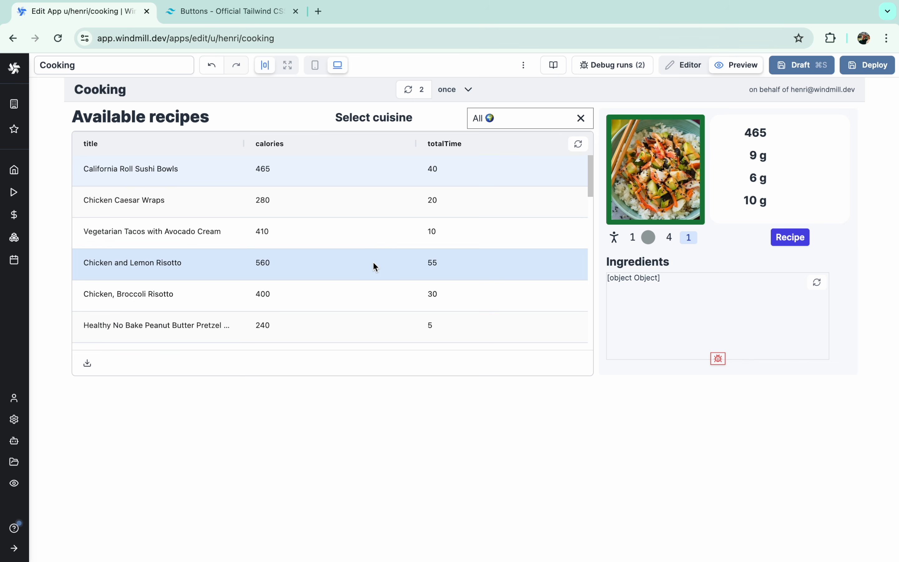
left_click(373, 264)
scroll(364, 276, "down", 3)
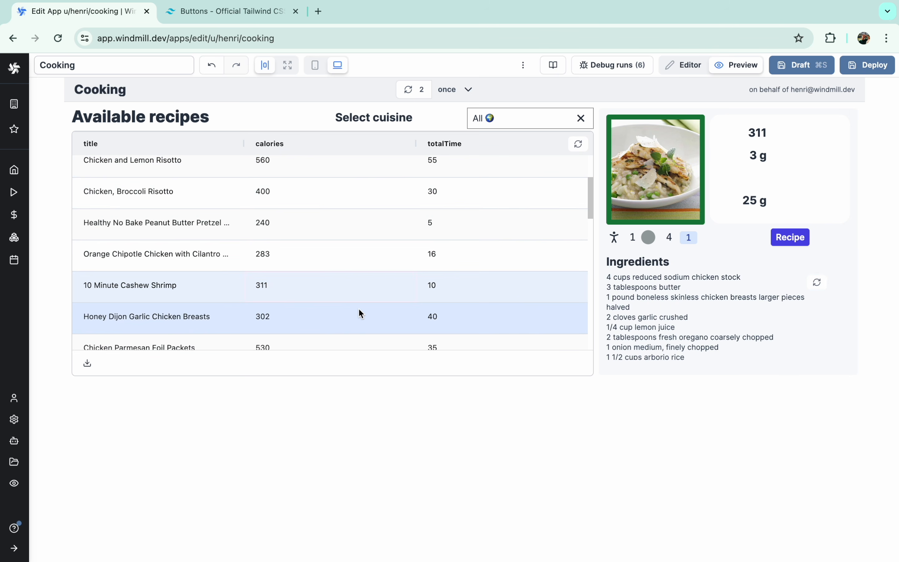
left_click(359, 316)
left_click(362, 339)
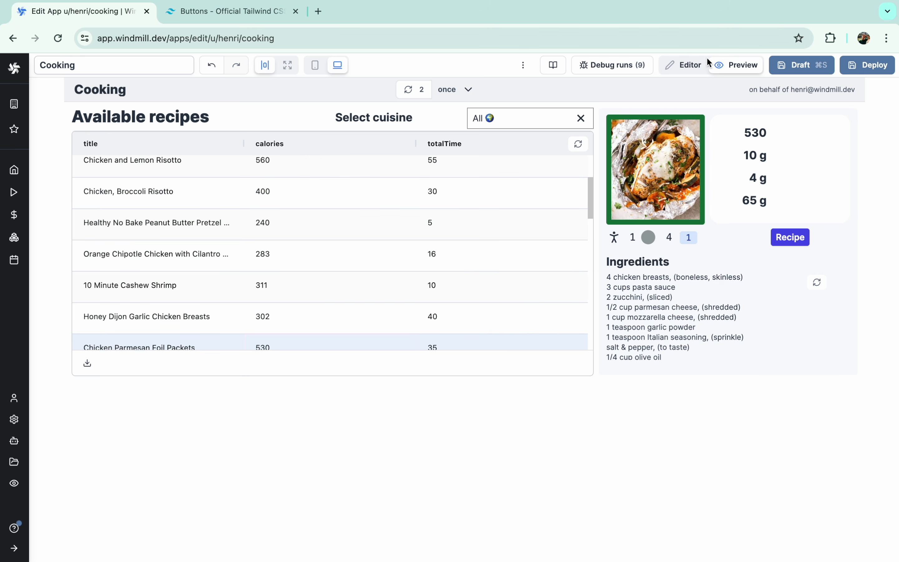
left_click(702, 68)
- Add a bottom-aligned Text component with class text-sm to the nutrition card
left_click(670, 142)
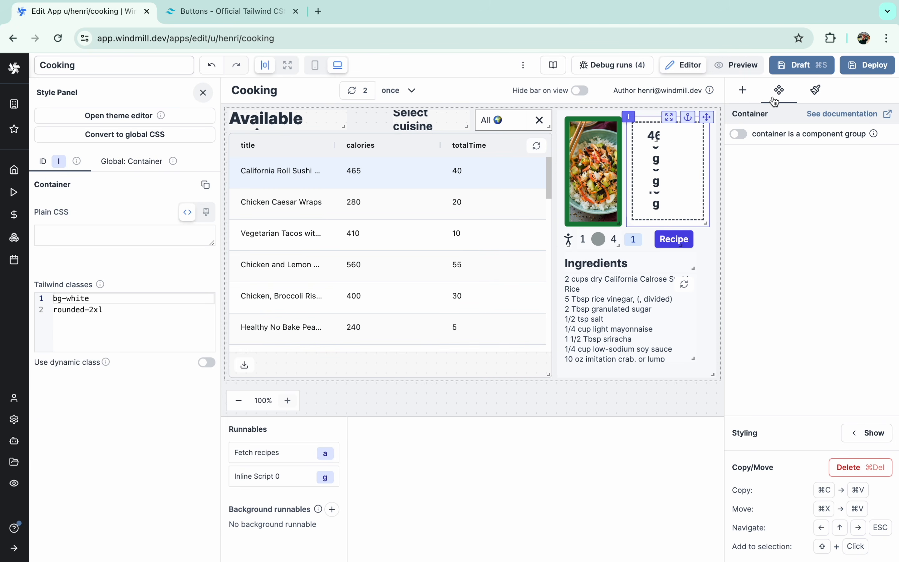
left_click(742, 91)
type("text")
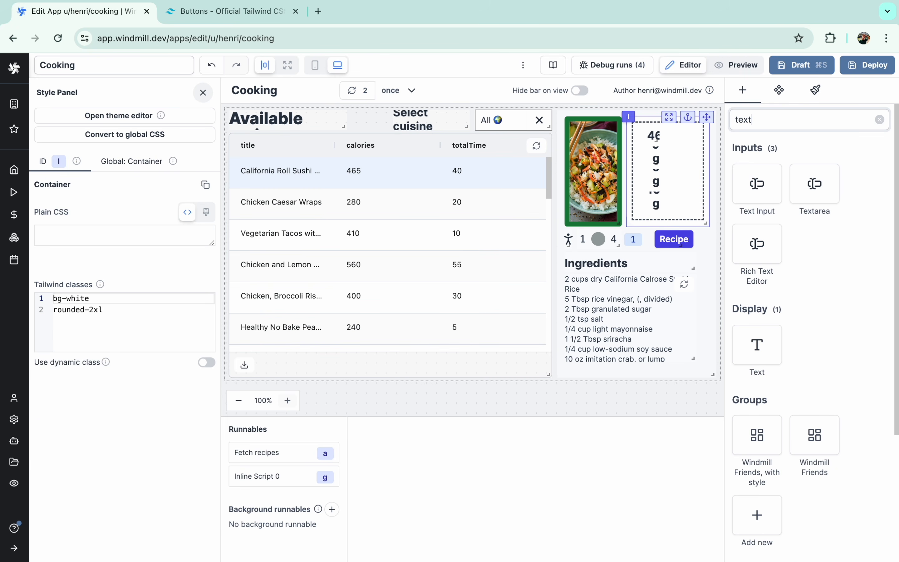
left_click(764, 343)
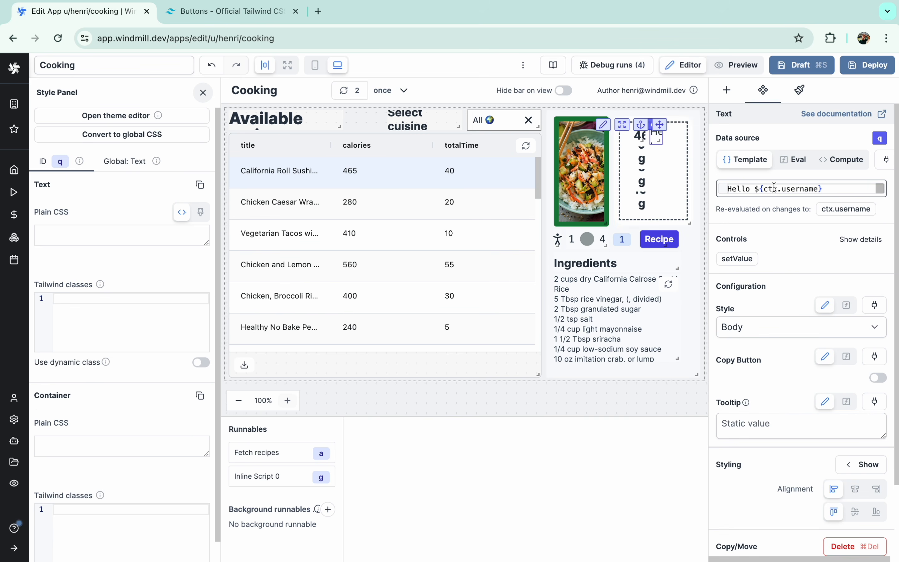
type("Bla")
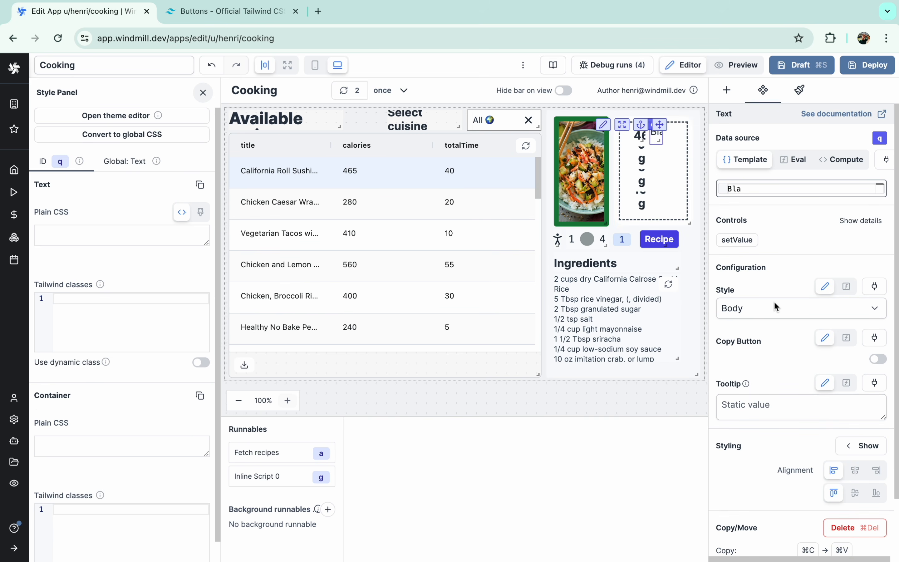
left_click(738, 65)
left_click(682, 65)
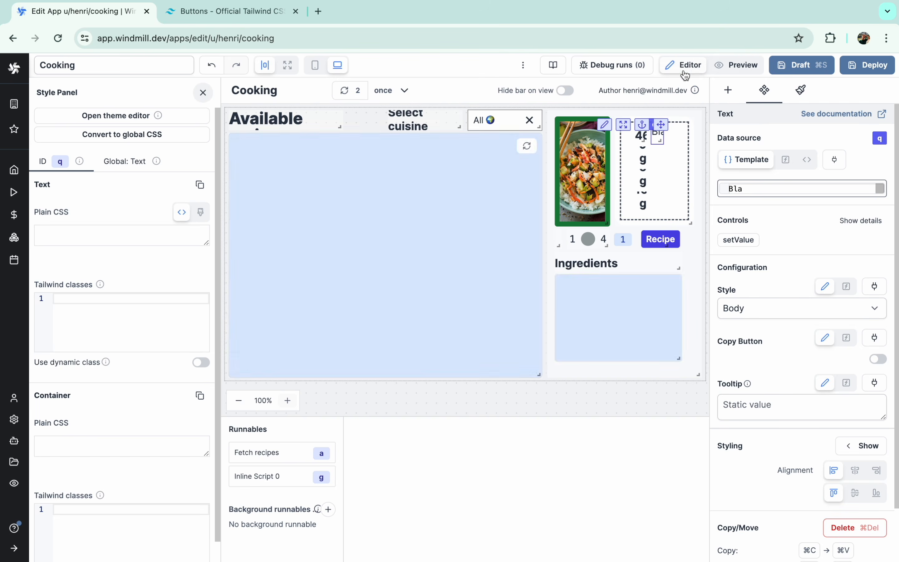
scroll(830, 445, "down", 3)
left_click(877, 433)
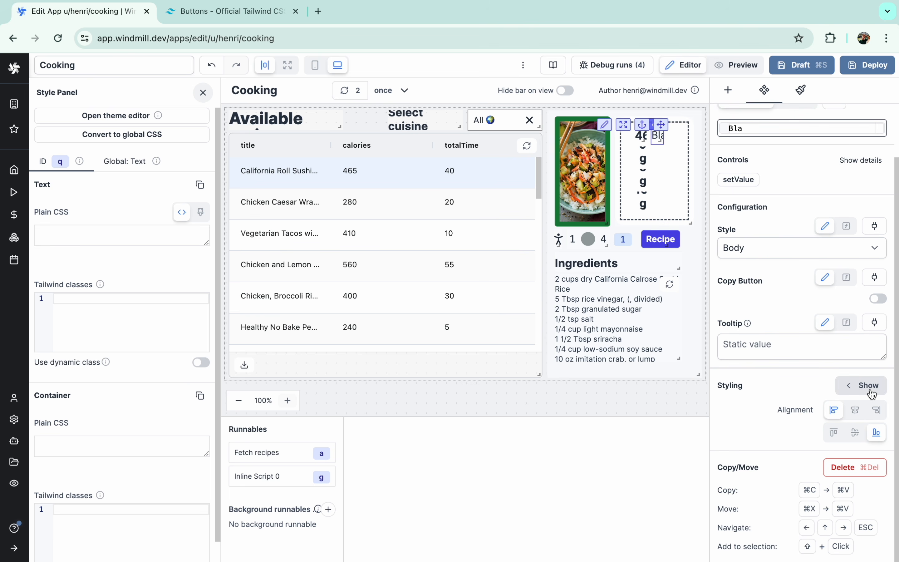
type("text-sm")
left_click(738, 65)
left_click(682, 65)
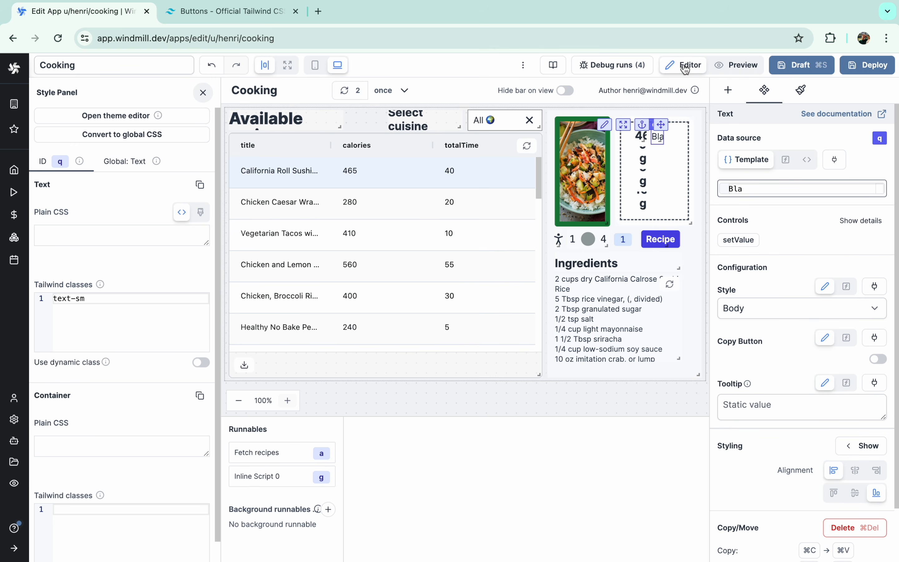
- Set the label text to a.selectedRow.calories ? "cal" : "" and test it on a recipe
left_click(755, 185)
type("a.selectedRow.calories ? \"")
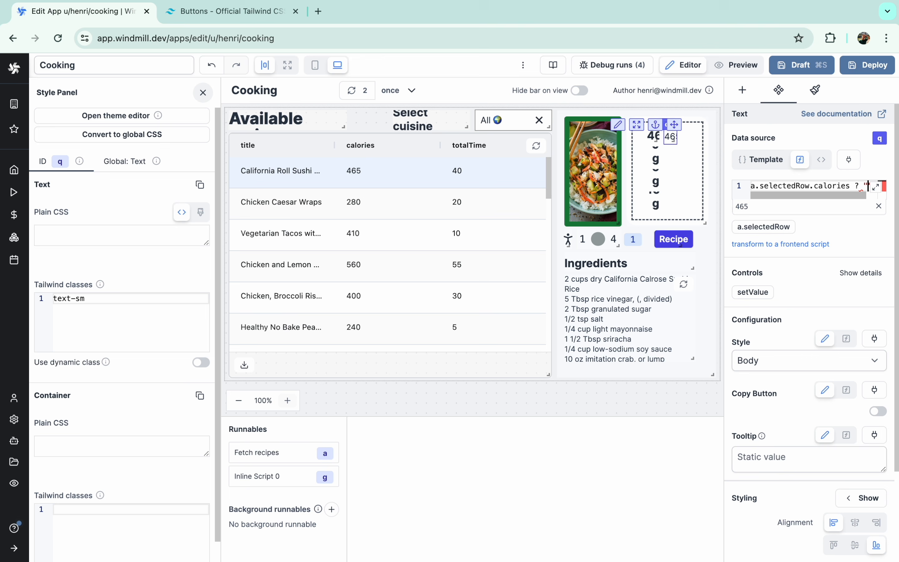
type("cal\" : \"\"")
left_click(736, 65)
left_click(301, 263)
left_click(683, 65)
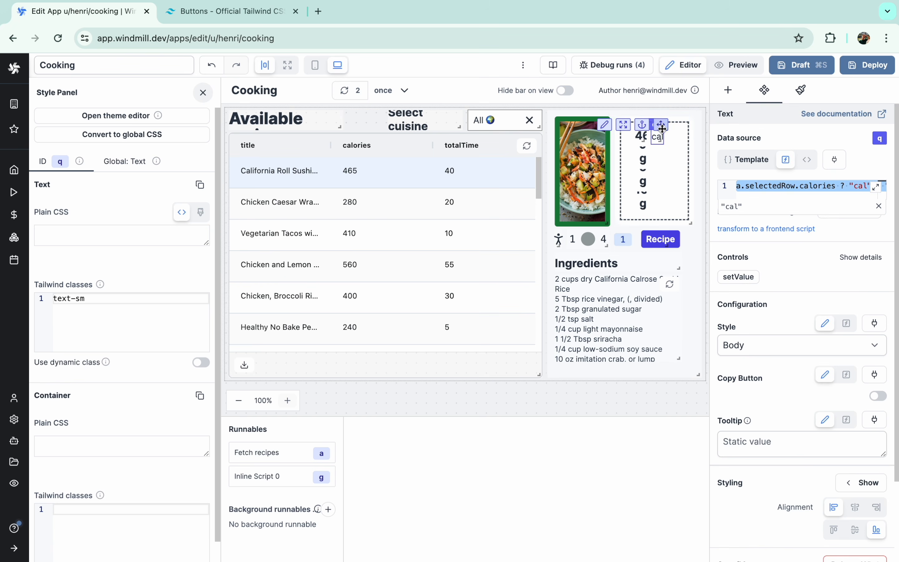
- Duplicate the cal label and place copies beside the other nutrition values
left_click(667, 137)
key("super+c")
key("super+v")
key("super+v")
left_click_drag(672, 125, 660, 170)
key("super+v")
left_click_drag(672, 125, 660, 193)
- Change the copied labels' expressions to sugar, fiber and protein
left_click(656, 160)
double_click(804, 185)
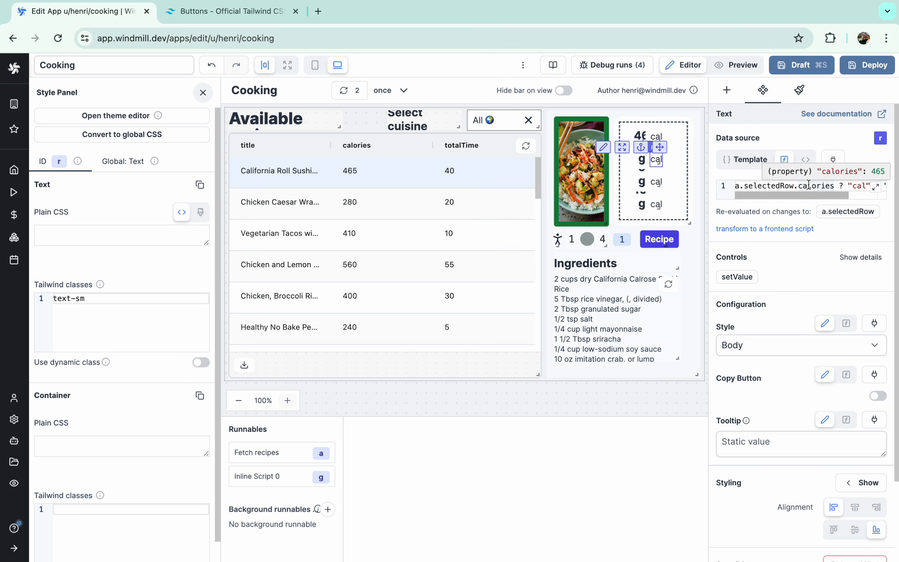
type("sugar")
double_click(844, 186)
type("sugar")
left_click(655, 182)
double_click(813, 185)
type("fiber")
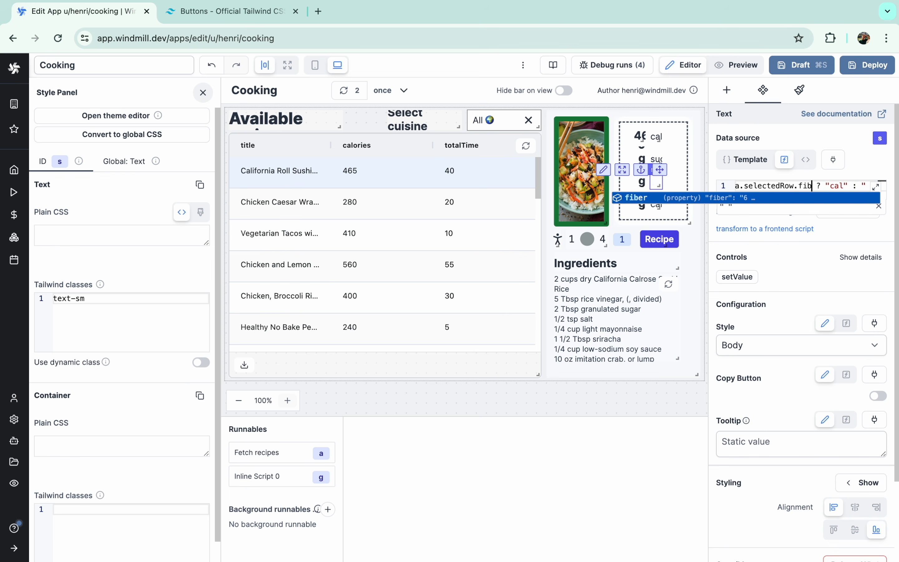
double_click(844, 186)
type("fiber")
left_click(656, 204)
double_click(805, 186)
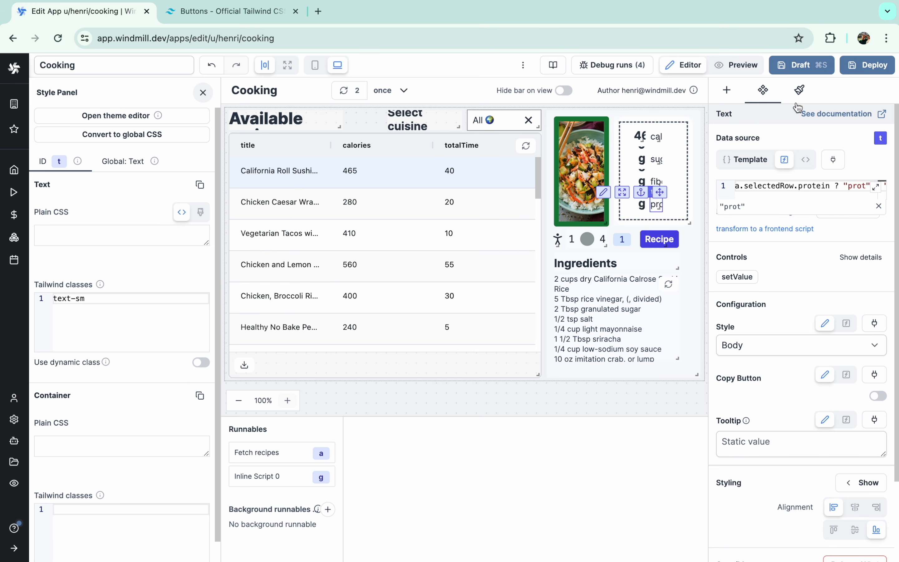
- Preview the labels across recipes like Chicken and Lemon Risotto and Grilled Chicken Fajitas
left_click(736, 64)
left_click(361, 270)
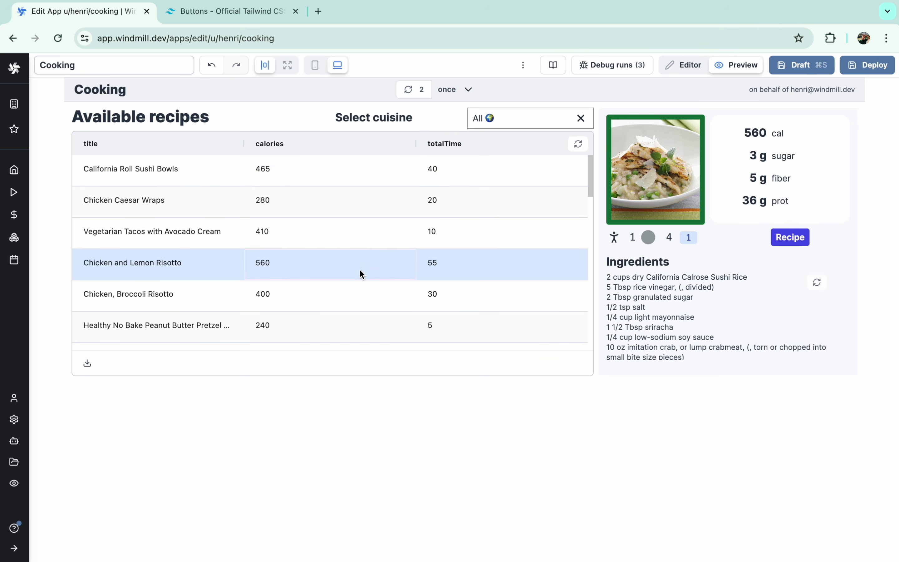
left_click(360, 313)
scroll(349, 317, "down", 4)
left_click(338, 321)
scroll(339, 321, "down", 2)
left_click(327, 318)
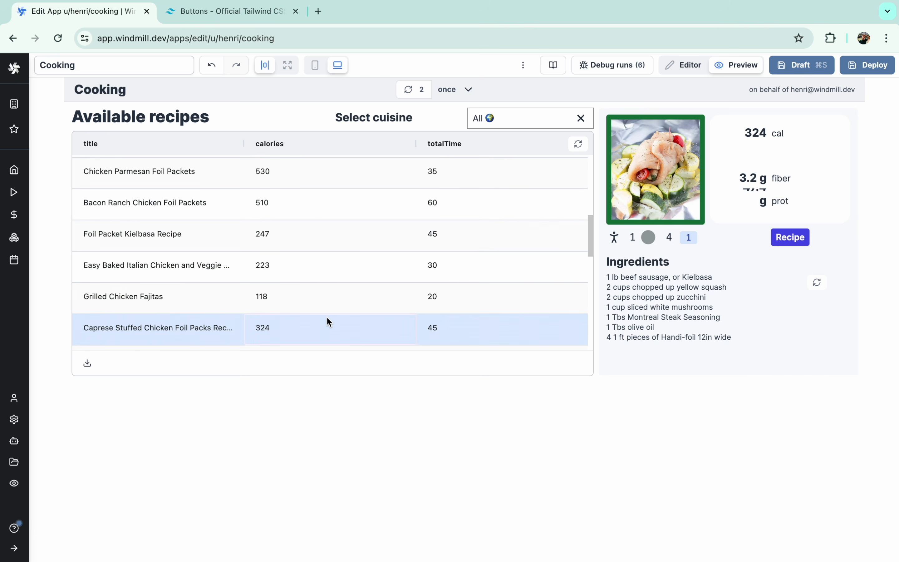
left_click(321, 270)
left_click(321, 299)
left_click(318, 262)
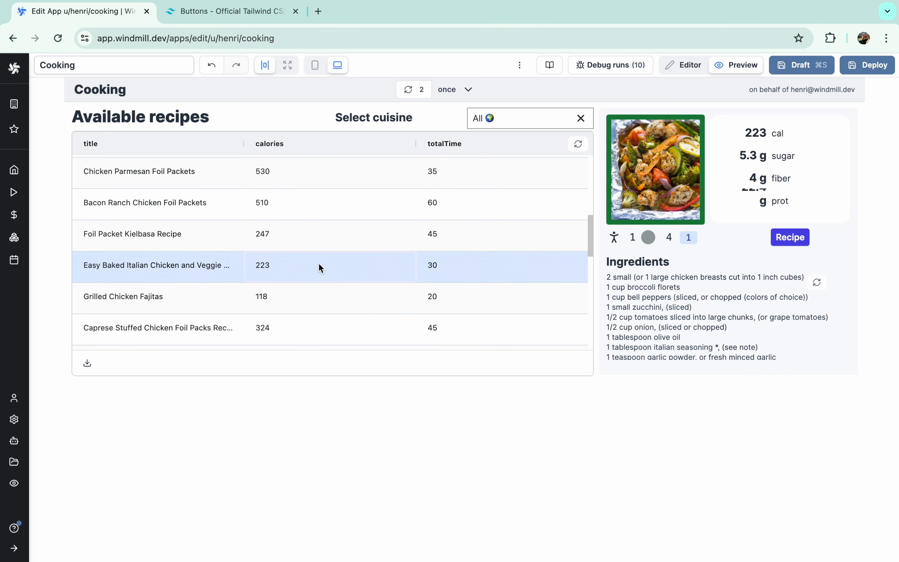
left_click(683, 65)
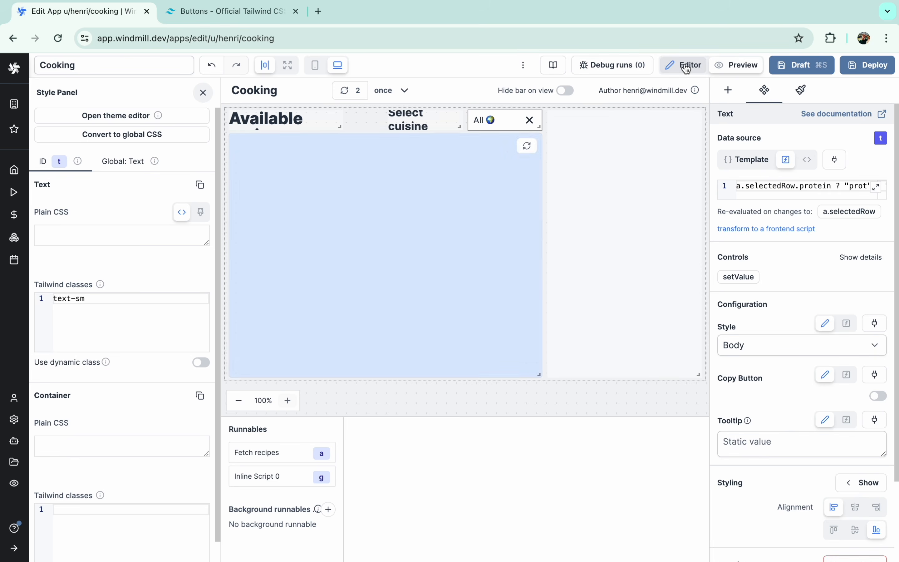
left_click(642, 163)
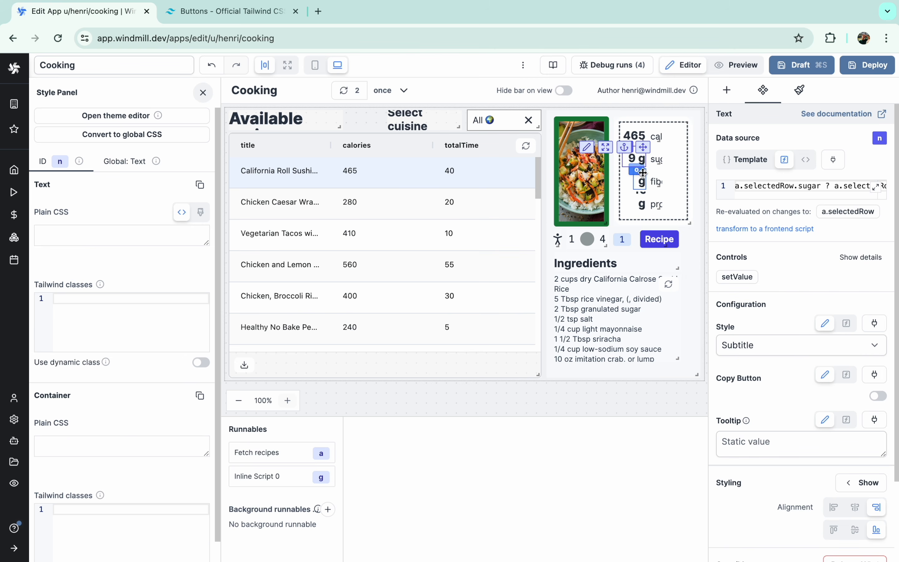
left_click(641, 187)
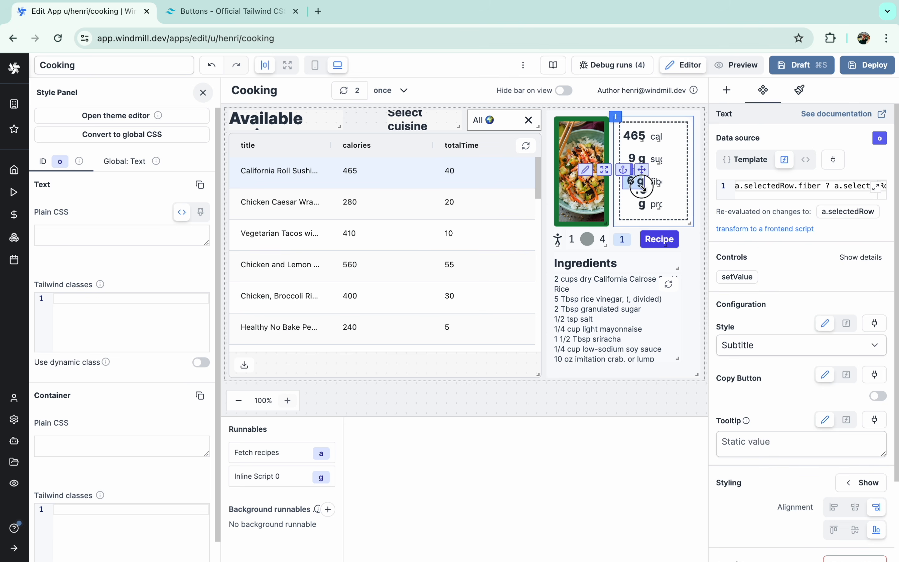
left_click(636, 205)
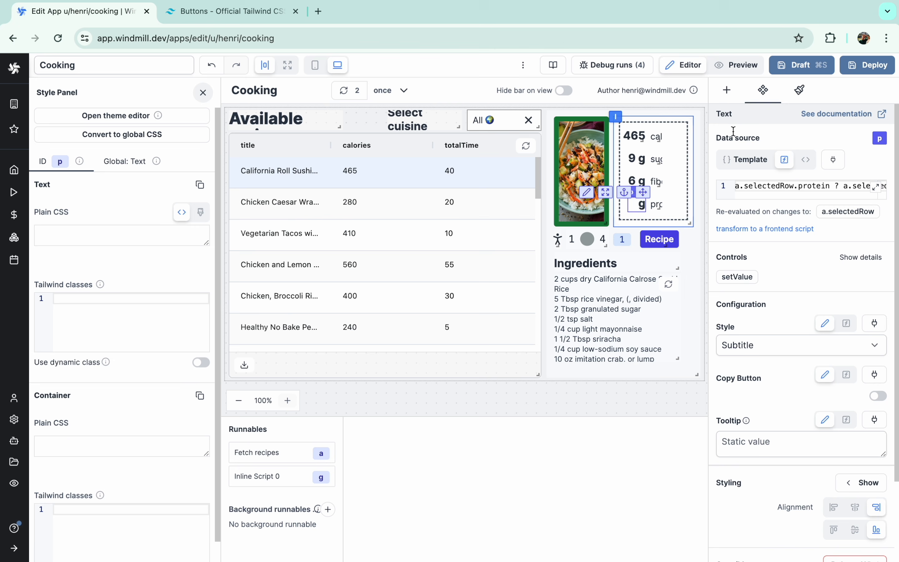
left_click(740, 66)
left_click(441, 260)
left_click(407, 330)
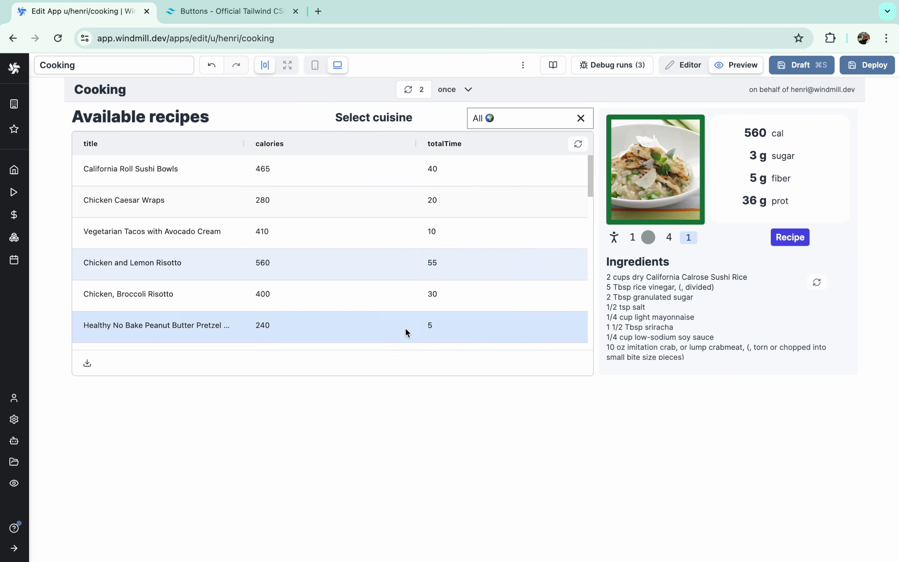
scroll(407, 331, "down", 4)
left_click(407, 332)
left_click(391, 233)
left_click(411, 206)
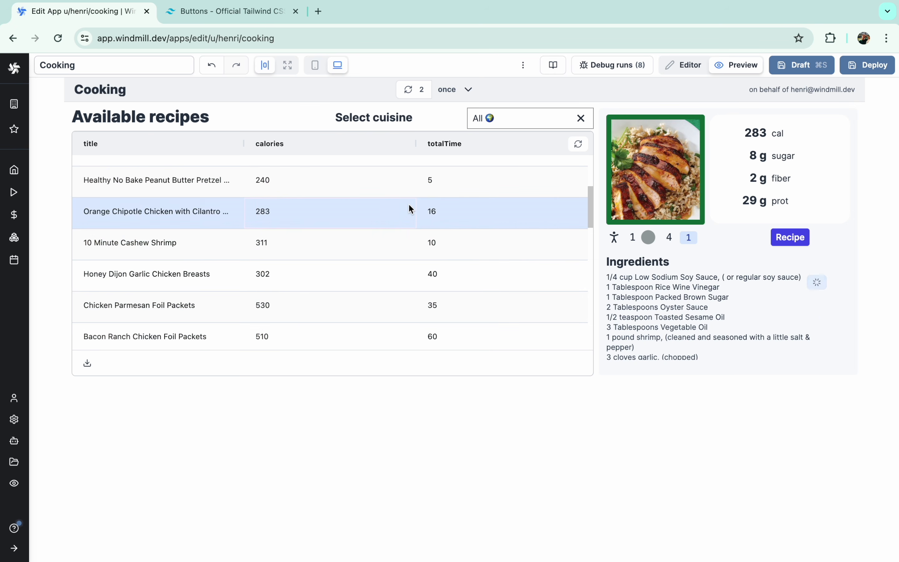
left_click(688, 66)
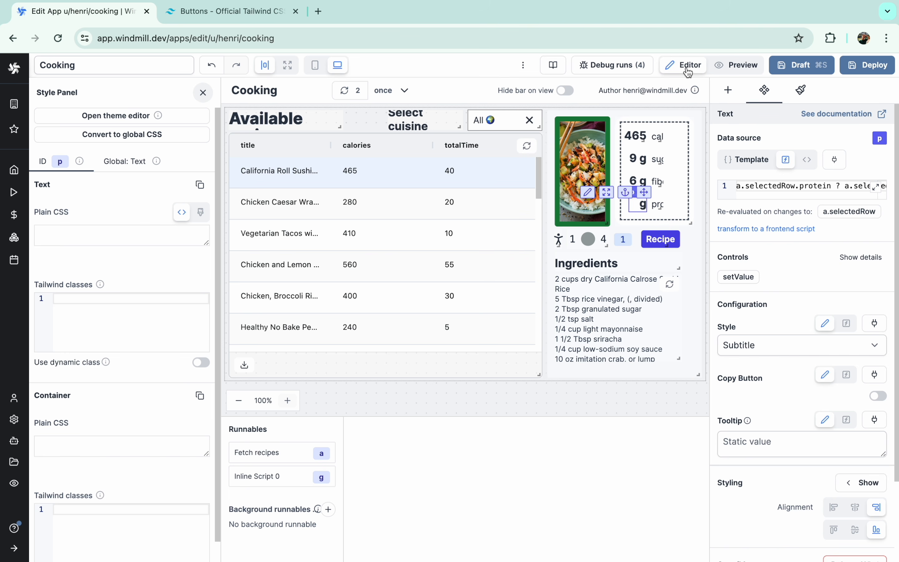
- Add a Container below the recipes table and stretch it to full width
left_click(554, 396)
left_click(742, 90)
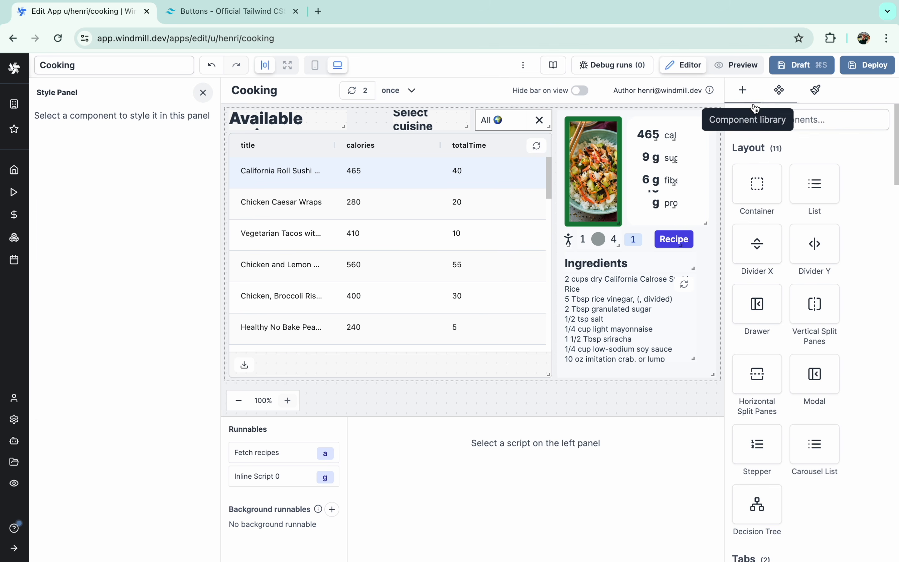
type("con")
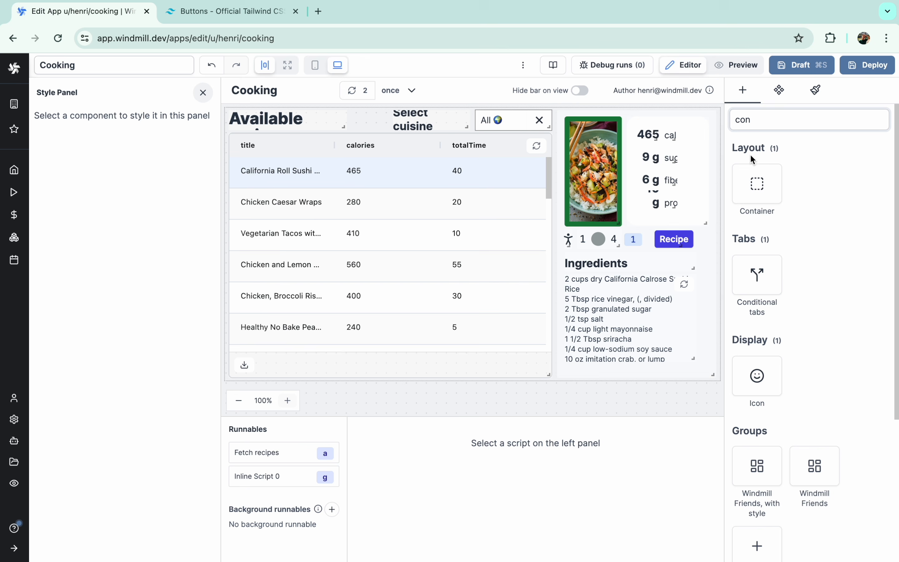
left_click(757, 184)
scroll(597, 337, "down", 4)
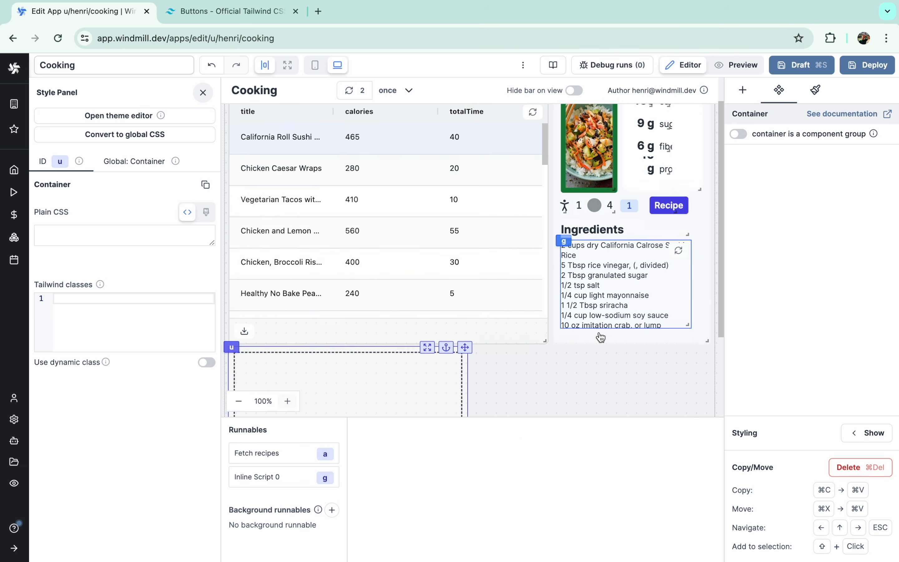
left_click_drag(463, 409, 712, 422)
- Give the container a light gray bg-gray class and rounded corners
left_click(579, 327)
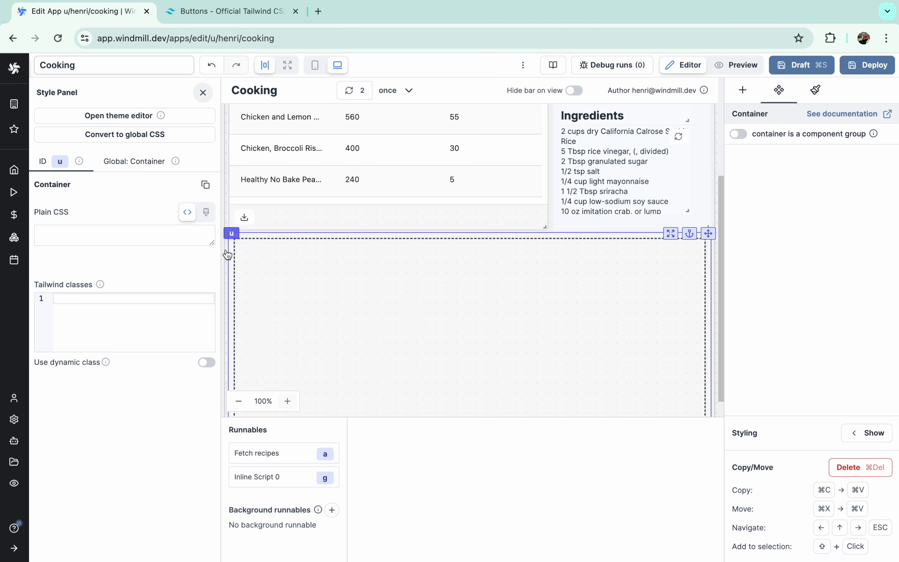
type("bg-gray-100")
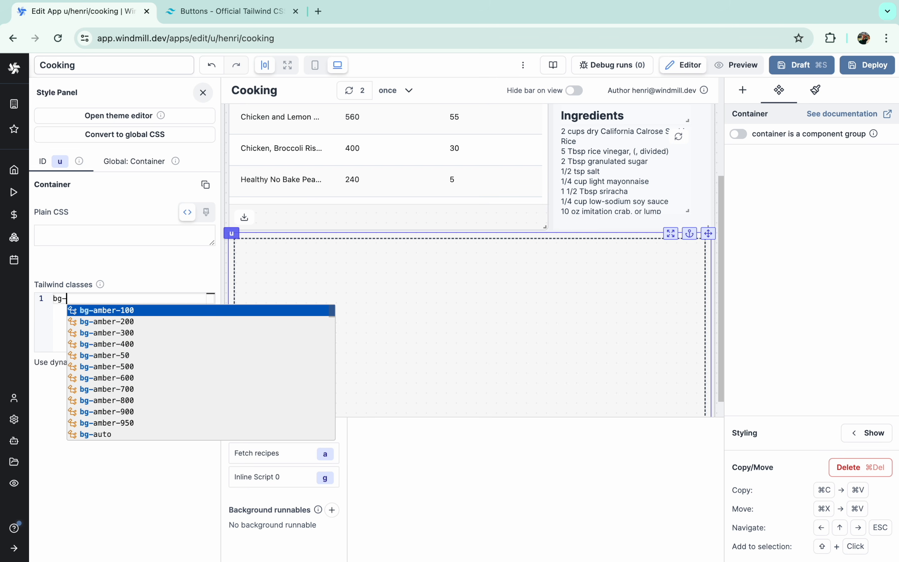
key("Return")
type("rounded")
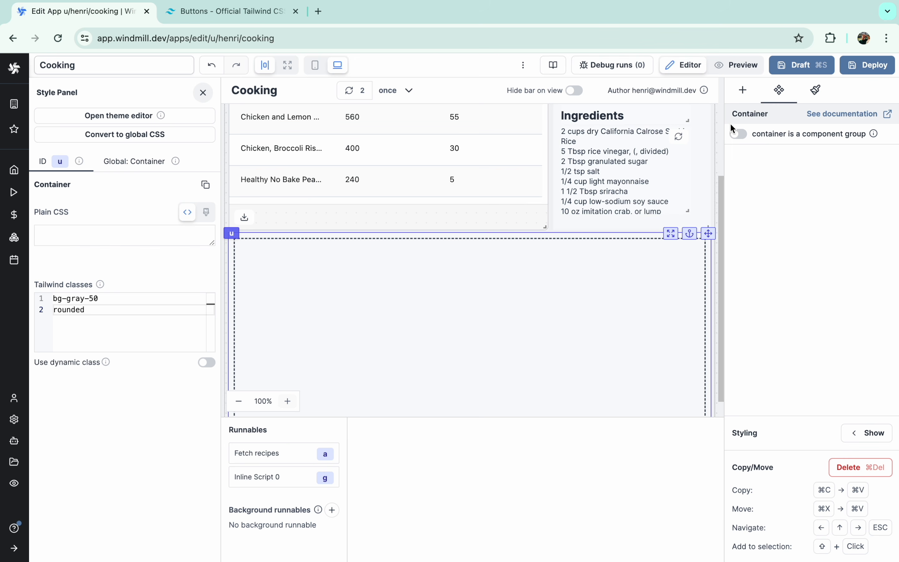
left_click(742, 90)
- Add a Title-style Text reading 'Share recipe with a friend' inside the container
type("text")
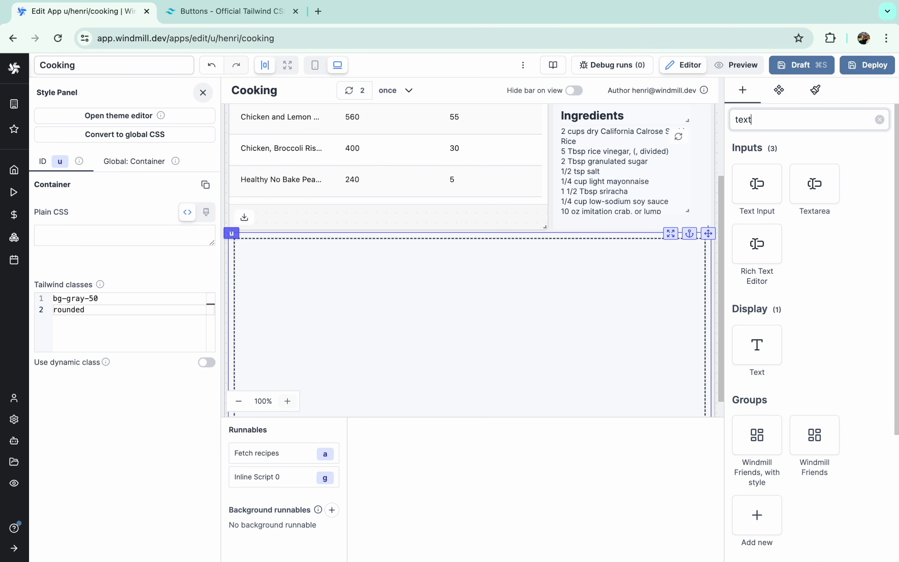
left_click(738, 342)
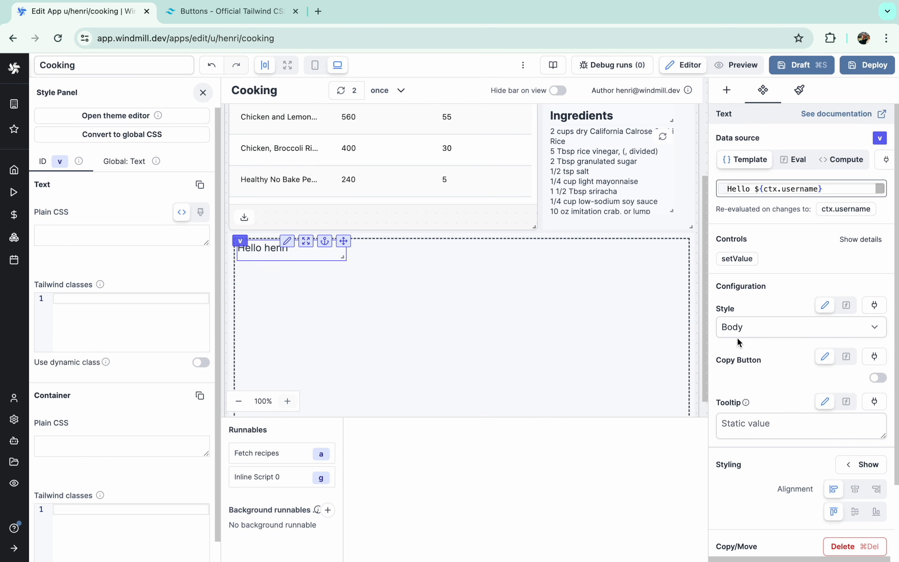
triple_click(752, 190)
type("Sah")
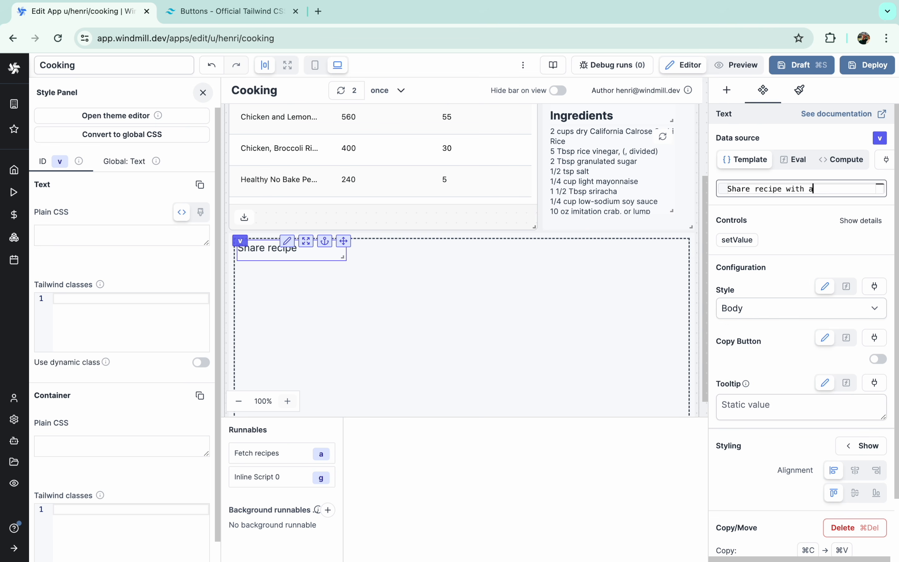
left_click(802, 315)
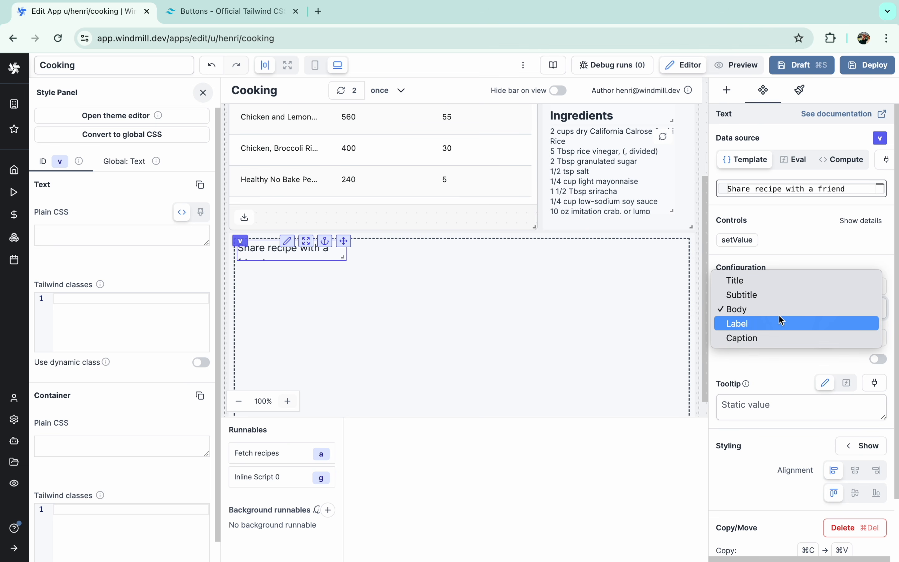
left_click(768, 280)
left_click(728, 70)
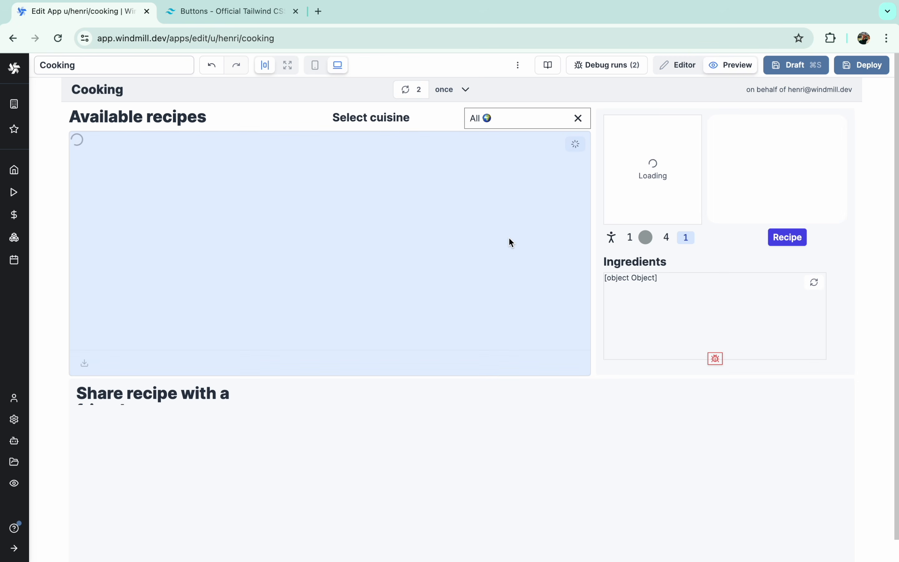
left_click(676, 65)
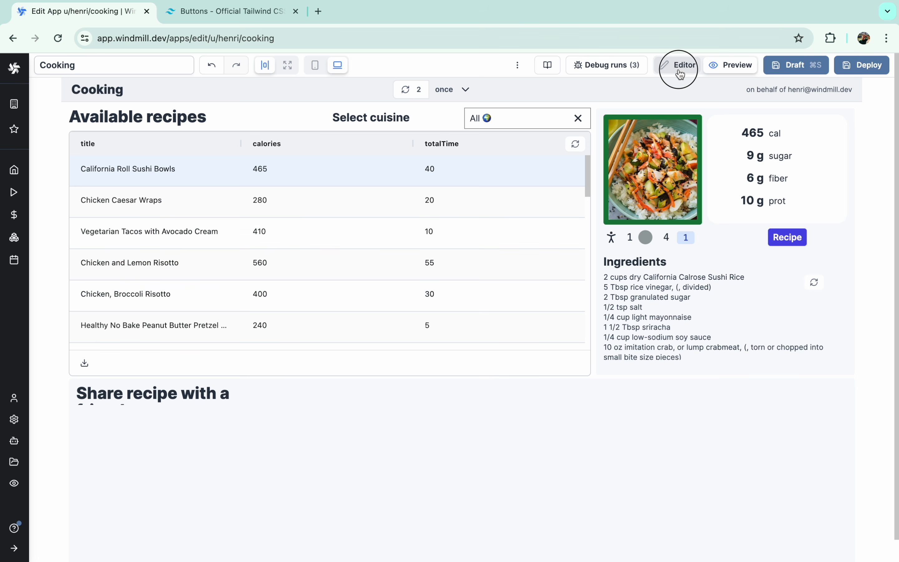
- Widen the heading across the container and check it in preview
scroll(344, 313, "down", 3)
left_click_drag(344, 312, 505, 302)
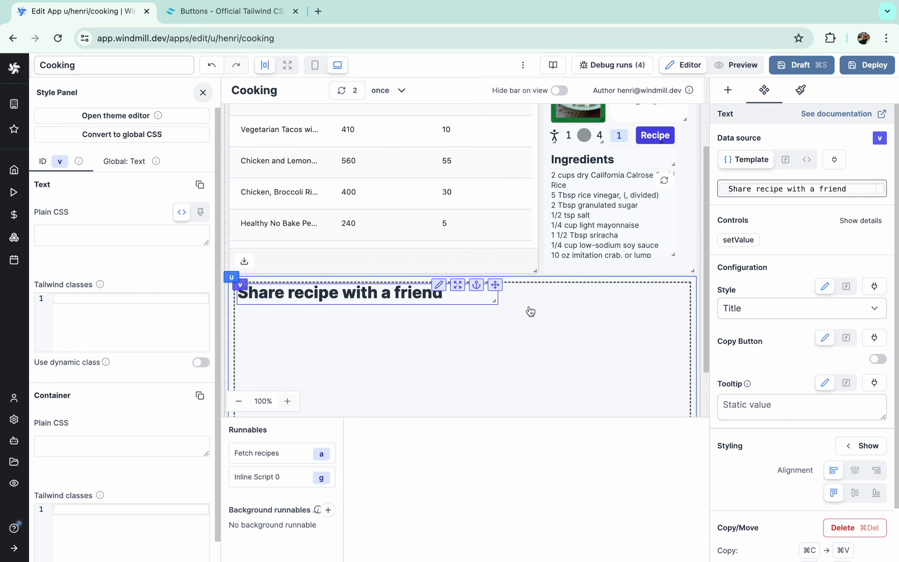
left_click(738, 65)
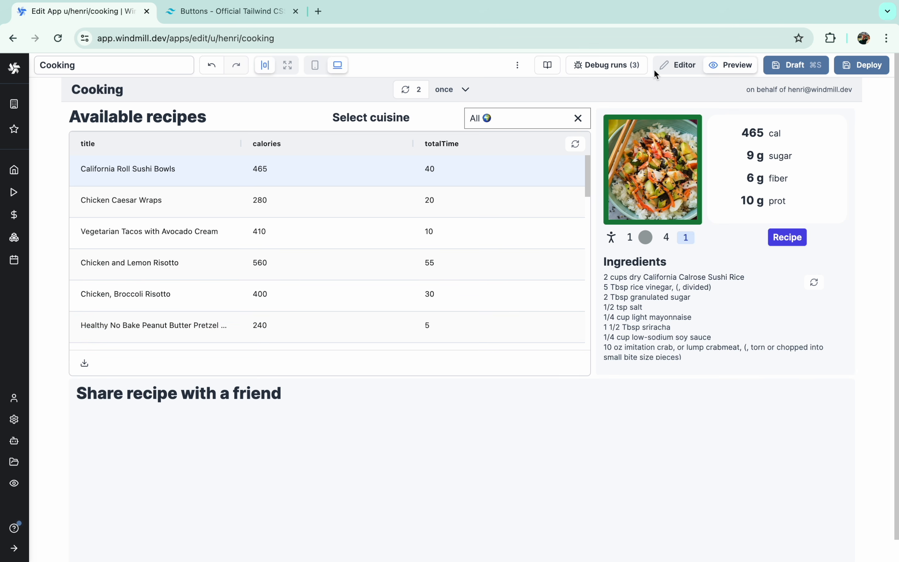
left_click(664, 67)
- Preview the app, viewing Healthy No Bake and Chicken and Lemon Risotto recipes
left_click(514, 347)
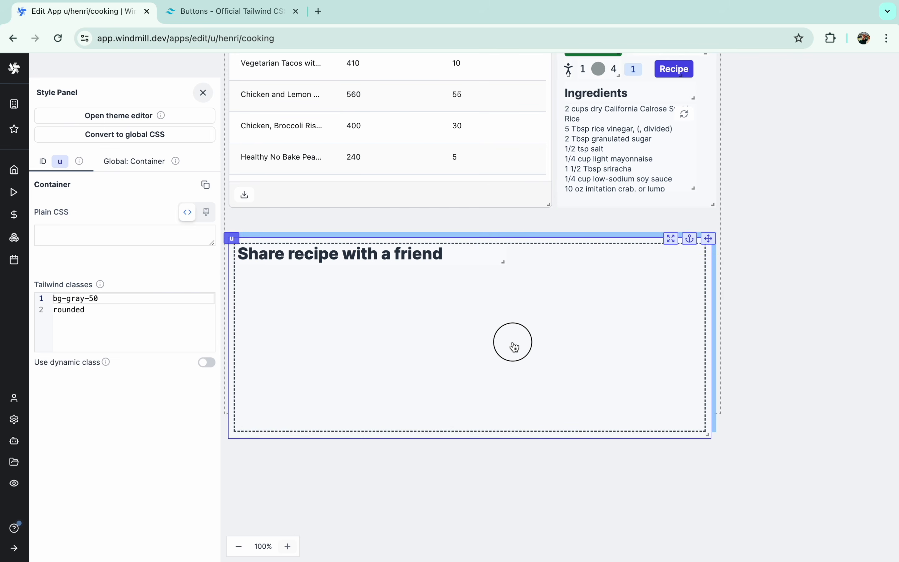
left_click(737, 64)
scroll(567, 258, "down", 2)
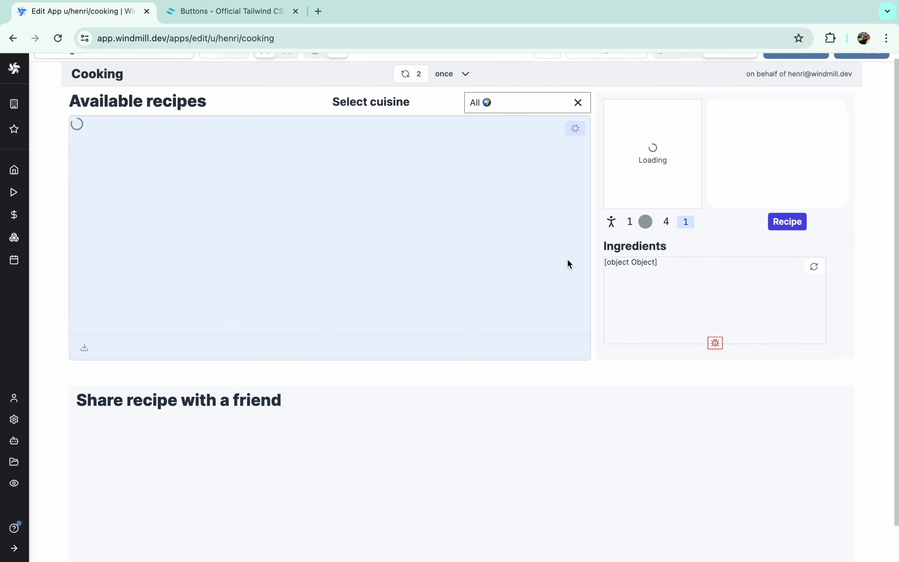
left_click(418, 274)
left_click(390, 219)
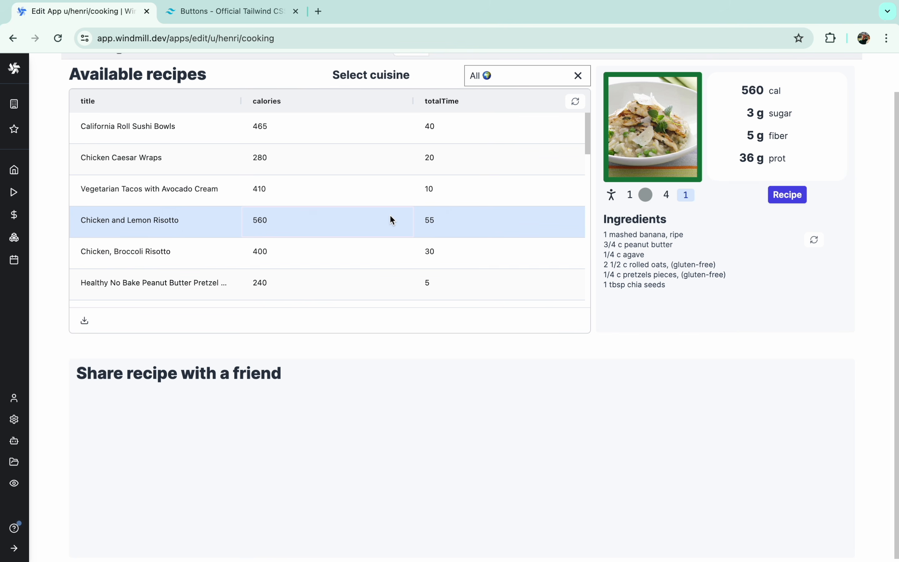
scroll(587, 191, "up", 3)
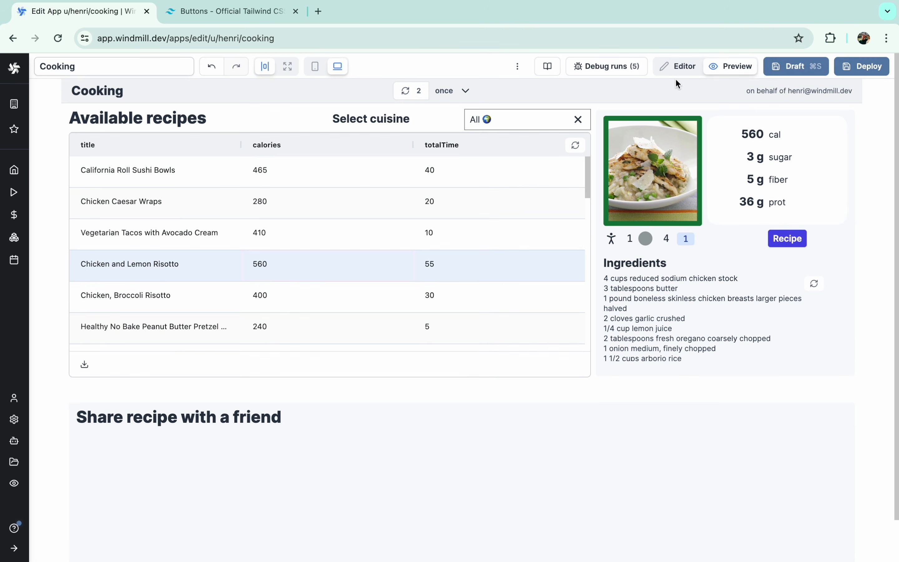
left_click(683, 66)
scroll(415, 343, "down", 5)
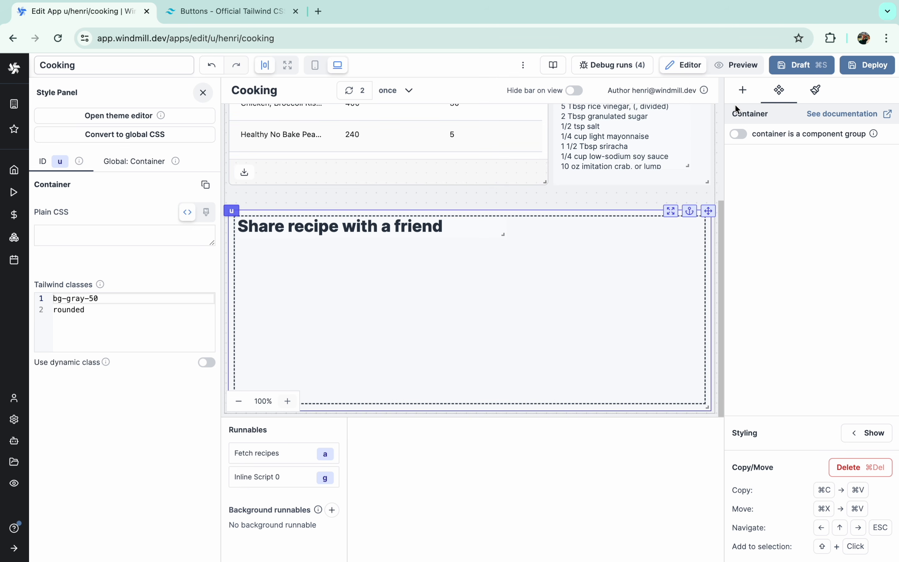
- Insert an inner container with classes bg-white, border-none and rounded
left_click(746, 97)
left_click(749, 194)
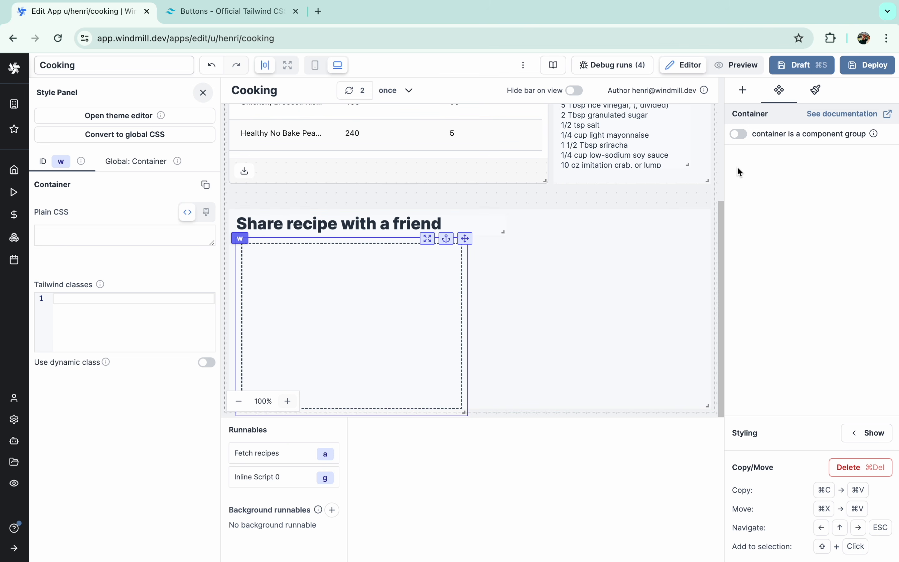
type("bg-white")
key("Return")
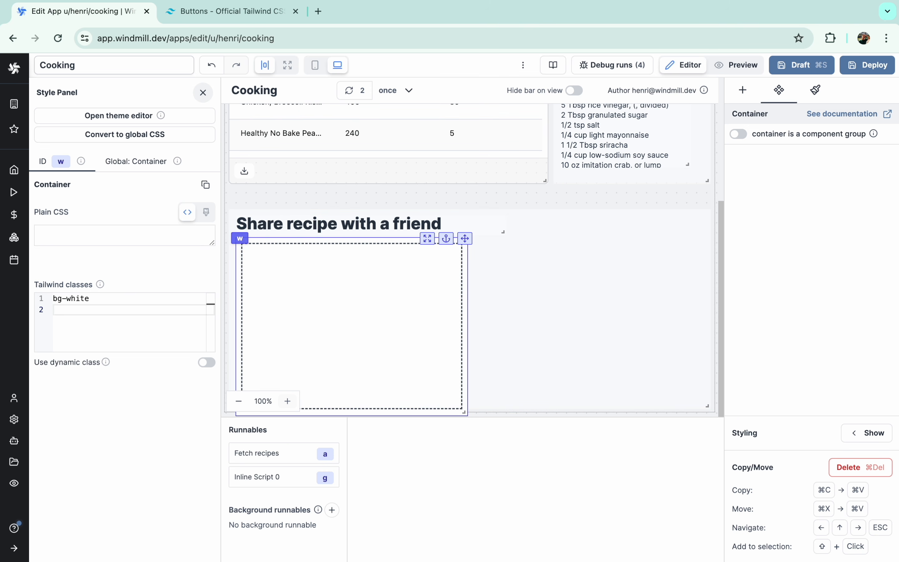
type("border-none")
key("Return")
type("rounded")
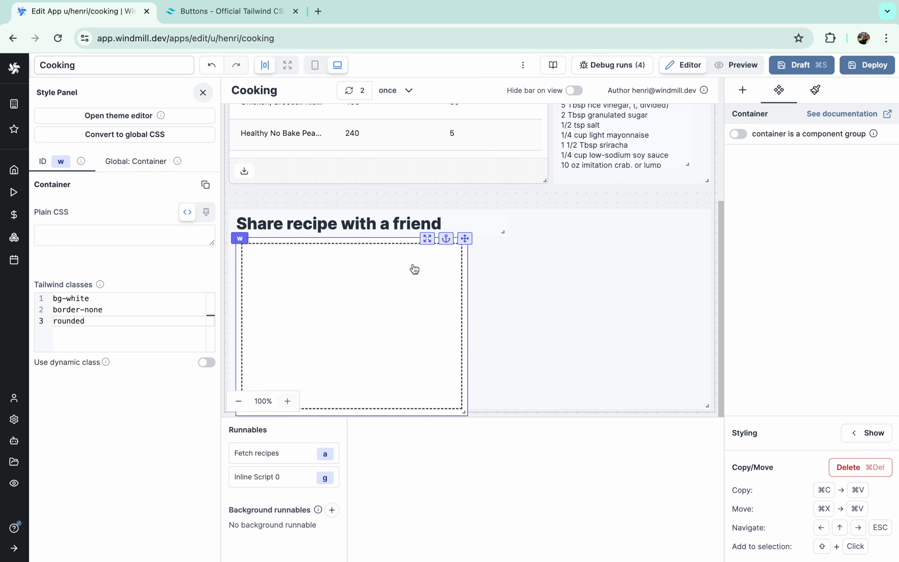
- Duplicate the white box and resize both to sit side by side
left_click(419, 297)
key("super+c")
key("super+v")
left_click_drag(463, 410, 427, 390)
left_click_drag(701, 239, 662, 240)
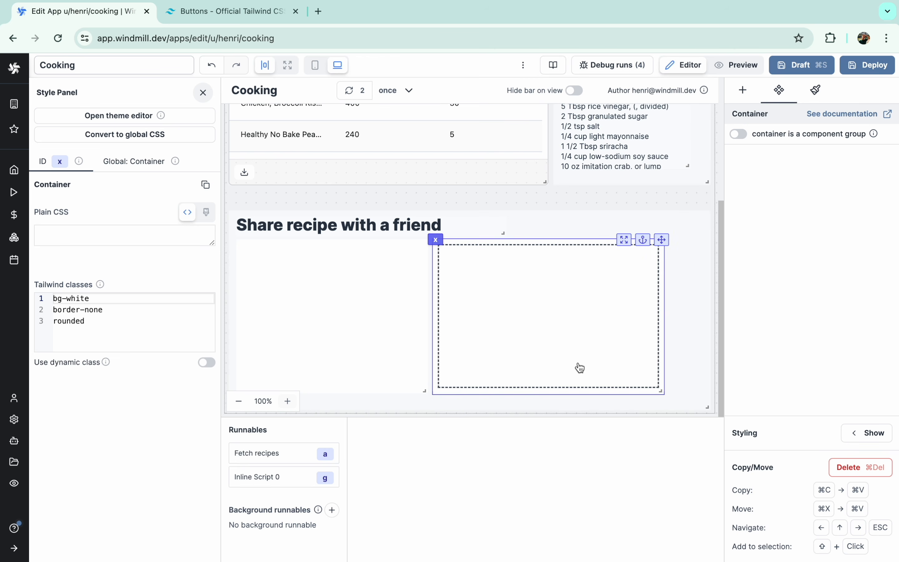
left_click_drag(659, 390, 700, 391)
- Preview the two-box layout and save the app as a draft
left_click(737, 65)
scroll(540, 314, "down", 1)
left_click(682, 65)
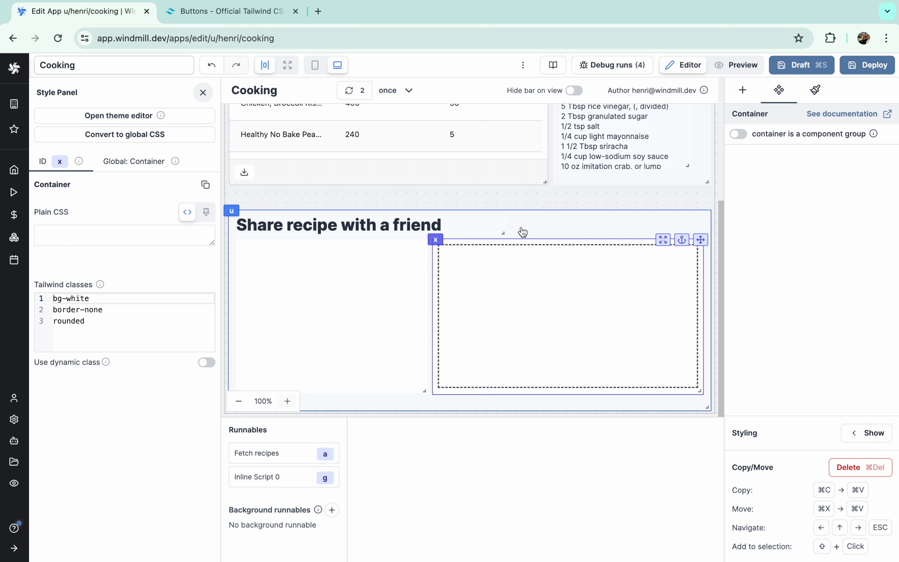
left_click(521, 206)
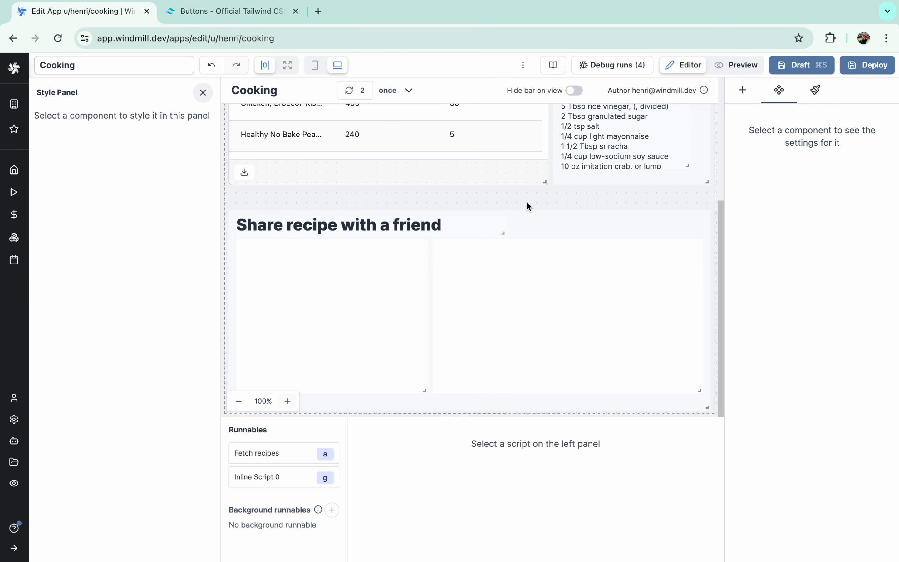
left_click(795, 70)
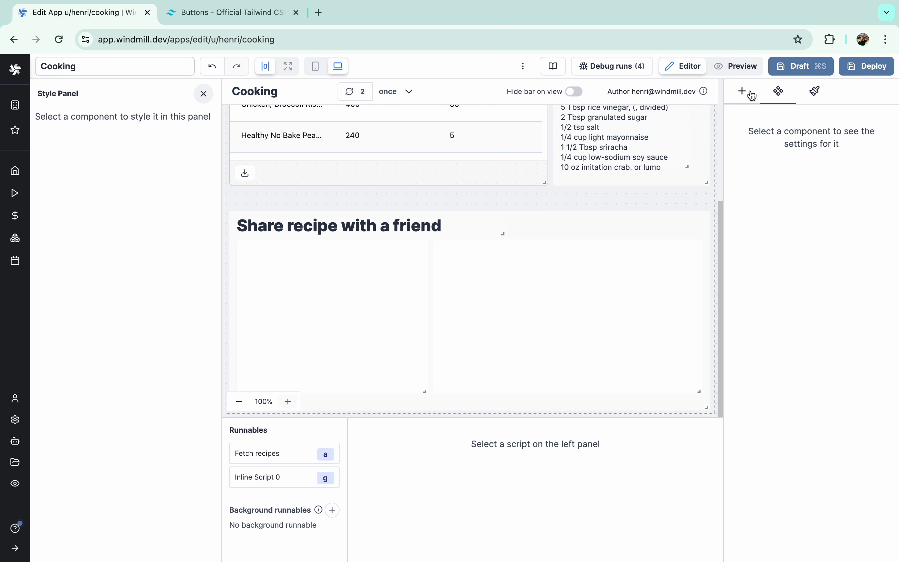
- Add a Button inside the right white box and clear its label
left_click(524, 307)
left_click(742, 91)
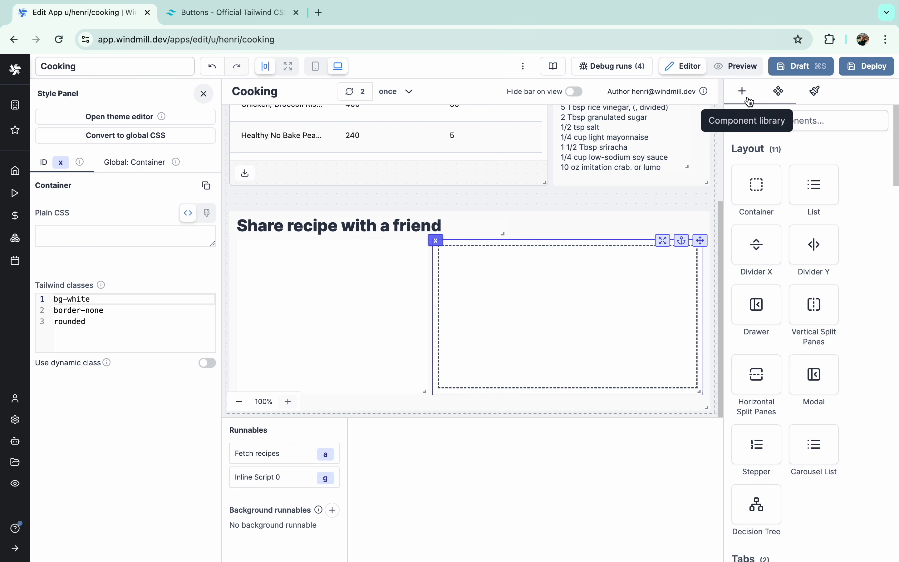
left_click(768, 116)
type("bu")
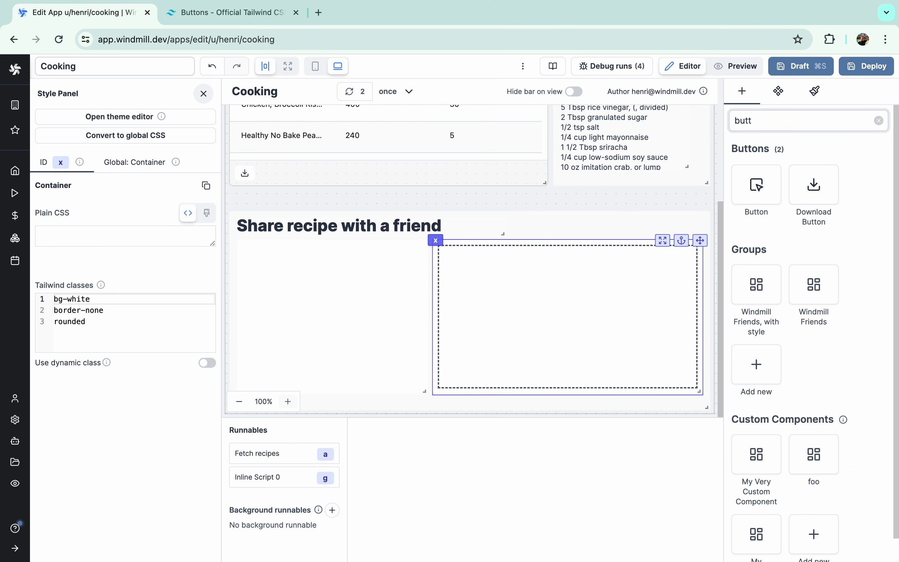
type("tt")
left_click(756, 185)
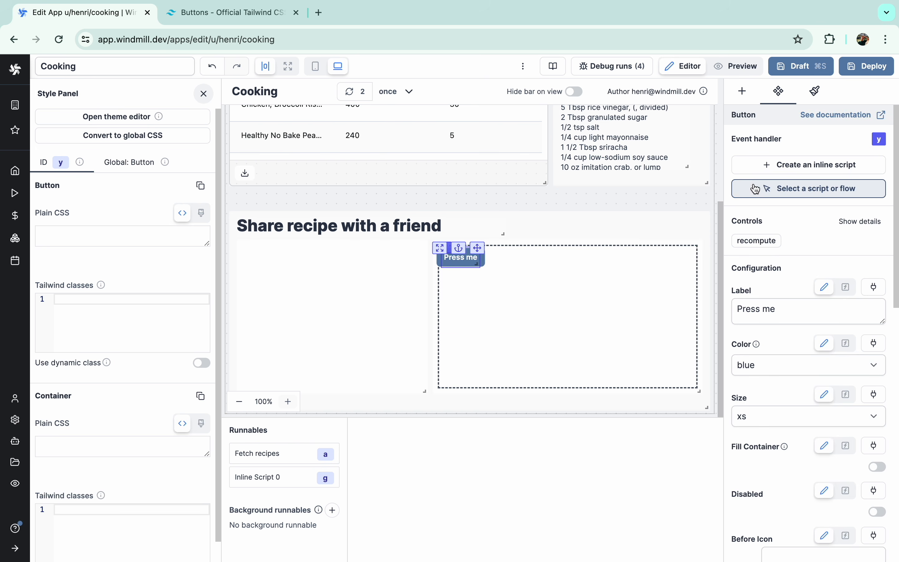
left_click_drag(479, 242, 564, 308)
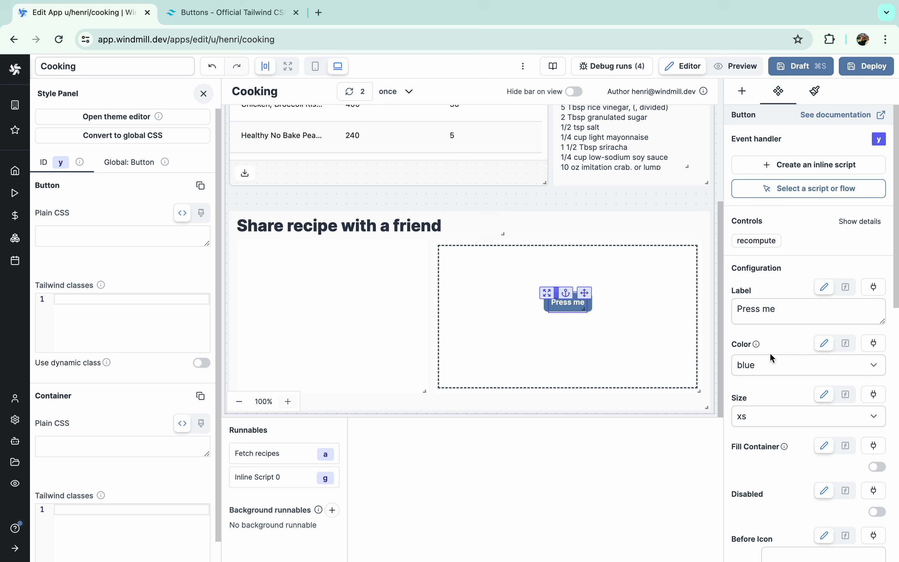
left_click(780, 308)
key("super+a")
key("BackSpace")
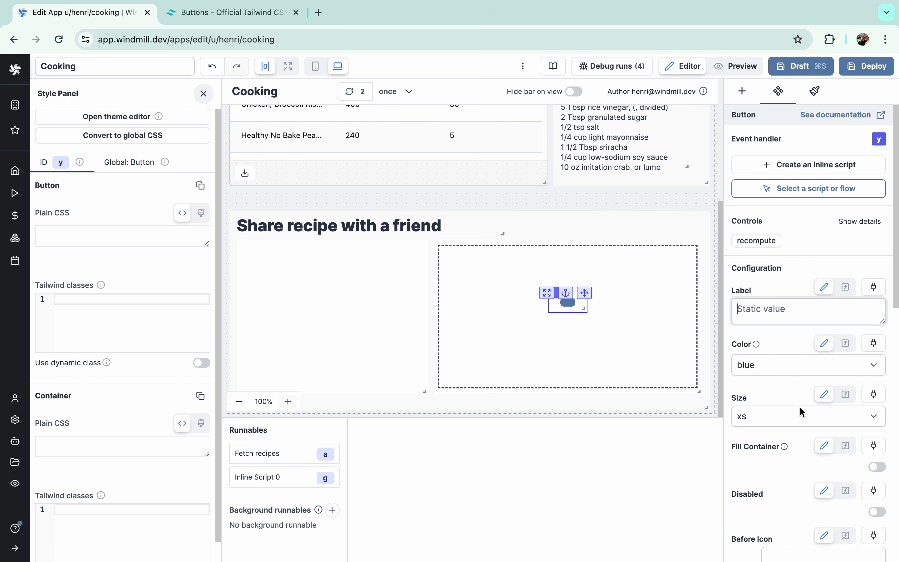
- Give the button a send-horizontal icon and dark color, placed bottom-right
scroll(803, 409, "down", 3)
left_click(801, 456)
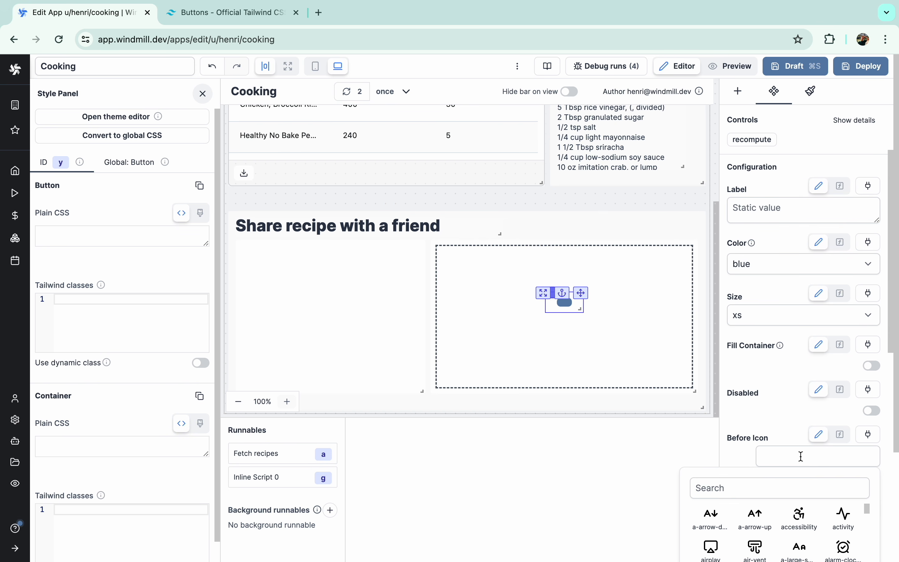
left_click(768, 487)
type("send")
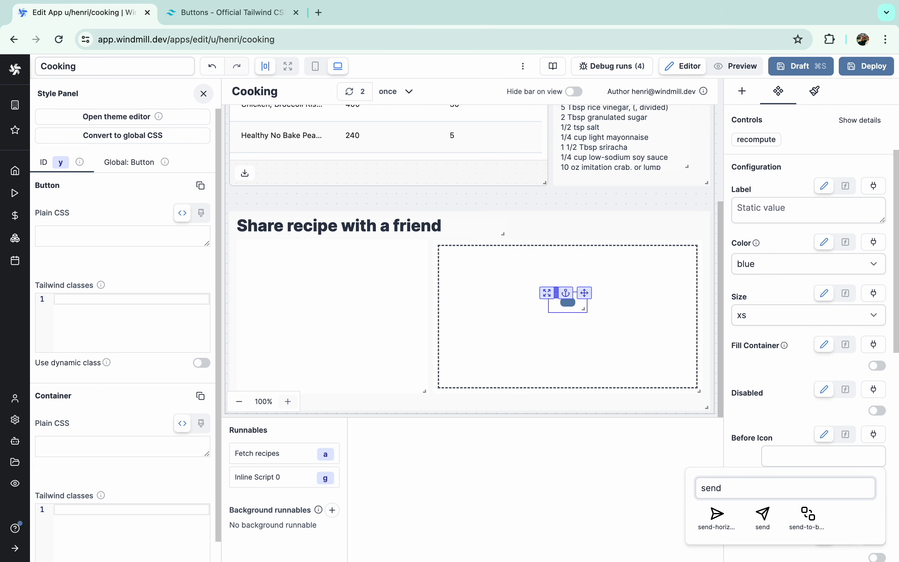
left_click(724, 518)
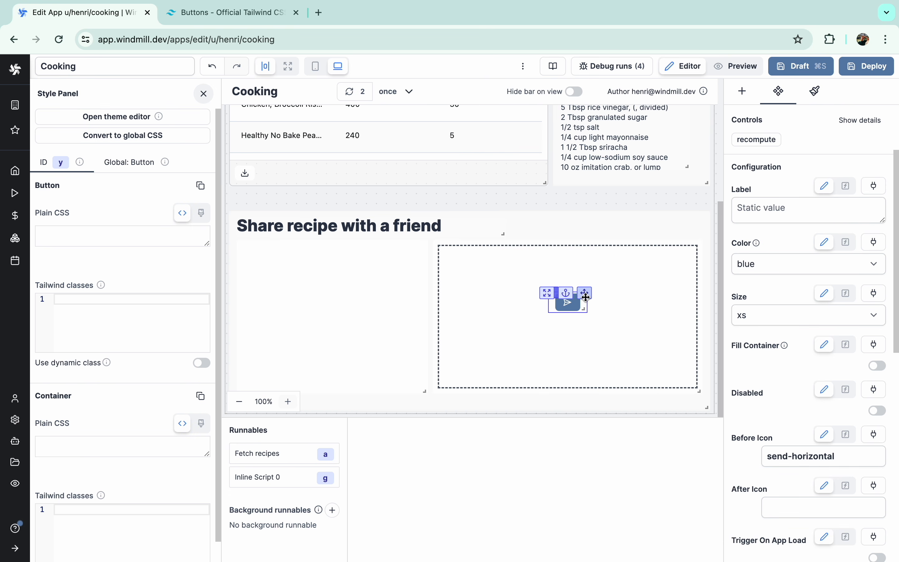
left_click_drag(584, 293, 701, 372)
left_click(780, 264)
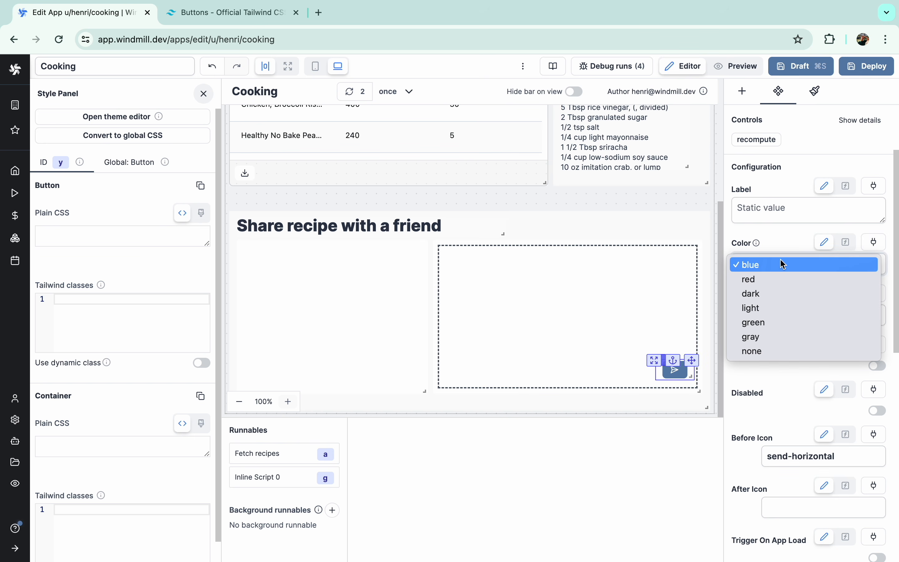
left_click(770, 293)
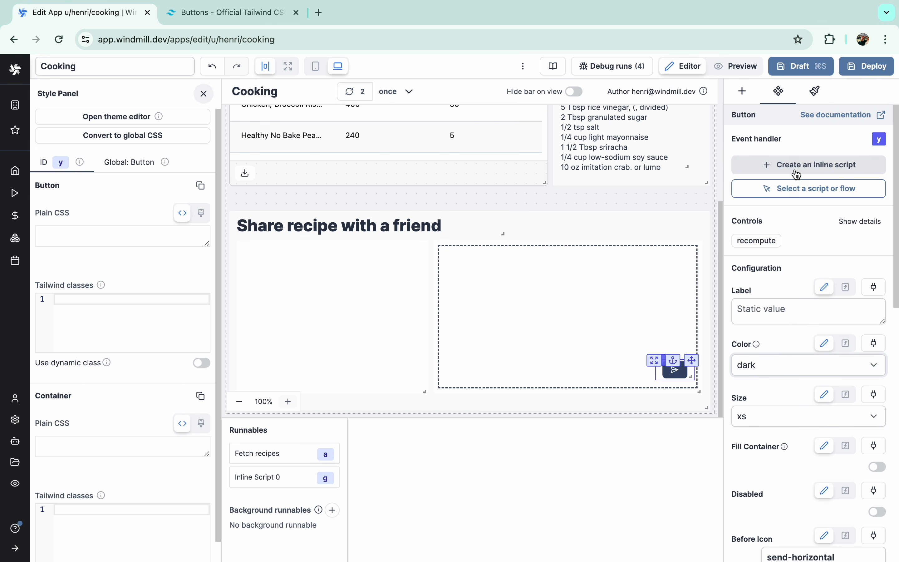
- Set the button's action to the hub script Send Email (gmail)
left_click(795, 189)
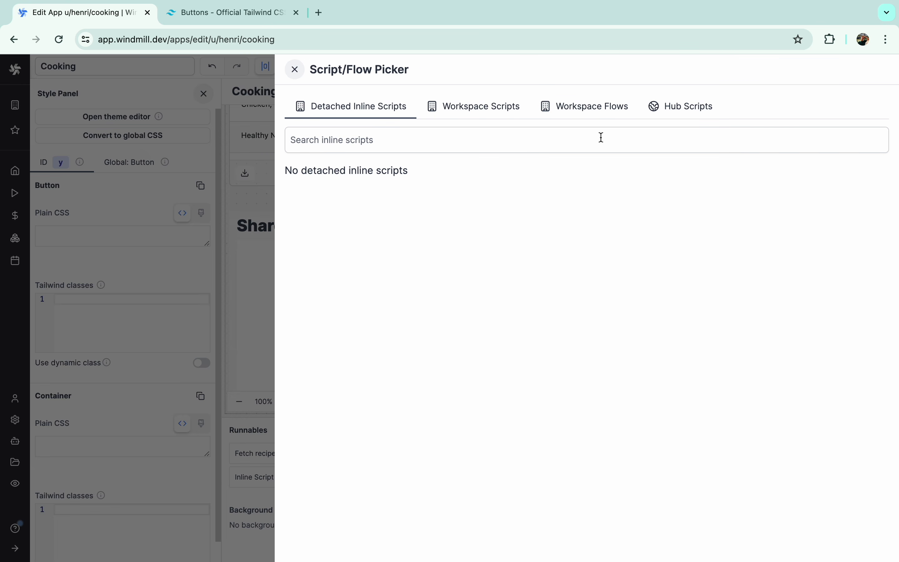
left_click(653, 112)
left_click(606, 141)
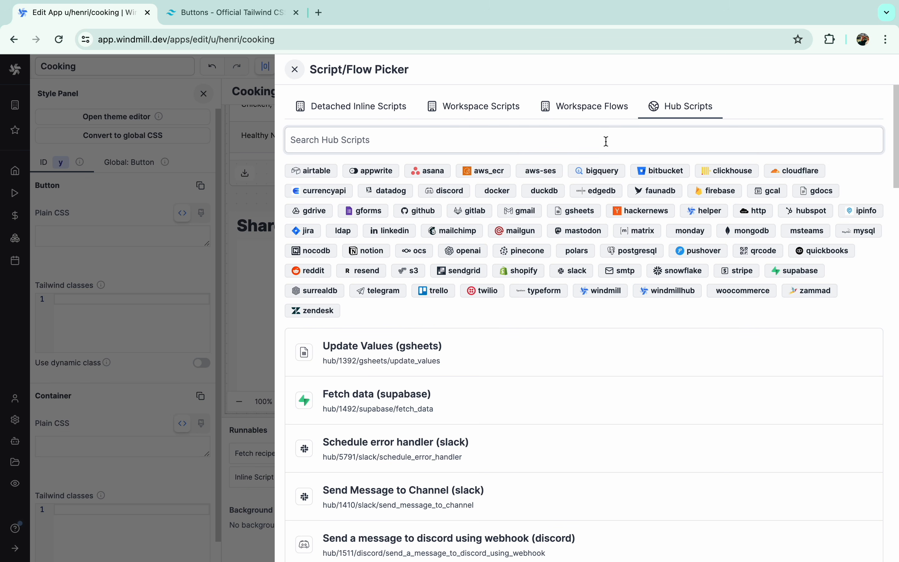
type("Send email")
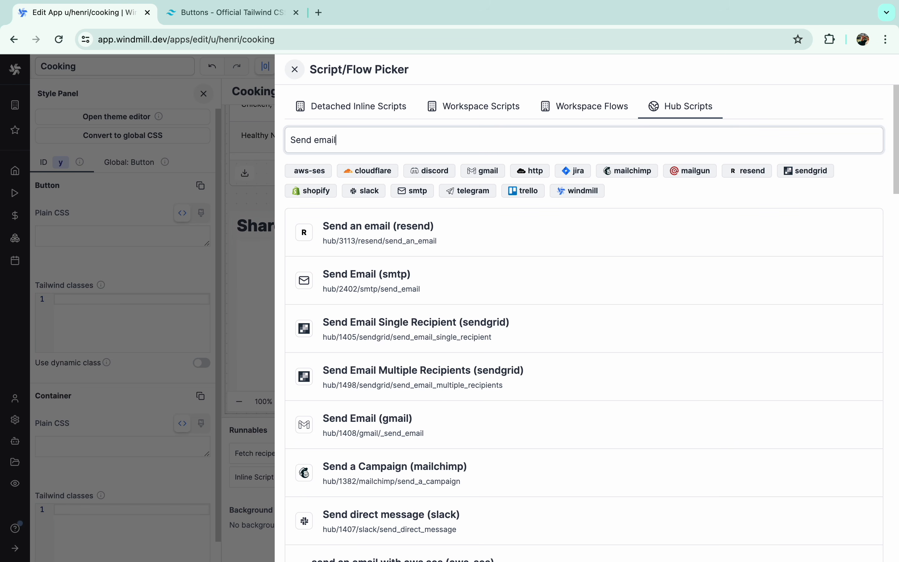
left_click(382, 430)
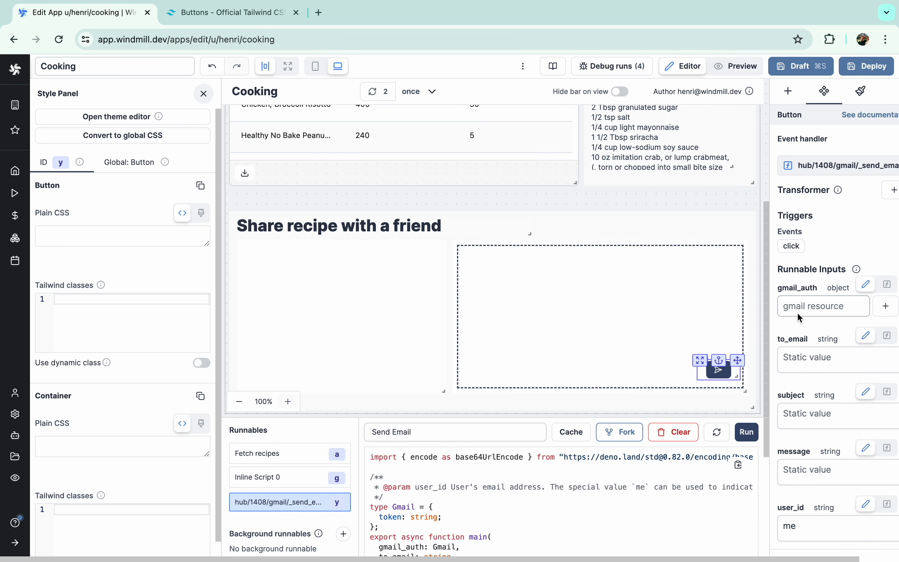
- Dismiss the new gmail resource setup, leaving gmail_auth unset
left_click(801, 314)
left_click(885, 314)
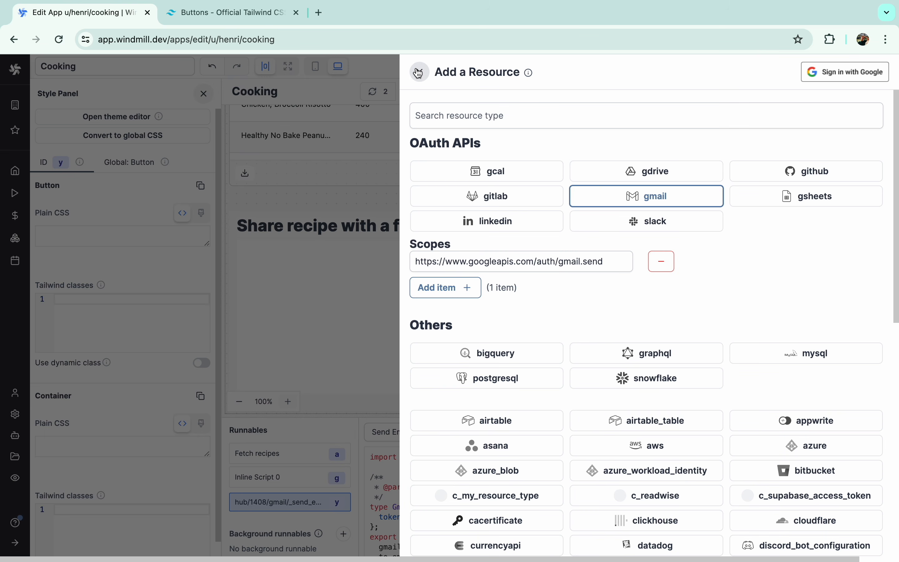
left_click(419, 72)
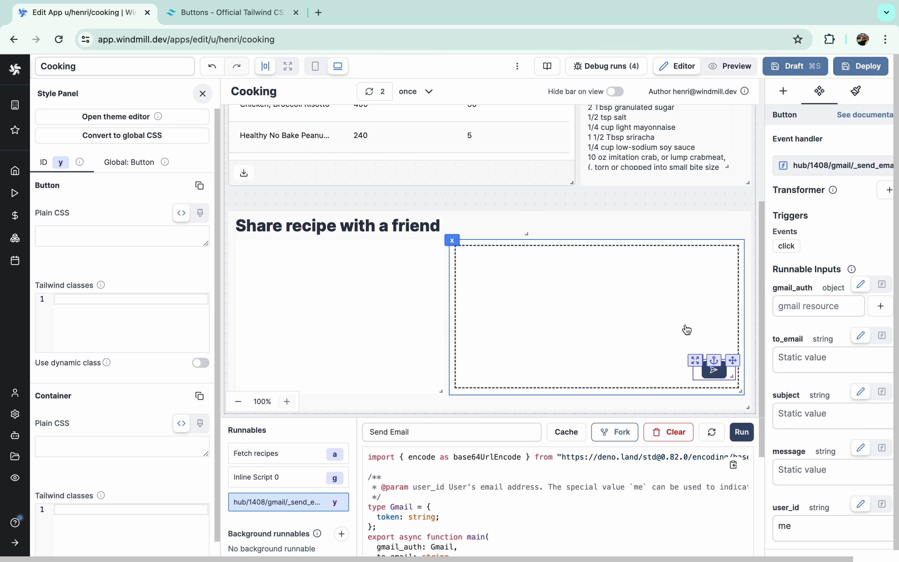
scroll(559, 502, "down", 10)
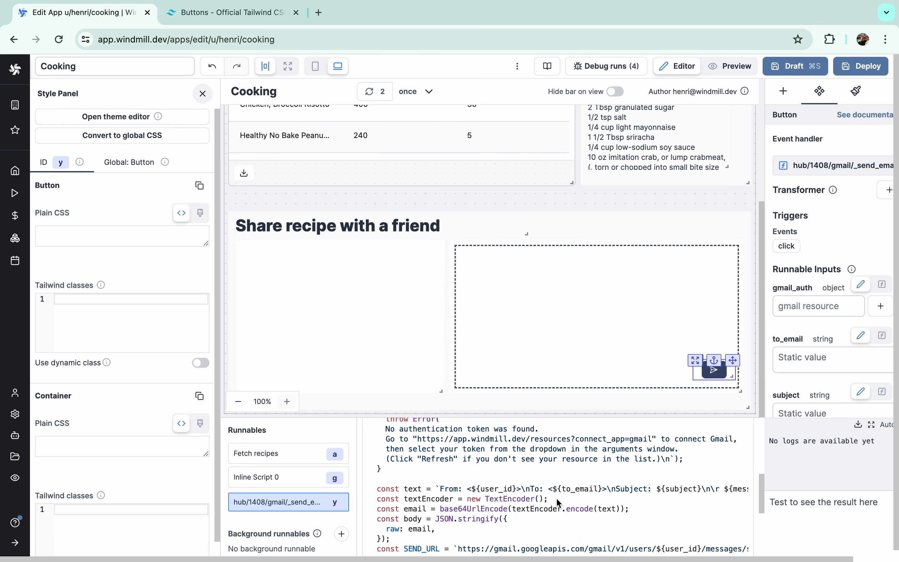
scroll(559, 503, "up", 15)
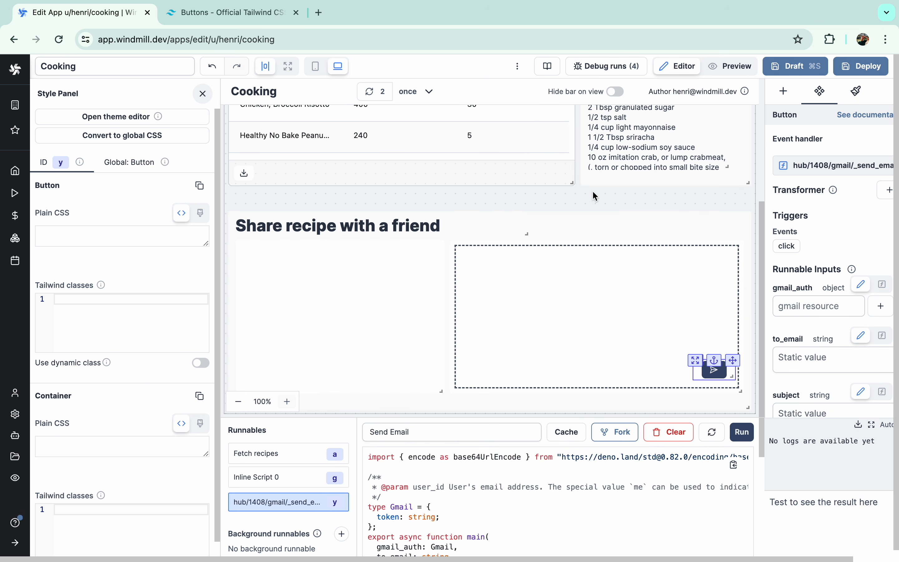
left_click(562, 307)
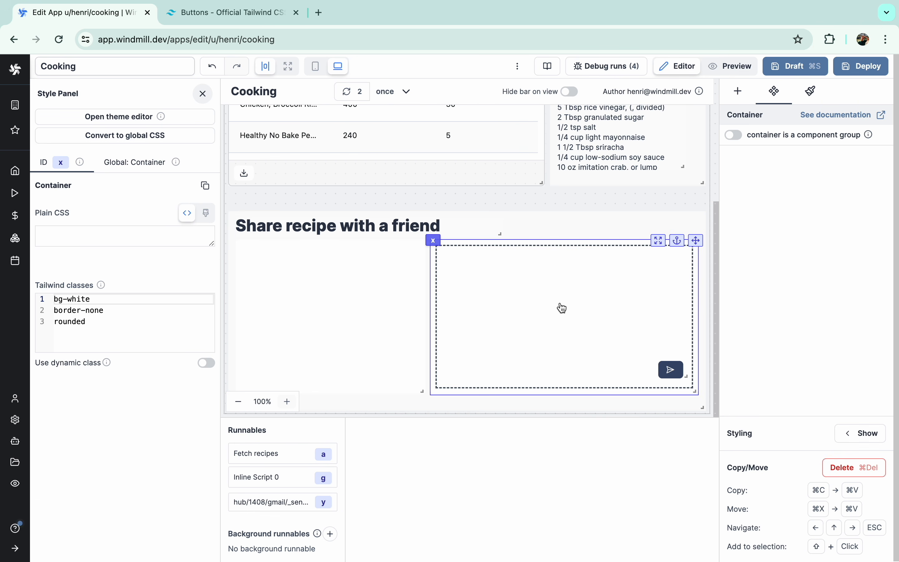
left_click(737, 97)
- Insert a Form into the empty left container and stretch it to the container's full width
left_click(748, 126)
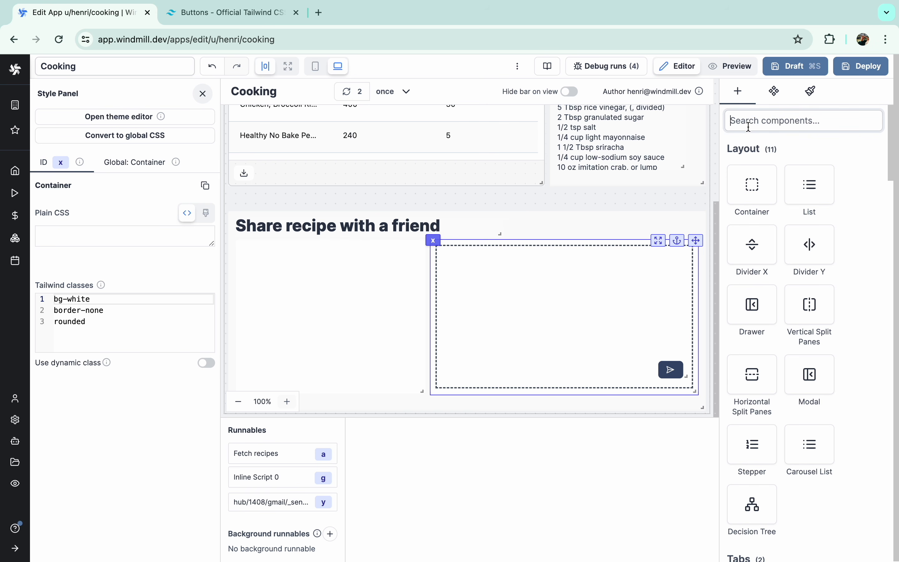
type("for")
left_click(385, 285)
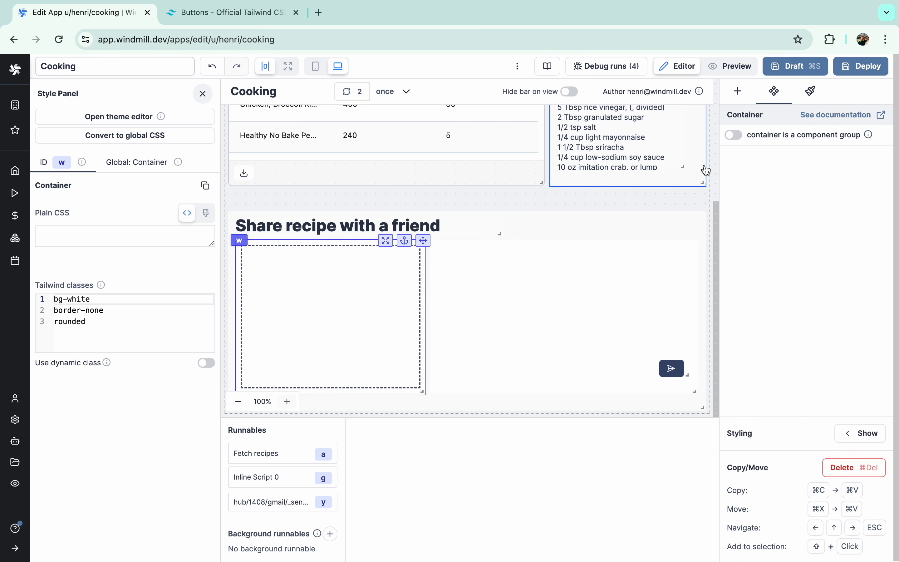
left_click(738, 98)
type("for")
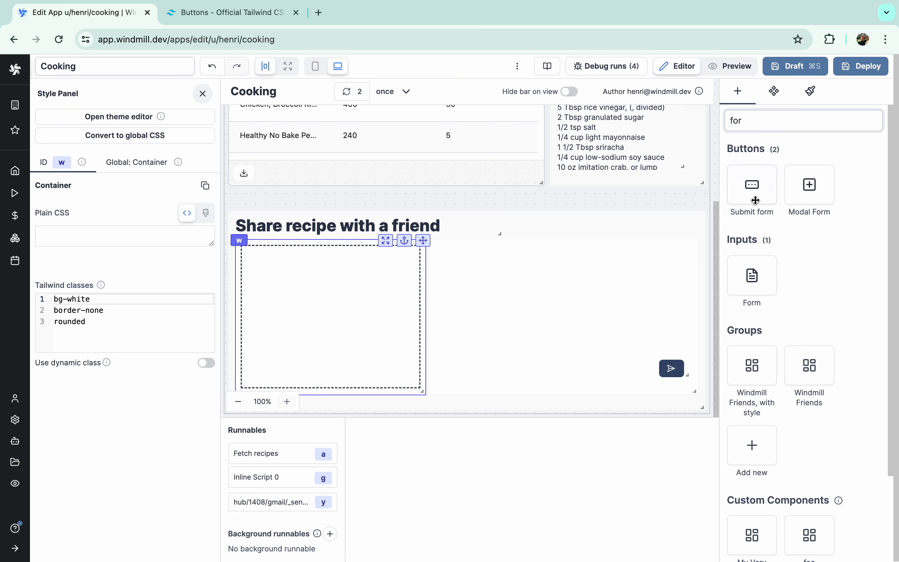
left_click(752, 277)
mouse_move(351, 284)
left_mouse_down()
mouse_move(352, 410)
mouse_move(367, 255)
mouse_move(366, 279)
left_mouse_up()
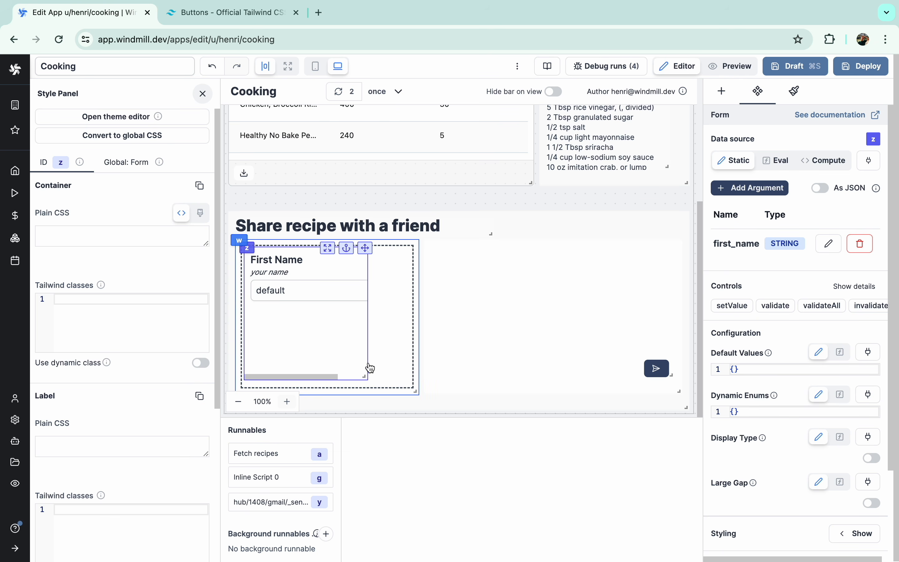
left_click_drag(365, 376, 418, 378)
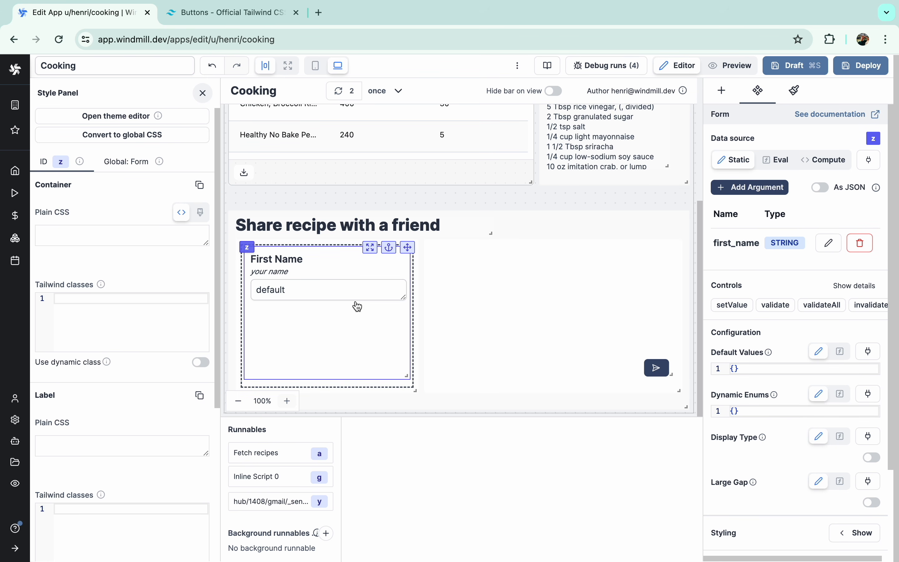
- Rename the first_name field to To, restrict it to email format, and prefill a default recipient address
left_click(830, 246)
double_click(627, 126)
type("To")
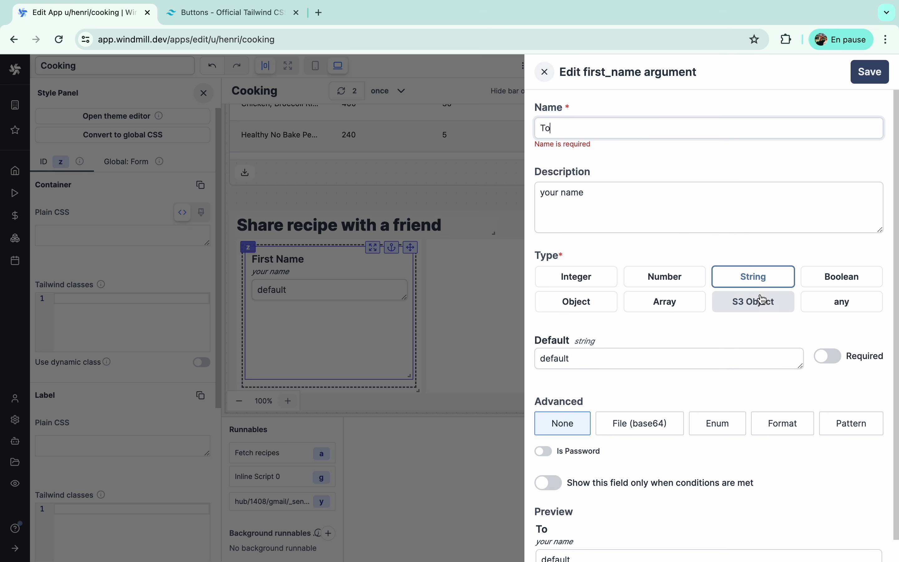
left_click(758, 428)
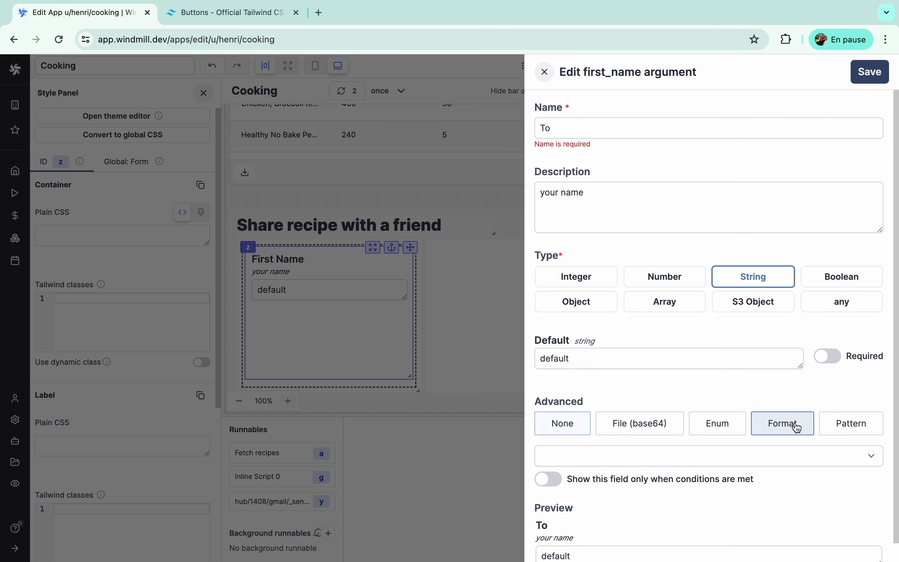
left_click(760, 433)
left_click(660, 455)
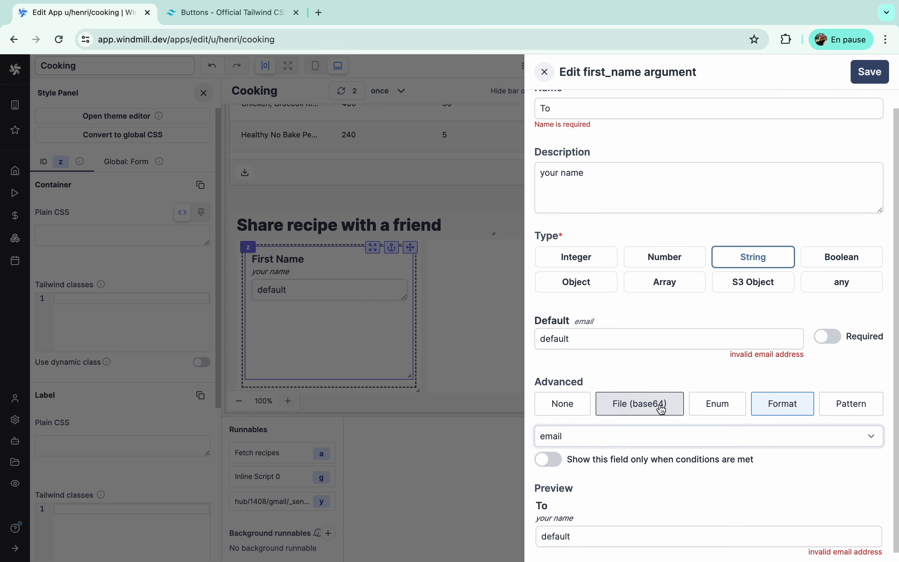
left_click(654, 194)
key("super+a")
key("BackSpace")
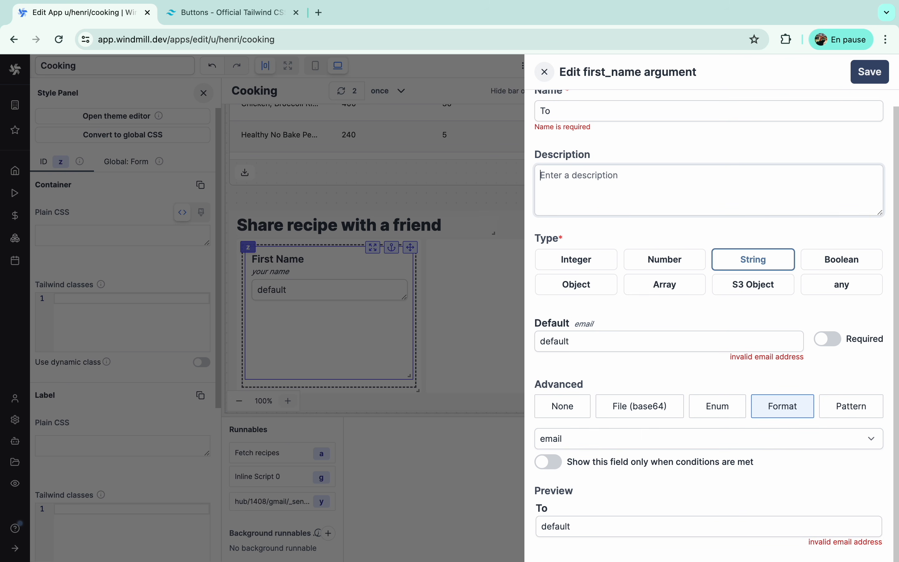
type("Email to send message to")
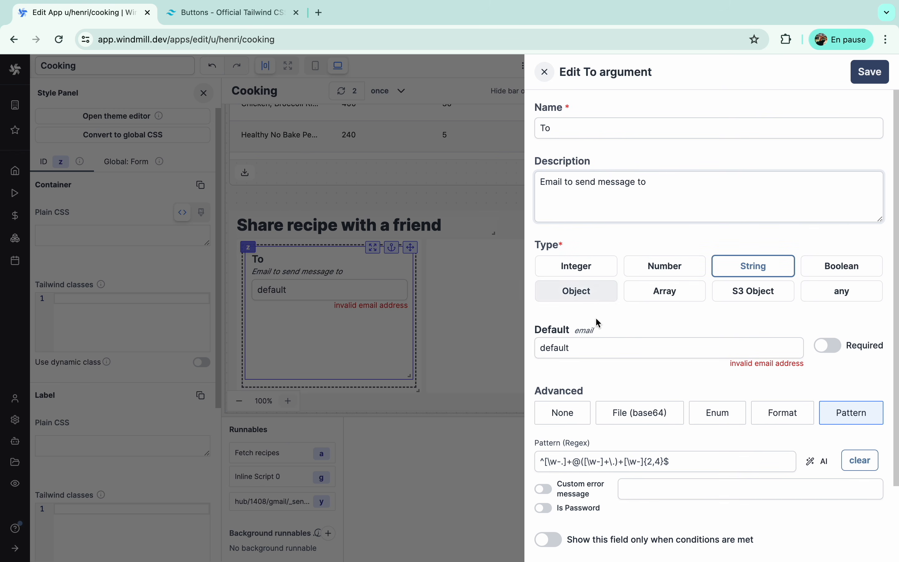
double_click(560, 346)
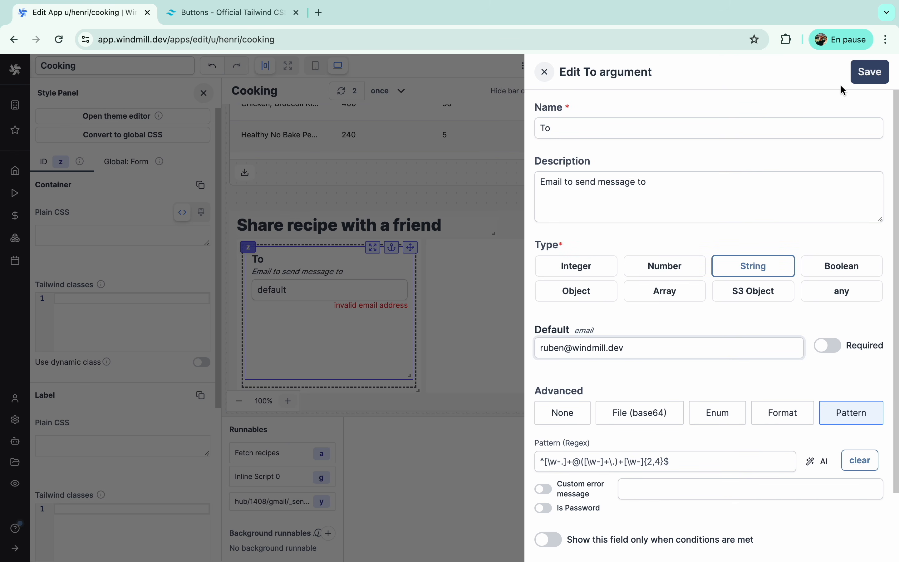
left_click(866, 74)
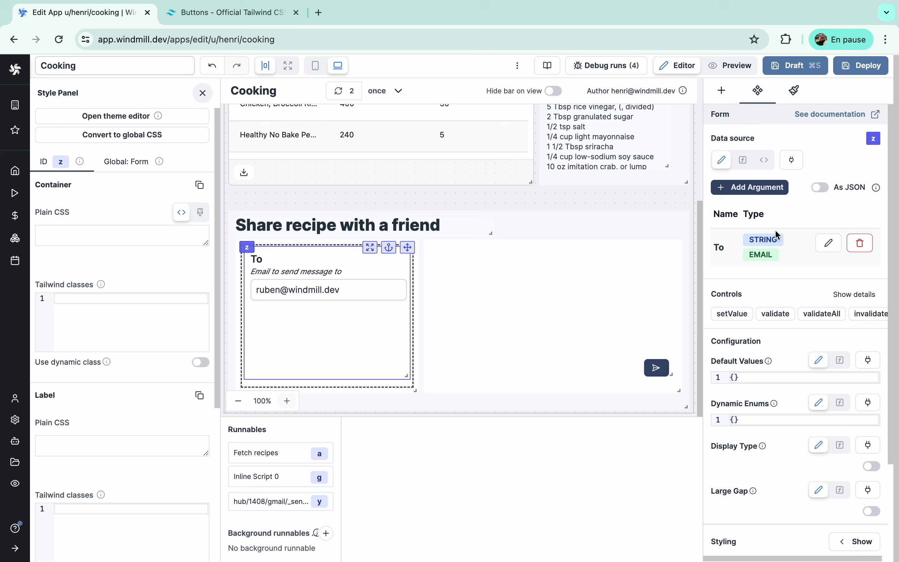
- Add a Subject field to the form with the default value 'Cool recipe!'
left_click(750, 187)
type("Subject")
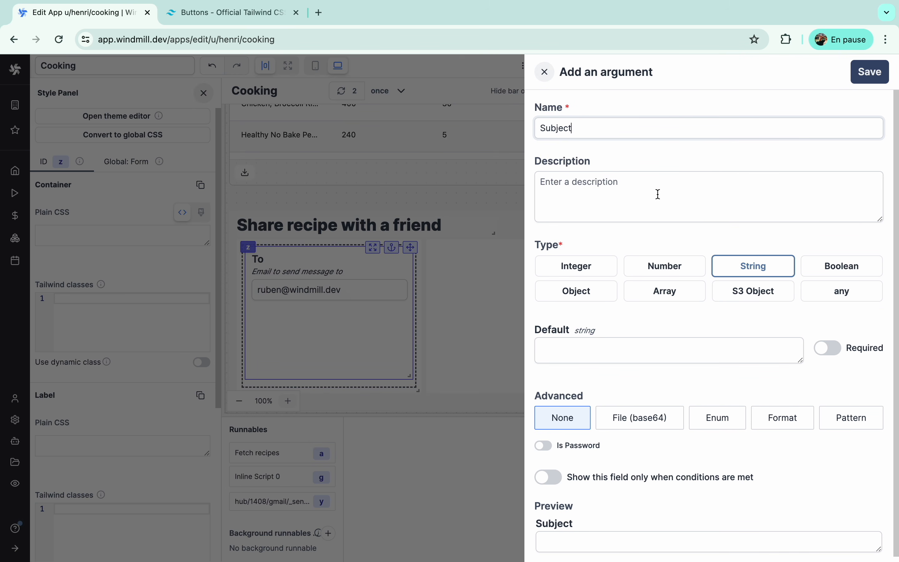
left_click(619, 355)
type("Cool recipe!")
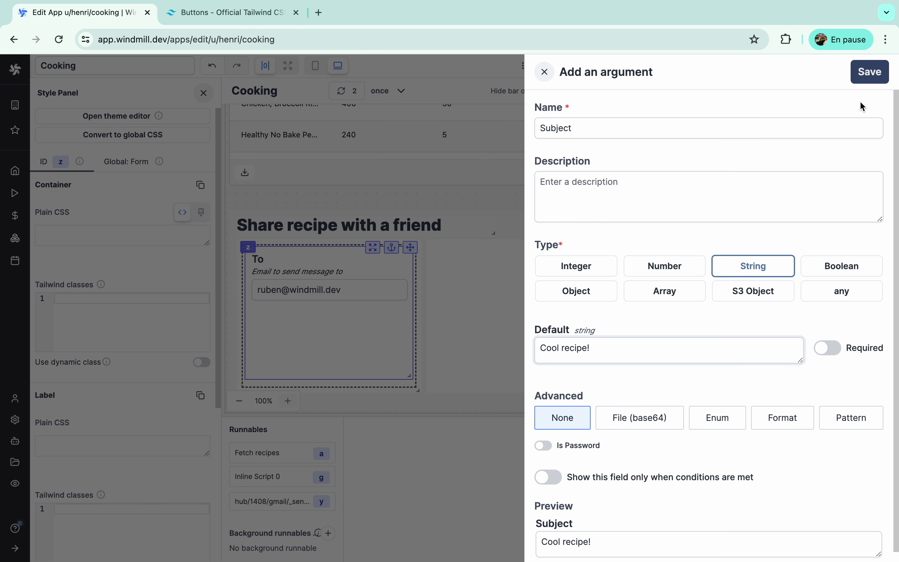
left_click(865, 74)
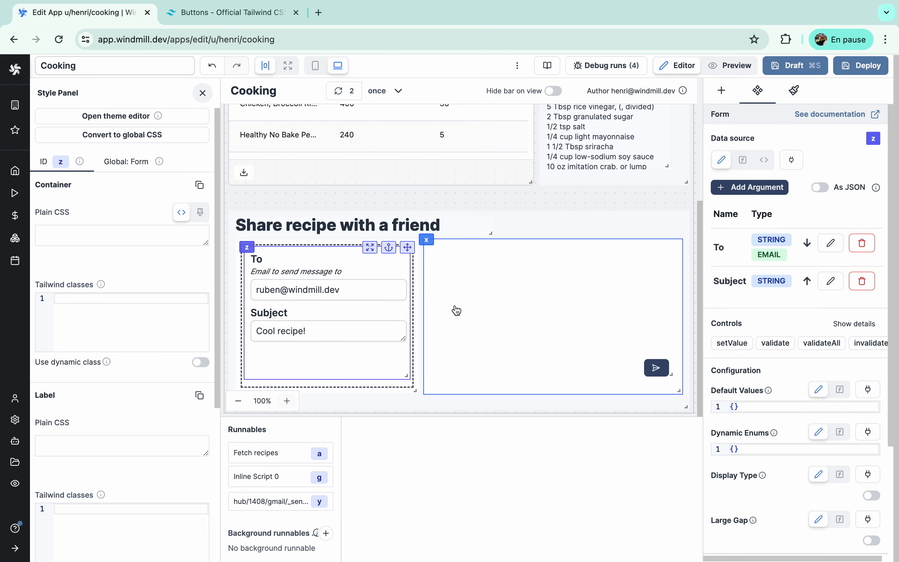
- Add a Textarea to the empty message container and enlarge it to fill the box
left_click(457, 310)
left_click(741, 97)
type("text")
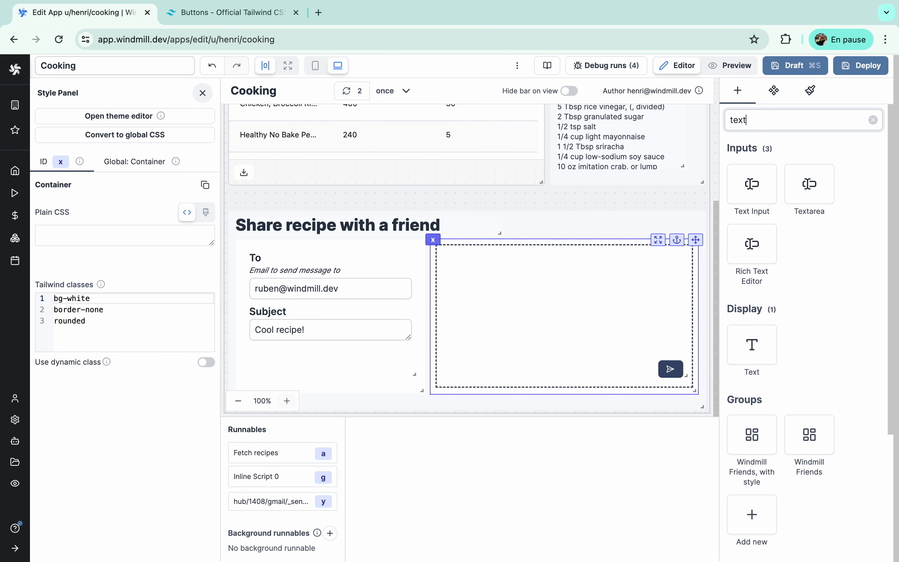
type("a")
left_click(752, 184)
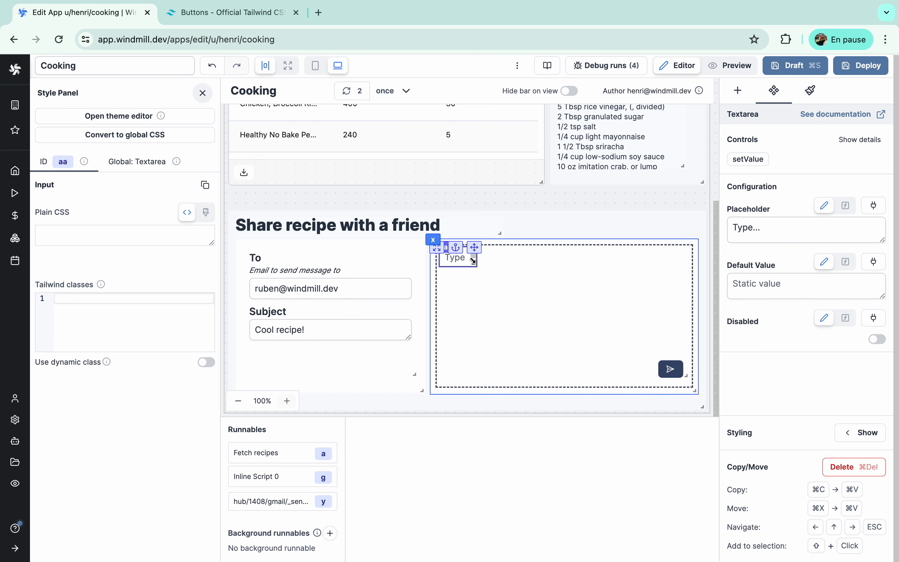
left_click_drag(474, 264, 680, 353)
left_click(596, 199)
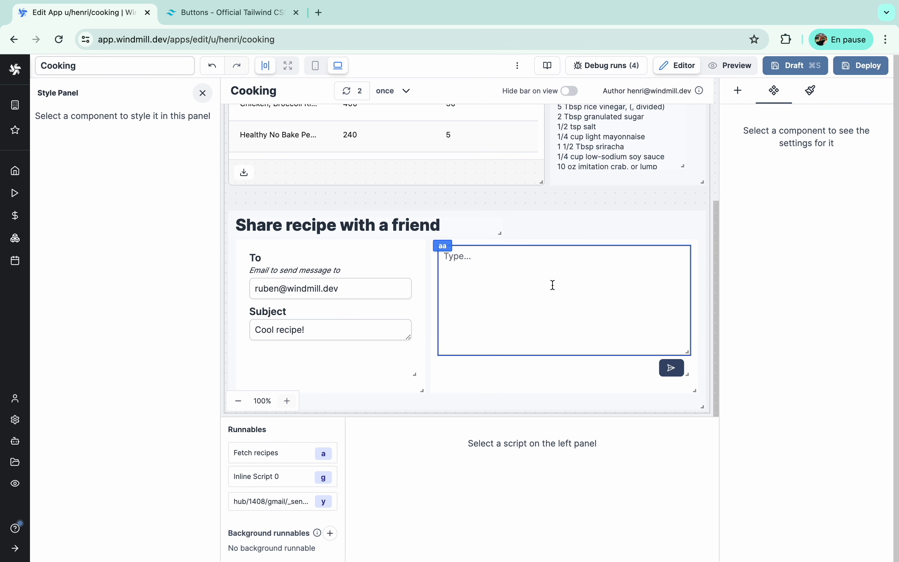
- Give the textarea the border-none class, clear its placeholder, and make its default value a JavaScript expression
left_click(534, 278)
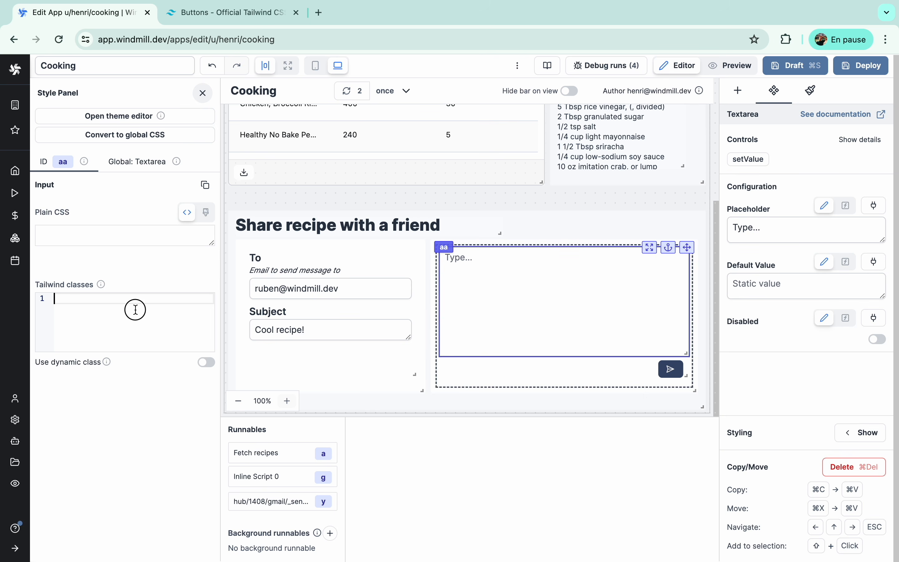
type("border-none")
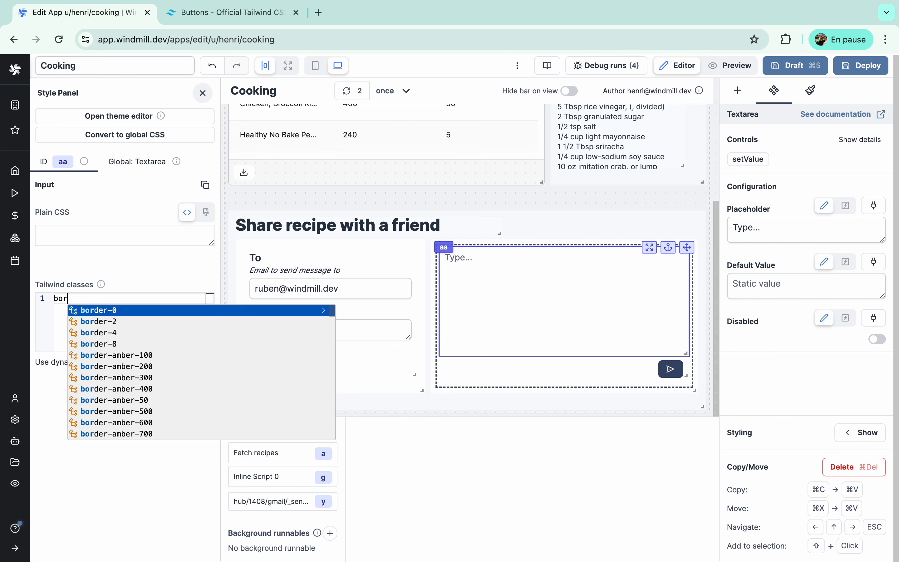
left_click(490, 211)
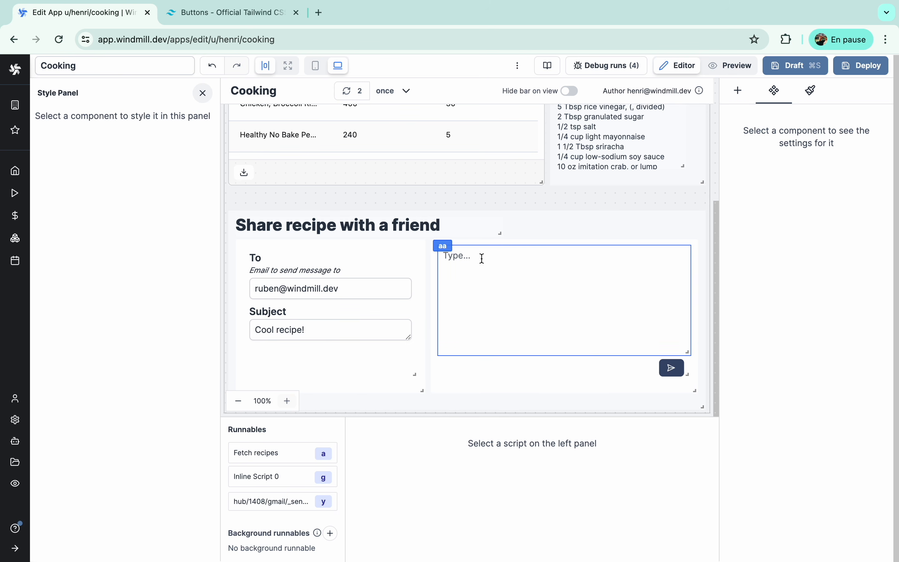
left_click(560, 263)
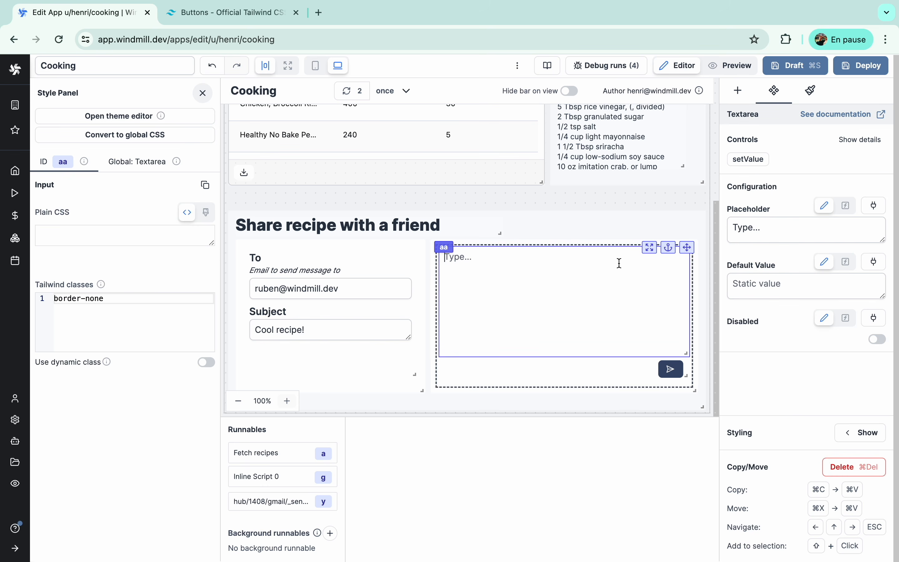
triple_click(768, 228)
key("BackSpace")
left_click(764, 286)
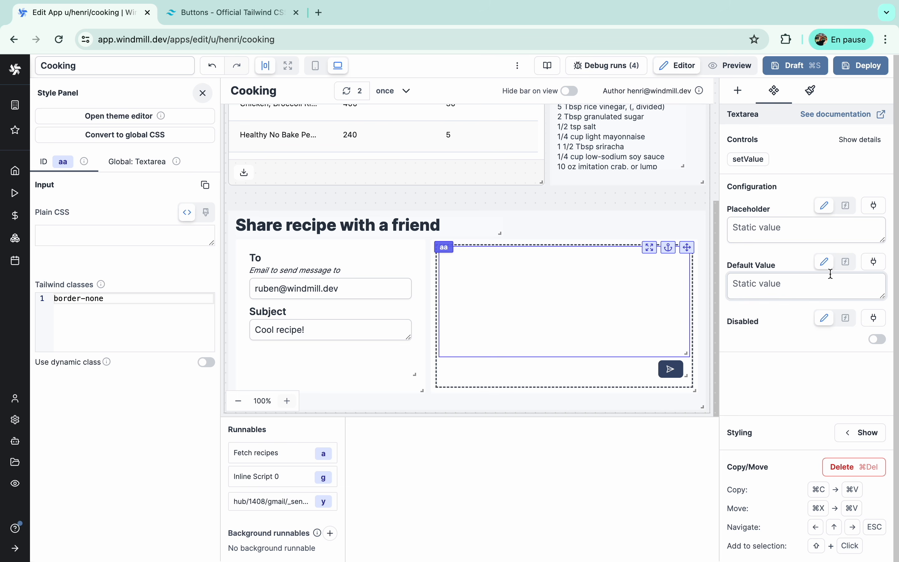
left_click(846, 261)
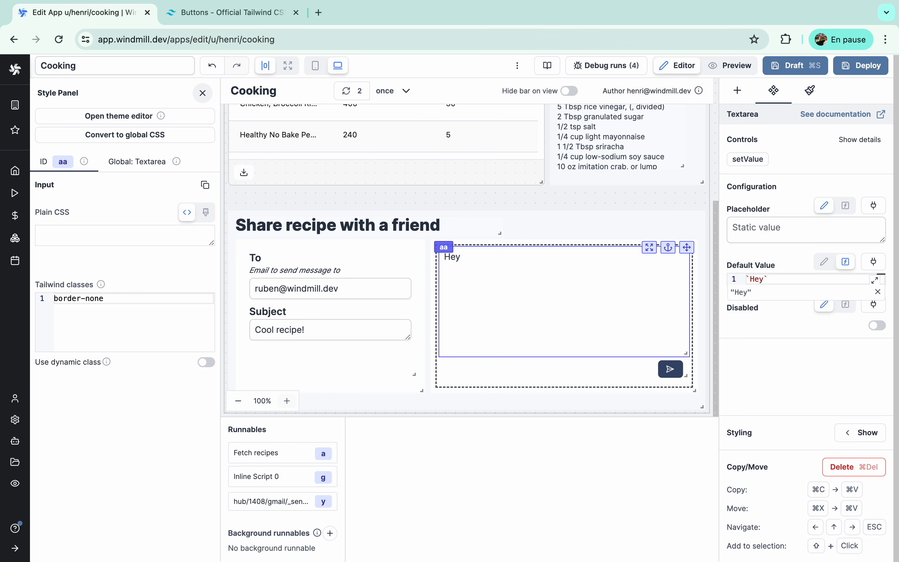
- Link the textarea's default value to the form's default To email, wrapped in a template literal
left_click(875, 263)
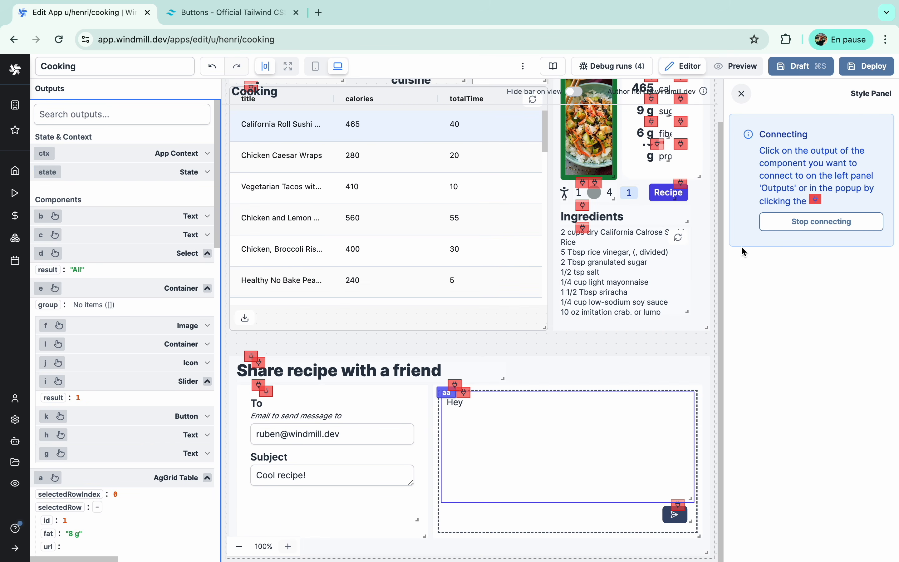
left_click(264, 392)
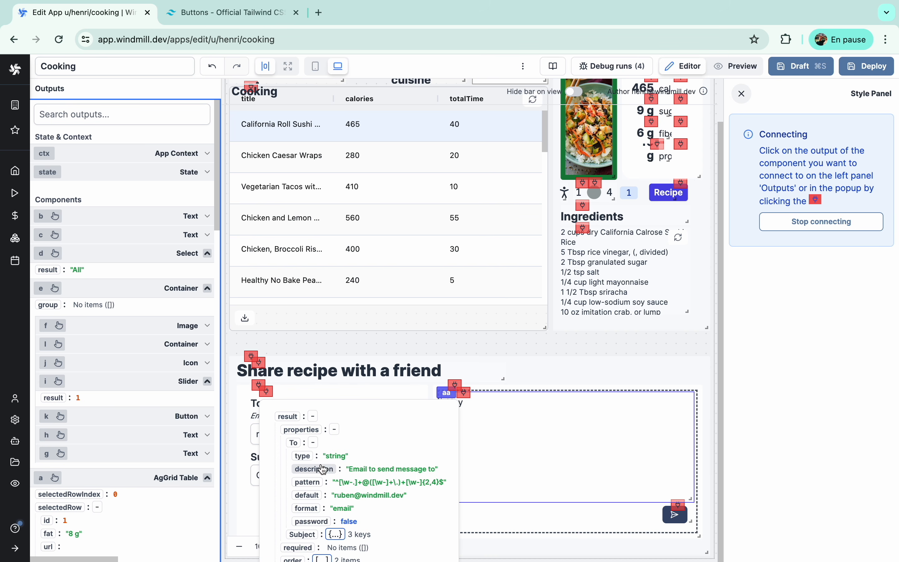
left_click(313, 496)
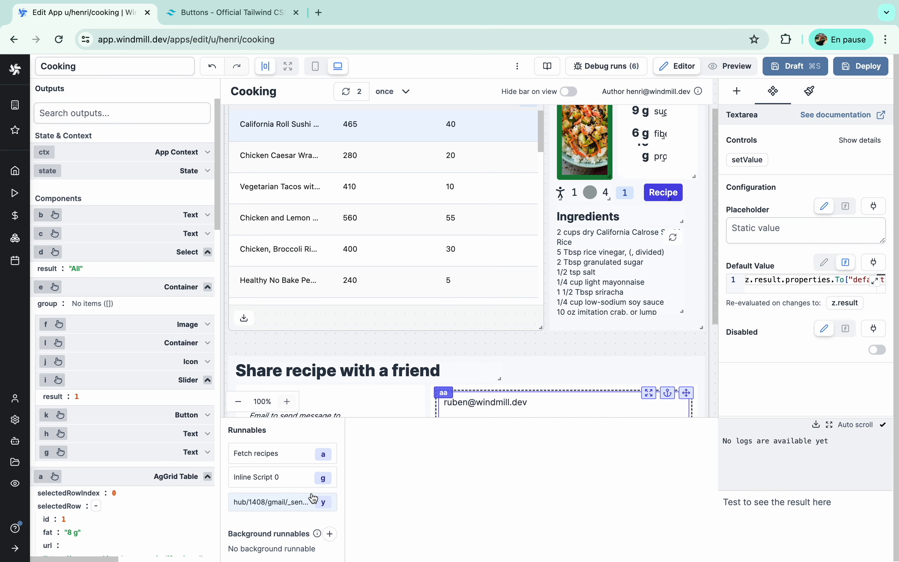
left_click(764, 279)
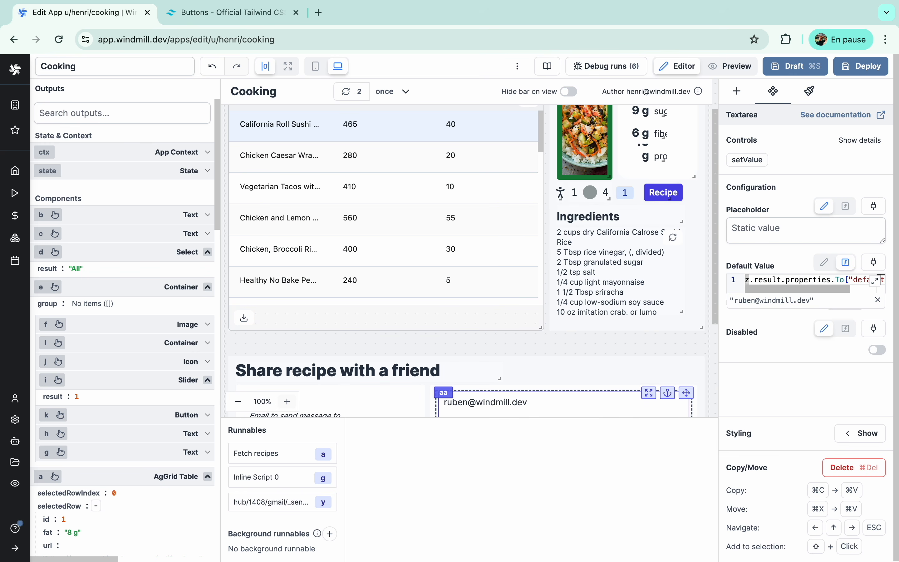
key("super+Left")
type("`")
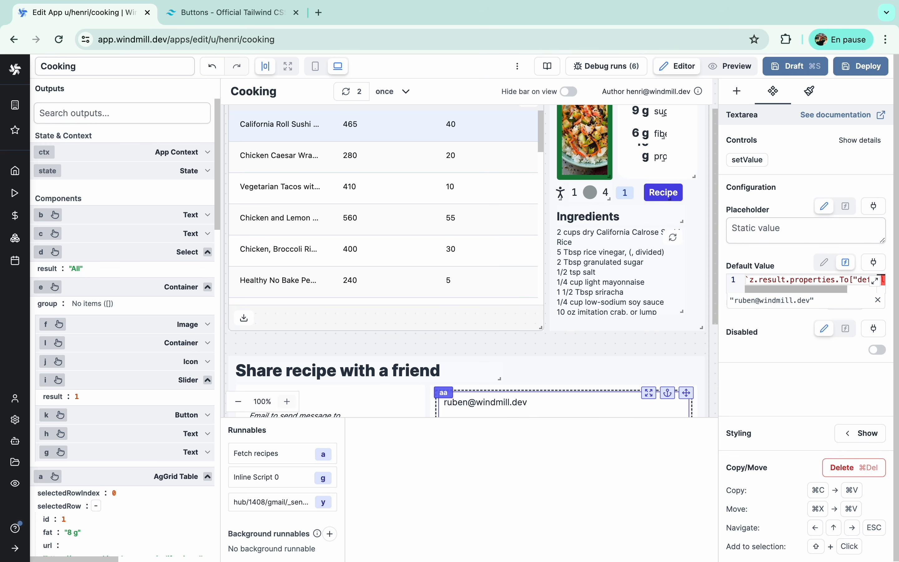
key("super+Right")
type("}")
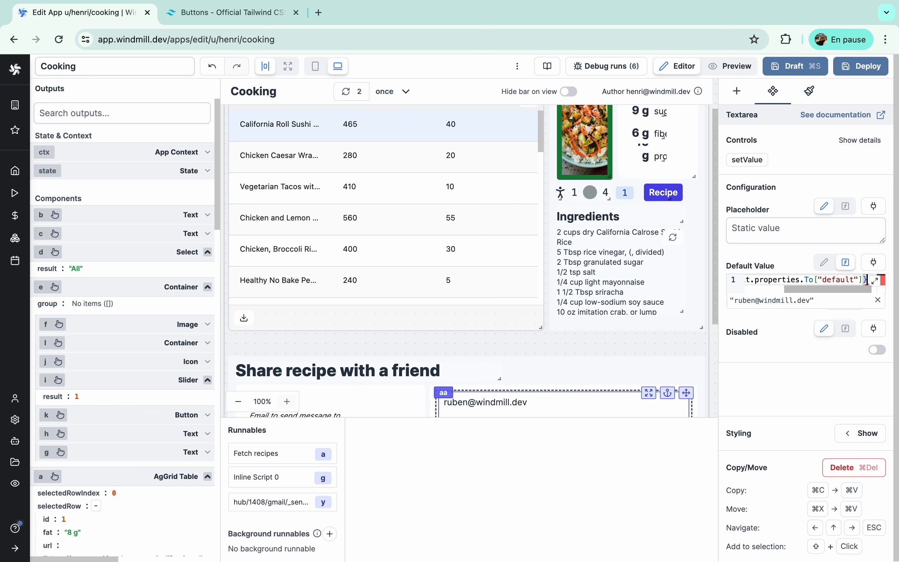
type("`")
- Replace the expression with the pasted multi-line email template citing the recipe's link and total time
left_click(812, 279)
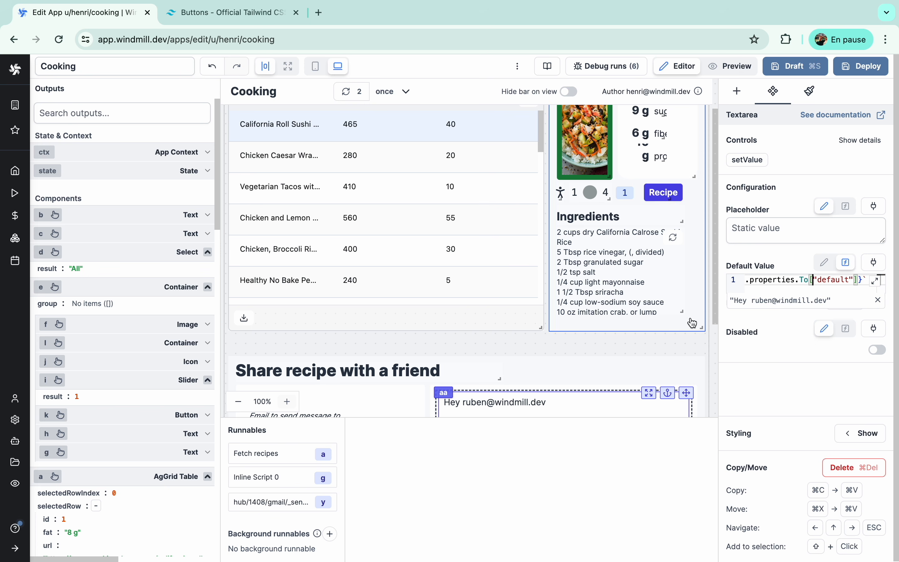
key("super+Left")
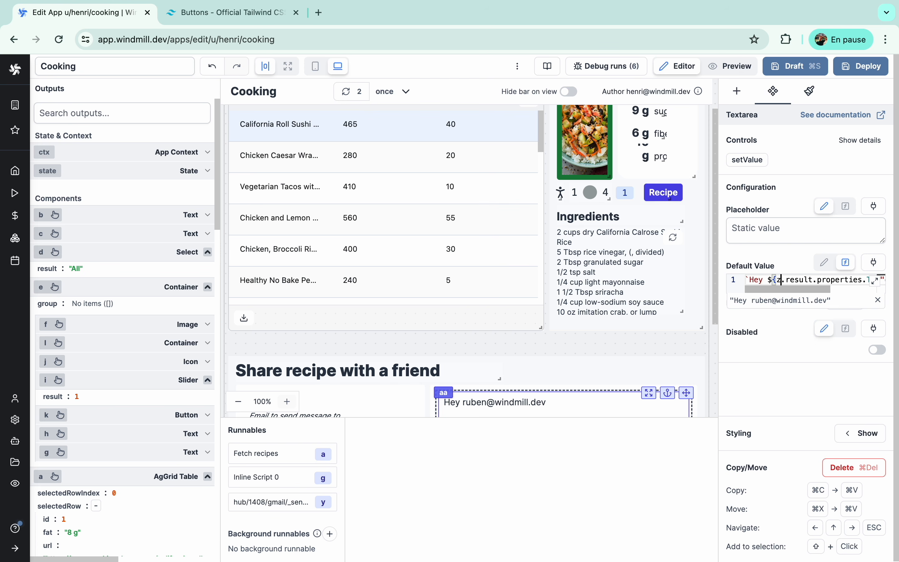
key("Right")
triple_click(765, 280)
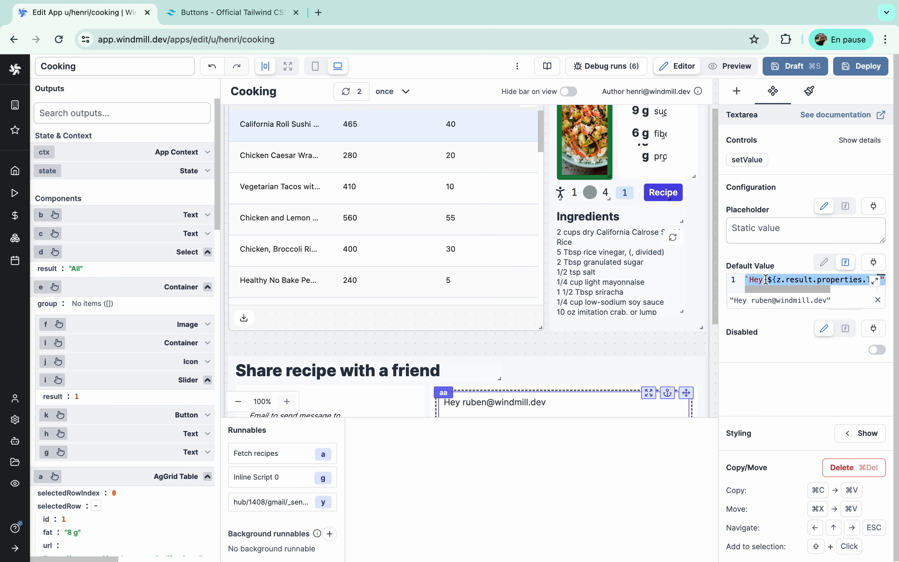
key("super+v")
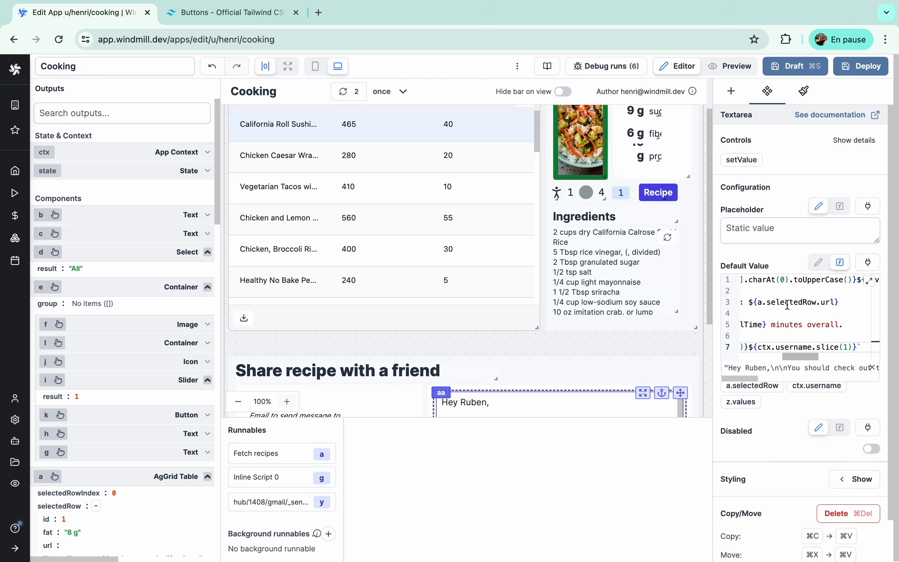
key("super+Left")
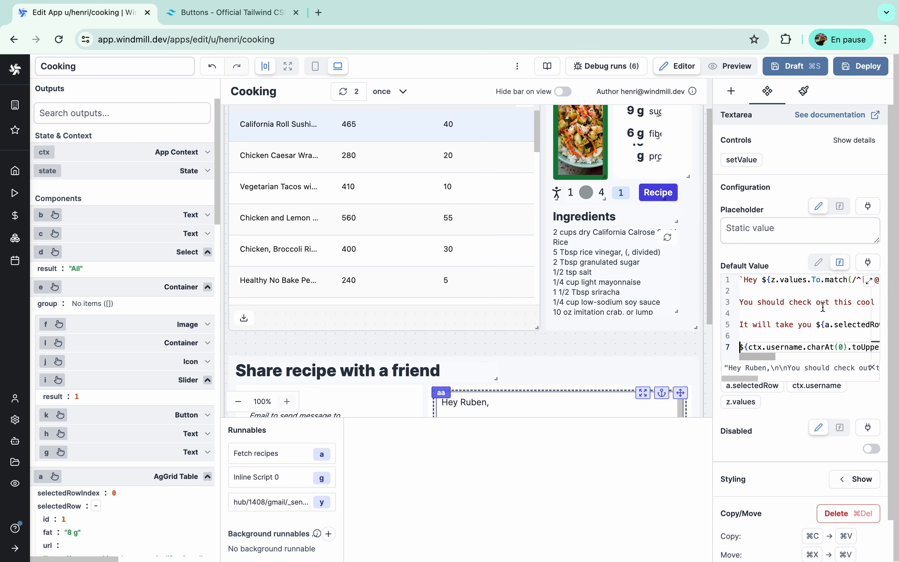
scroll(822, 305, "right", 5)
scroll(822, 305, "left", 4)
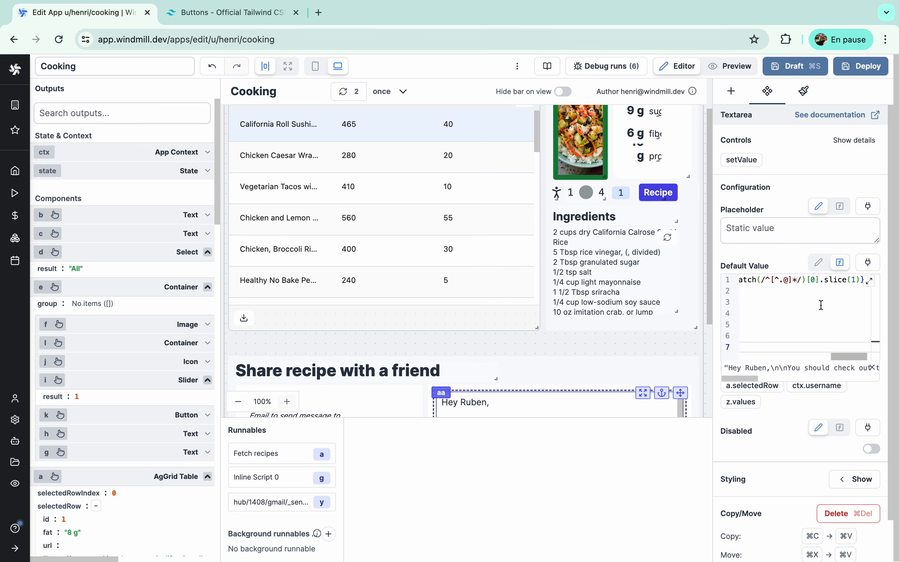
scroll(774, 355, "left", 3)
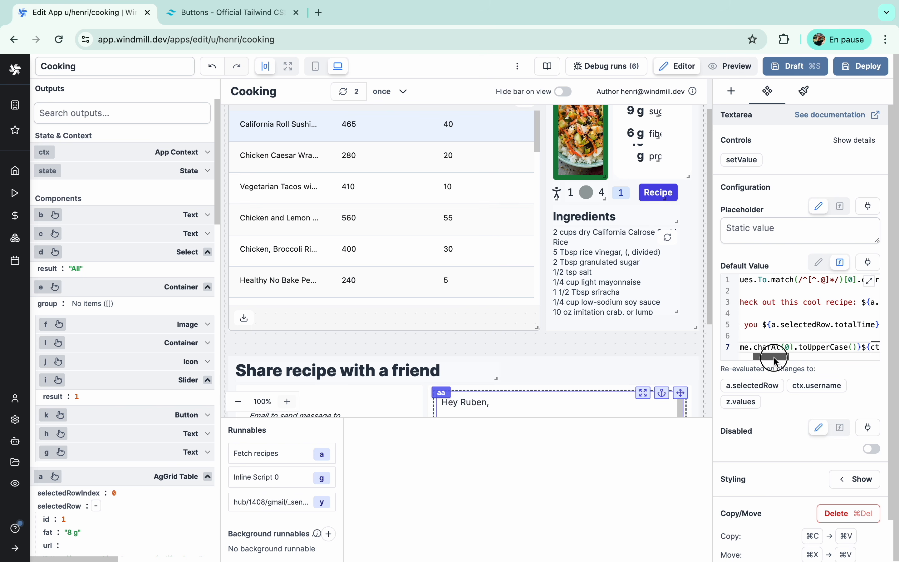
scroll(609, 352, "down", 5)
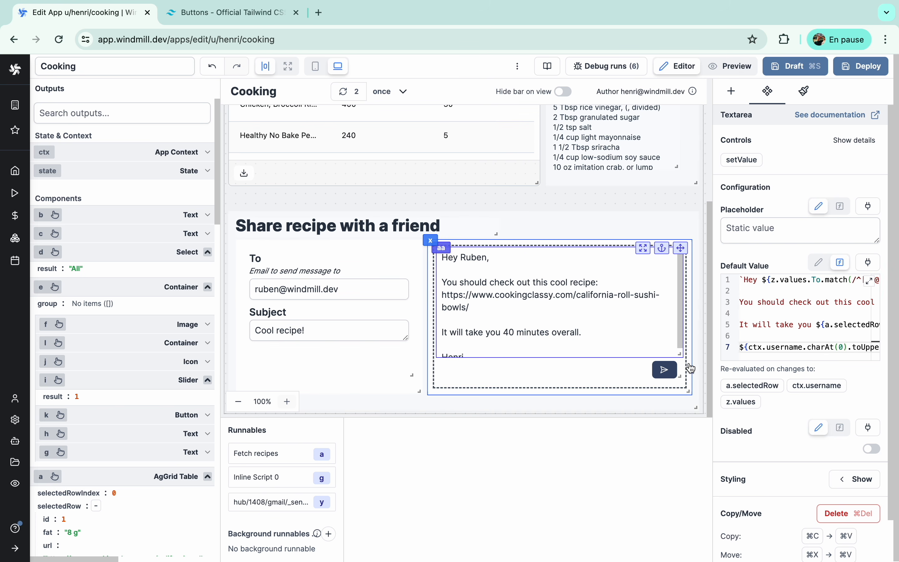
scroll(624, 314, "down", 1)
scroll(628, 327, "up", 1)
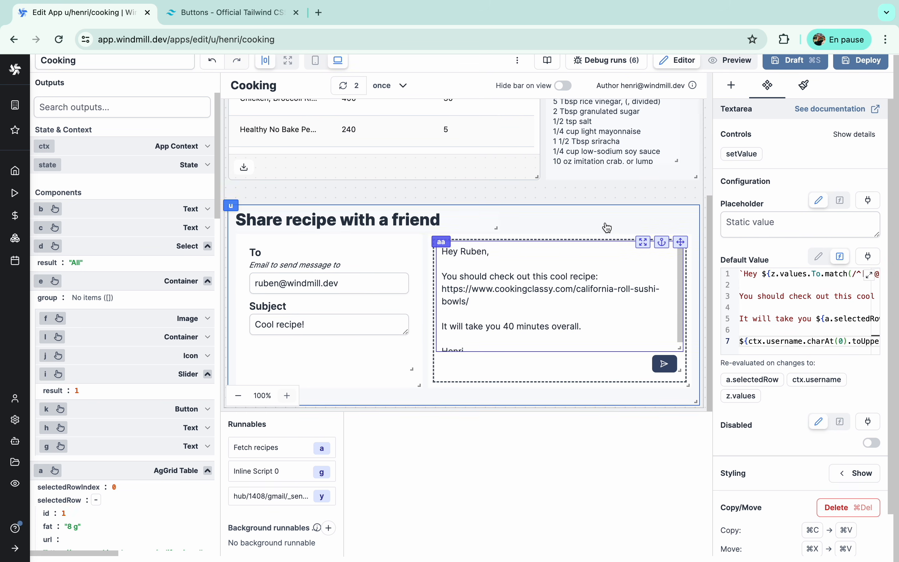
- Make the message textarea taller
left_click_drag(687, 392, 688, 412)
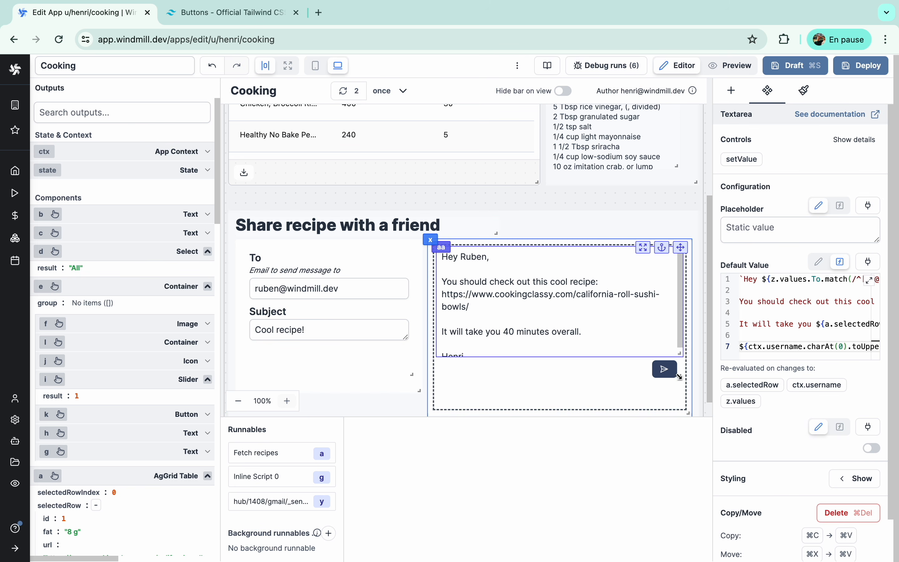
left_click(664, 368)
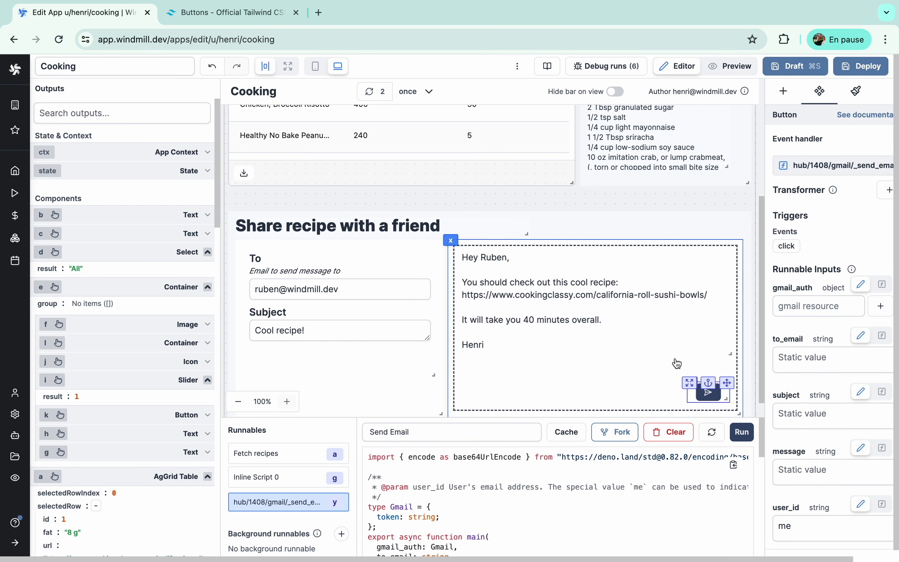
scroll(594, 278, "up", 2)
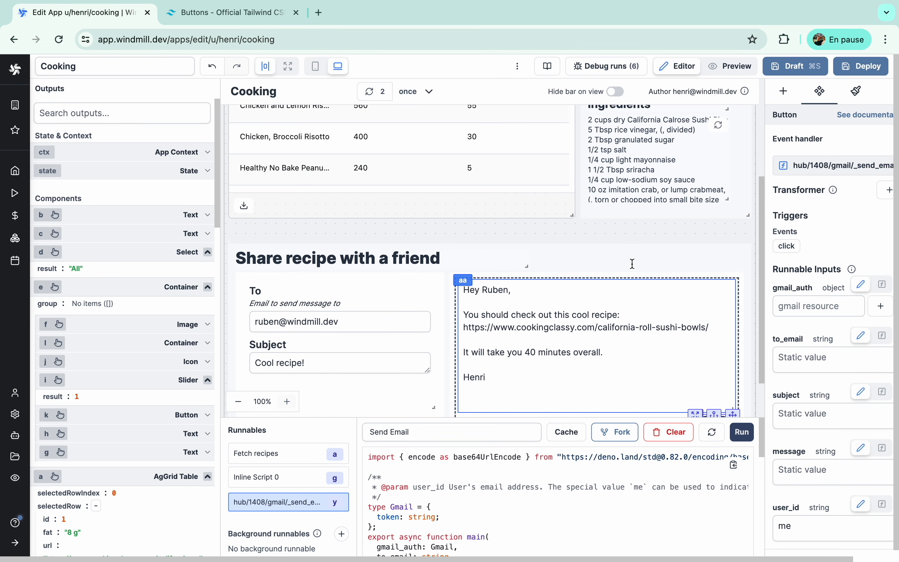
- Test the message on several recipes, ending on Healthy No Bake bars, then open the send button's email inputs
left_click(427, 137)
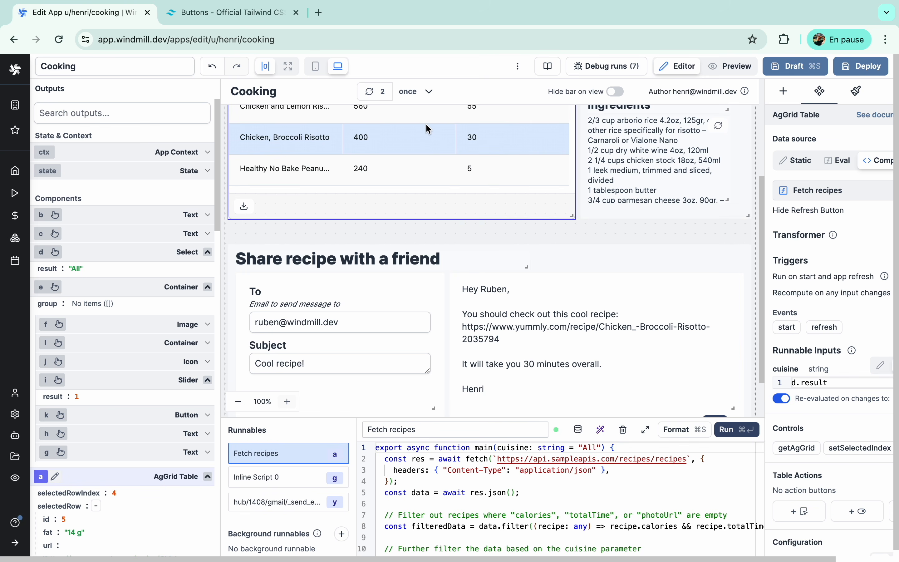
scroll(424, 134, "up", 1)
left_click(421, 131)
left_click(416, 166)
left_click(417, 196)
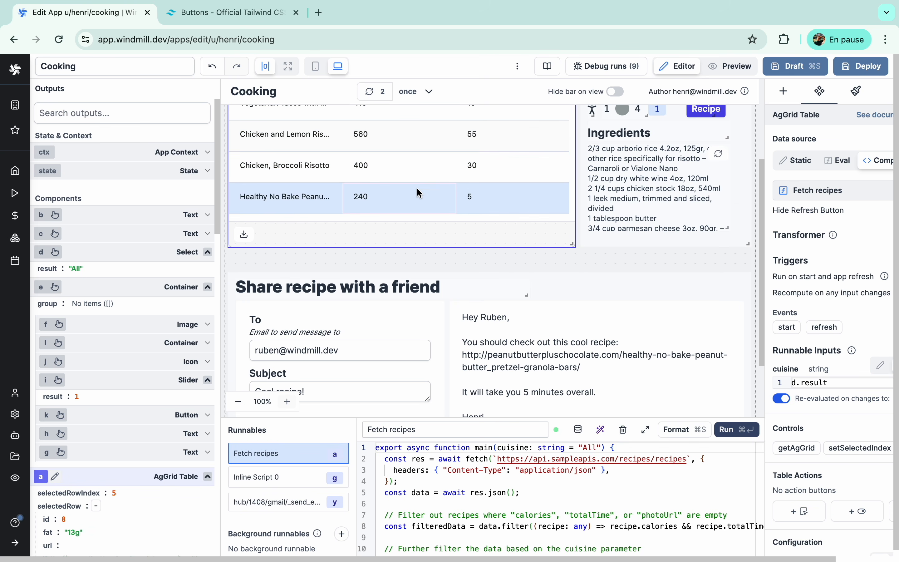
scroll(631, 297, "down", 3)
left_click(713, 368)
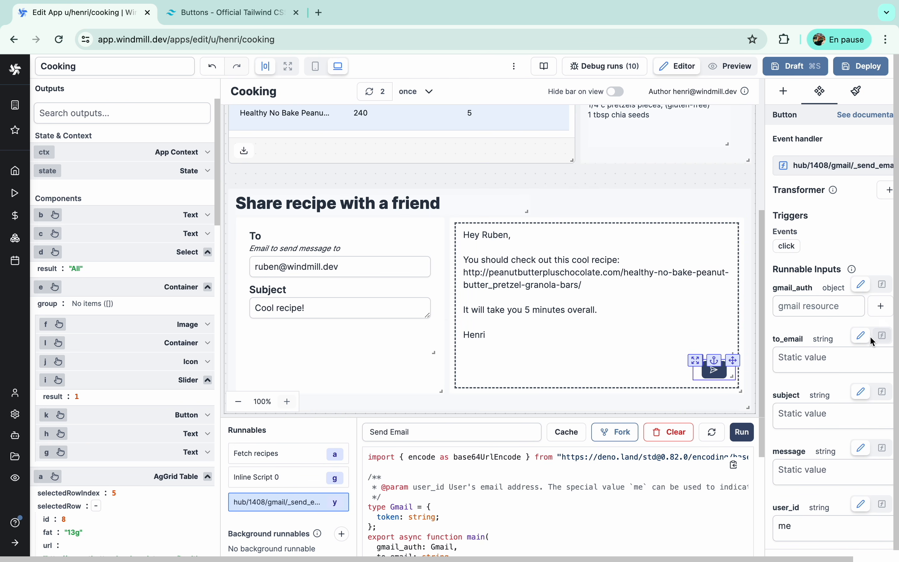
left_click(882, 335)
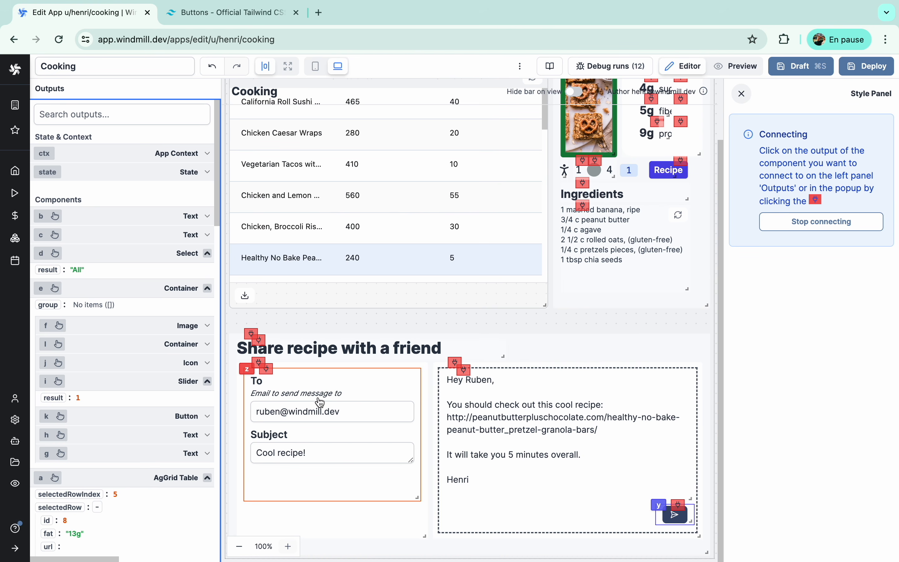
- Bind the send button's to_email input to the share form's z.values.To
scroll(145, 450, "down", 5)
scroll(146, 450, "down", 10)
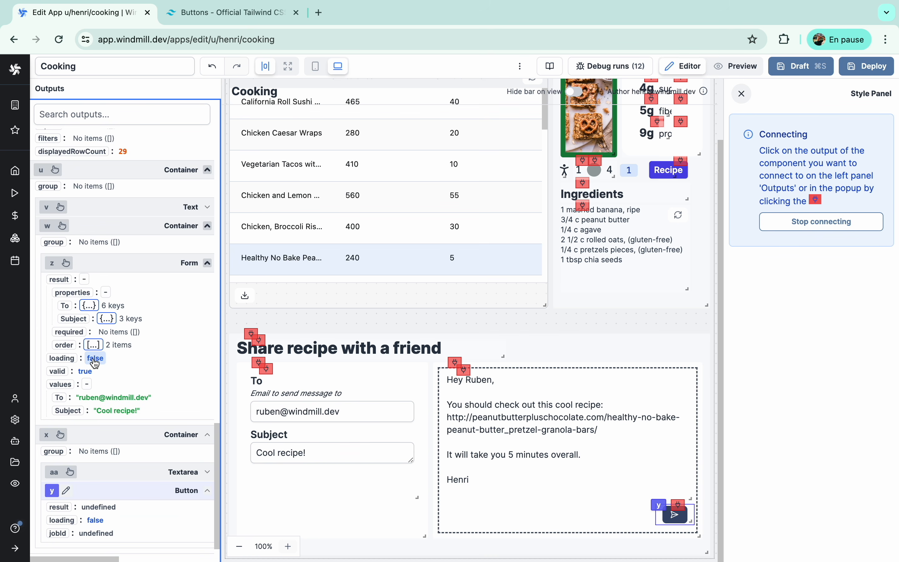
left_click(61, 398)
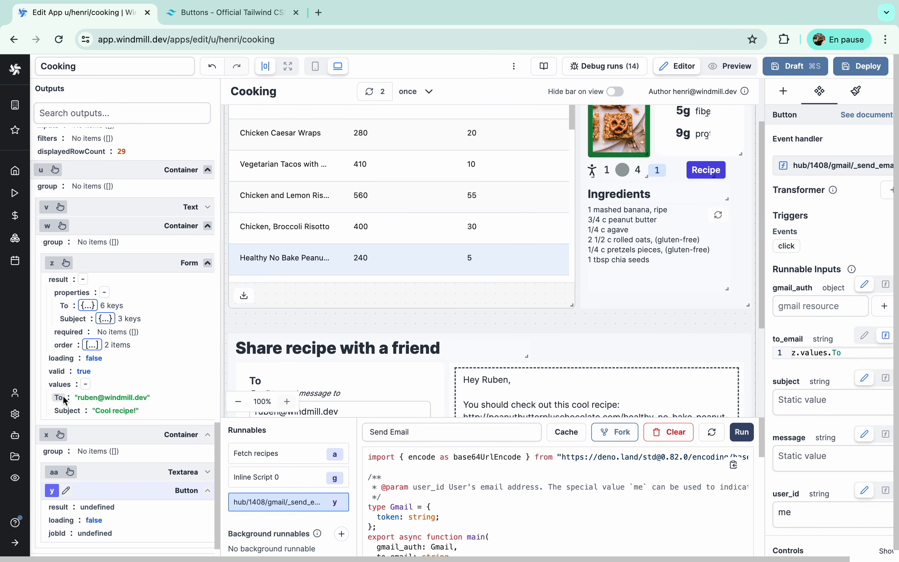
left_click(814, 353)
key("super+a")
key("super+c")
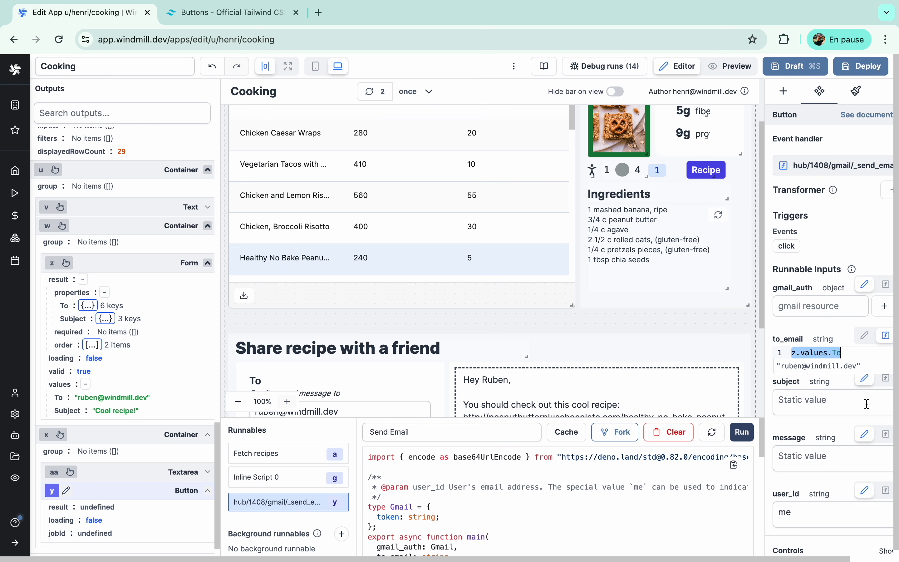
- Bind the subject input to z.values.Subject and begin connecting the message input
scroll(847, 392, "down", 1)
left_click(884, 365)
left_click(815, 381)
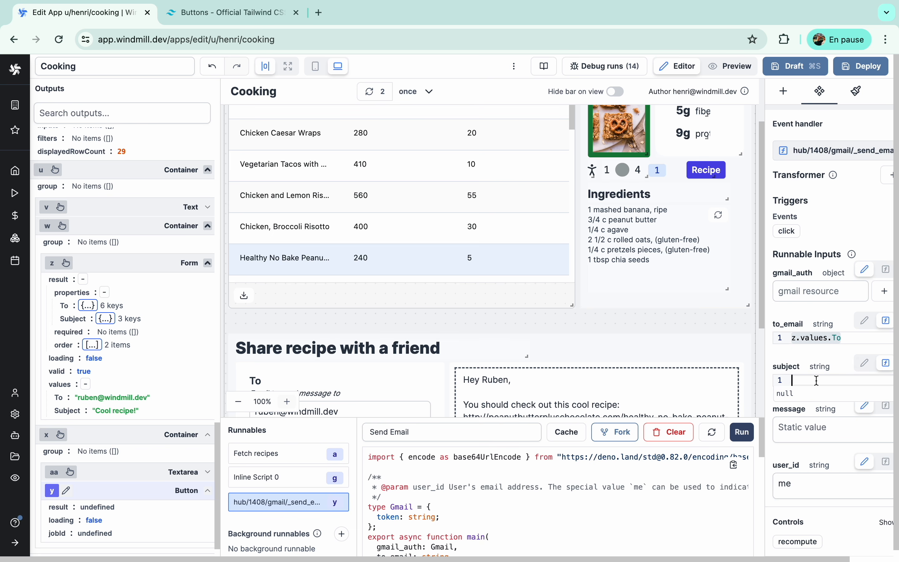
key("super+v")
key("BackSpace")
key("BackSpace")
type("Subject")
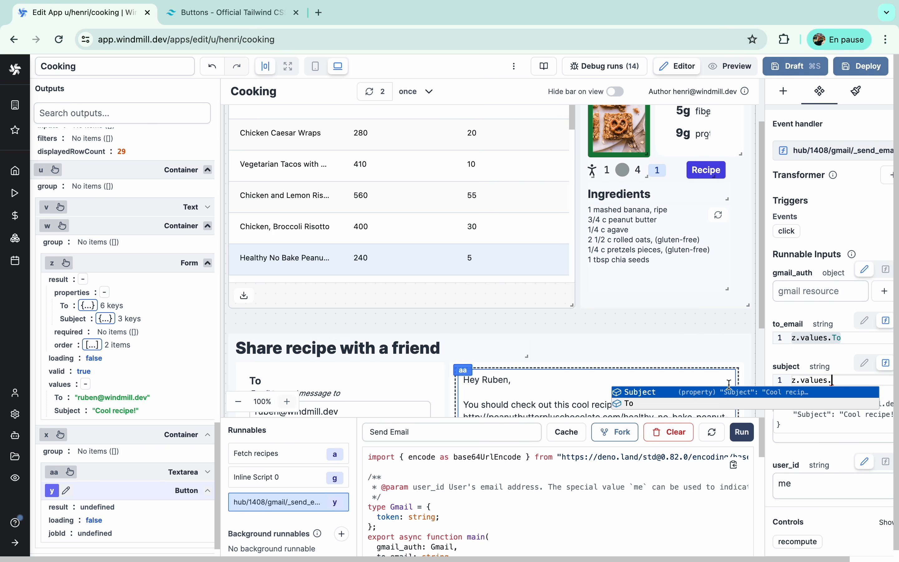
key("Return")
left_click(841, 427)
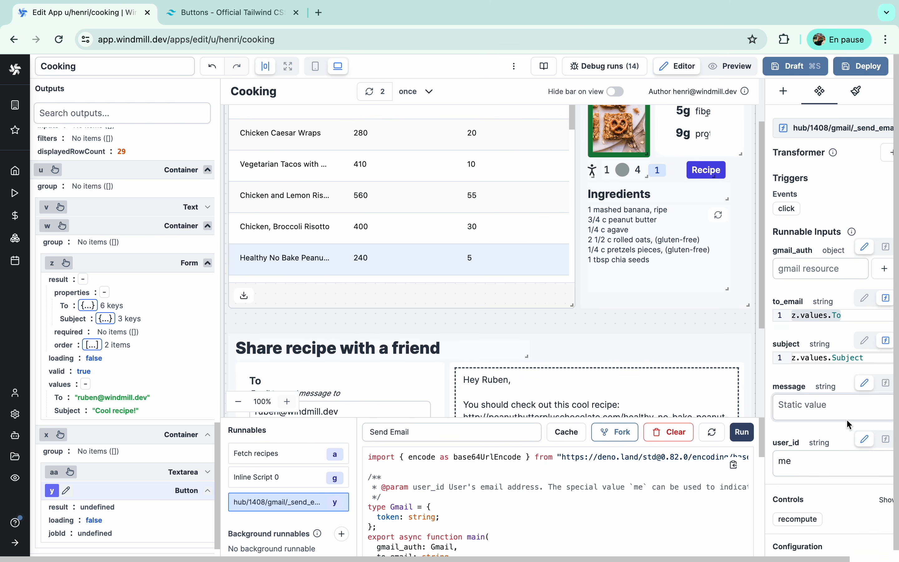
left_click(873, 377)
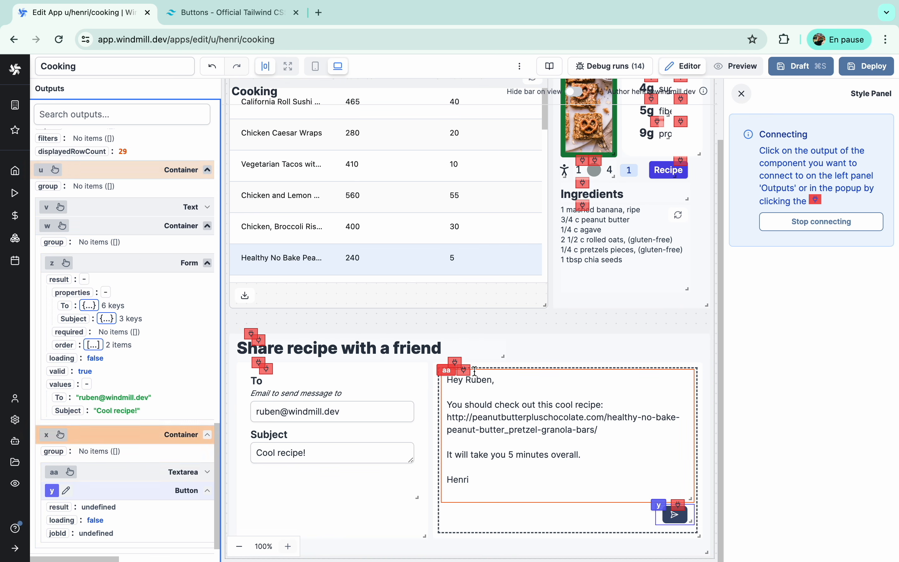
- Feed the textarea's aa.result into message and use the pro_gmail resource for gmail_auth
left_click(464, 371)
left_click(479, 394)
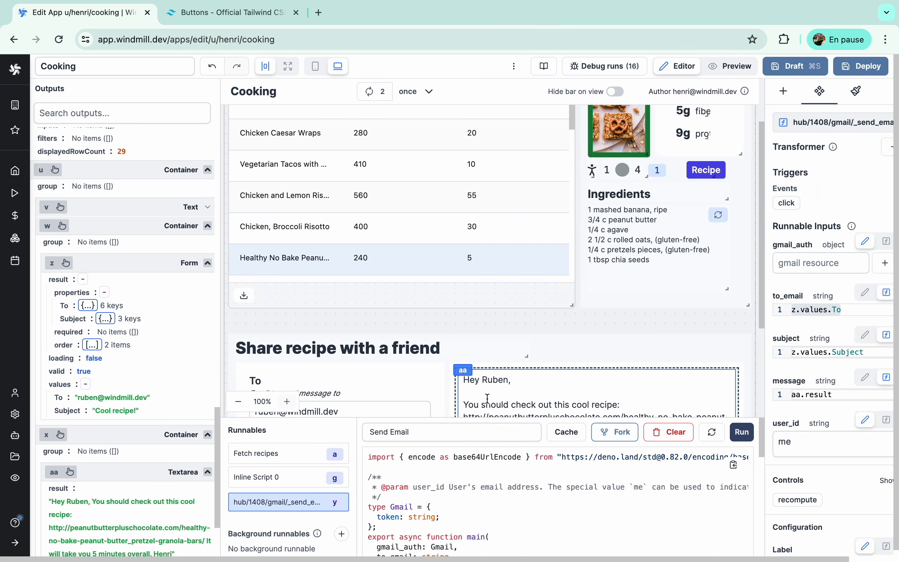
left_click(827, 255)
type("pro")
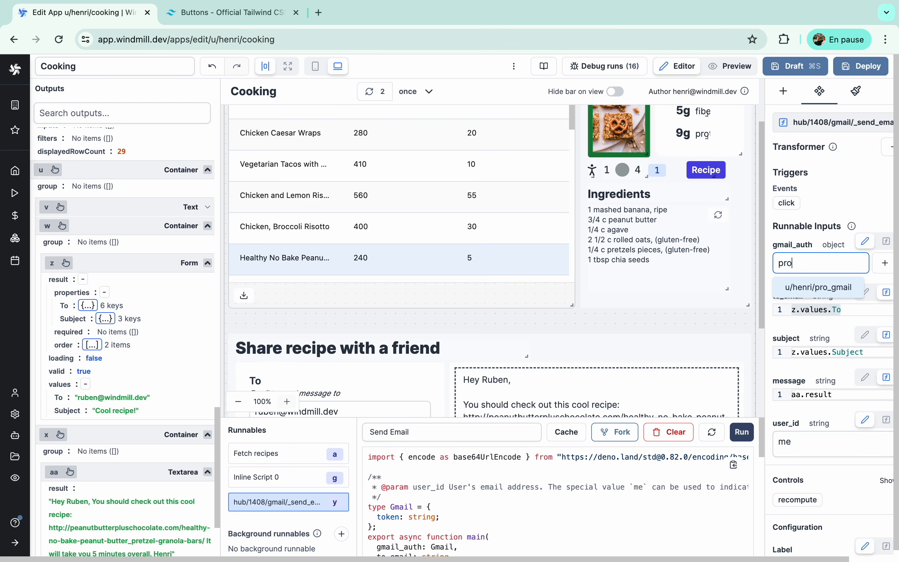
left_click(816, 287)
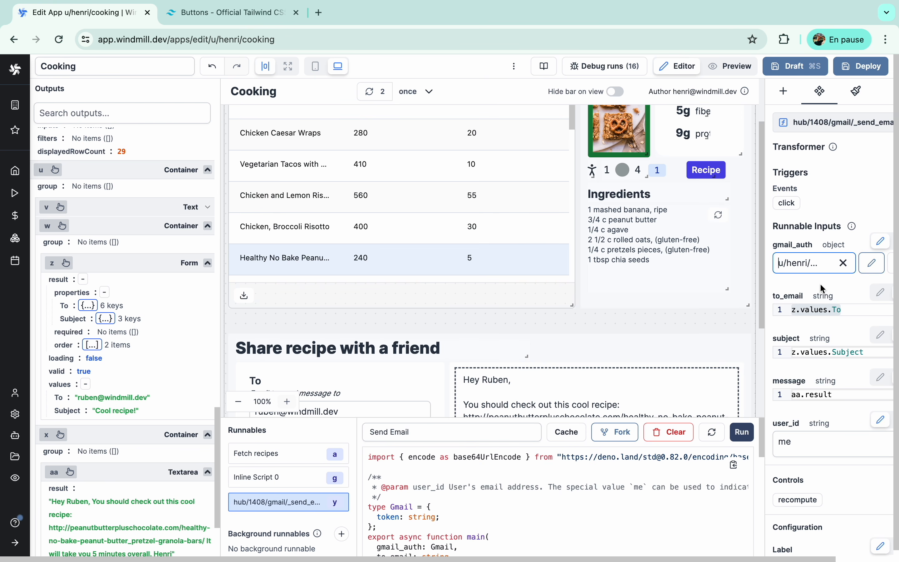
- Inspect the pro_gmail resource and its token variable, then close them and deselect the textarea
scroll(817, 273, "down", 1)
left_click(871, 232)
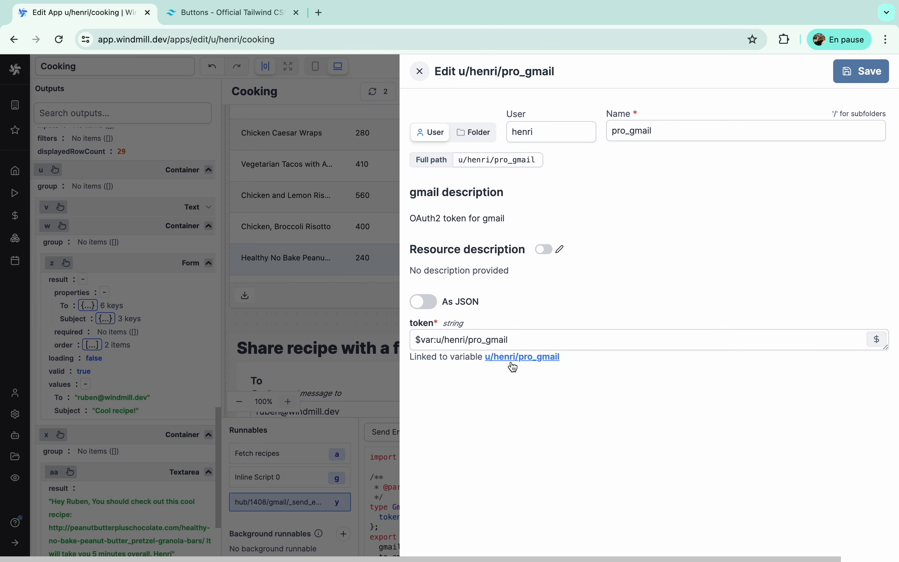
left_click(515, 357)
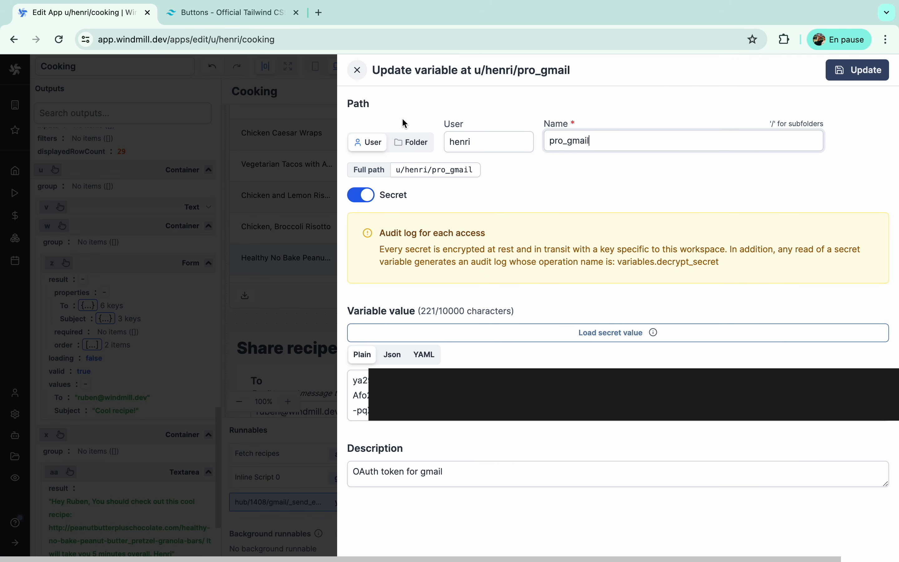
key("Escape")
left_click(414, 72)
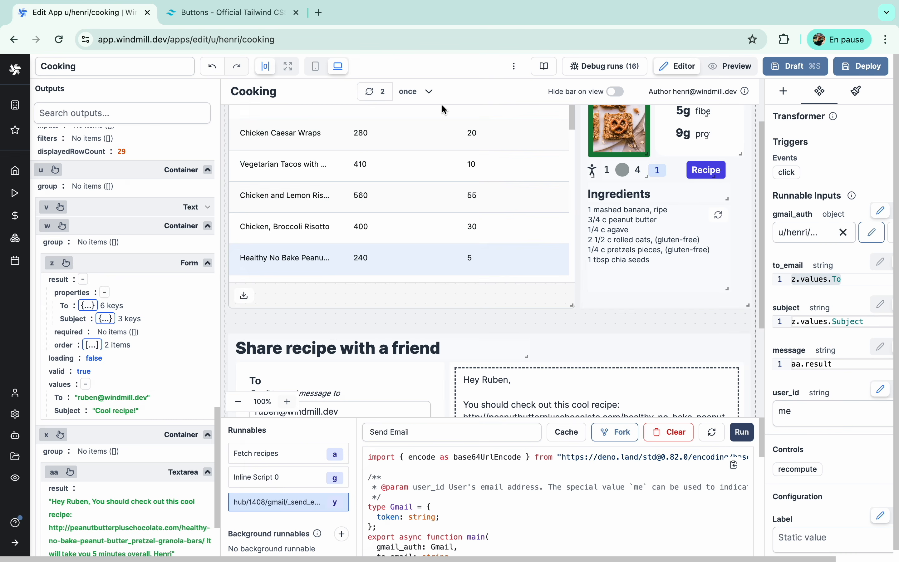
scroll(723, 303, "down", 5)
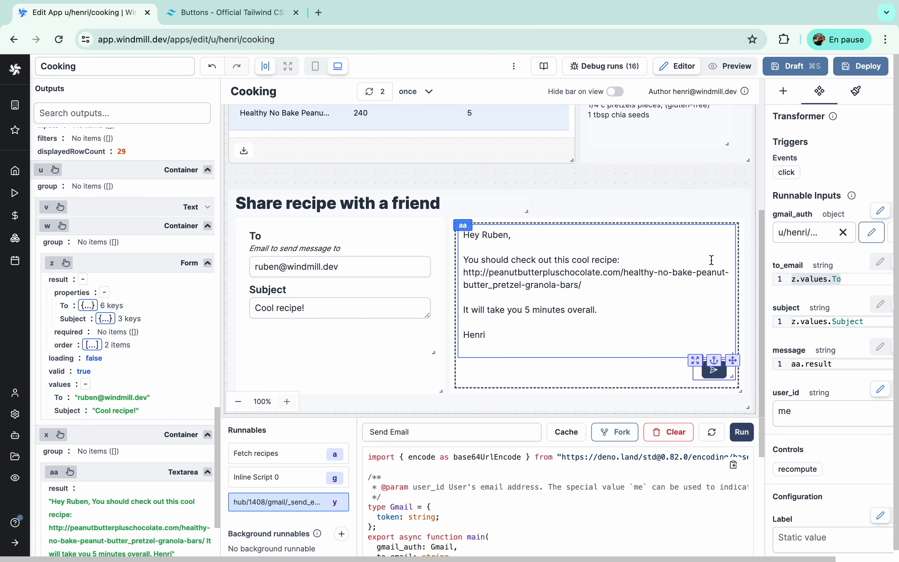
left_click(681, 177)
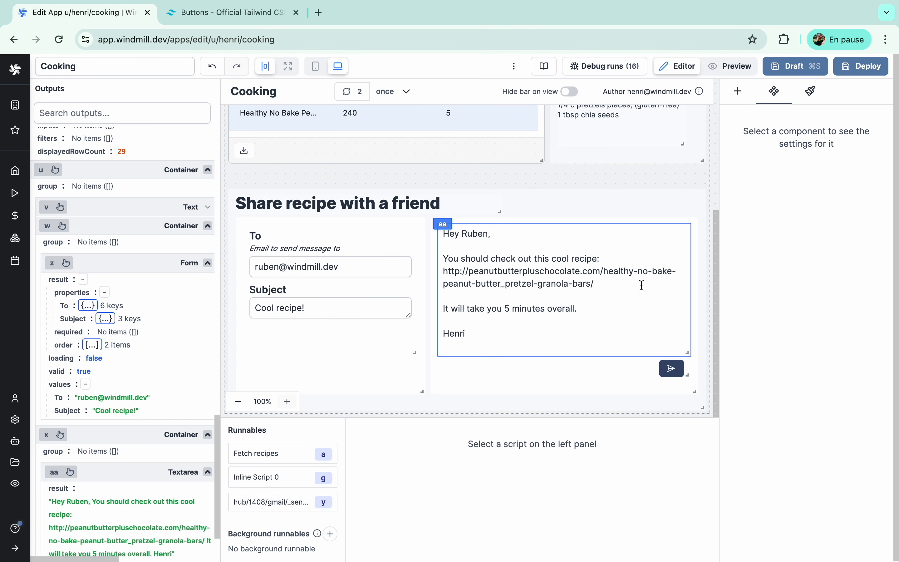
- Preview the app and replace the To field with the friend's email address
left_click(718, 72)
scroll(609, 348, "down", 3)
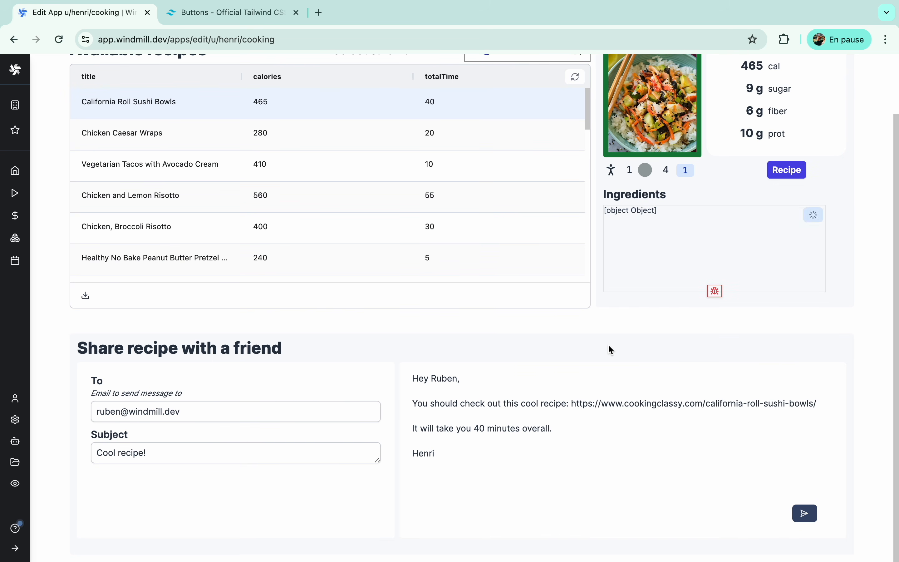
scroll(610, 349, "up", 1)
left_click(212, 438)
key("super+a")
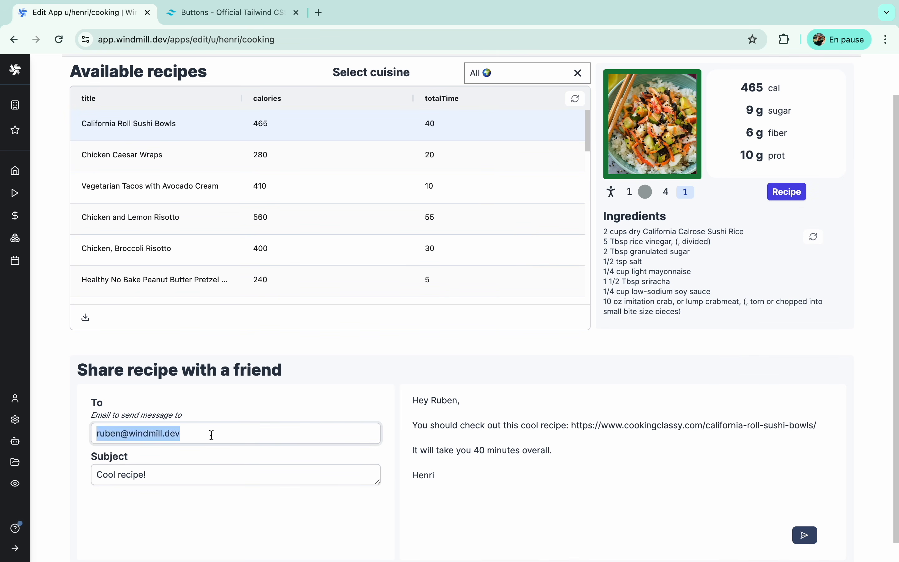
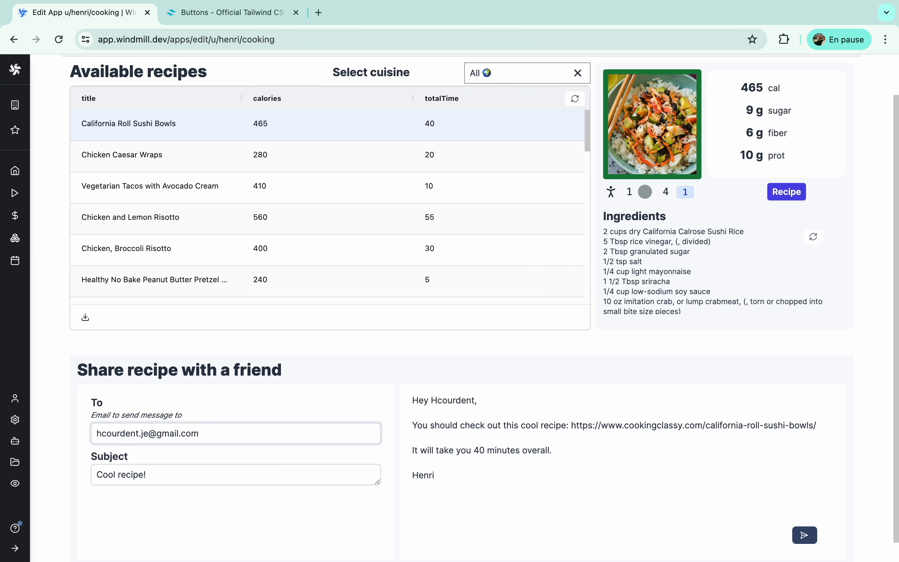
- Select the Chicken, Broccoli Risotto recipe and send the share email
left_click(328, 165)
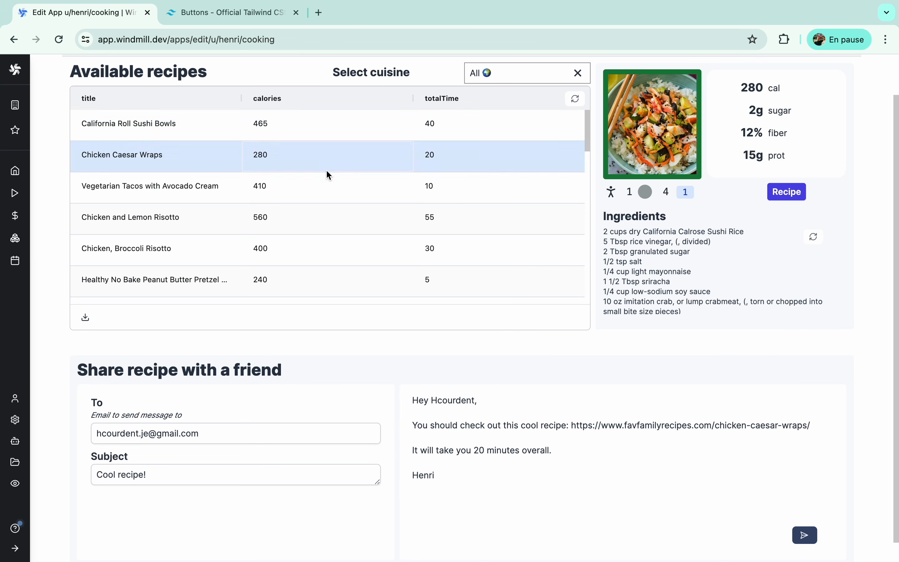
left_click(325, 242)
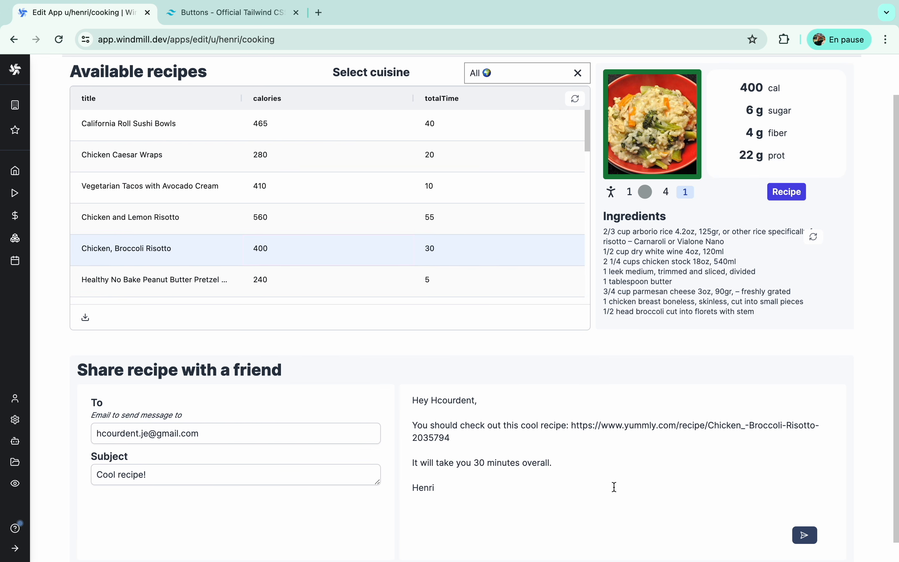
scroll(613, 487, "down", 1)
left_click(805, 514)
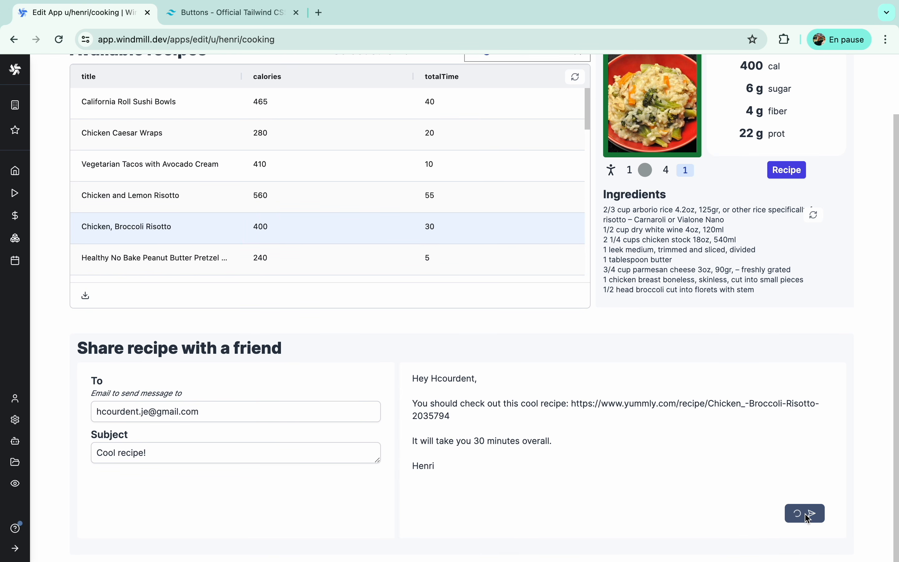
scroll(797, 499, "up", 3)
- Read the received 'Cool recipe!' email in Gmail, then return to the Windmill desktop
key("ctrl+Left")
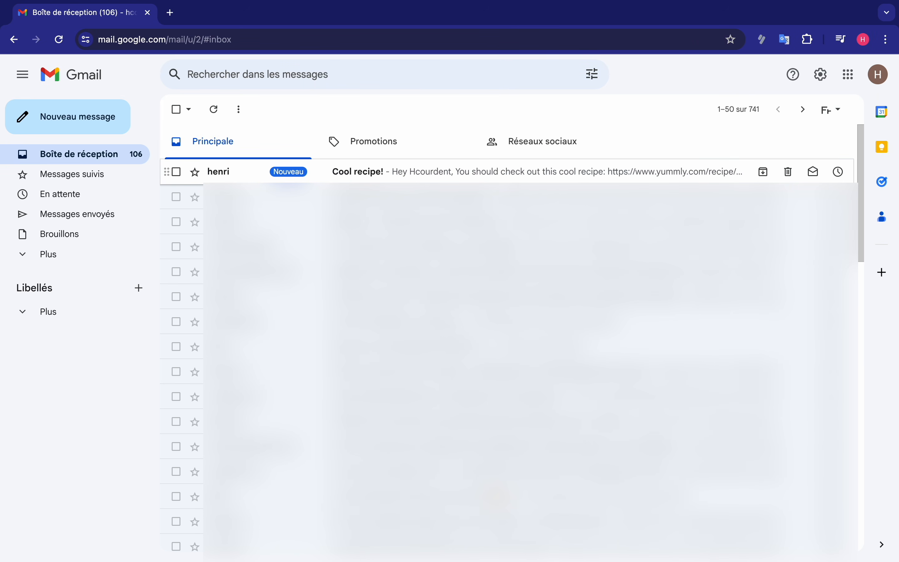
left_click(527, 171)
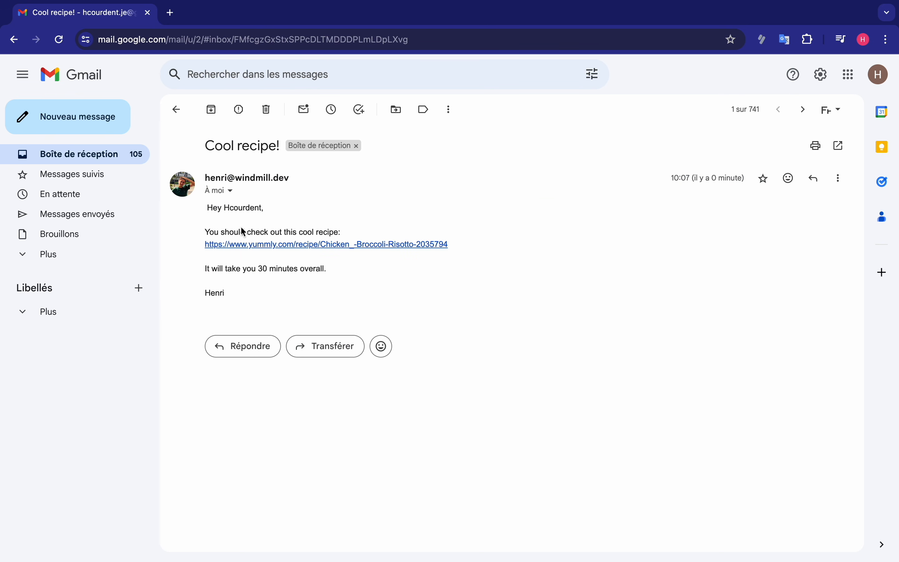
key("ctrl+Right")
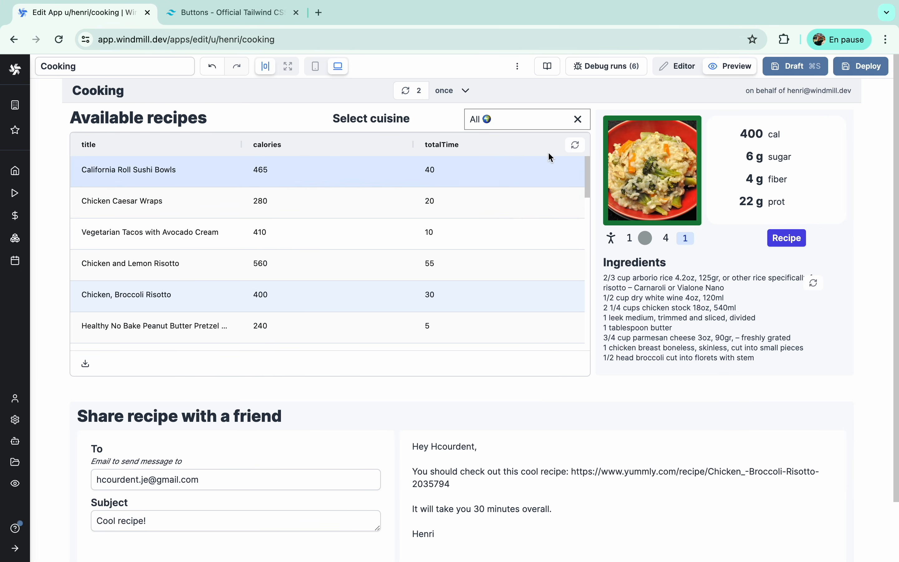
- Add a Python background runnable and have AI generate a script matching recipe photos to Tailwind-500 colours
left_click(674, 69)
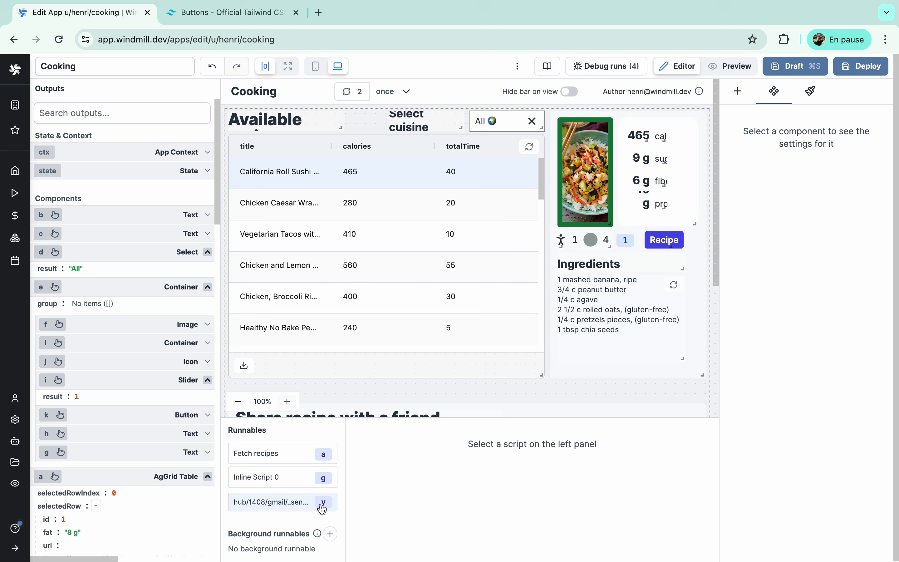
left_click(329, 534)
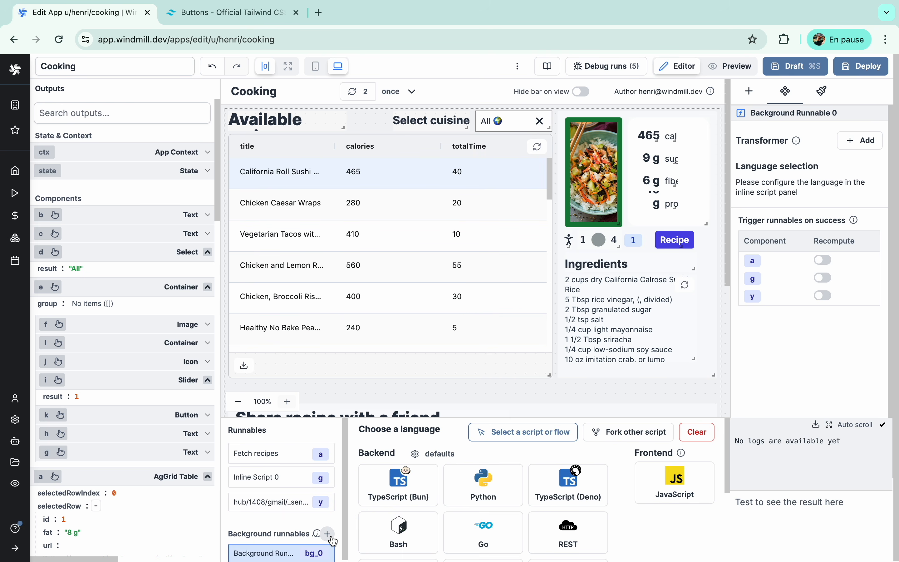
left_click(483, 487)
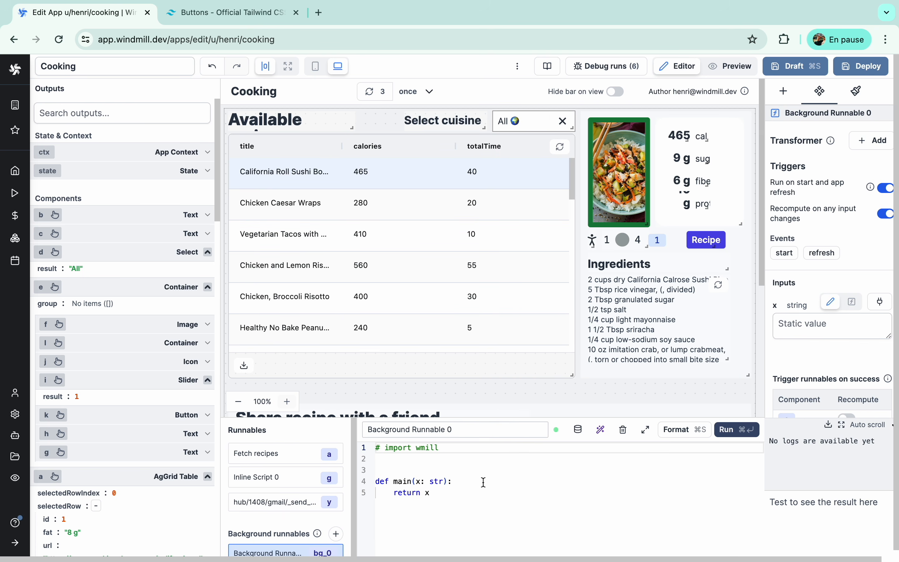
left_click(601, 429)
type("Fetch 'https://api")
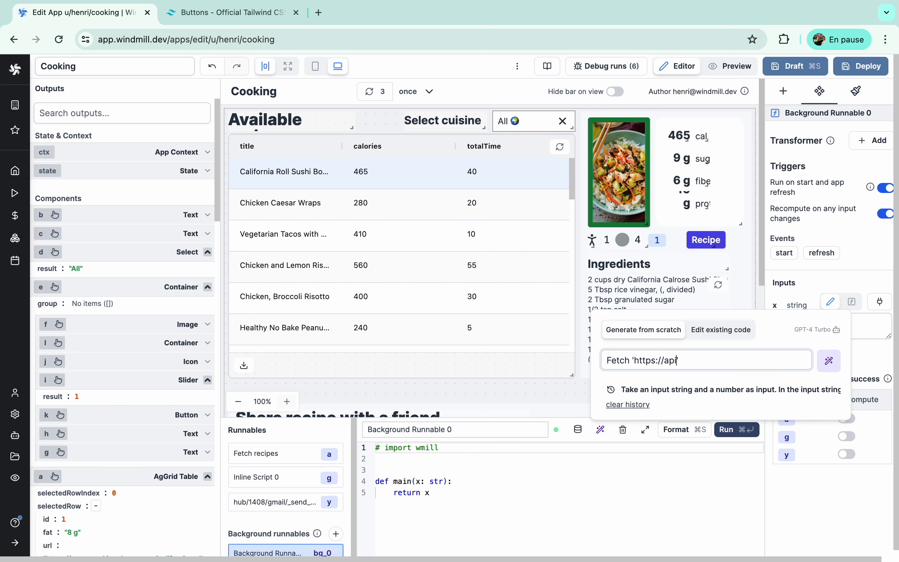
type("pes/recipes', for each \"photoUrl\", fetch")
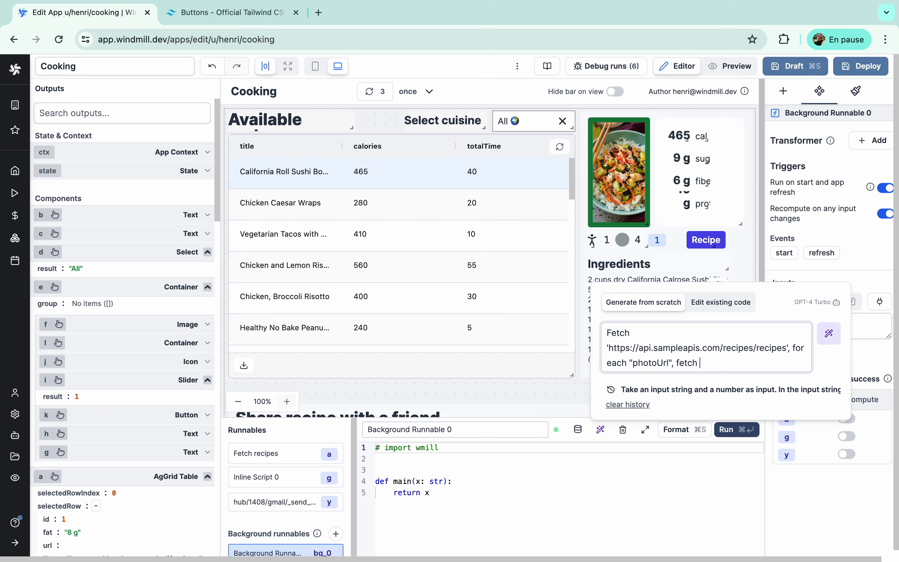
type("the closest Tailwind-")
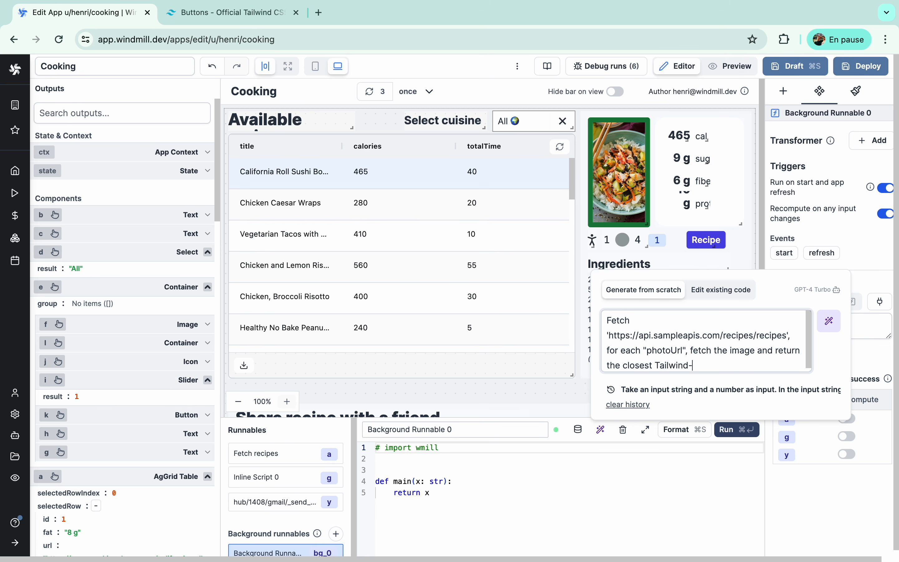
type("33% center of the picture and the \"id\". Don't use")
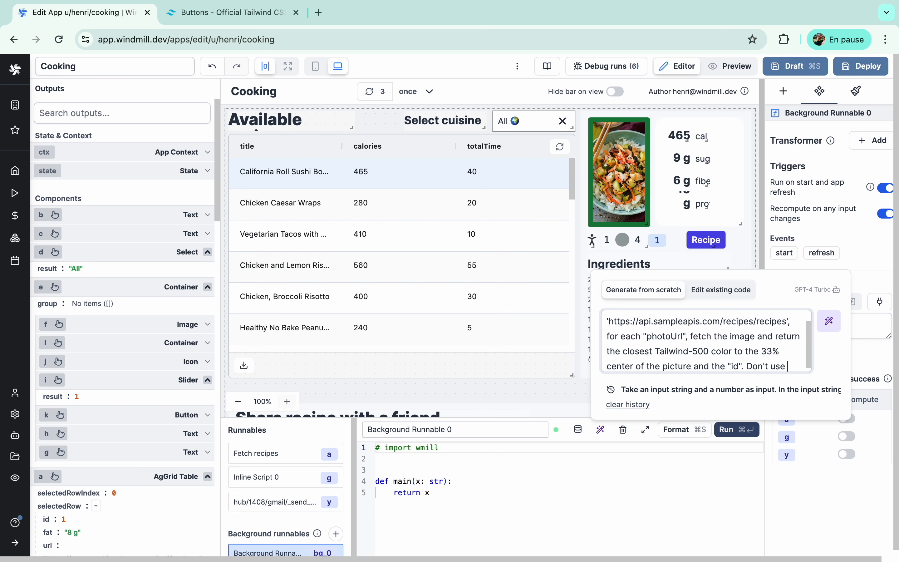
type("async functions. Don't use fade")
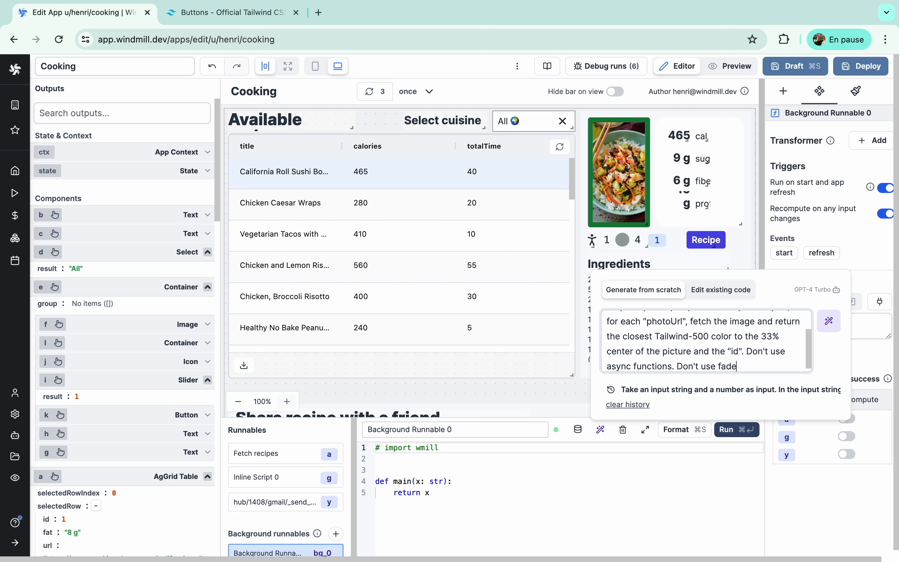
type("ike whiten black or gra")
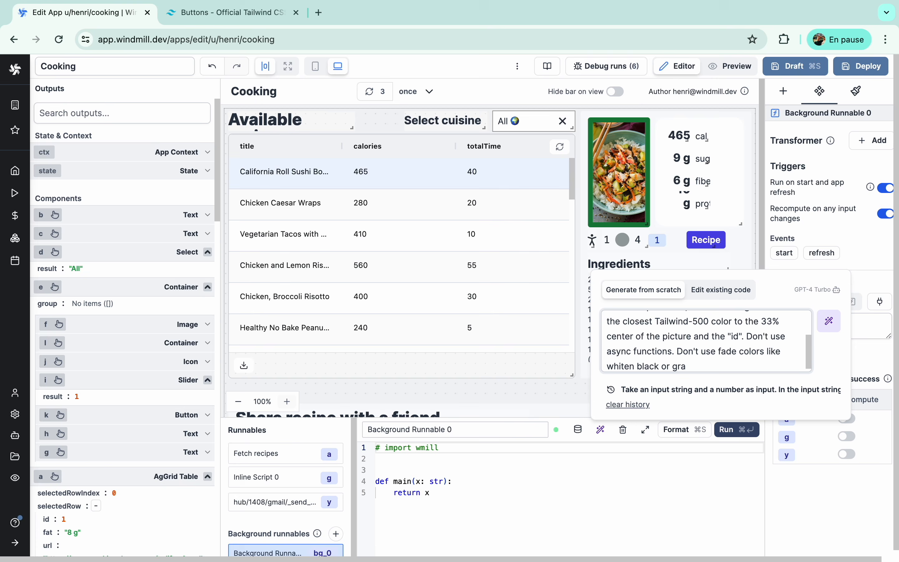
key("Return")
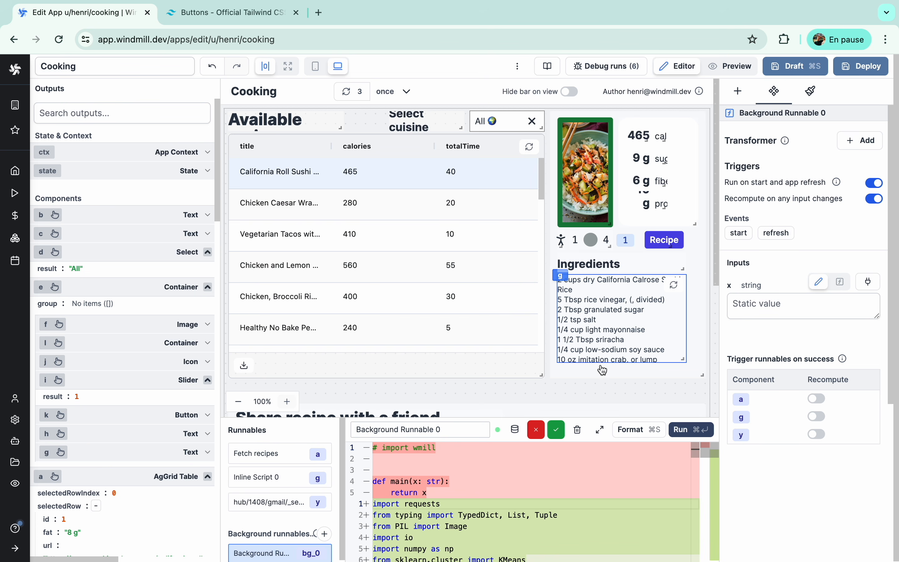
- Accept the generated colour script and run it, getting recipe ids paired with colours like red, yellow and lime
left_click(556, 429)
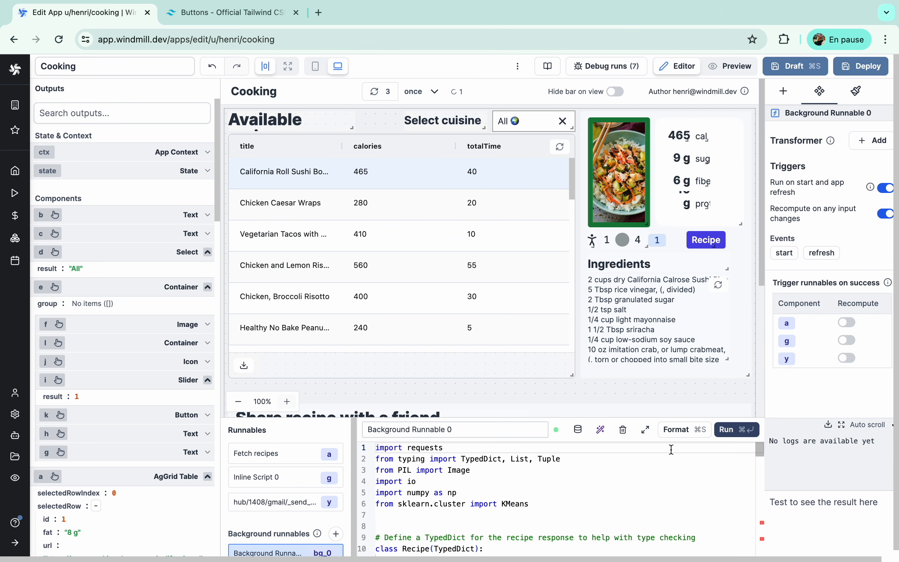
left_click(727, 429)
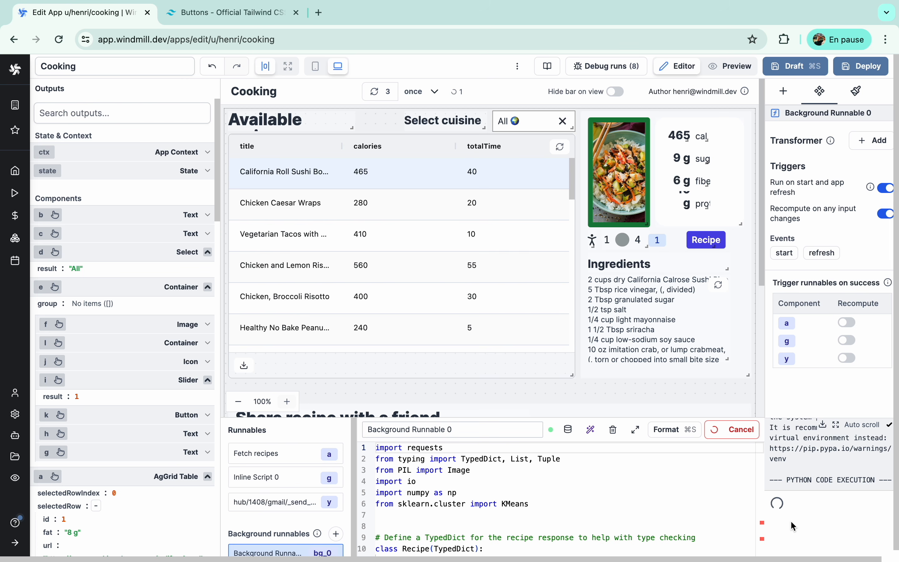
scroll(790, 519, "down", 3)
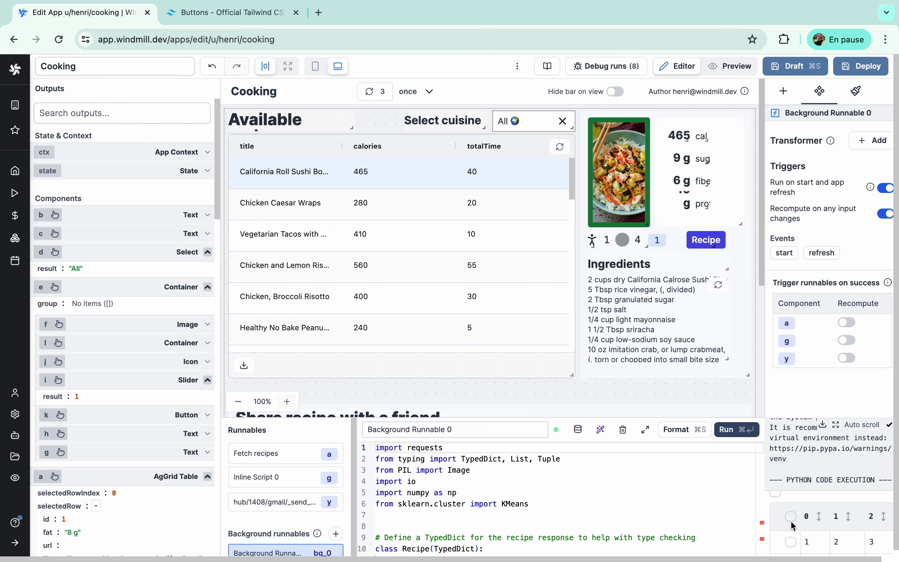
scroll(797, 522, "up", 1)
scroll(819, 515, "right", 5)
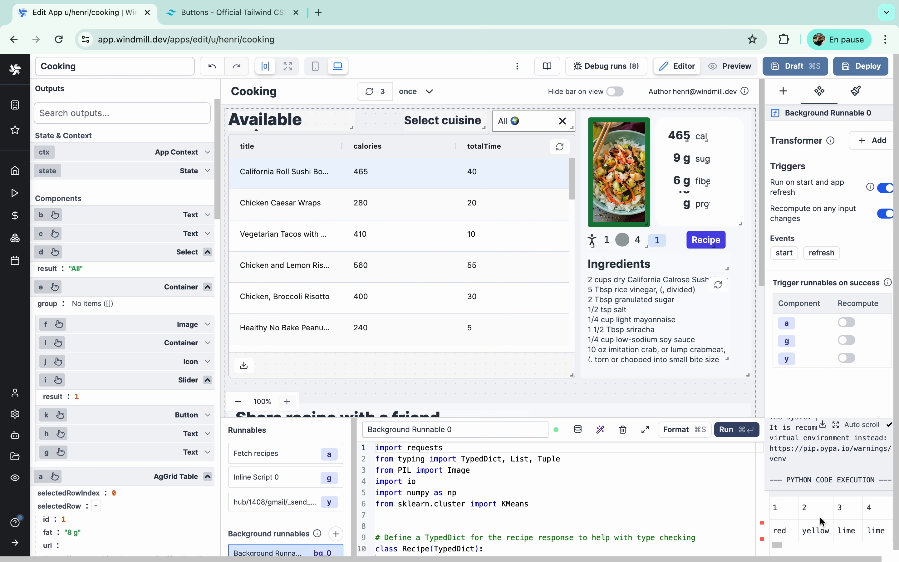
scroll(821, 518, "right", 6)
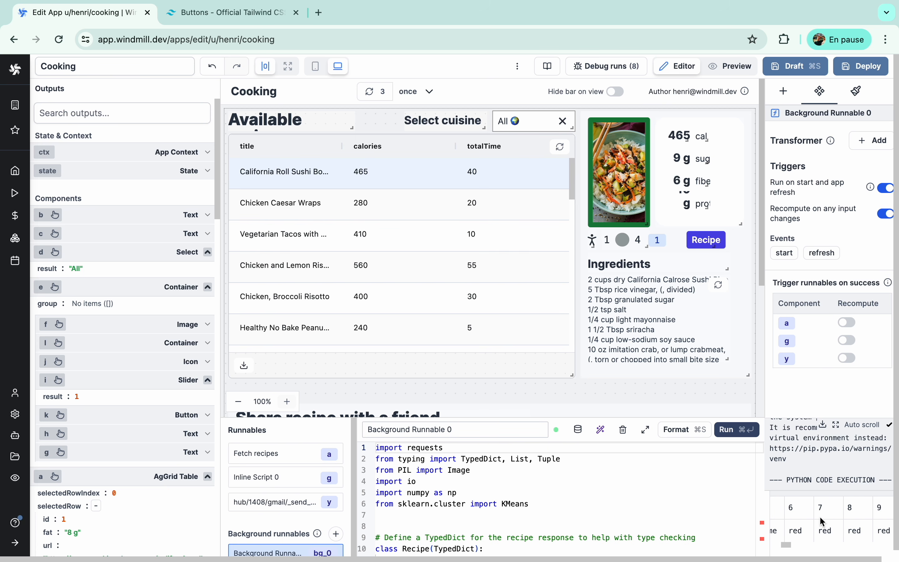
- Move the recipe photo's border-green-700 class from its fixed classes into a new dynamic class
left_click(633, 192)
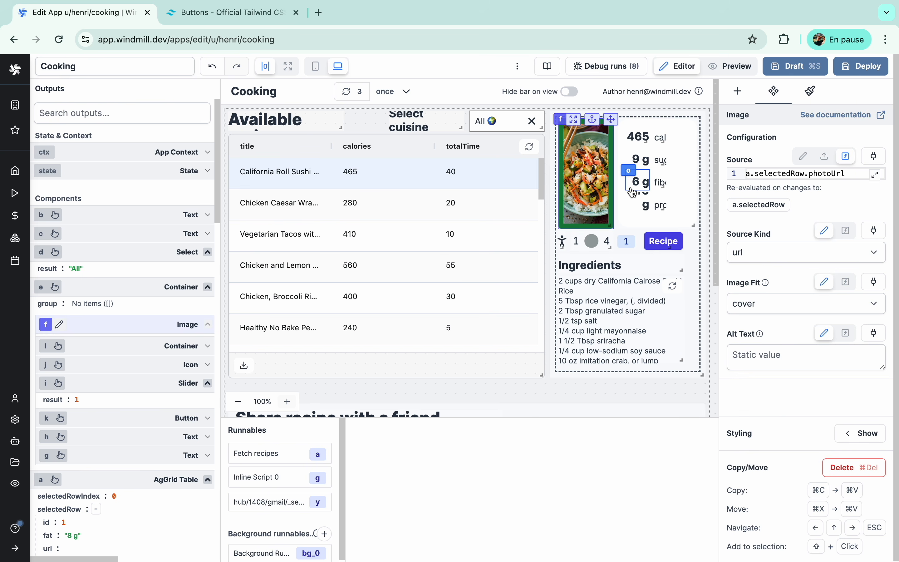
left_click(861, 433)
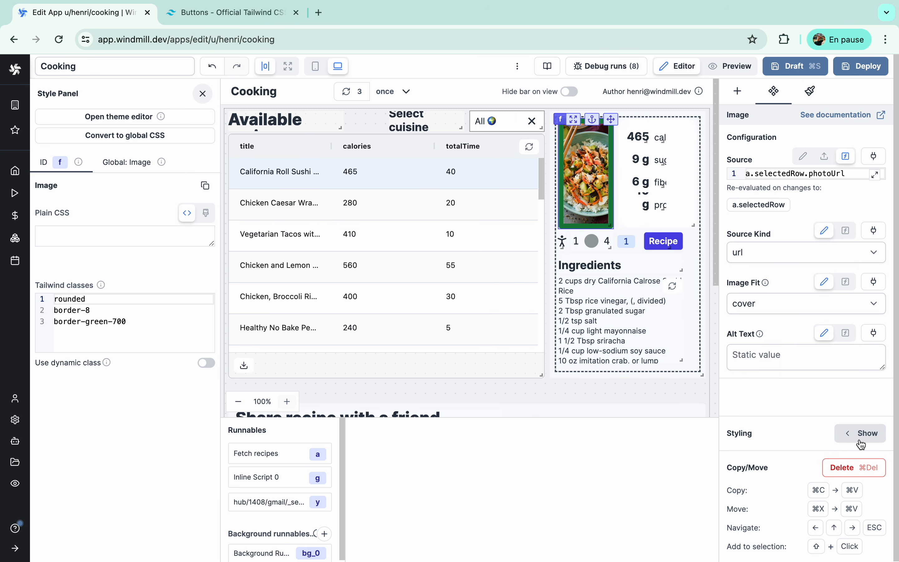
left_click(207, 363)
left_click(137, 321)
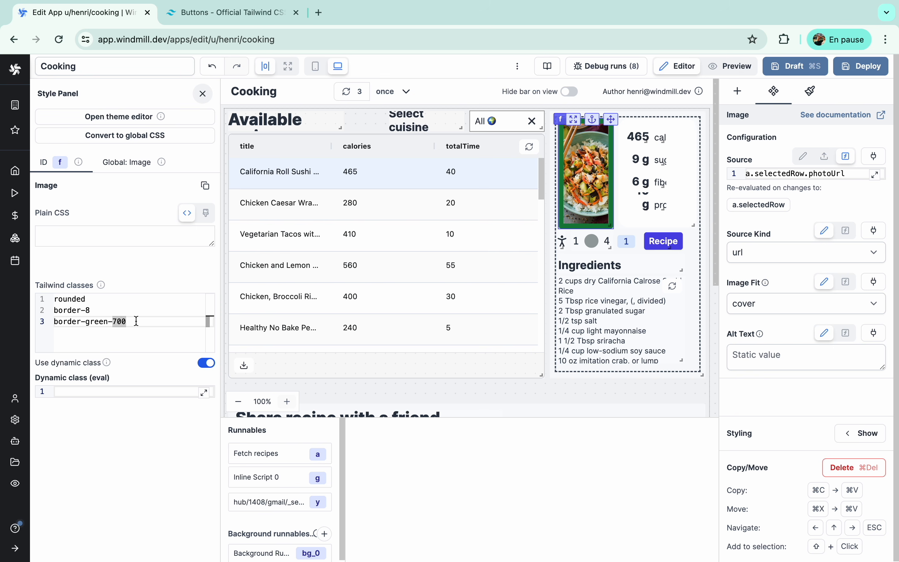
triple_click(137, 321)
key("super+c")
key("BackSpace")
key("BackSpace")
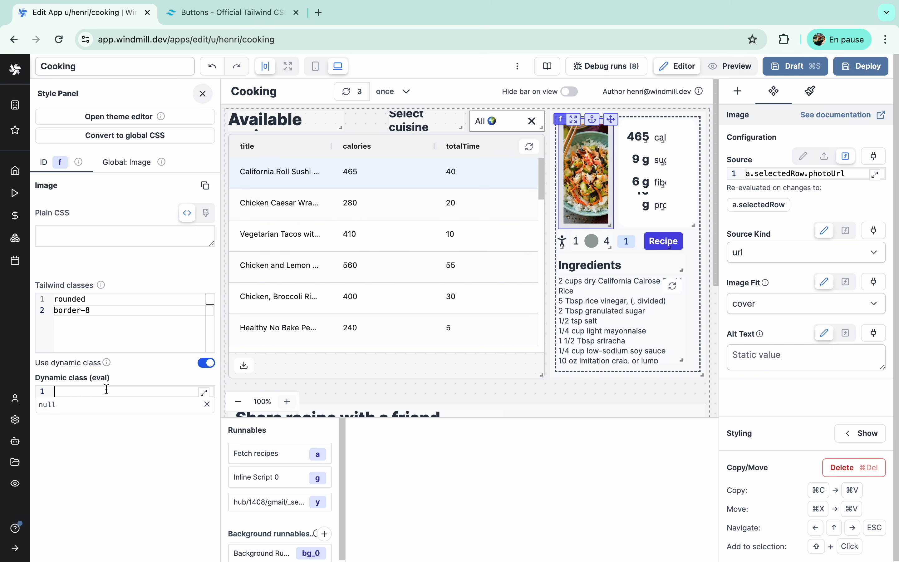
key("super+v")
- Replace green with bg_0's colour for the selected recipe, falling back to 'white', then try another recipe
key("super+Left")
type("`")
key("super+Right")
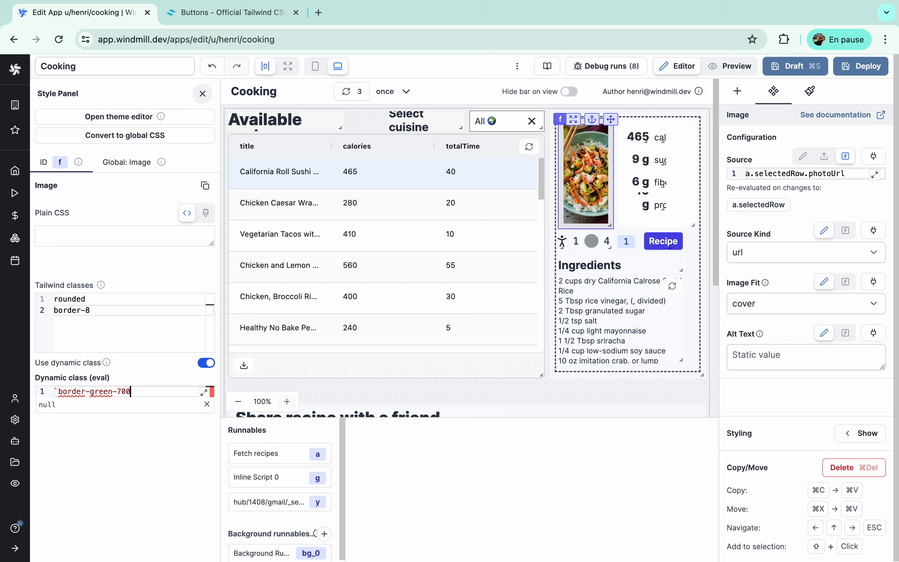
type("`")
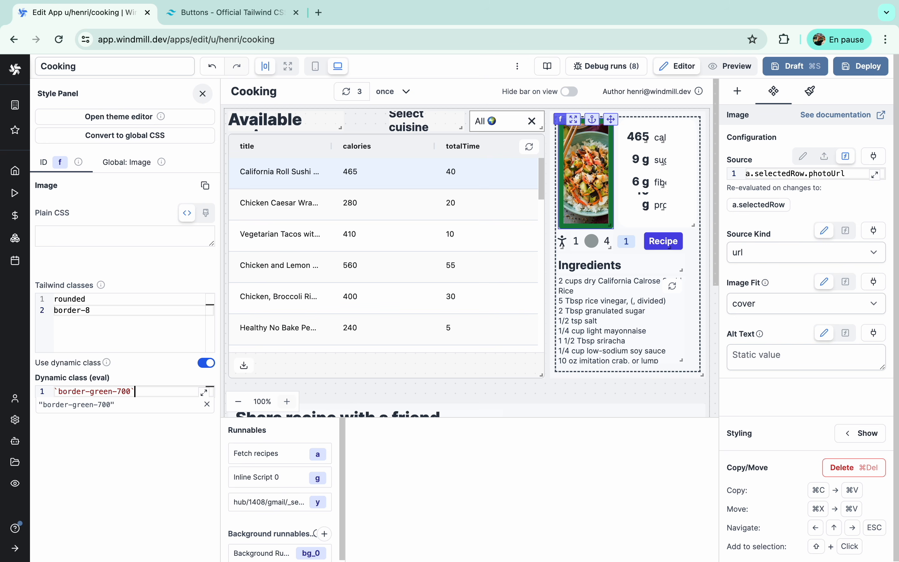
double_click(96, 391)
type("${")
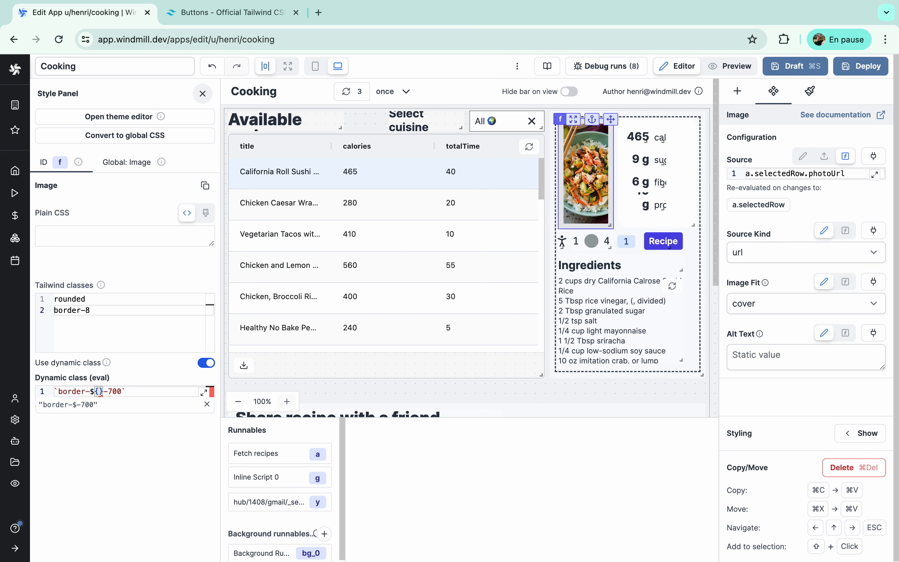
type("bg_0.result.f")
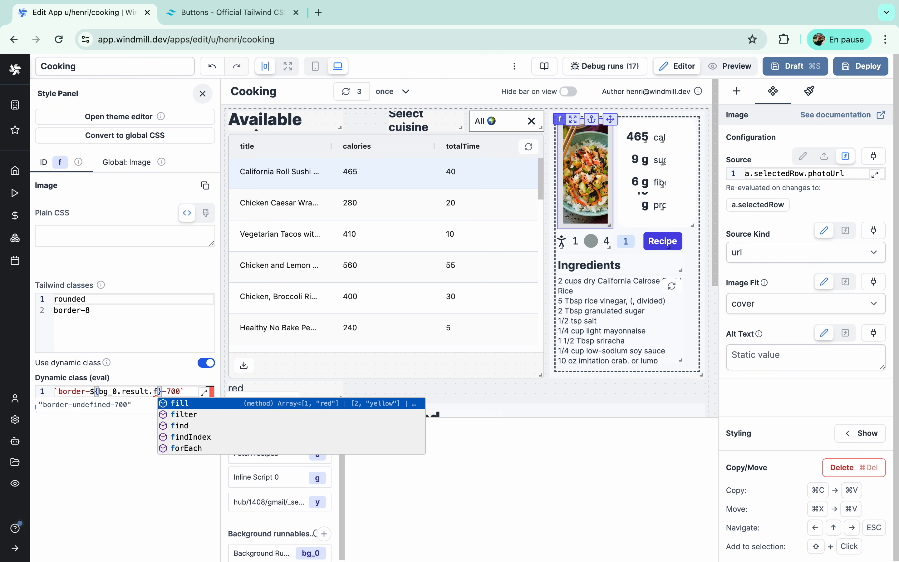
type("ind(item")
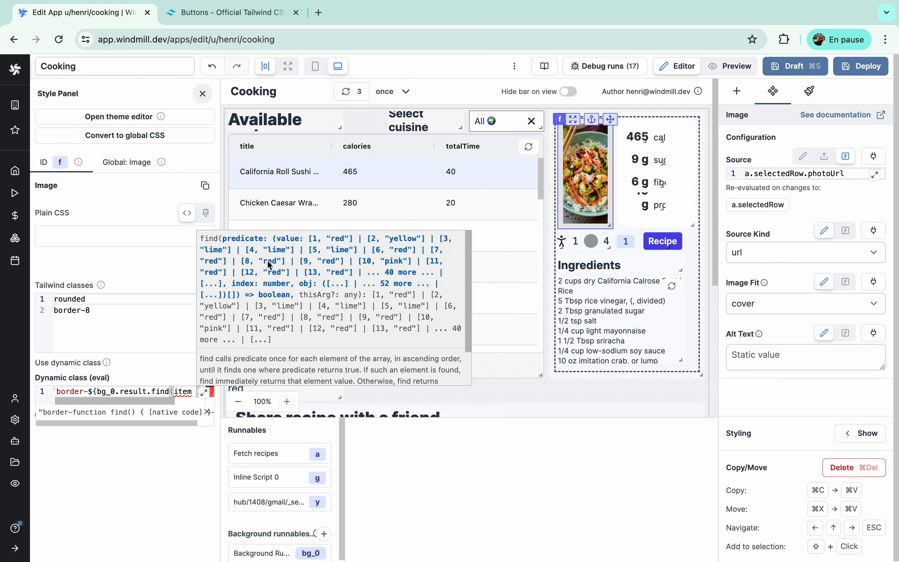
type(" =>")
type("tem[0] === ")
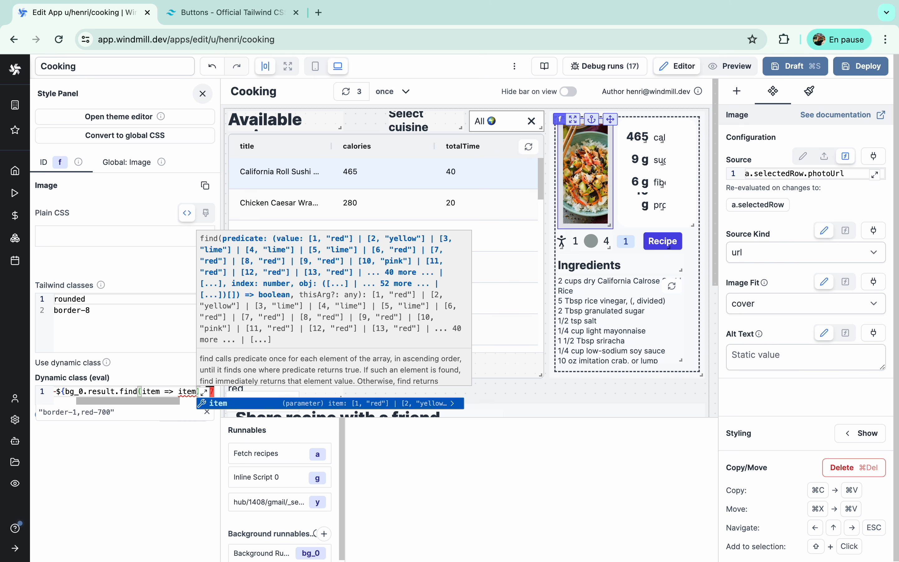
type("a.selectedRow.id)?")
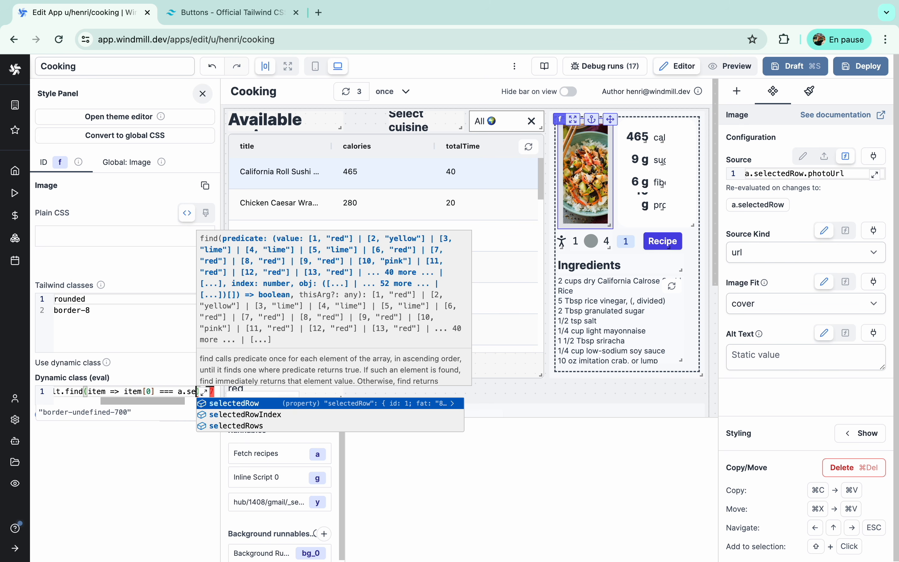
type(".[1")
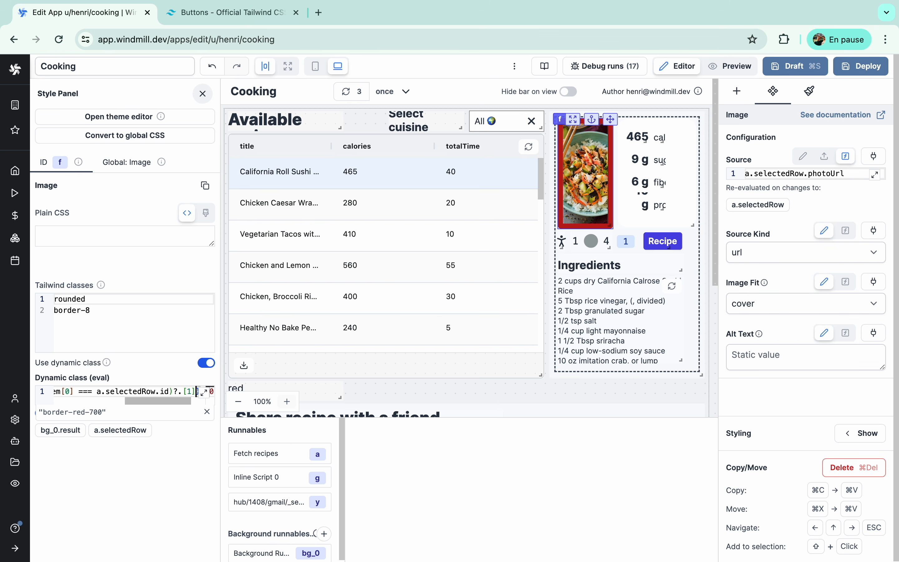
left_click(242, 337)
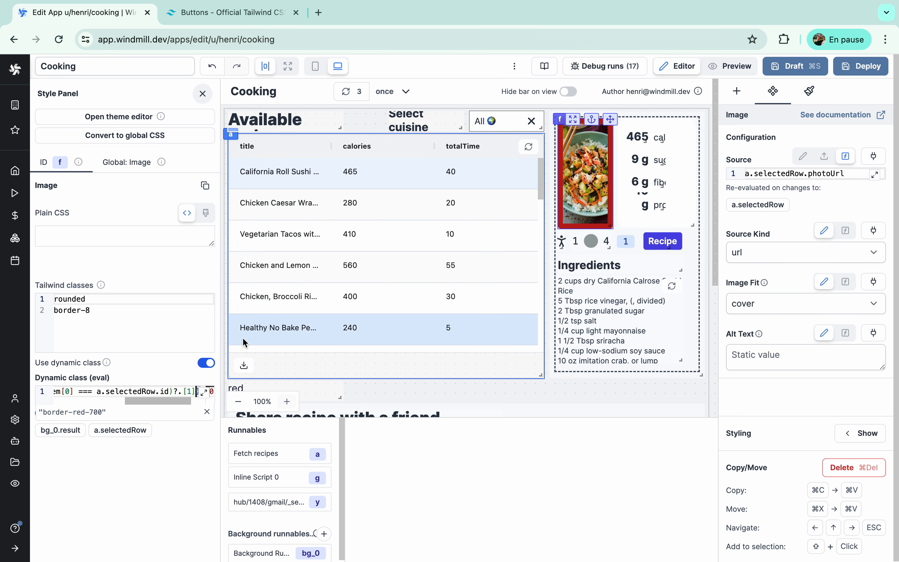
type("|| '")
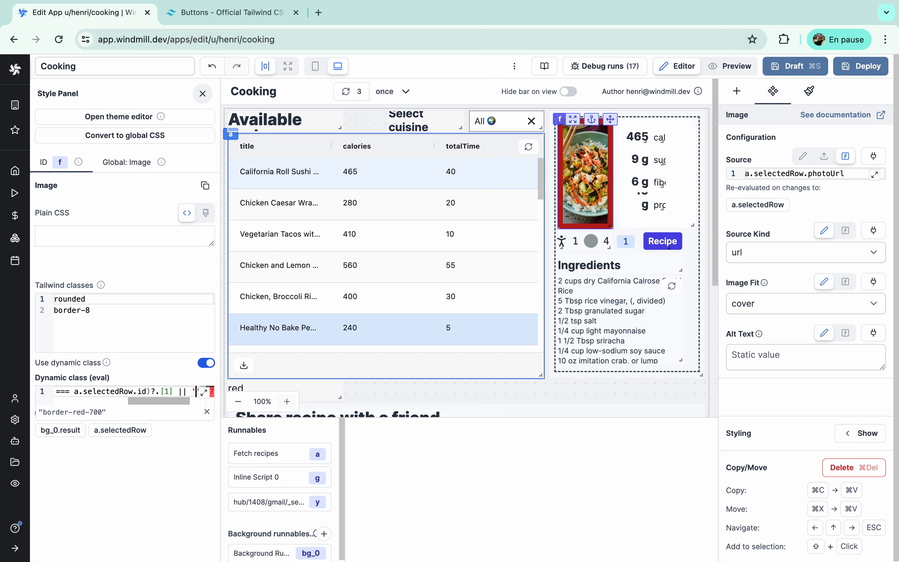
type("white'}-700`")
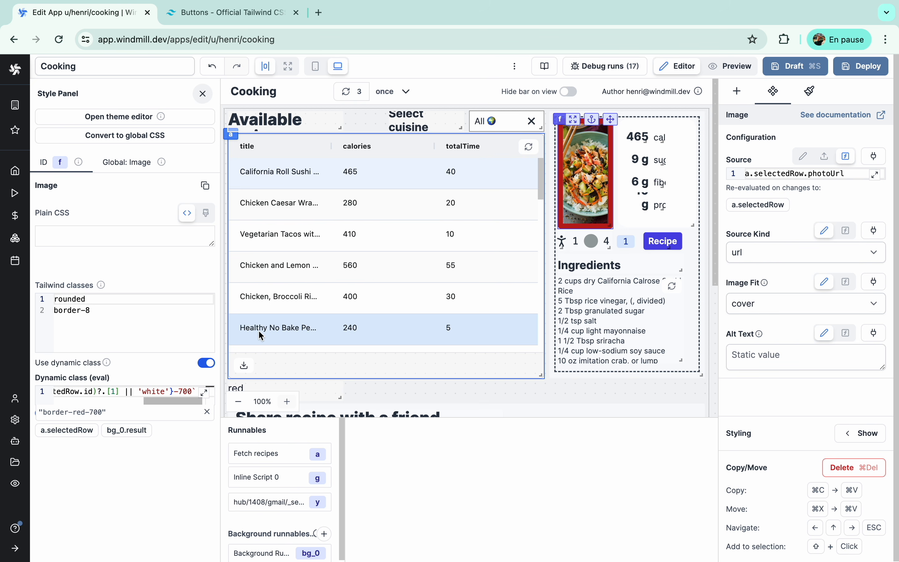
left_click(370, 221)
- Check the border colour on Chicken and Lemon, Healthy No Bake, Chicken Broccoli and Chicken Parmesan recipes
left_click(351, 279)
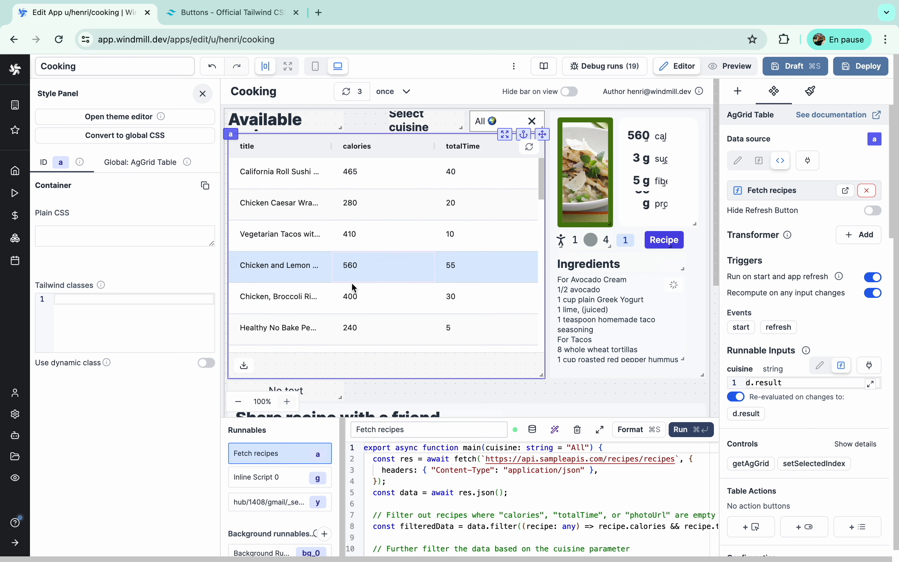
left_click(350, 327)
left_click(349, 296)
left_click(329, 265)
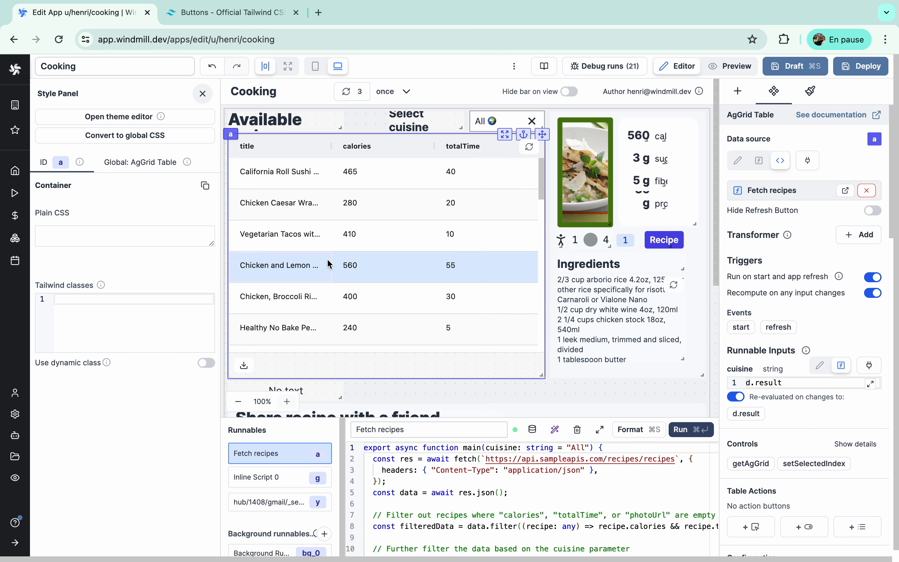
scroll(330, 265, "down", 3)
left_click(312, 294)
key("Up")
key("Up")
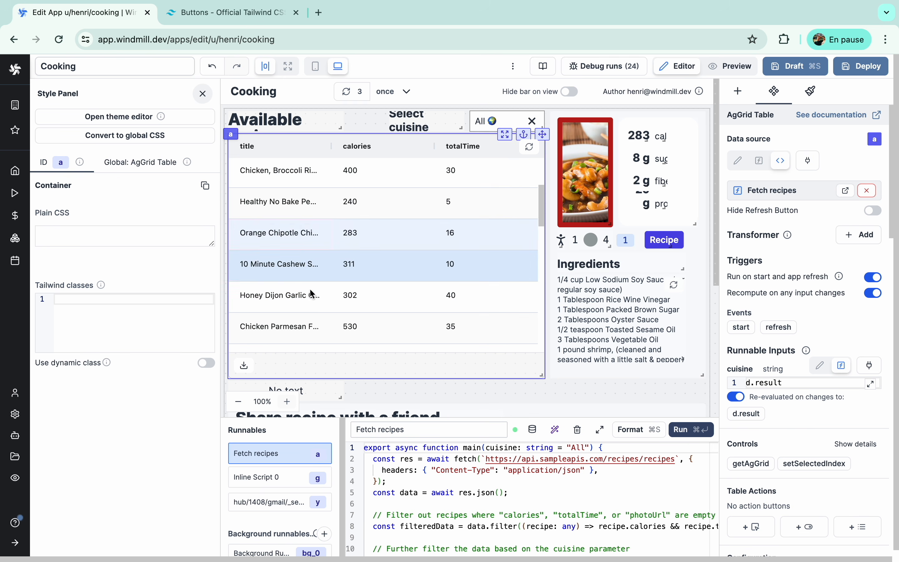
key("Down")
key("Down")
key("Down")
scroll(306, 260, "up", 3)
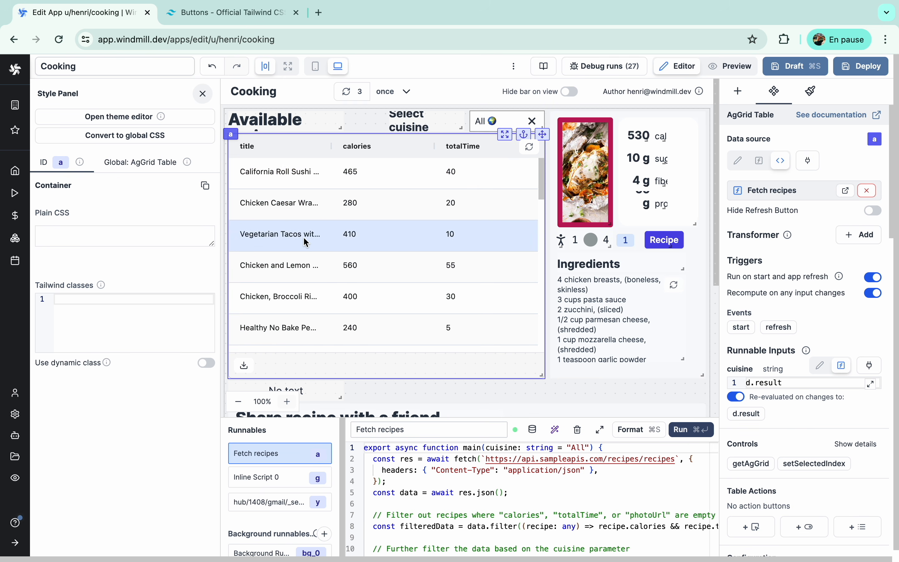
- Compare California Roll and Chicken Caesar Wraps, ending on California Roll with the image's style settings shown
left_click(299, 180)
left_click(318, 211)
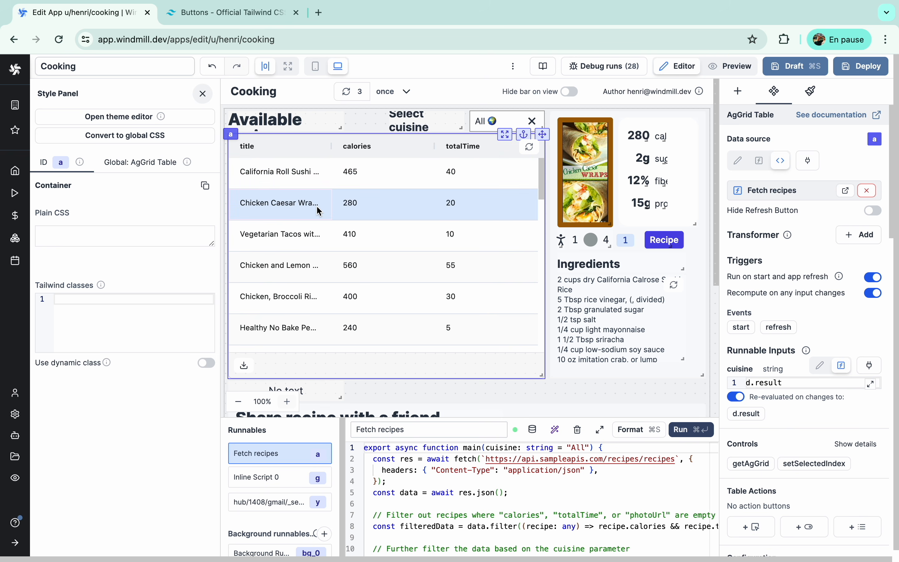
left_click(314, 173)
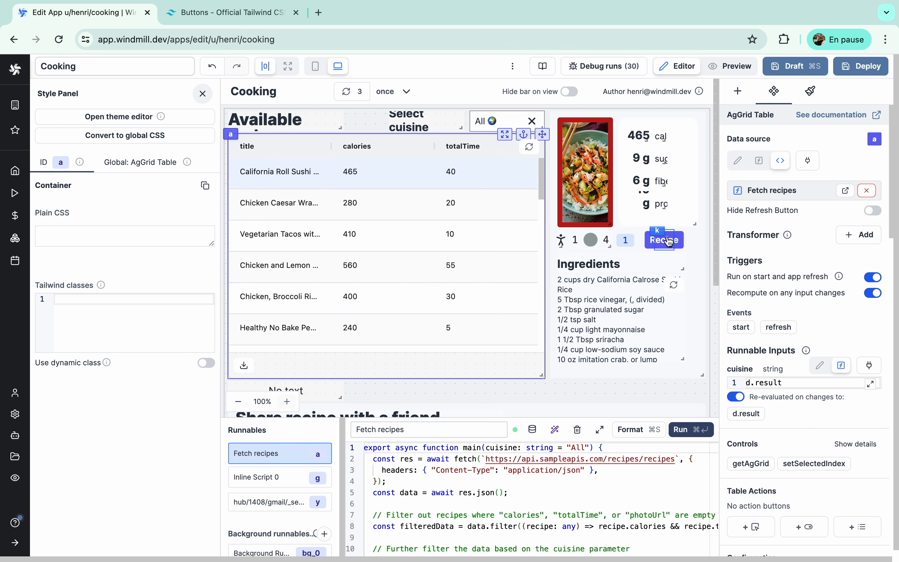
left_click(585, 171)
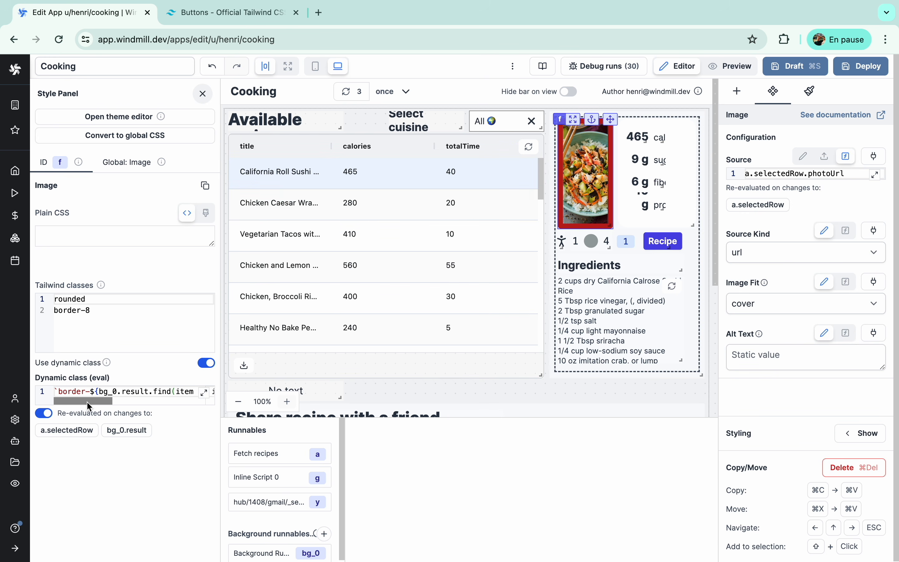
- Copy the photo's border colour expression and park it in the Recipe button's CSS field
left_click(90, 391)
key("alt+shift+Right")
key("alt+shift+Right")
key("alt+shift+Right")
key("alt+shift+Right")
key("alt+shift+Right")
key("alt+shift+Right")
key("alt+shift+Right")
key("alt+shift+Right")
key("alt+shift+Right")
key("alt+shift+Right")
key("alt+shift+Right")
key("alt+shift+Right")
key("alt+shift+Right")
key("alt+shift+Right")
key("alt+shift+Right")
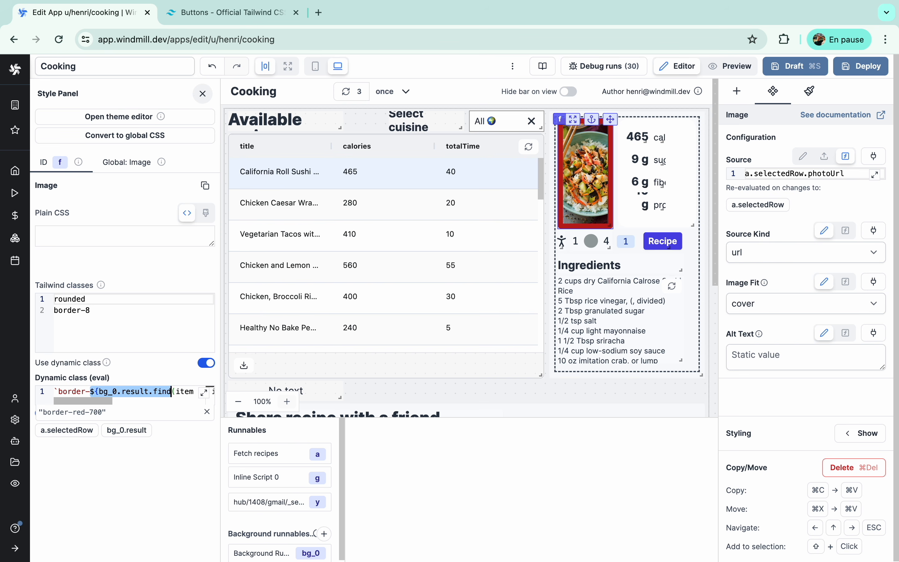
key("shift+Right")
key("alt+shift+Right")
key("alt+shift+Right")
key("alt+shift+Right")
key("alt+shift+Left")
key("alt+shift+Left")
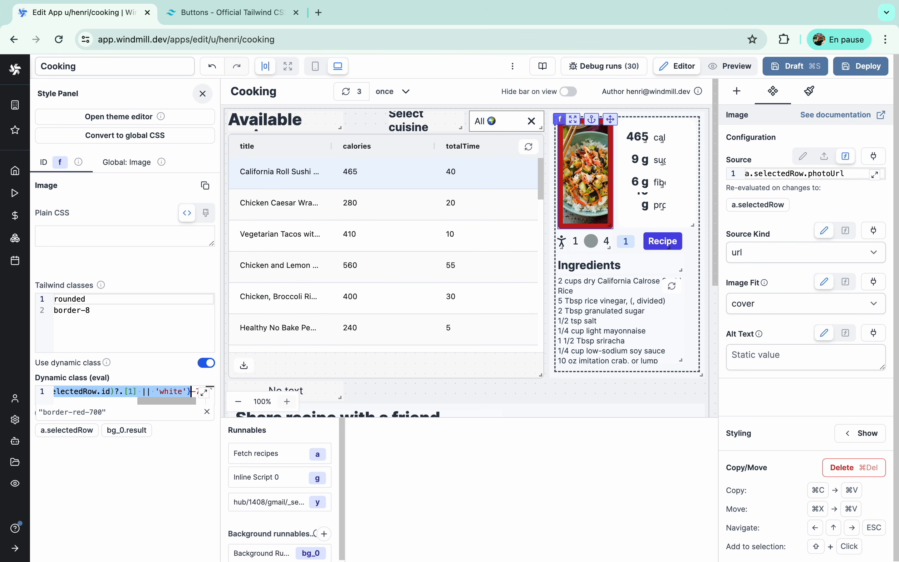
left_click(663, 241)
left_click(117, 236)
type("${bg_0.result.find(item => item[0] === a.selectedRow.id)?.[1] || 'white'}")
- Move the Recipe button's tailwind classes into a dynamic class with indigo as the fallback colour
triple_click(126, 298)
left_click(195, 363)
left_click(123, 391)
key("super+v")
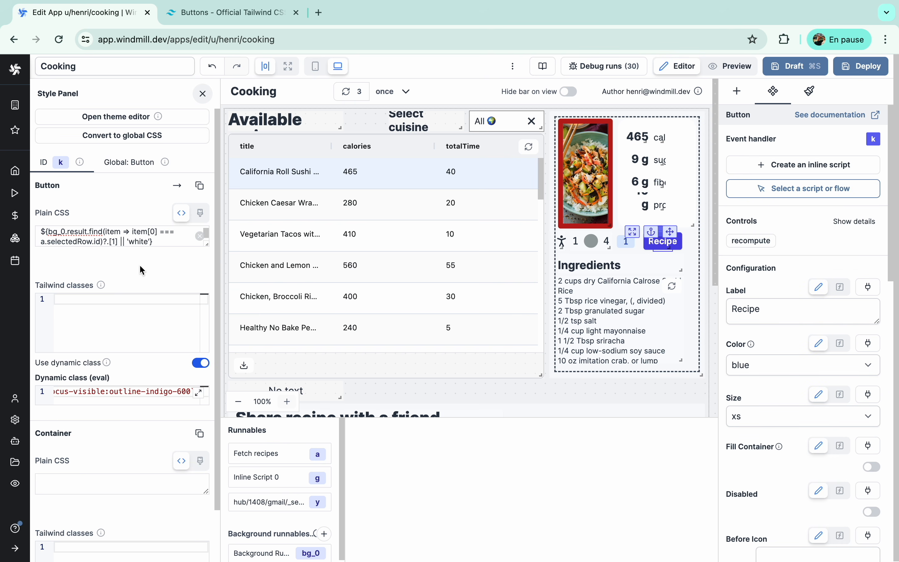
double_click(139, 242)
type("indigo")
key("super+a")
key("super+x")
- Swap each indigo in the button's dynamic class for the colour expression, then check Vegetarian Tacos and Chicken Broccoli Risotto
left_click(119, 391)
key("super+f")
type("indigo")
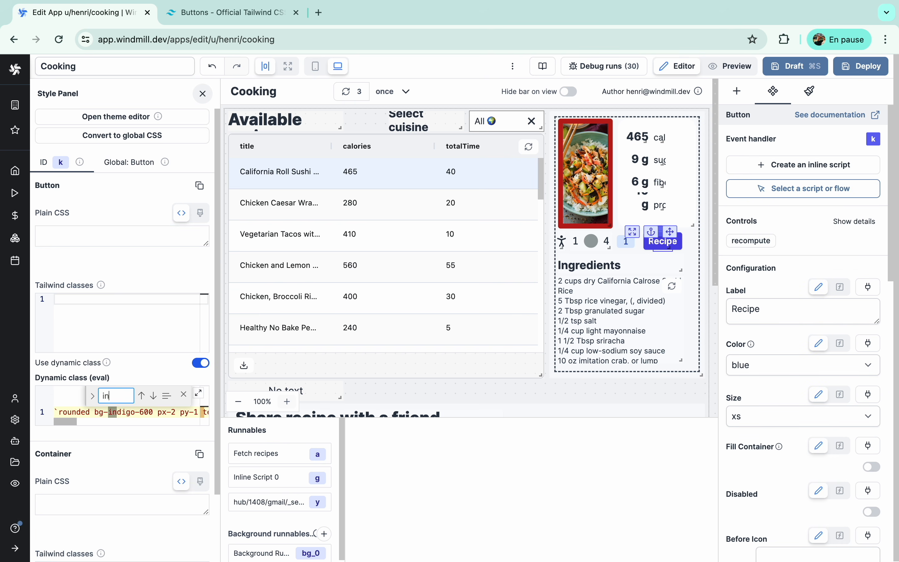
double_click(117, 413)
key("super+v")
left_click(153, 395)
double_click(173, 412)
key("super+v")
left_click(152, 396)
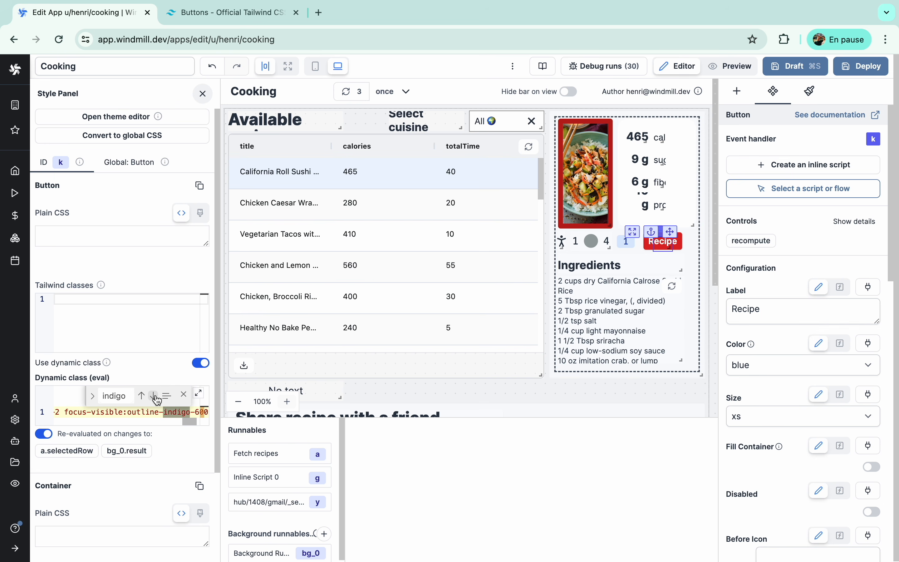
left_click(174, 412)
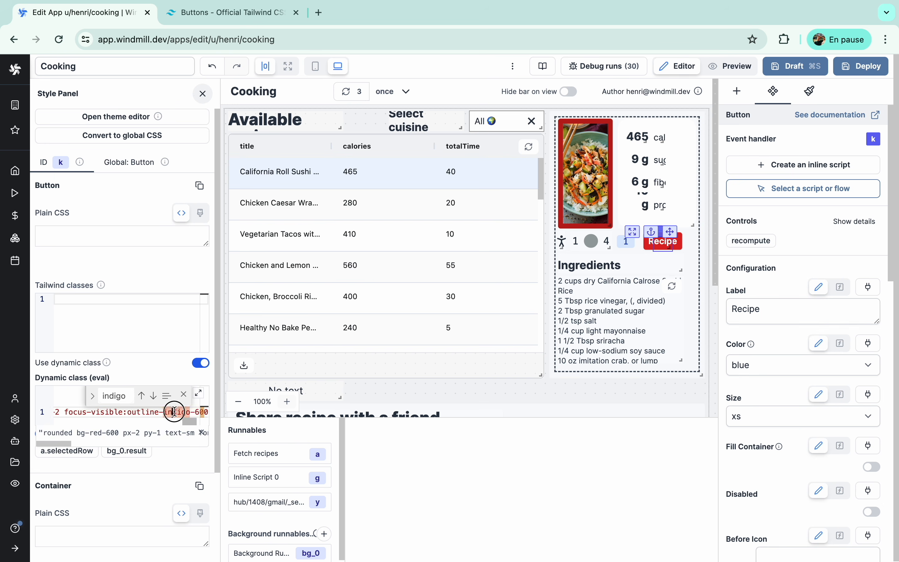
left_click(411, 232)
left_click(403, 295)
- Check the Healthy No Bake and Honey Dijon Garlic Chicken recipes' colours
left_click(397, 342)
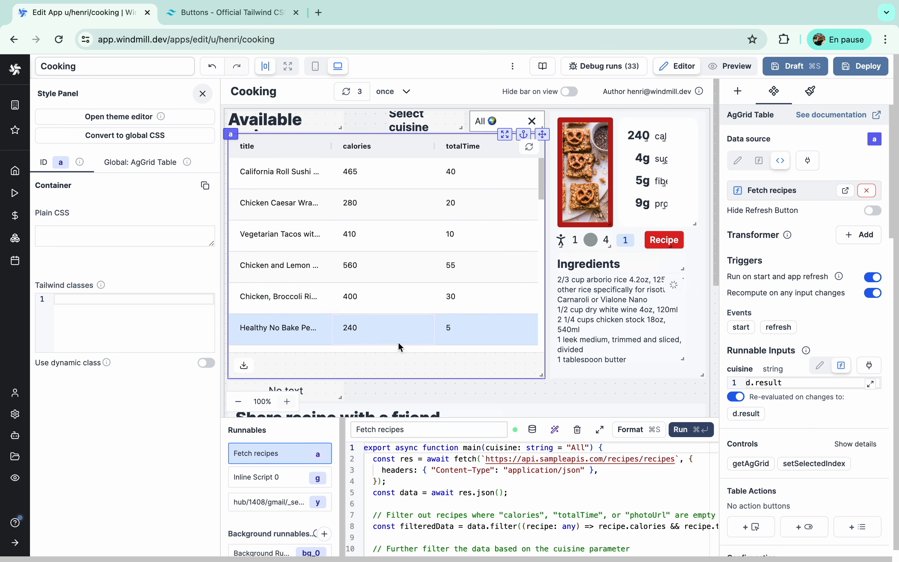
scroll(400, 347, "down", 2)
left_click(652, 248)
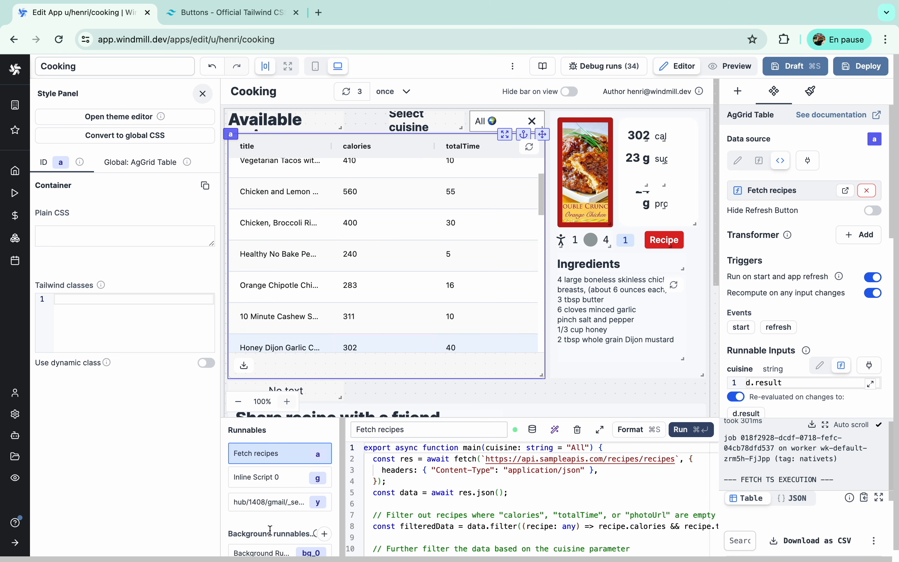
- Rename the bg_0 runnable to 'Find color from picture' and show the Chicken and Lemon Risotto recipe
left_click(274, 553)
triple_click(410, 431)
type("Fin")
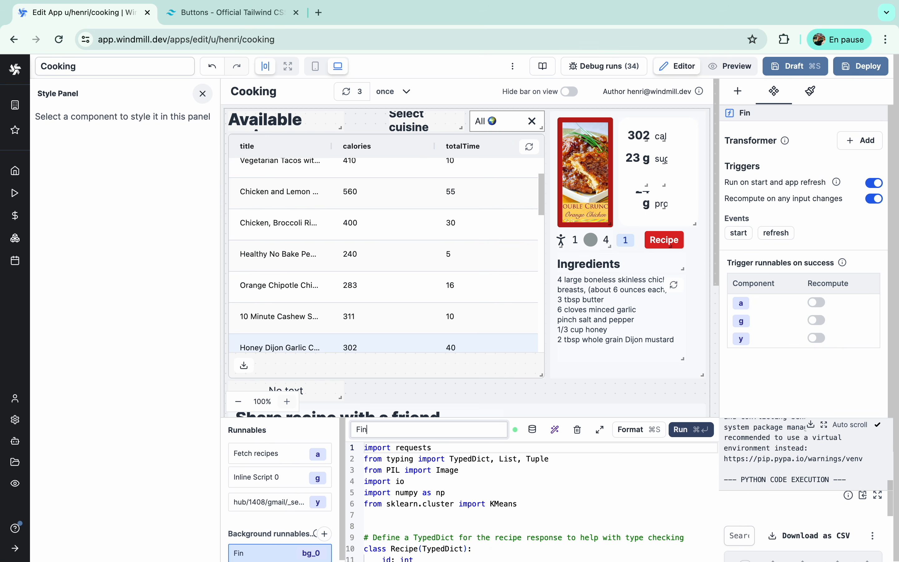
type("d color from picture")
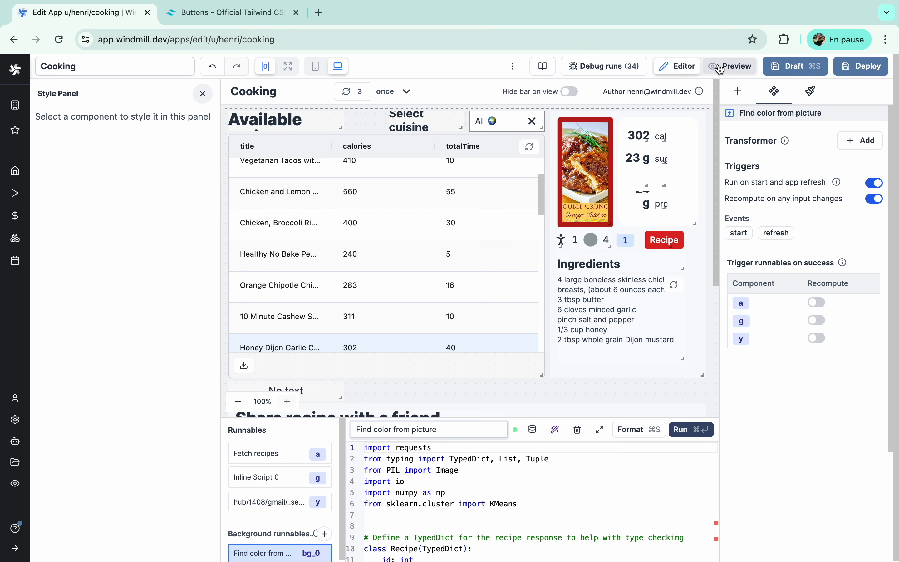
left_click(430, 196)
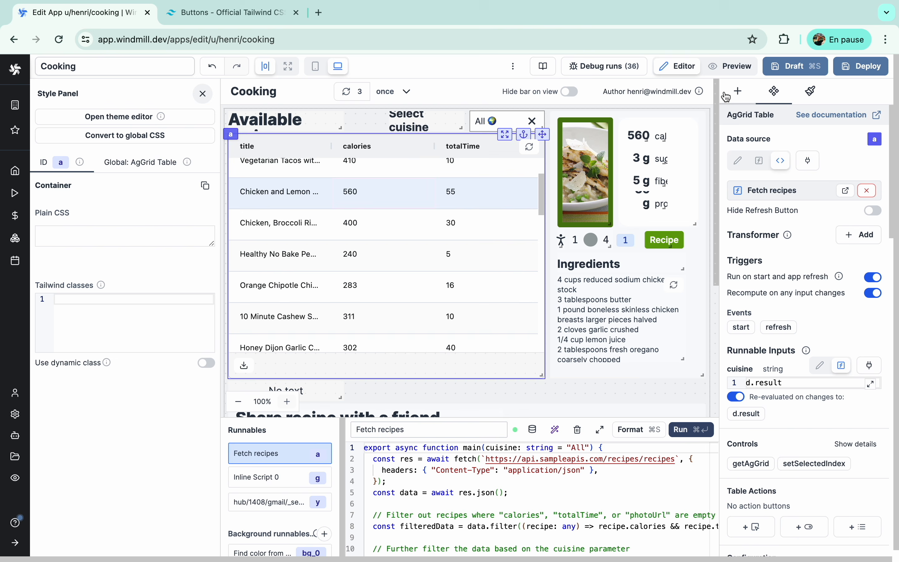
- Preview the app and browse recipes from Chicken Caesar Wraps down to 10 Minute Cashew Shrimp
left_click(730, 66)
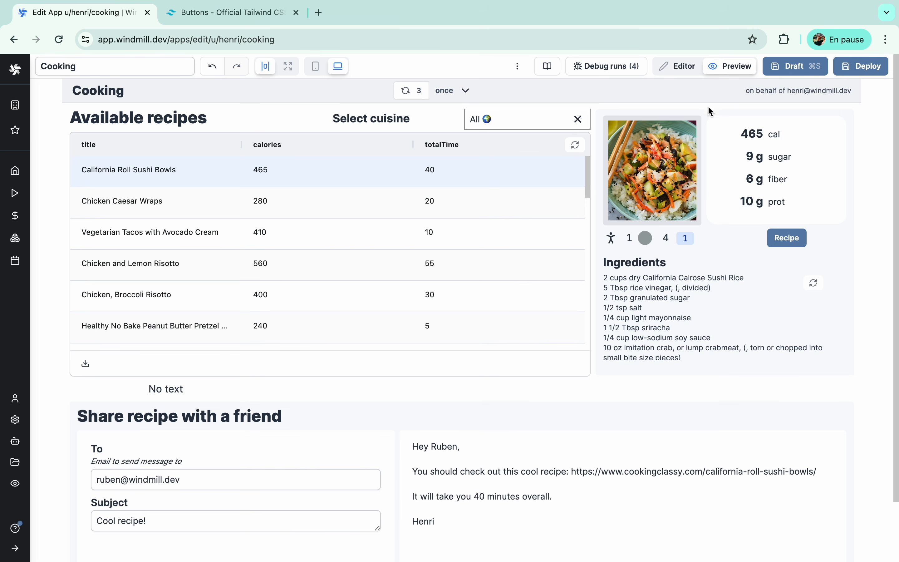
left_click(359, 210)
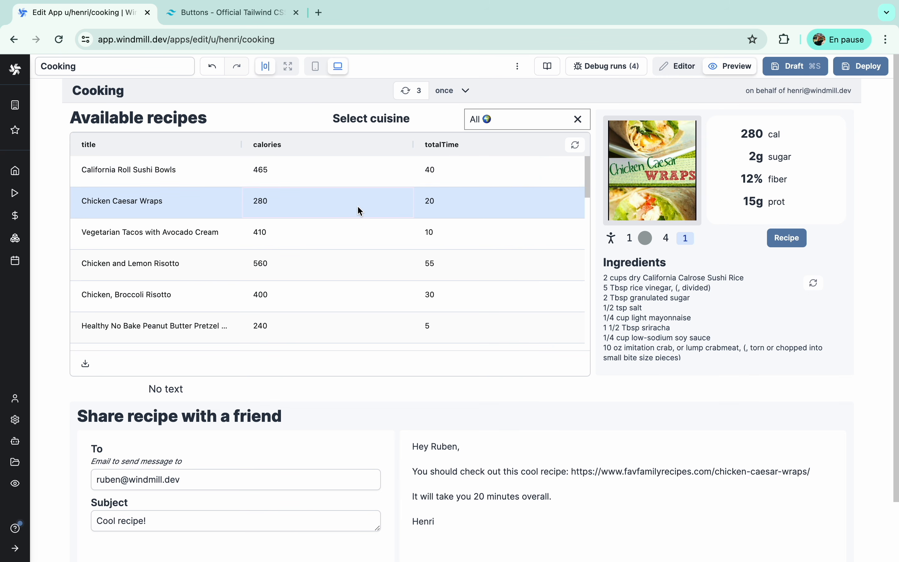
left_click(352, 246)
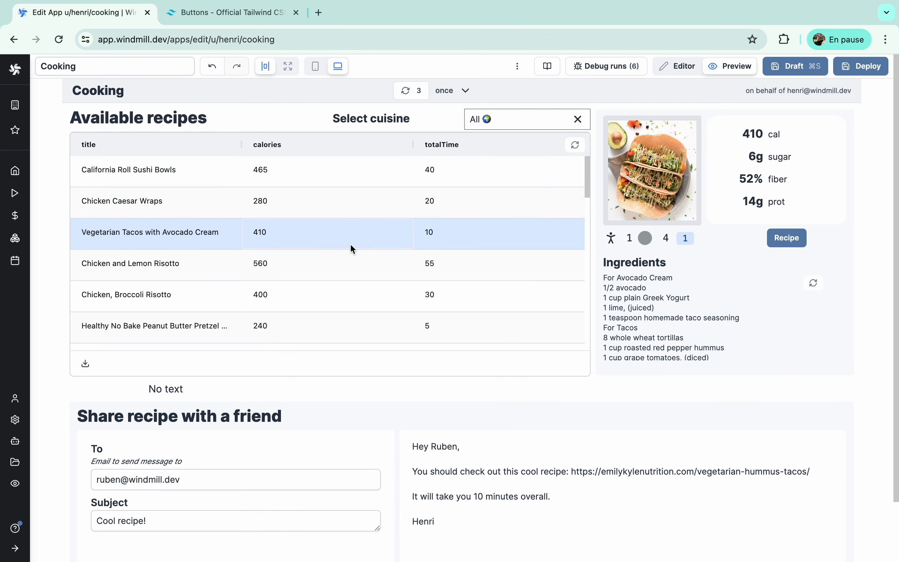
left_click(341, 287)
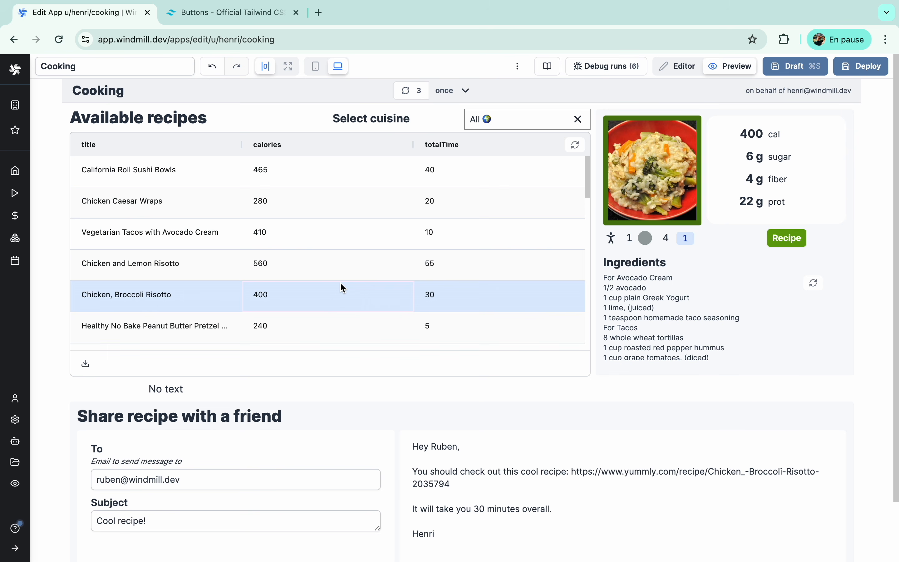
left_click(334, 322)
scroll(338, 323, "down", 2)
scroll(336, 318, "down", 1)
left_click(336, 320)
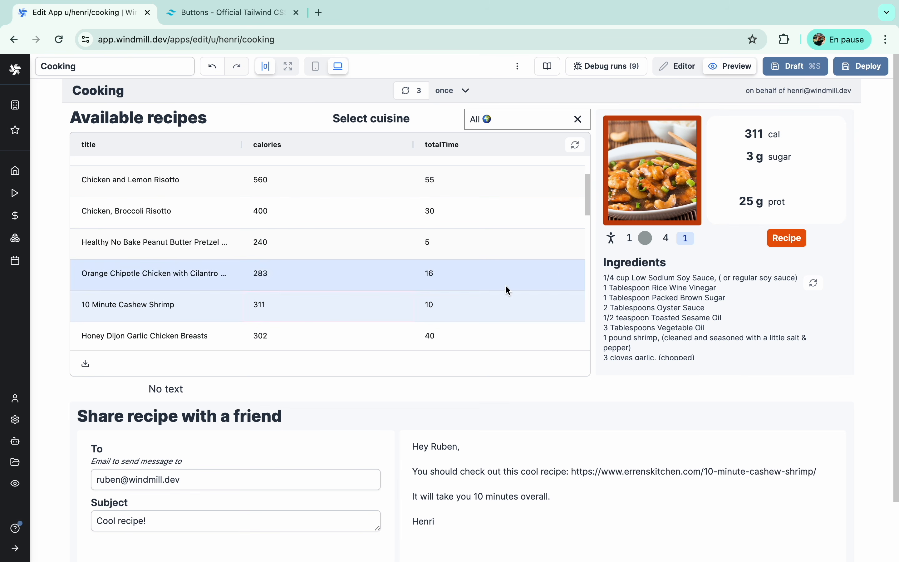
- Raise the shrimp recipe's servings to 4 and open then close its recipe web page
left_click(653, 238)
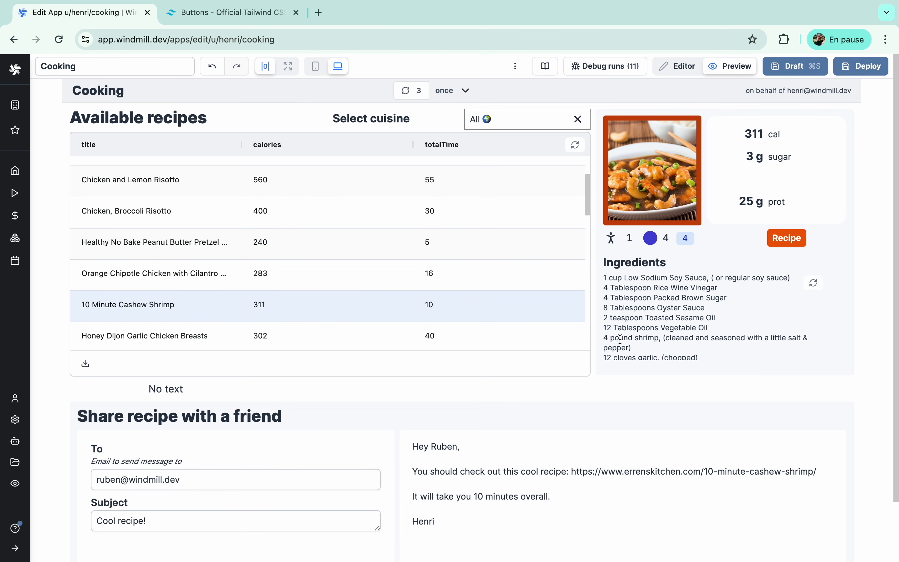
left_click(784, 241)
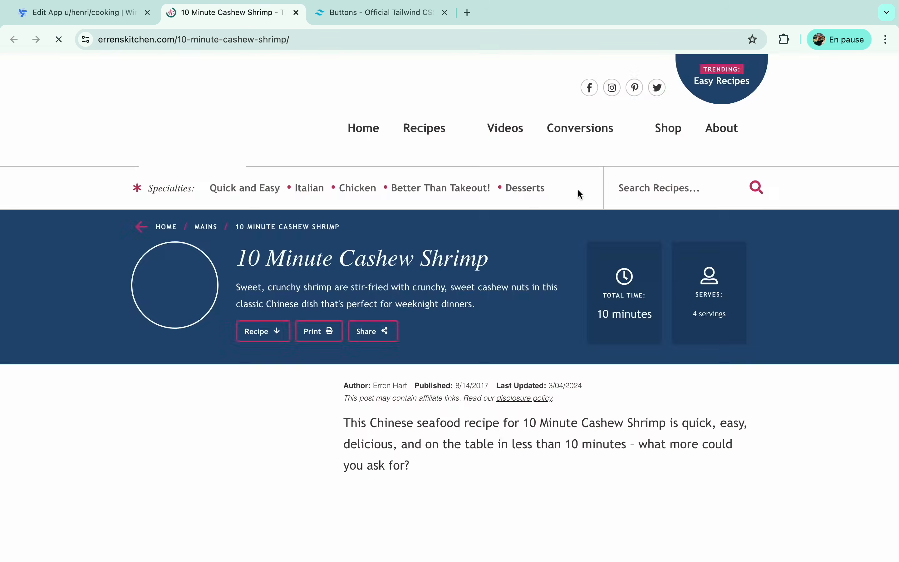
key("super+w")
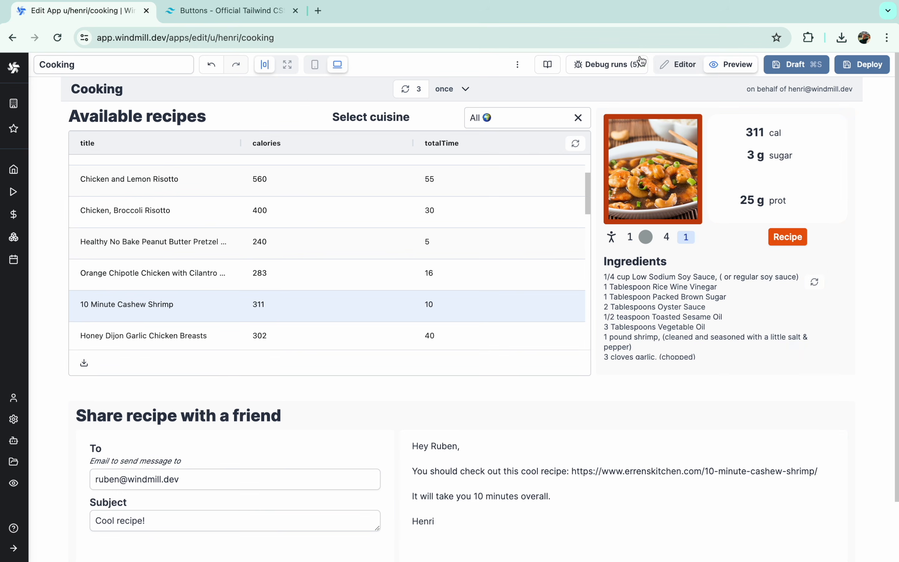
- Cache the Find color from picture runnable's results for 4200 seconds and return to preview
left_click(685, 66)
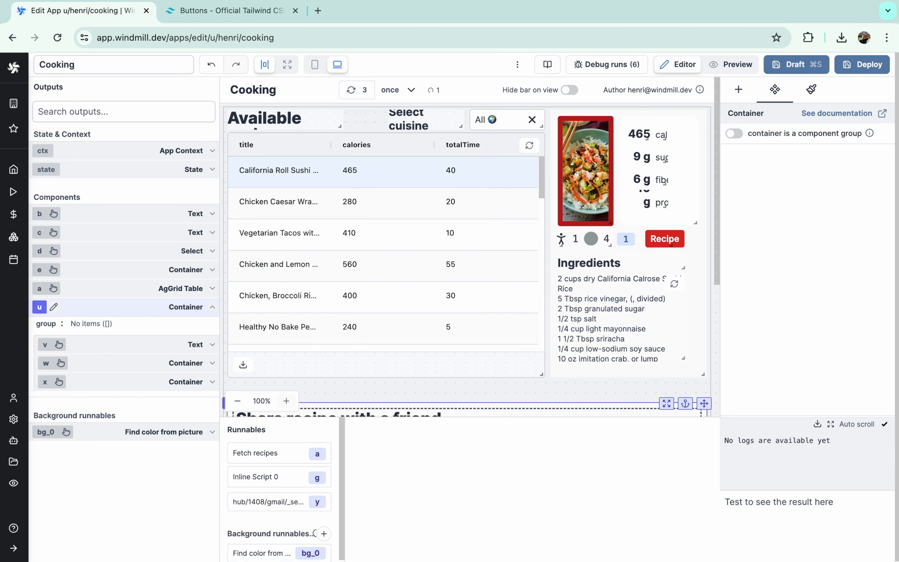
left_click(244, 552)
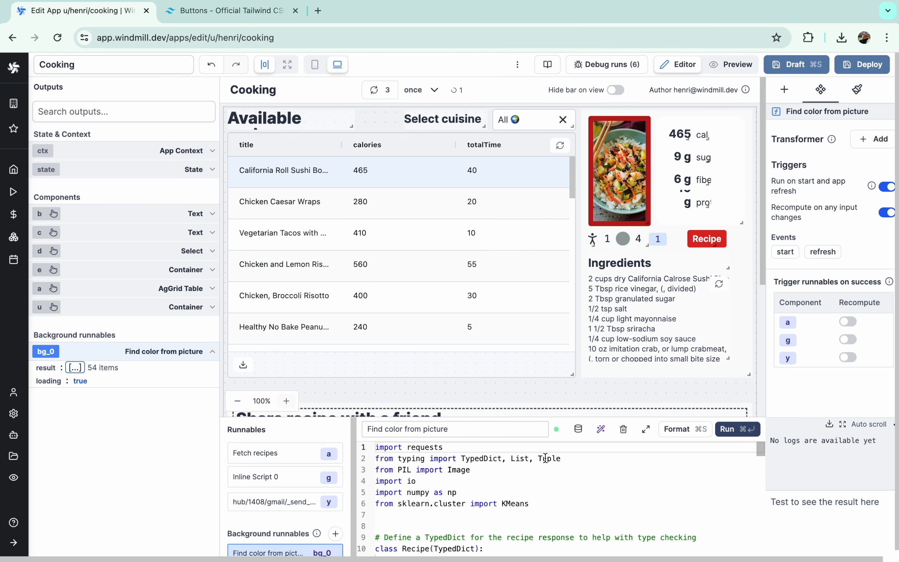
left_click(578, 433)
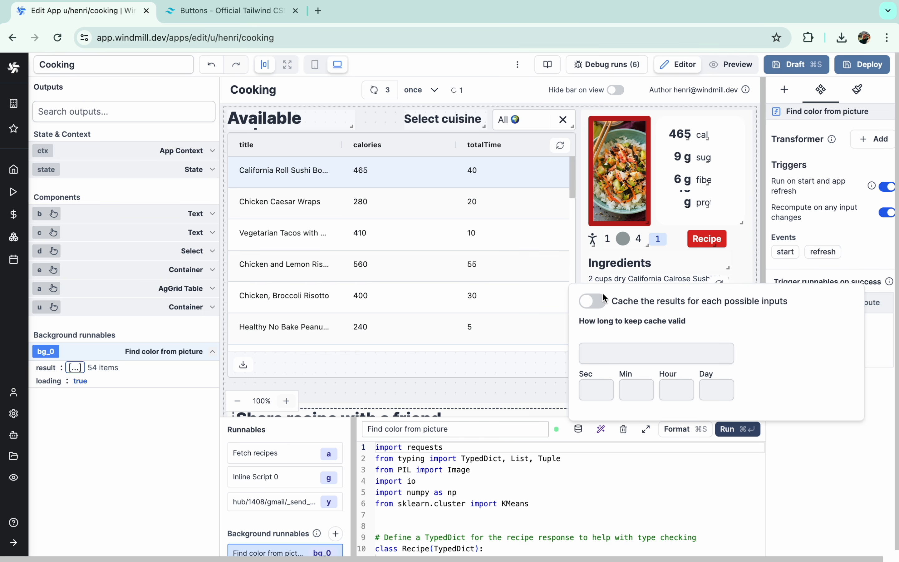
left_click(594, 301)
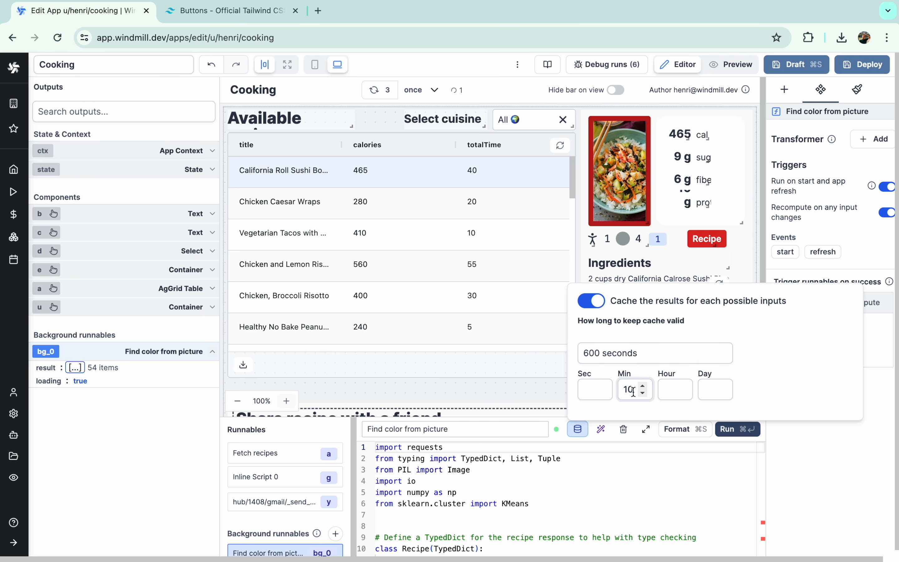
left_click(682, 386)
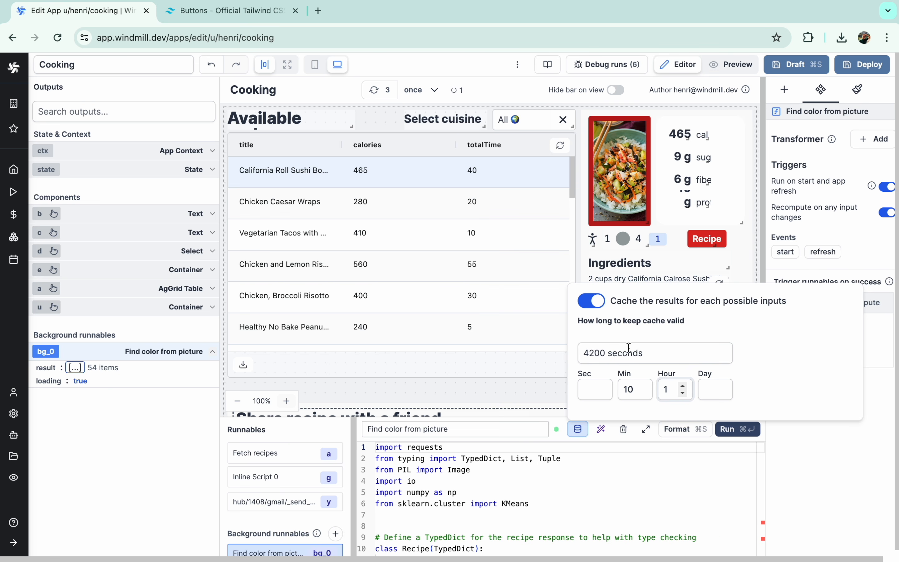
left_click(737, 67)
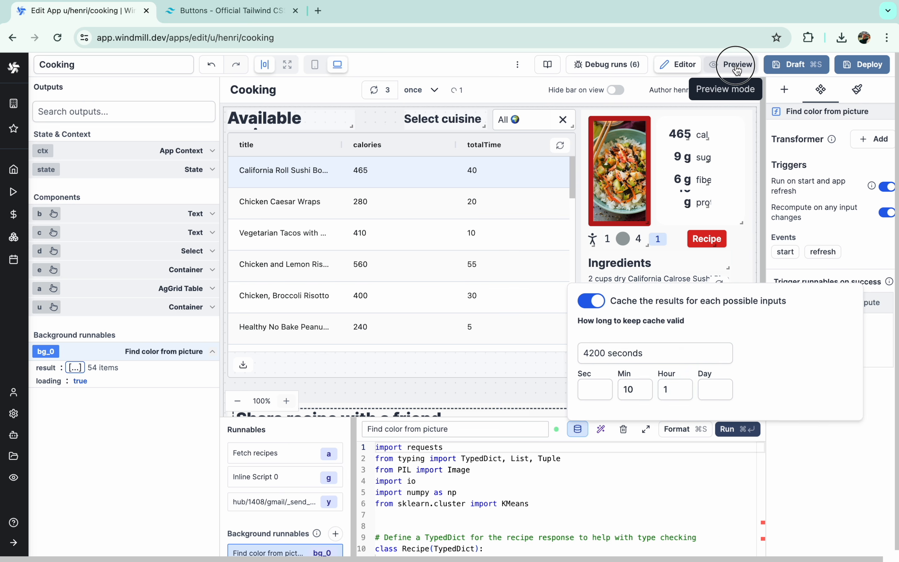
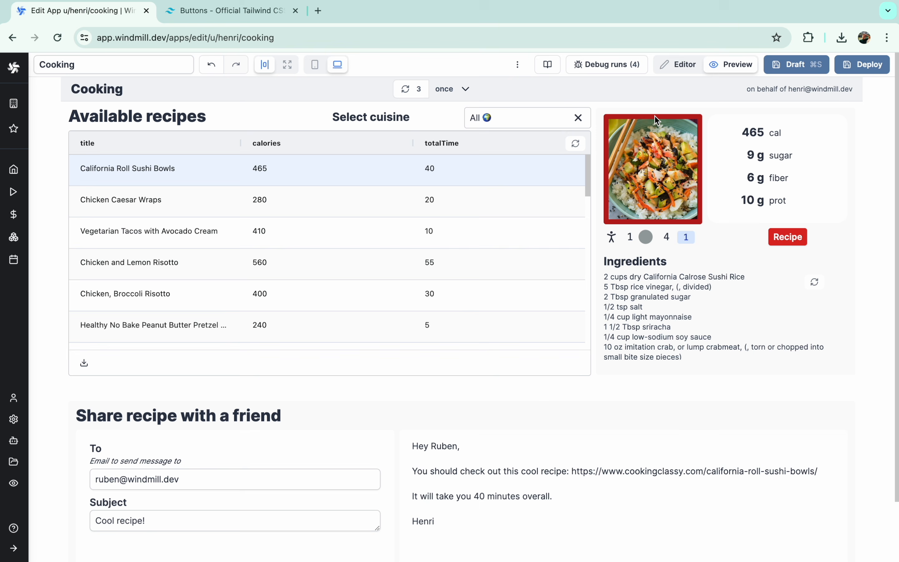
- Return to the app preview and show the 10 Minute Cashew Shrimp recipe
left_click(668, 71)
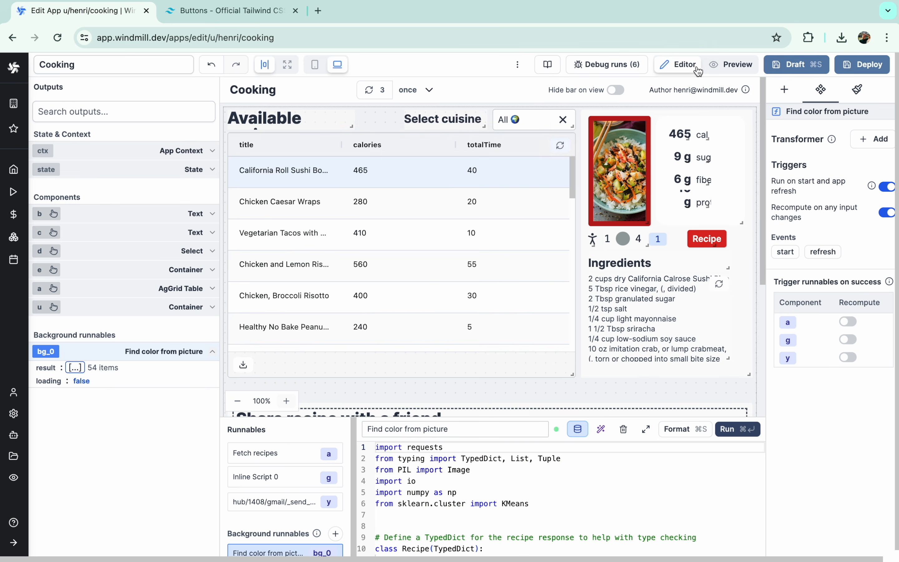
left_click(720, 67)
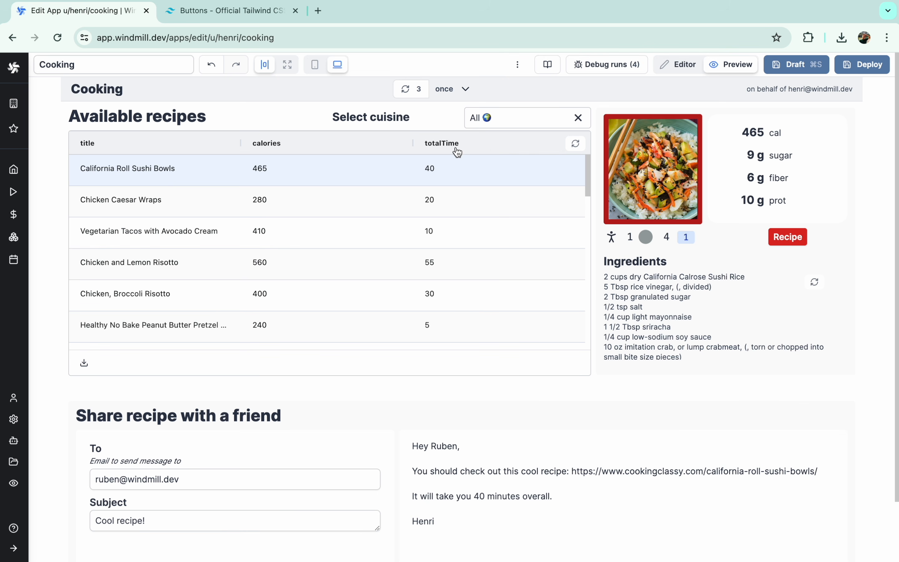
scroll(383, 266, "down", 3)
left_click(361, 273)
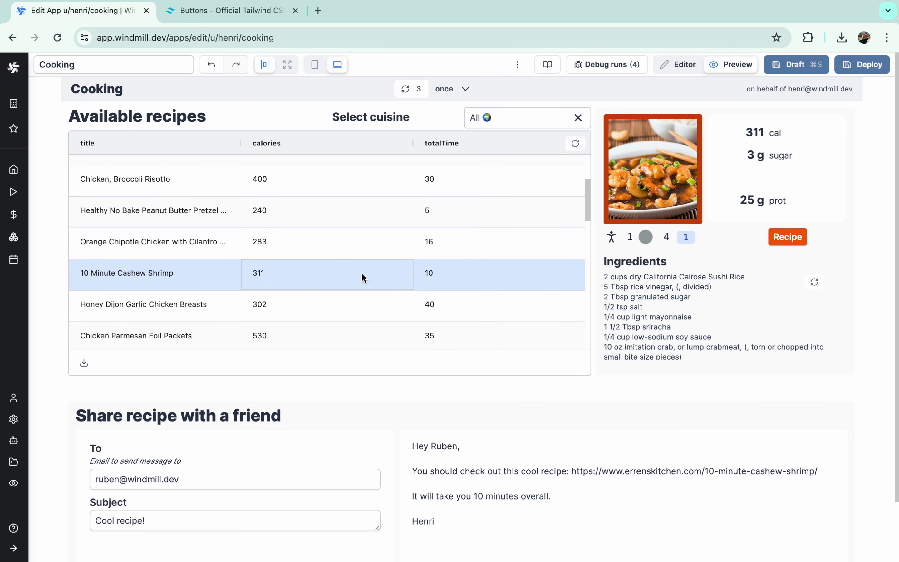
- Browse the recipe list and open the Healthy No Bake Peanut Butter Pretzel recipe
scroll(362, 274, "up", 1)
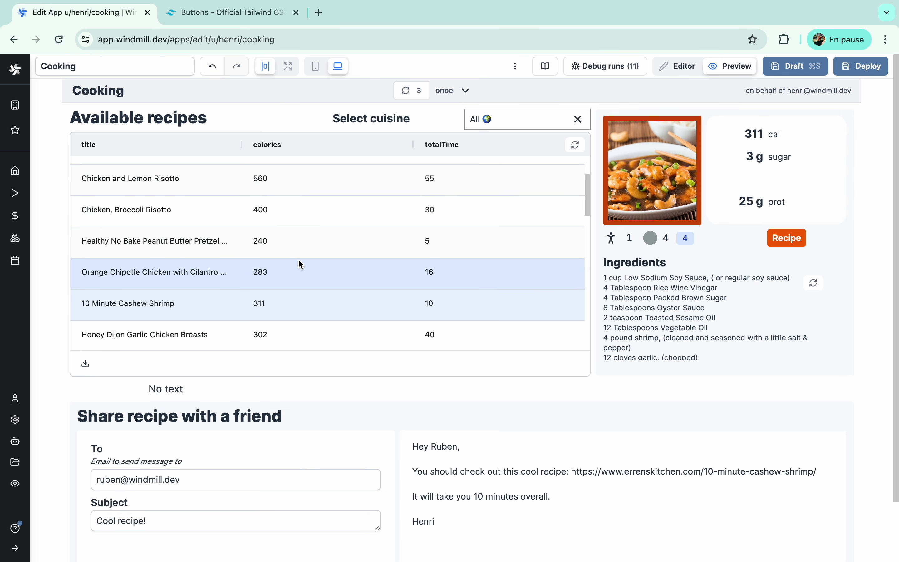
scroll(297, 259, "down", 1)
scroll(298, 259, "up", 4)
scroll(389, 370, "down", 3)
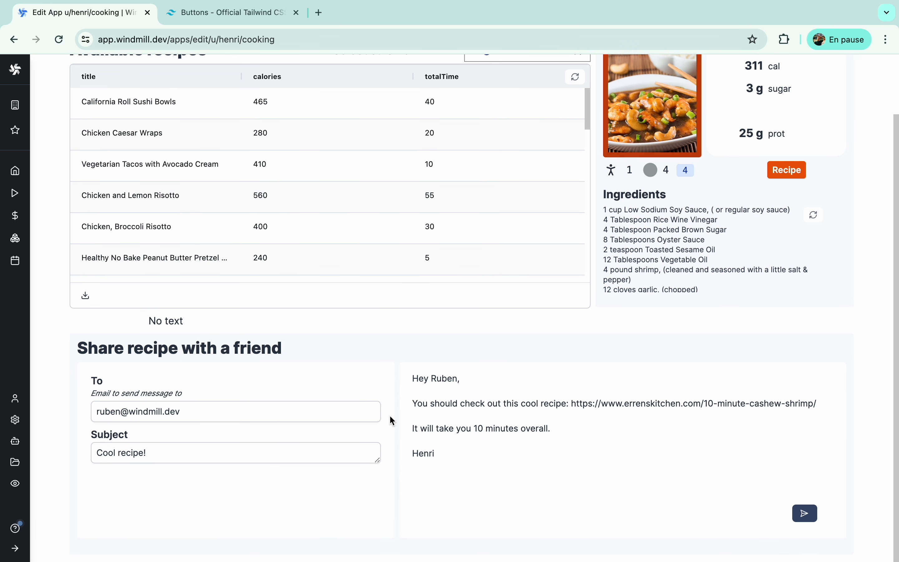
left_click(284, 248)
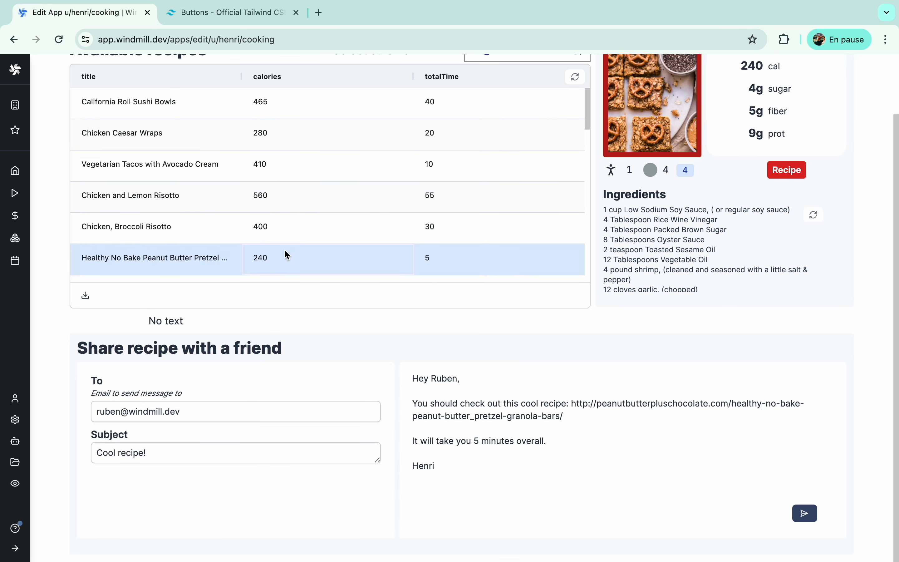
scroll(499, 365, "up", 3)
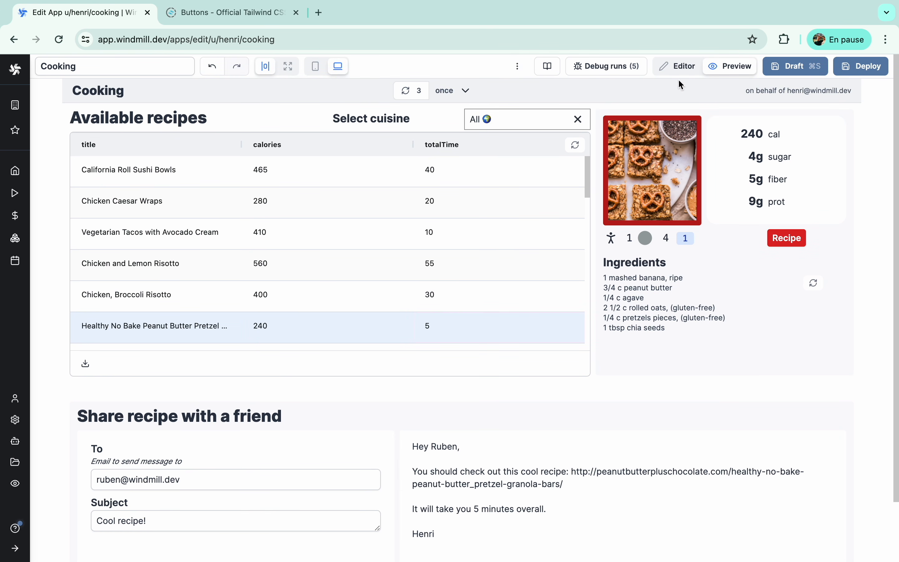
- Switch to the editor and deploy the Cooking app
left_click(681, 71)
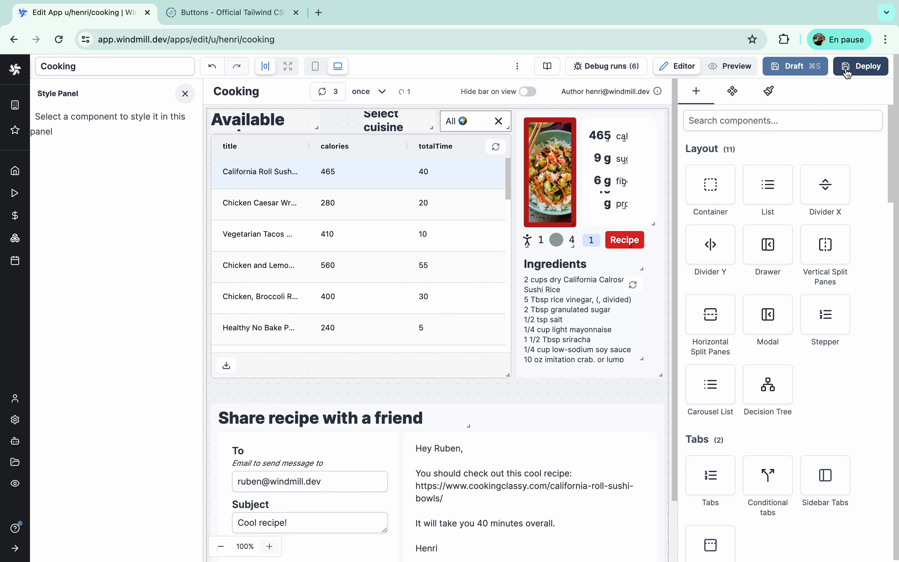
left_click(849, 74)
left_click(848, 74)
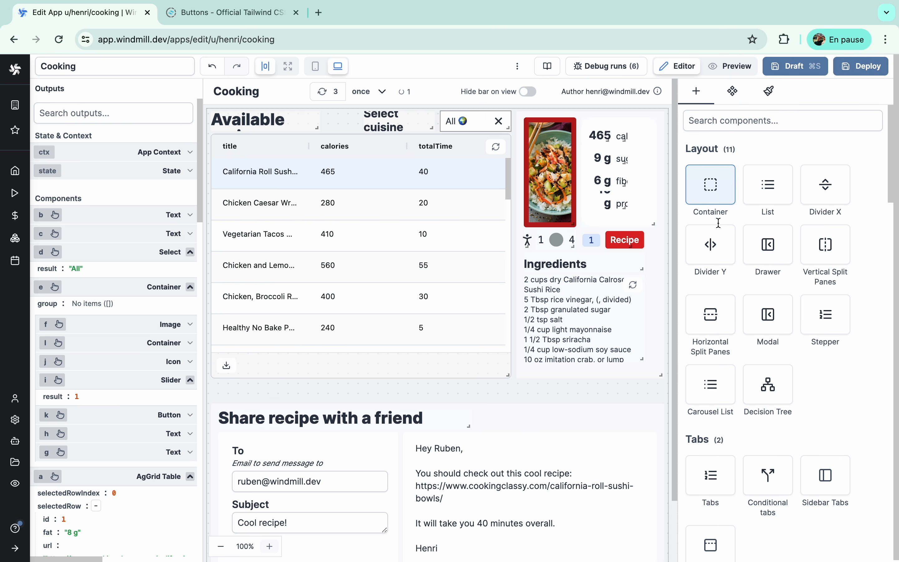
- Insert the 'Windmill Friends, with style' group and replace the first friend's name
scroll(744, 352, "down", 3)
scroll(744, 352, "down", 15)
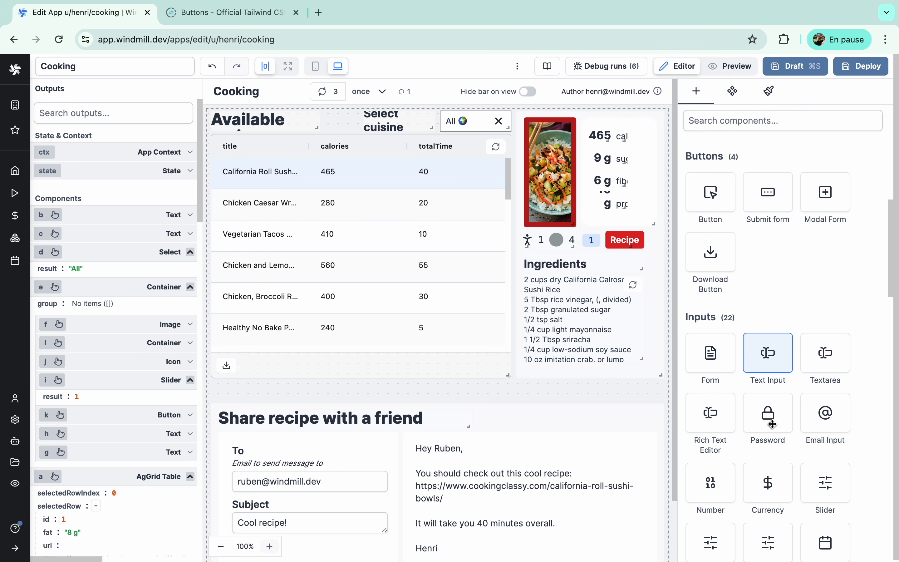
scroll(772, 423, "down", 10)
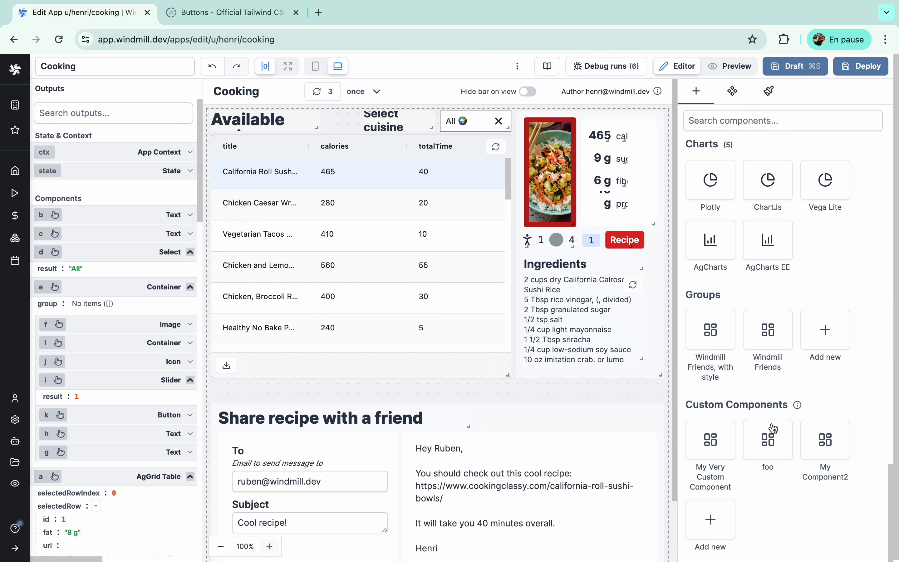
left_click(719, 338)
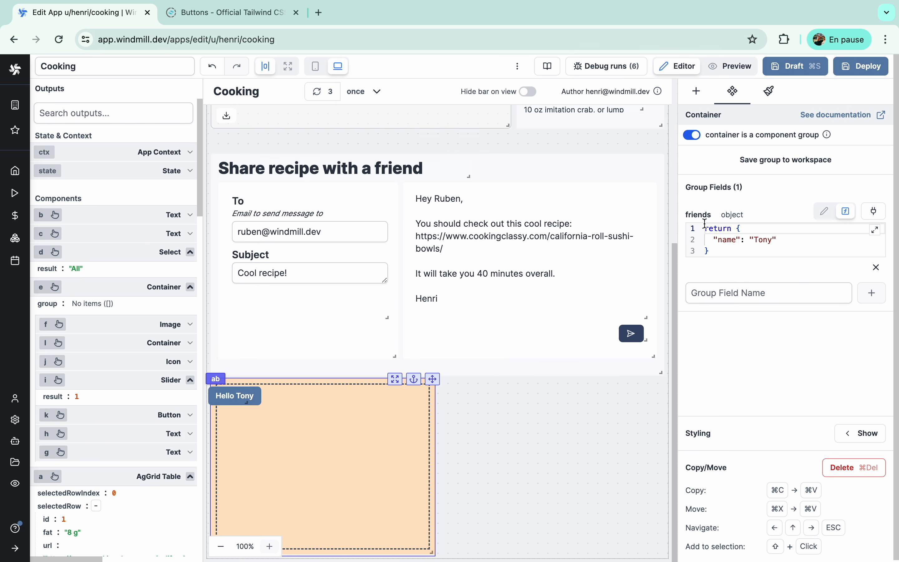
double_click(763, 240)
type("Henri")
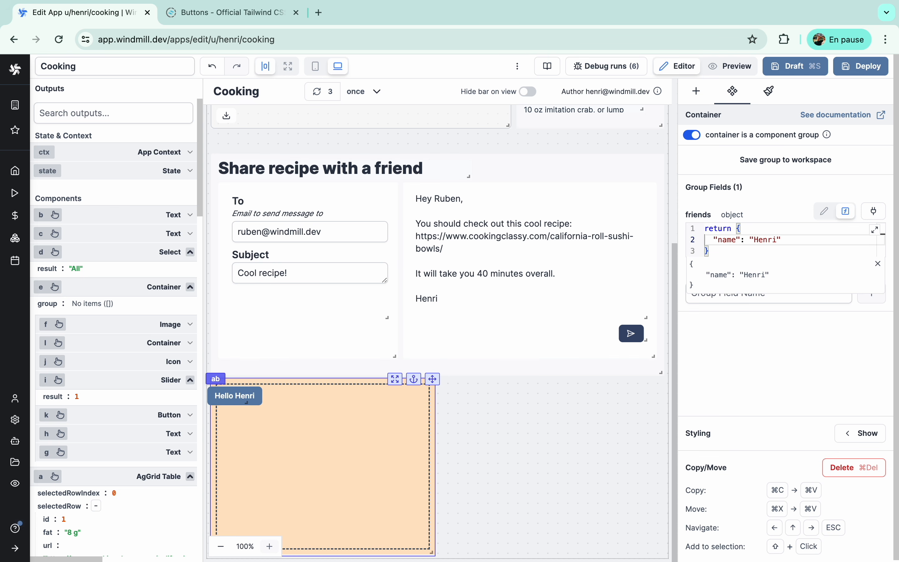
- Delete the inserted friends group container
left_click(476, 418)
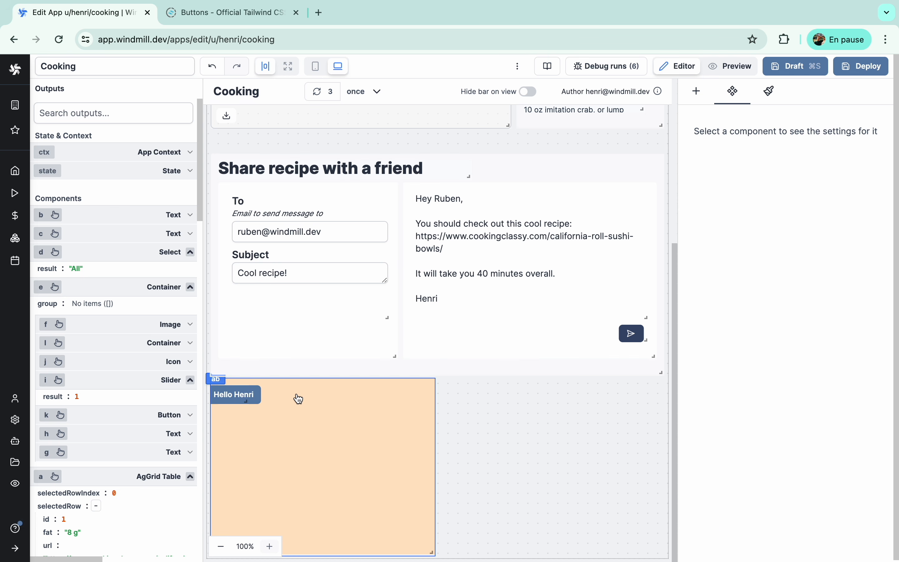
left_click(326, 404)
left_click(856, 468)
scroll(781, 371, "down", 15)
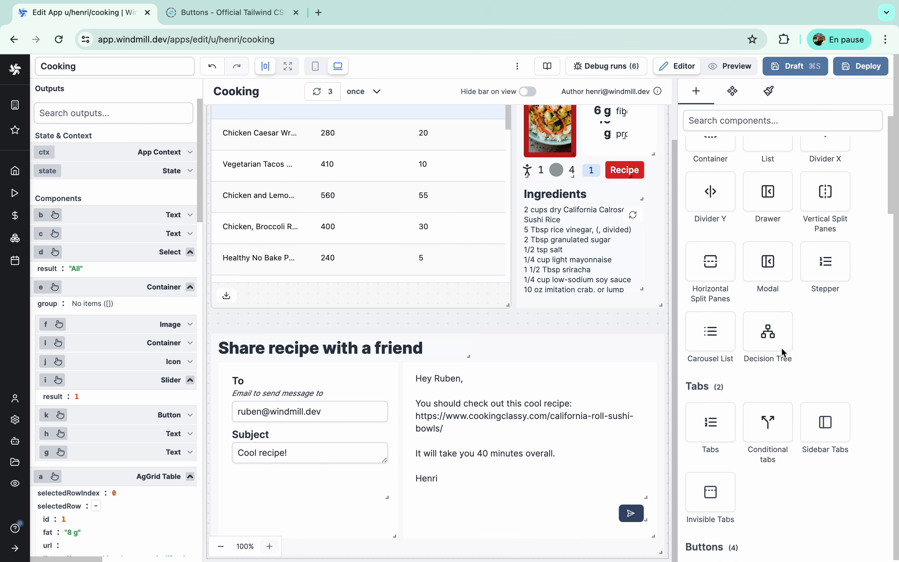
mouse_move(798, 409)
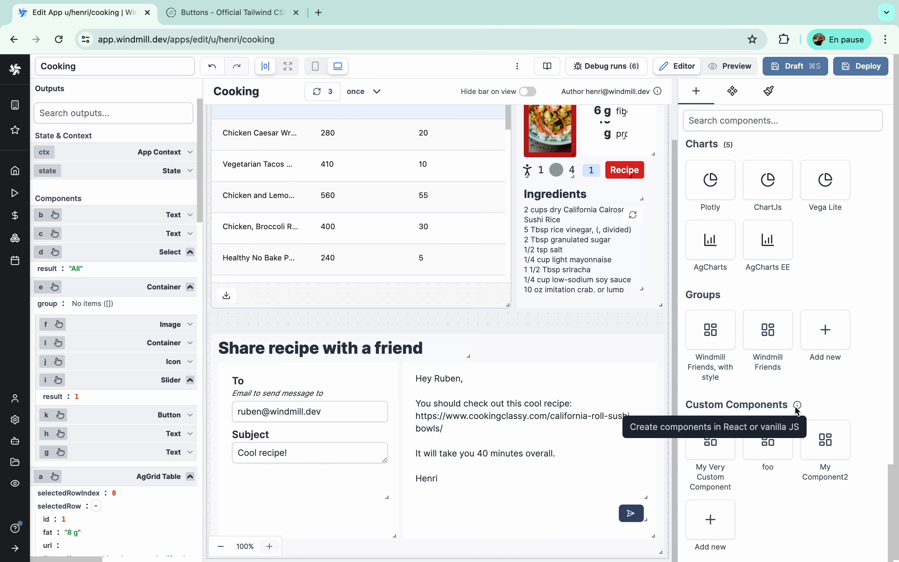
- Add My Very Custom Component, move and widen it, then delete it again
left_click(722, 449)
left_click_drag(228, 500, 401, 491)
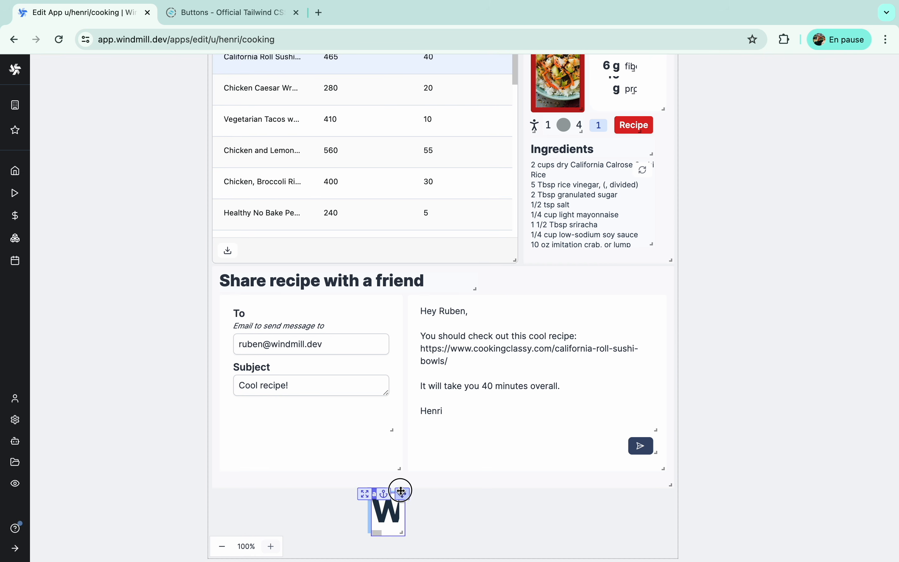
left_click_drag(397, 551, 621, 560)
scroll(612, 509, "down", 1)
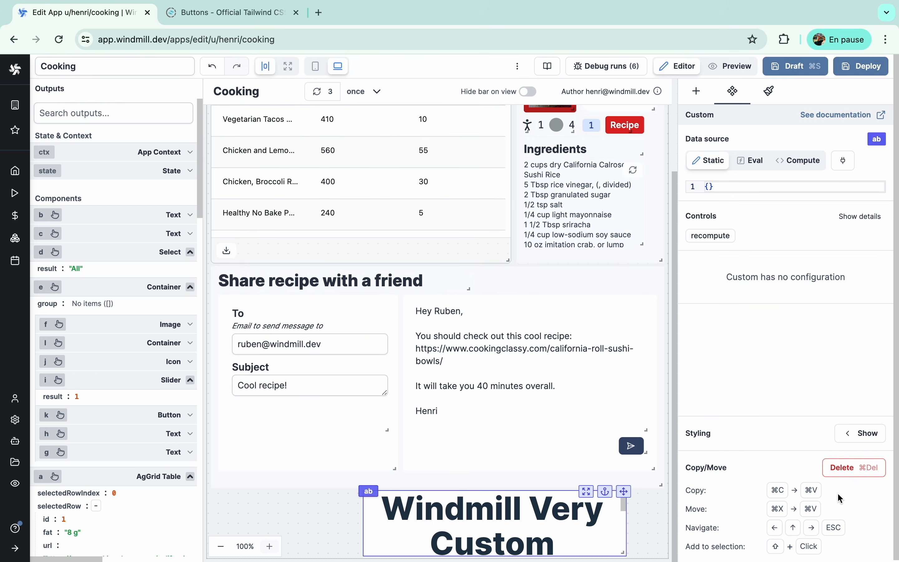
left_click(851, 466)
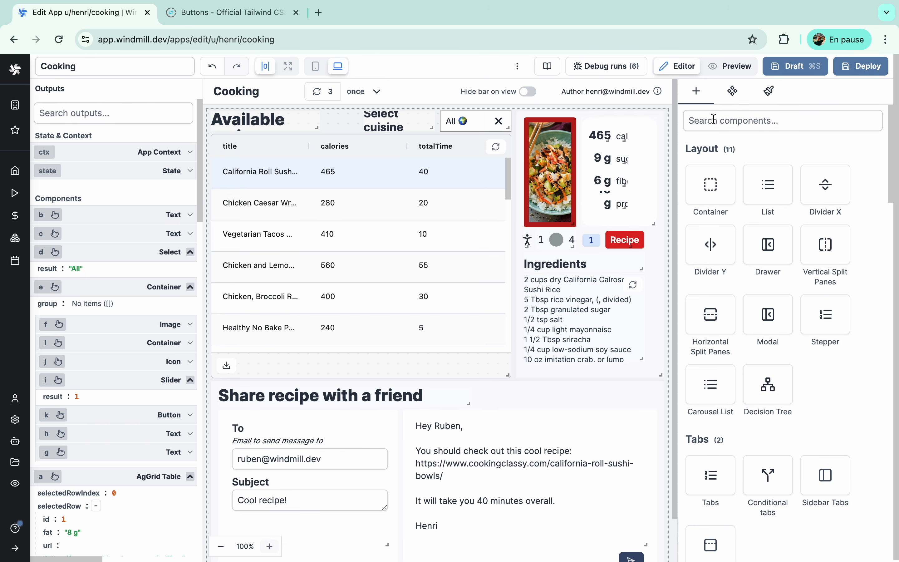
- Preview the six saved themes, Project Titan through test, then return to the CSS editor
left_click(768, 100)
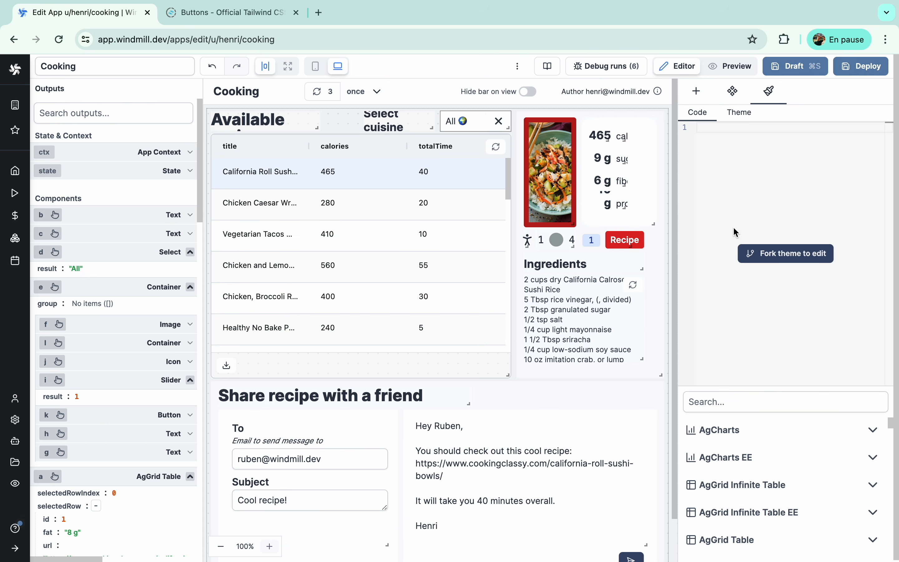
left_click(741, 112)
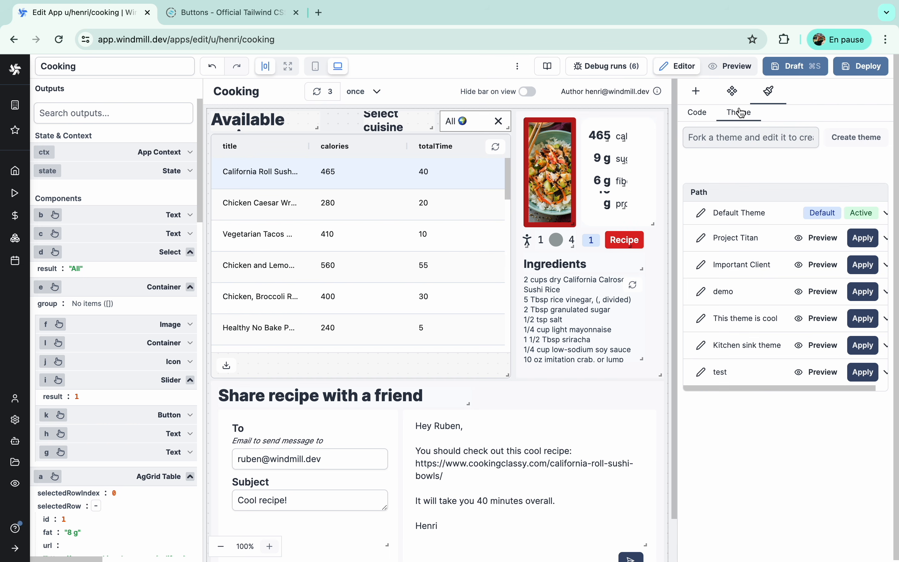
left_click(817, 238)
left_click(817, 265)
left_click(816, 293)
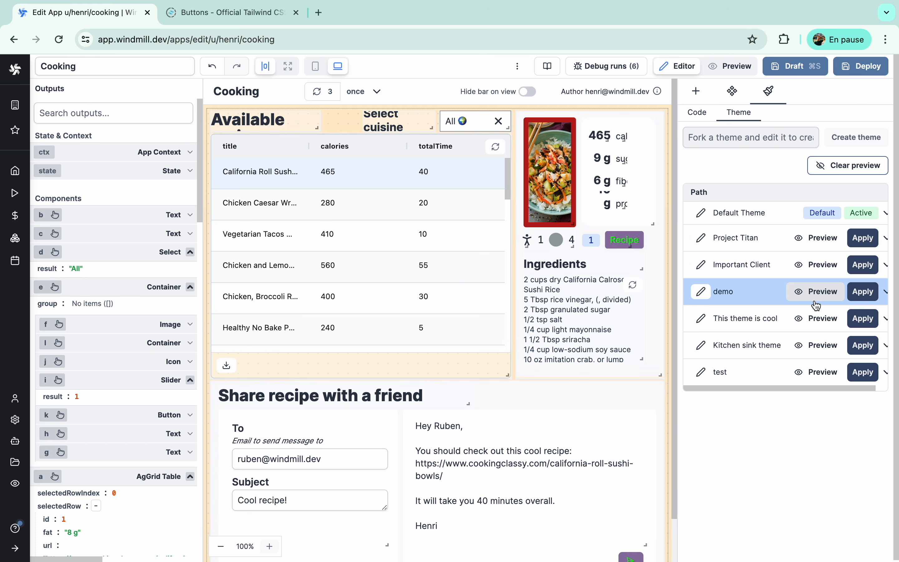
left_click(819, 318)
left_click(821, 346)
left_click(822, 370)
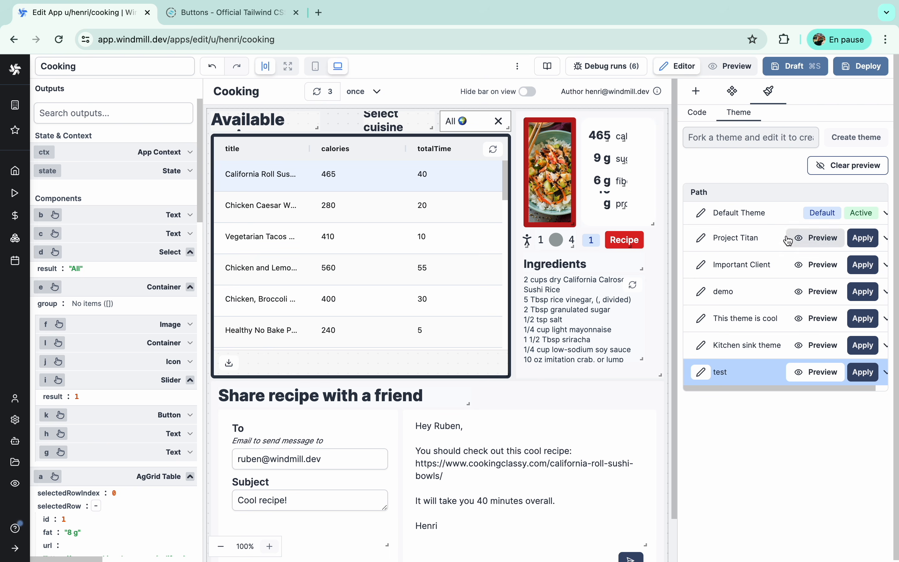
left_click(707, 116)
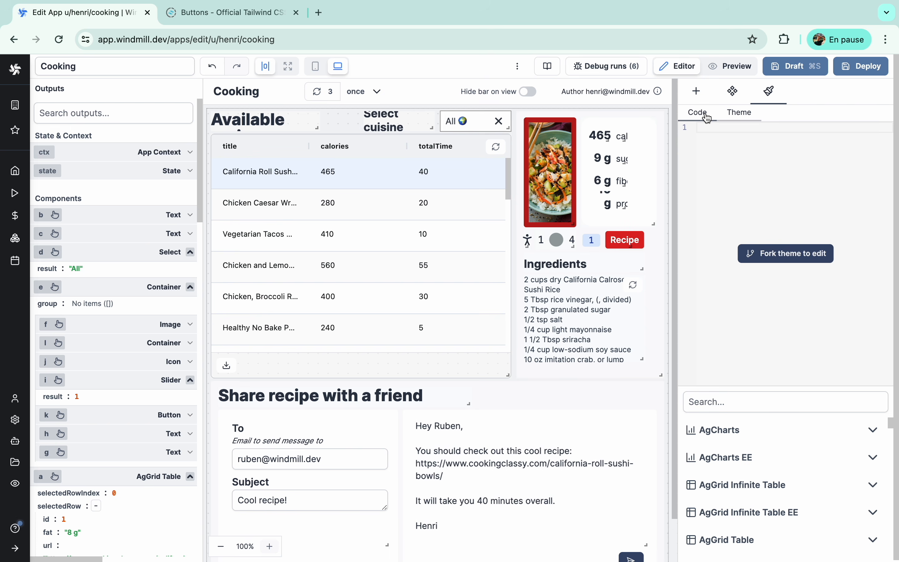
- Fork the theme and insert the Button component's .wm-button selector into the CSS
left_click(763, 256)
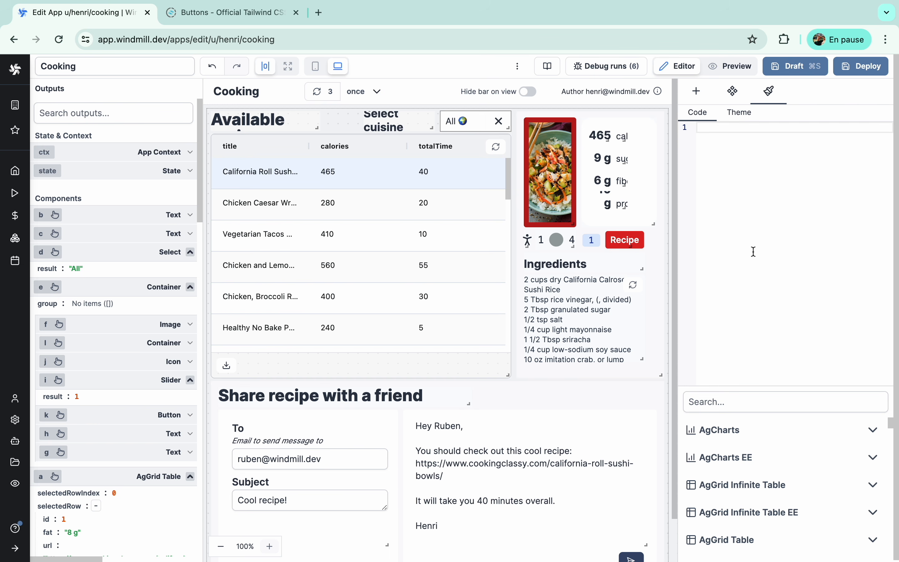
left_click(695, 401)
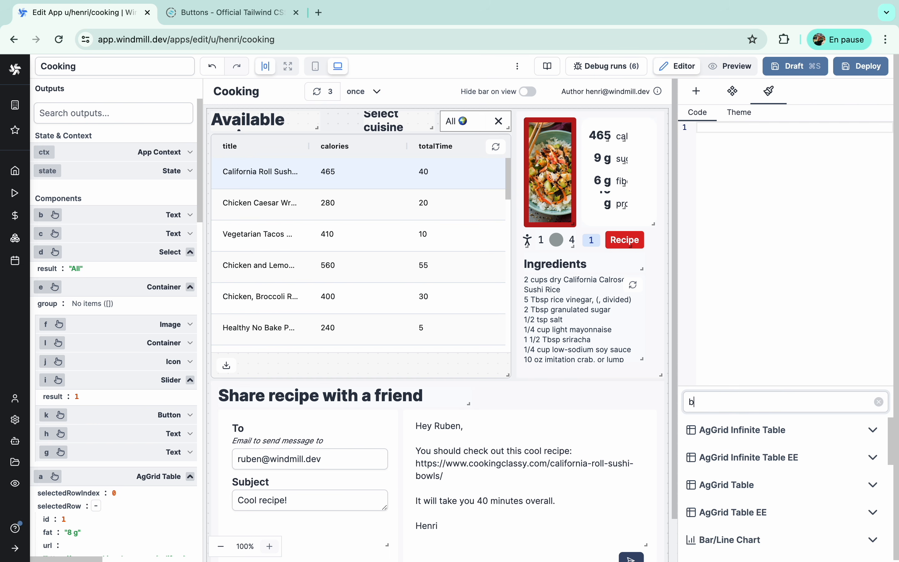
type("butt")
left_click(698, 429)
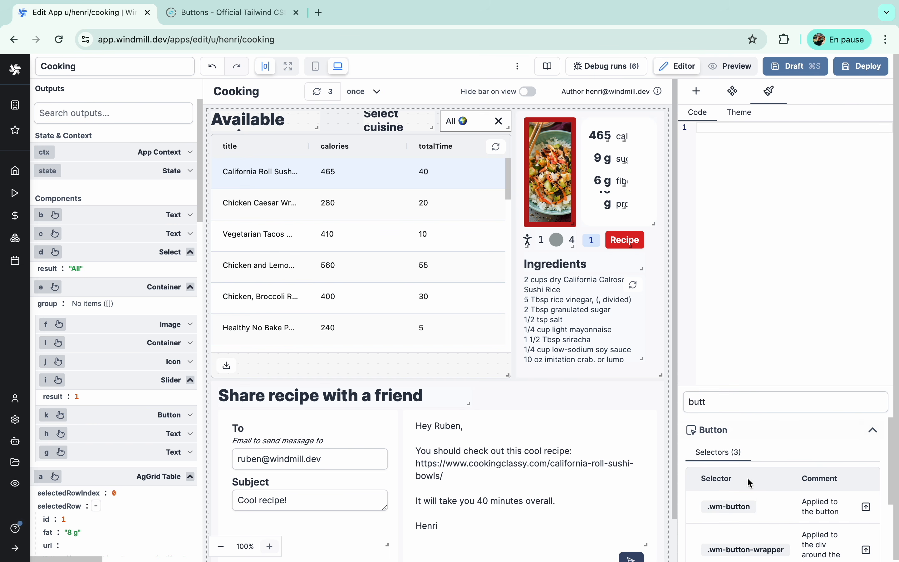
left_click(864, 507)
- Give .wm-button an aqua background-color, then clear all the CSS again
left_click(752, 139)
type("back")
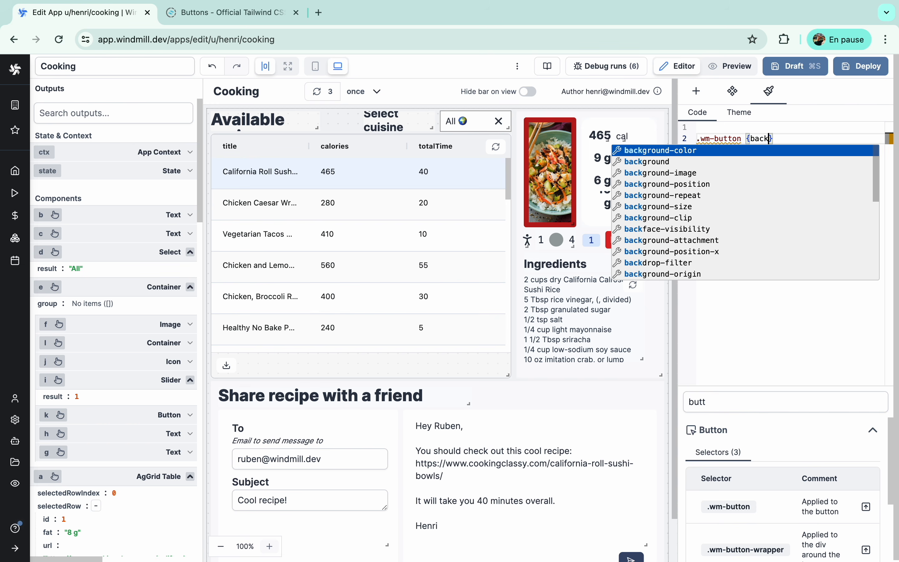
key("Return")
left_click(633, 173)
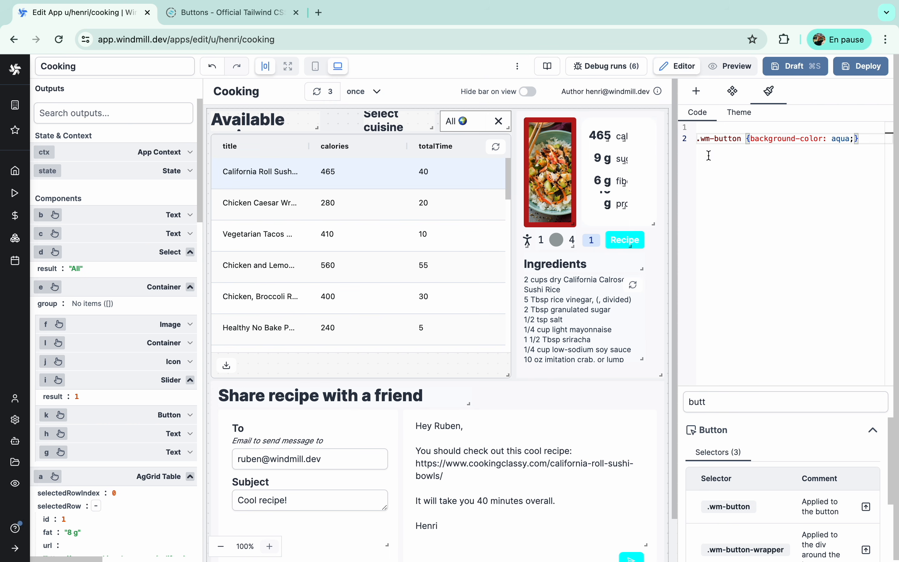
scroll(519, 262, "down", 2)
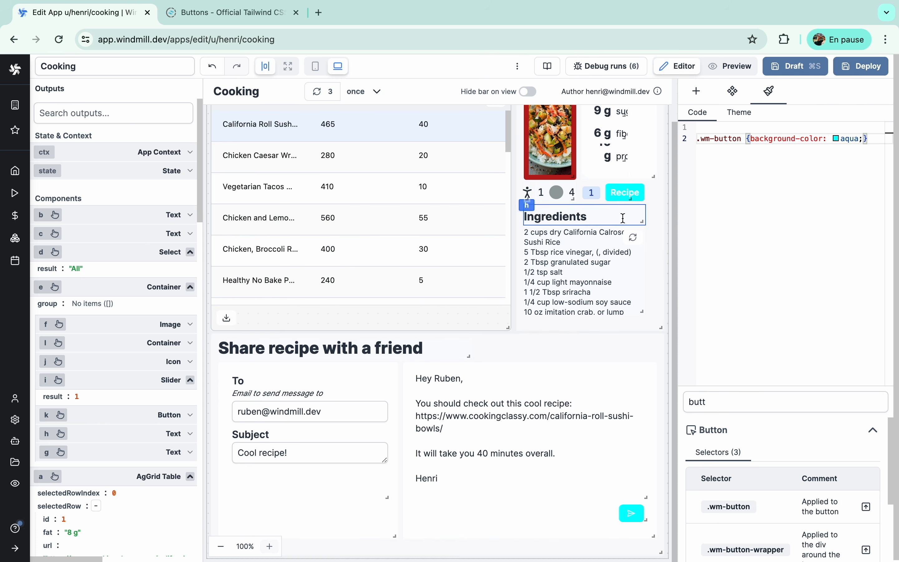
key("super+a")
key("BackSpace")
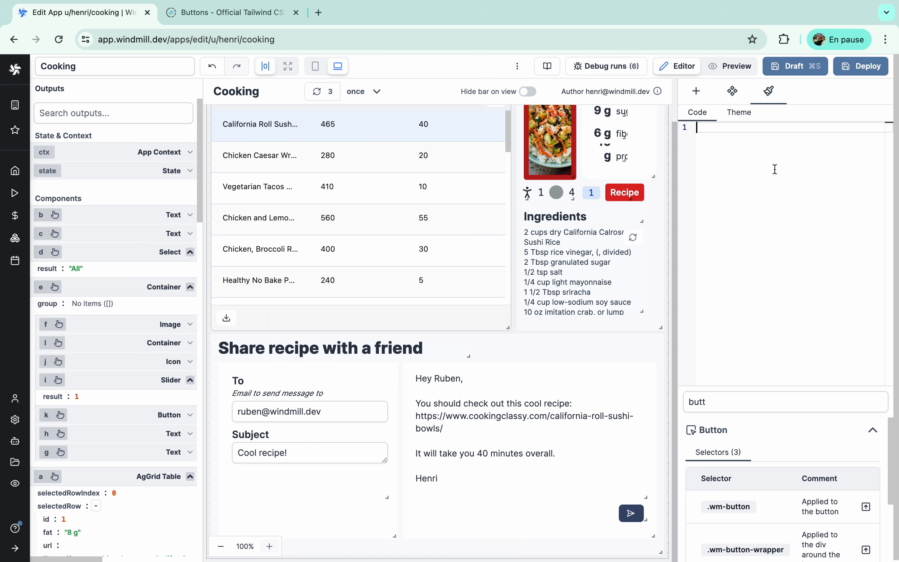
- Leave the CSS panel, select the Ingredients text, and show the component library with nothing selected
left_click(732, 91)
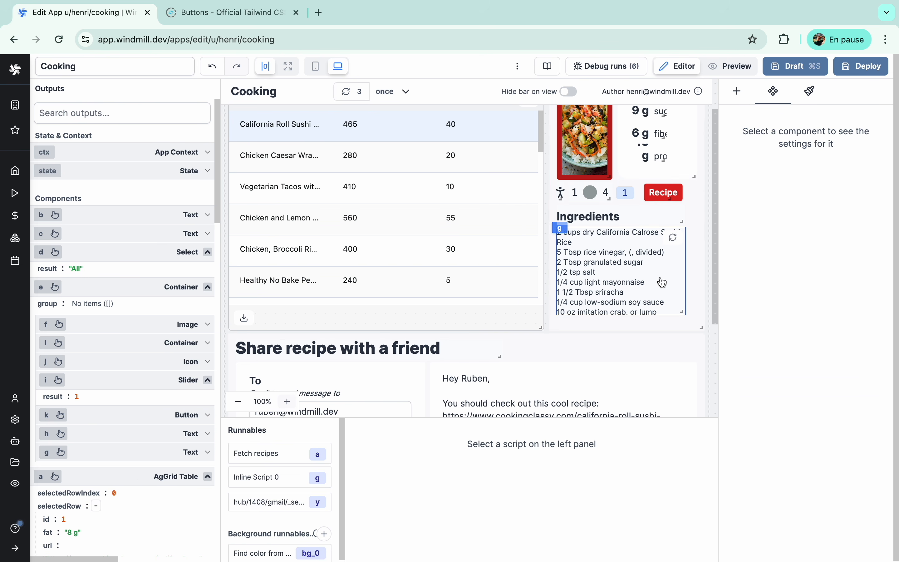
left_click(663, 283)
left_click(737, 91)
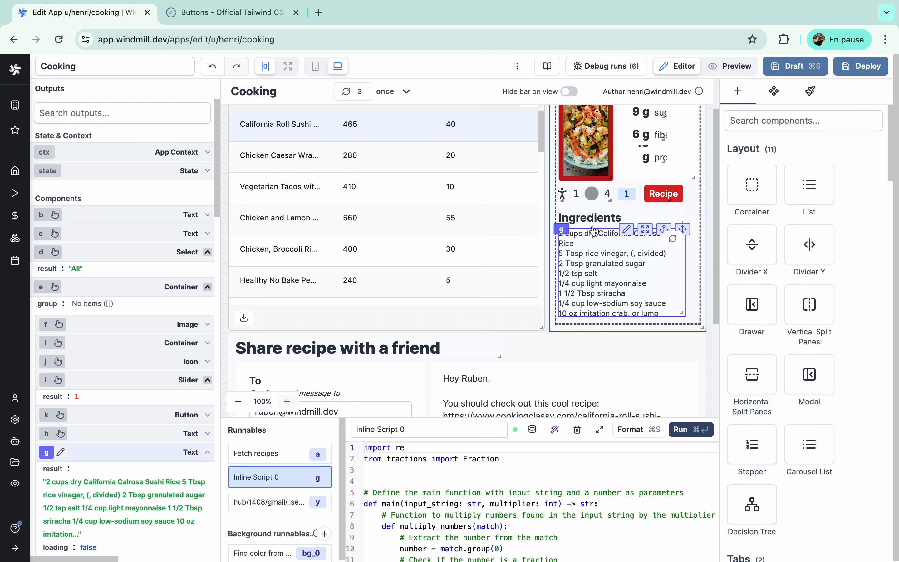
scroll(594, 231, "up", 2)
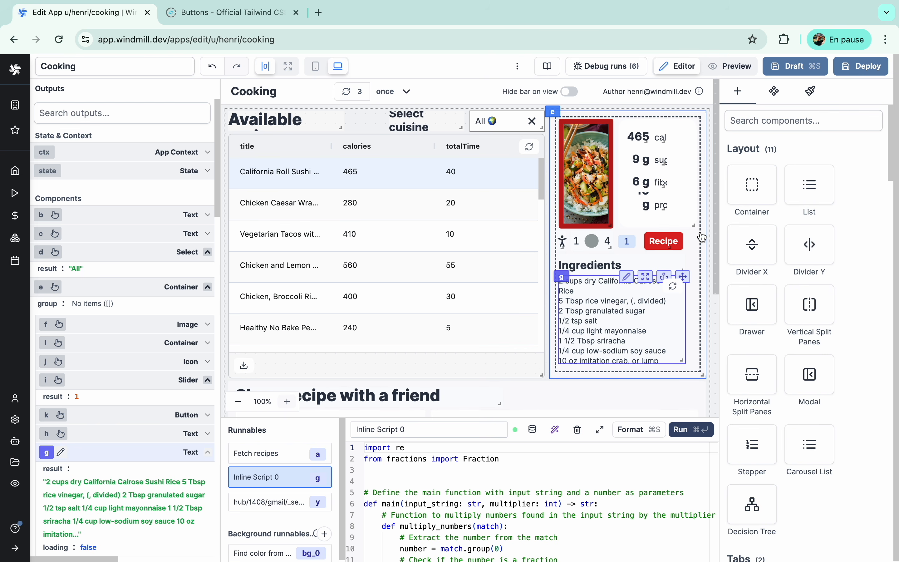
left_click(708, 225)
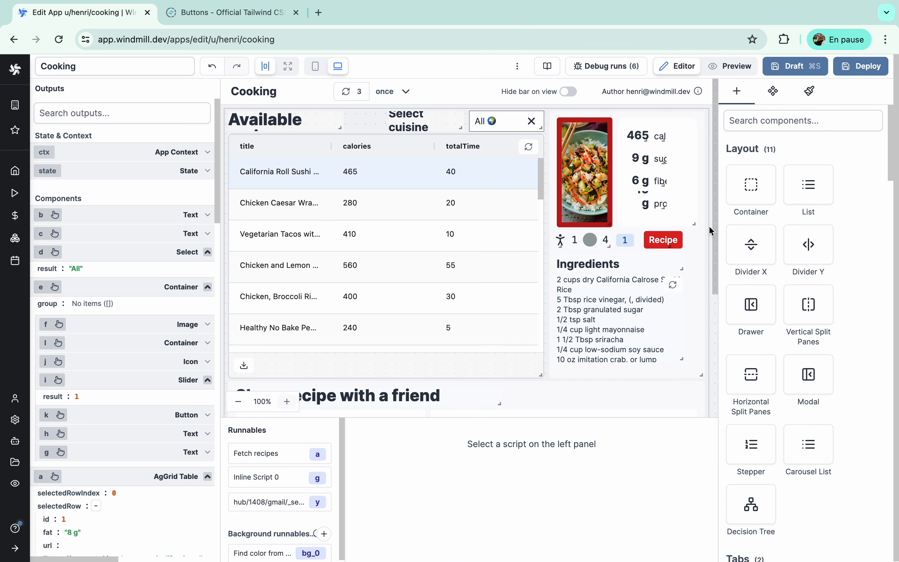